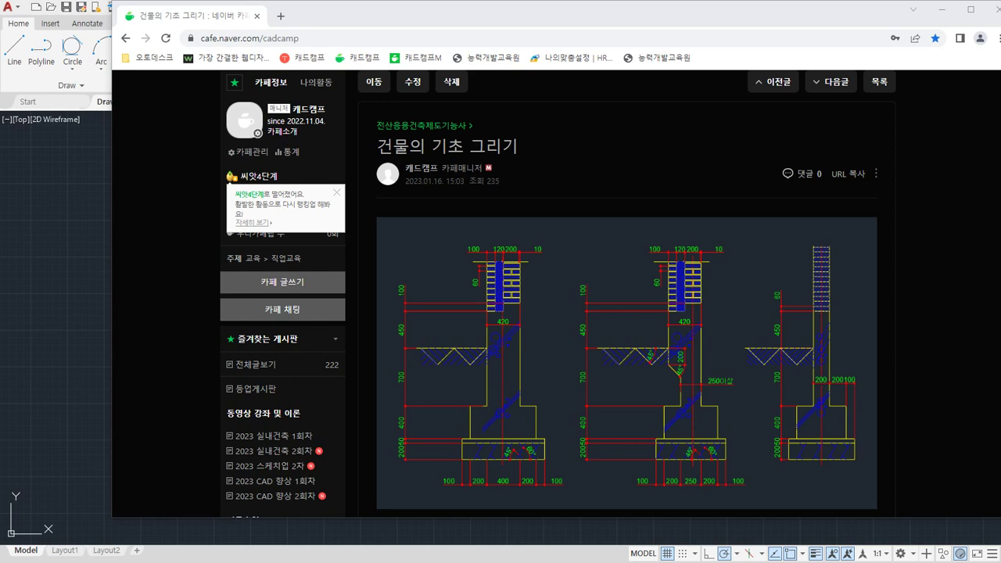
Switch to Notepad and replace the note's text with "동결심도 (동결선)"
{"action": "key", "text": "alt+Tab"}
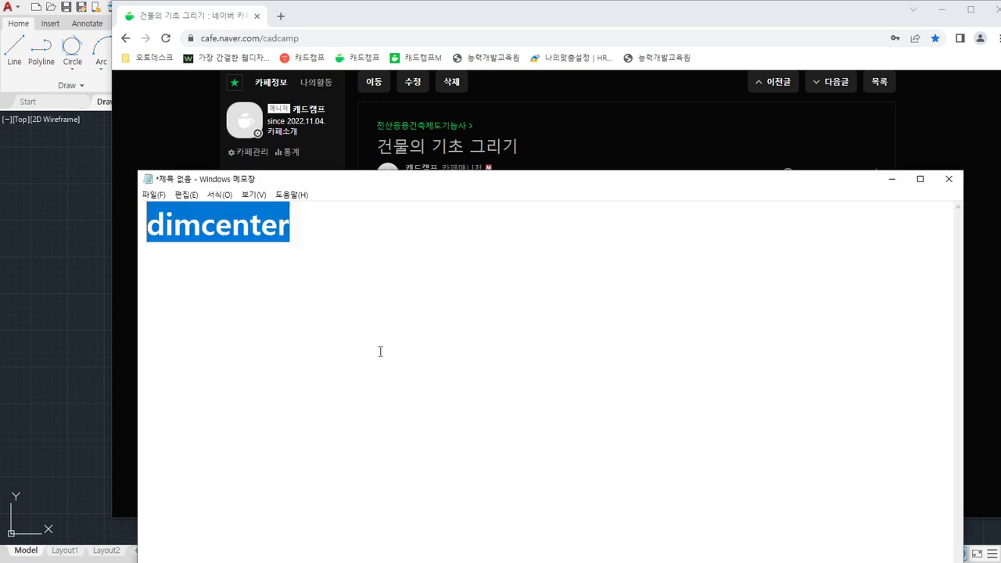
{"action": "type", "text": "도ㅇ결심도"}
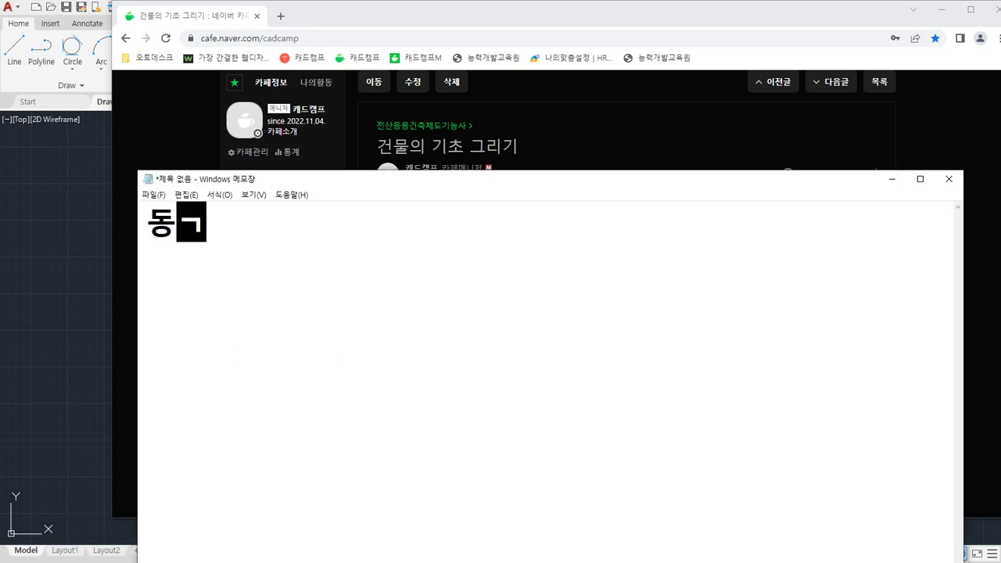
{"action": "type", "text": " (동결"}
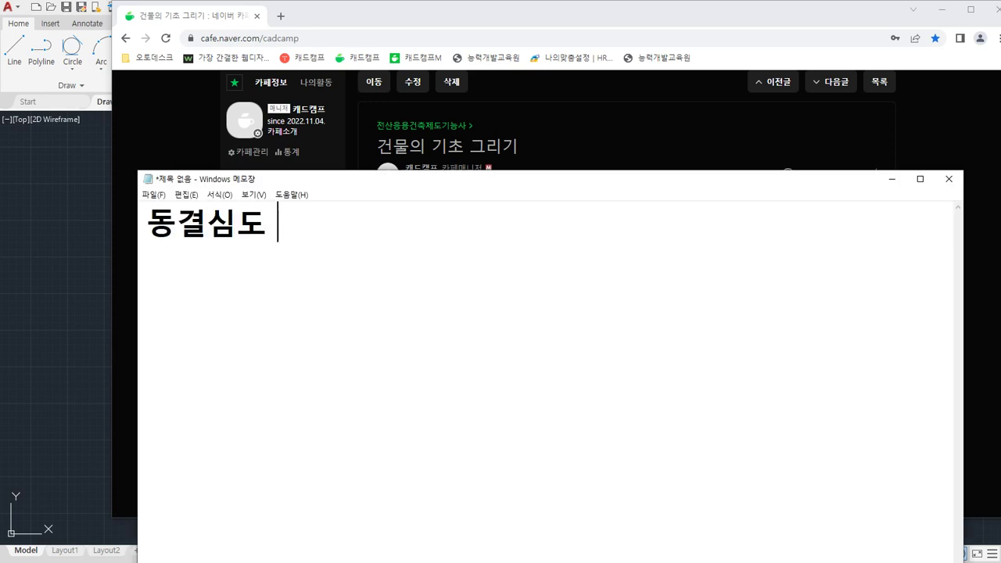
{"action": "type", "text": "선)"}
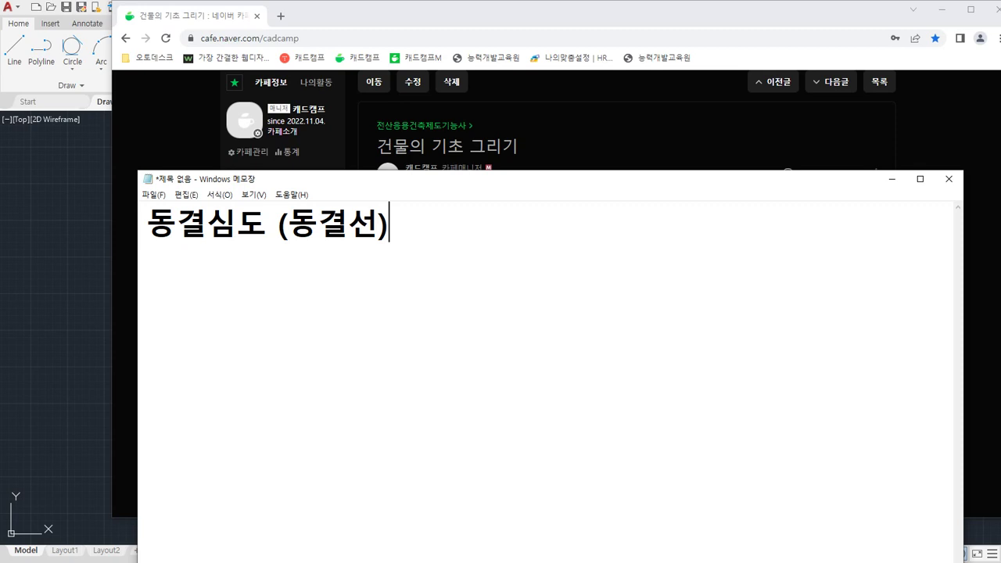
Switch to AutoCAD and create a new blank drawing
{"action": "left_click", "coordinate": [686, 28]}
{"action": "left_click_drag", "start_coordinate": [702, 17], "coordinate": [0, 159]}
{"action": "left_click", "coordinate": [63, 293]}
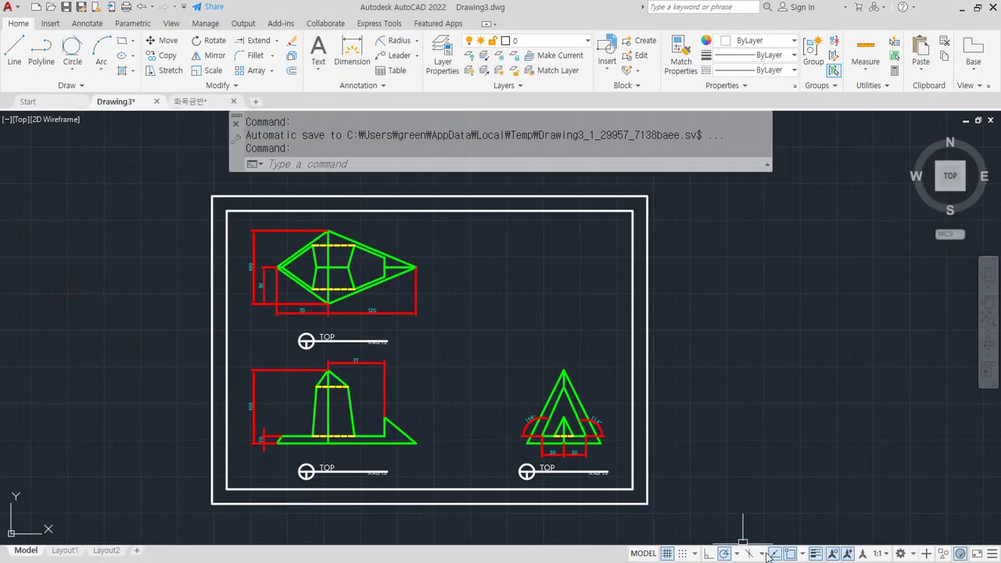
{"action": "key", "text": "Escape"}
{"action": "key", "text": "Escape"}
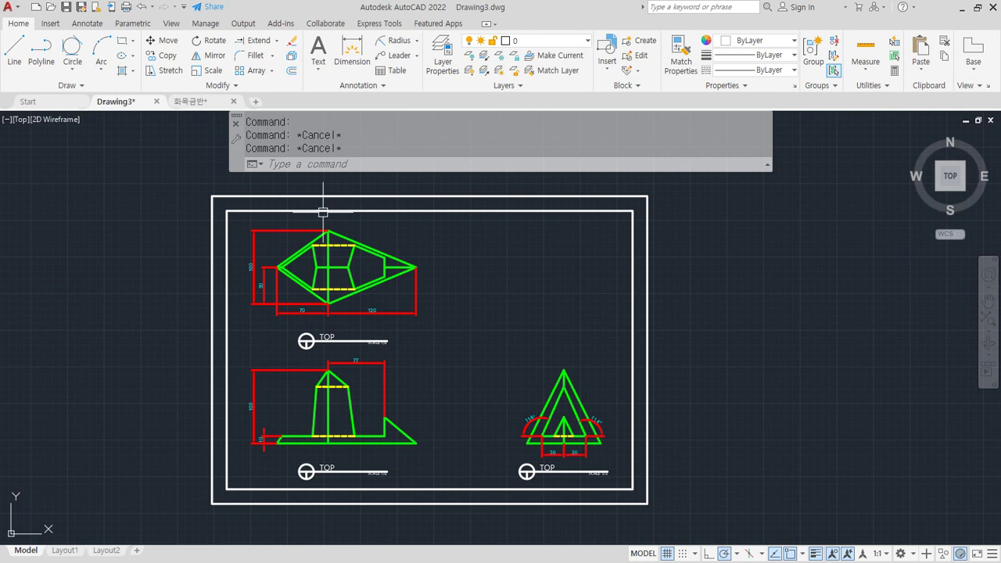
{"action": "left_click", "coordinate": [254, 102]}
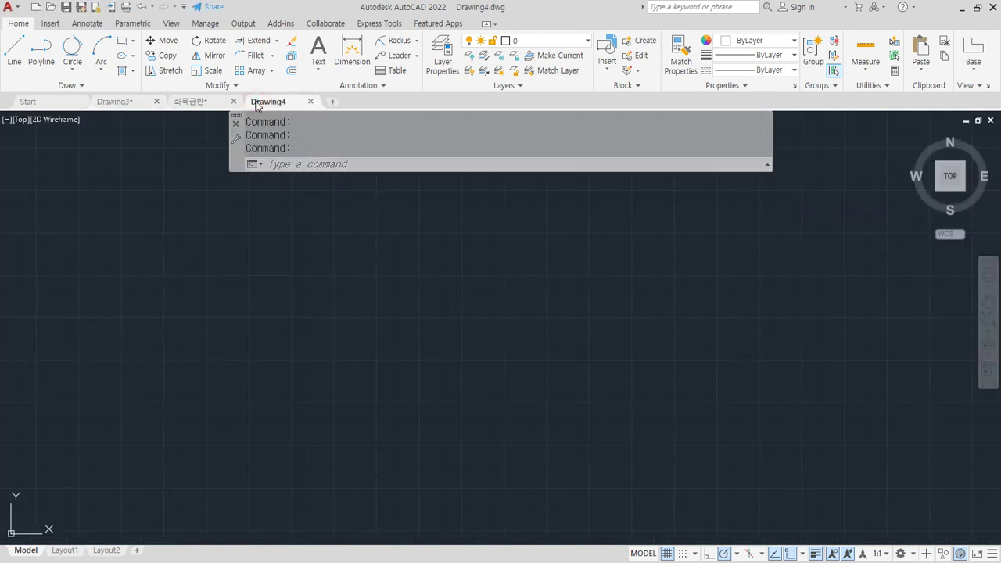
{"action": "type", "text": "a"}
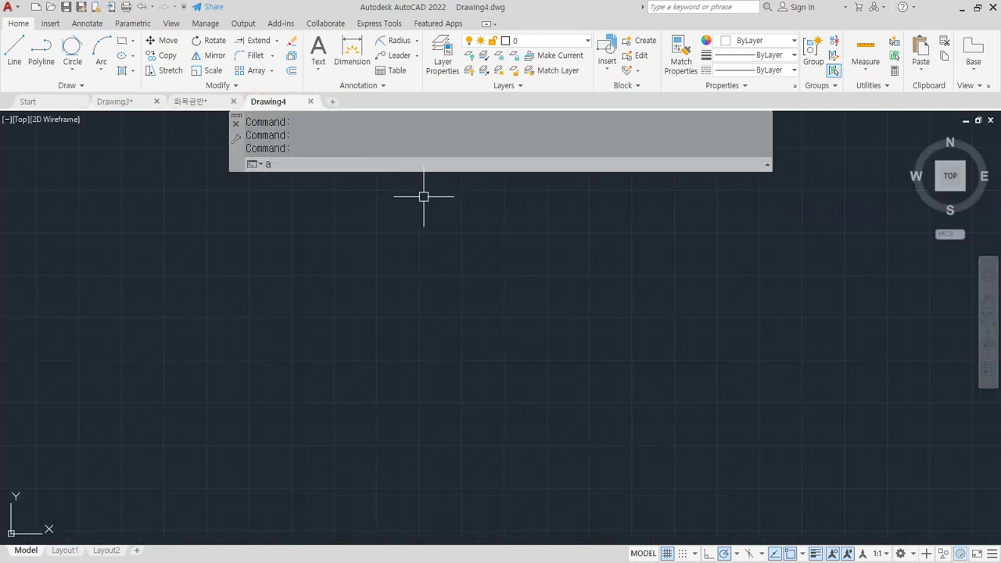
{"action": "key", "text": "BackSpace"}
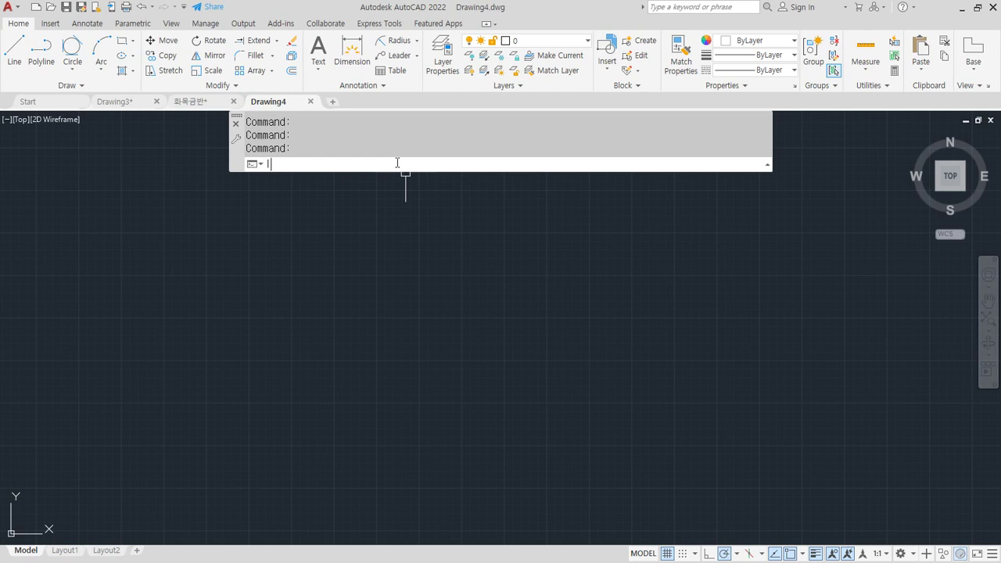
{"action": "type", "text": "l"}
{"action": "key", "text": "Return"}
{"action": "key", "text": "Escape"}
{"action": "key", "text": "Escape"}
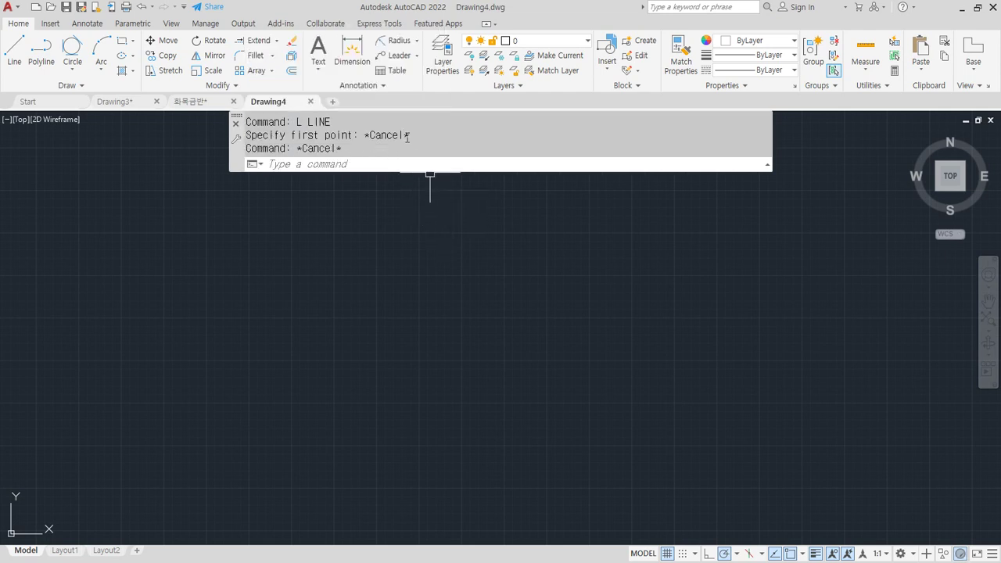
Open the layer manager and create seven new layers with their default names, Layer1 to Layer7
{"action": "type", "text": "la"}
{"action": "key", "text": "Return"}
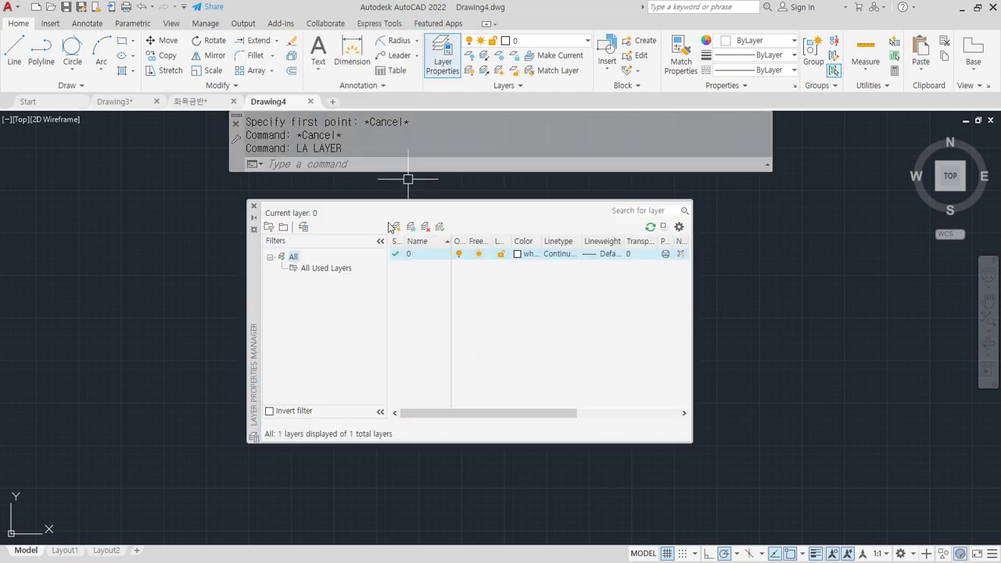
{"action": "left_click", "coordinate": [396, 227]}
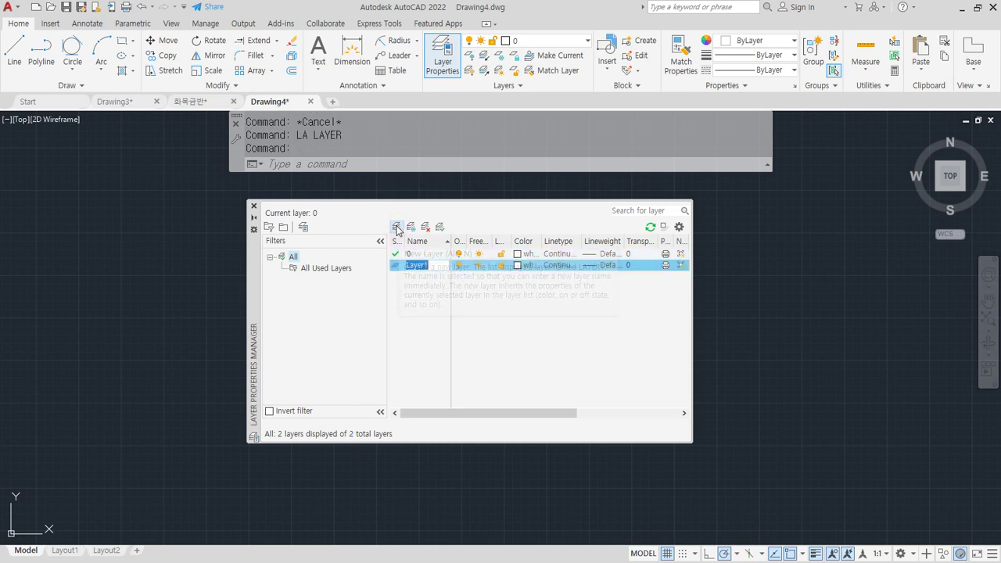
{"action": "left_click", "coordinate": [397, 227]}
{"action": "left_click", "coordinate": [396, 227]}
{"action": "left_click", "coordinate": [396, 227]}
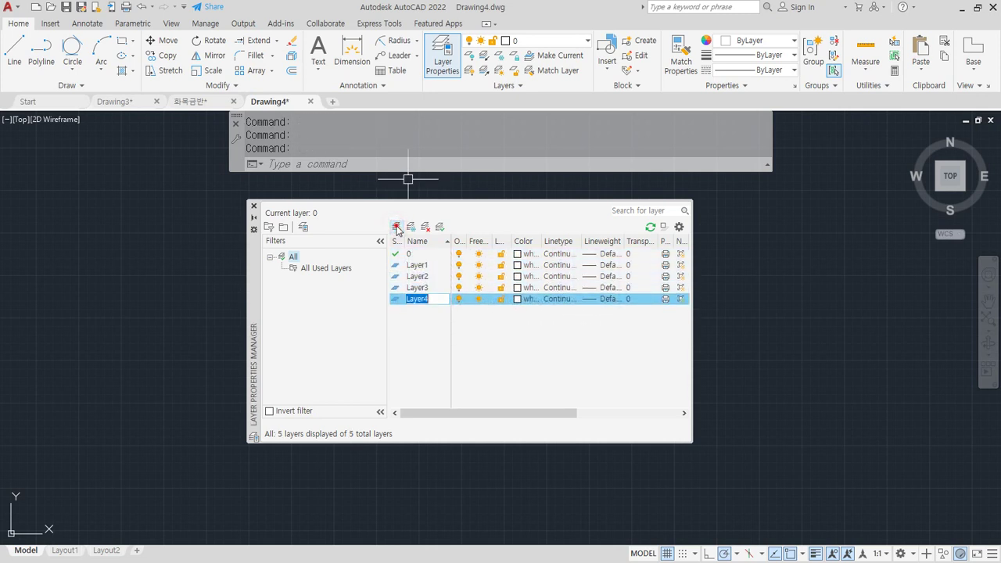
{"action": "left_click", "coordinate": [396, 226]}
{"action": "left_click", "coordinate": [396, 226]}
{"action": "left_click", "coordinate": [396, 227]}
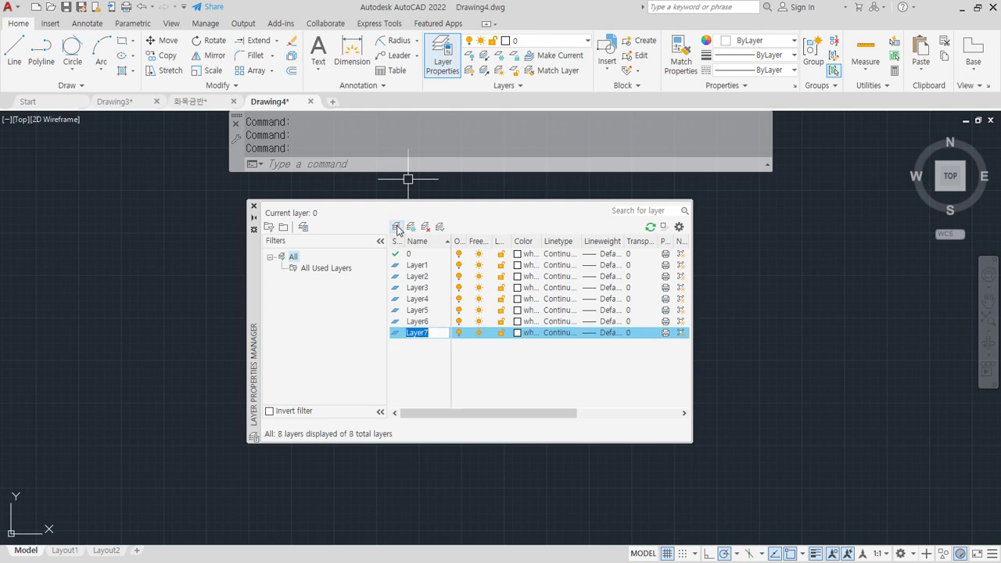
{"action": "left_click", "coordinate": [425, 378]}
Set the colour of Layer1 to red and the colour of Layer2 to yellow
{"action": "left_click", "coordinate": [415, 265]}
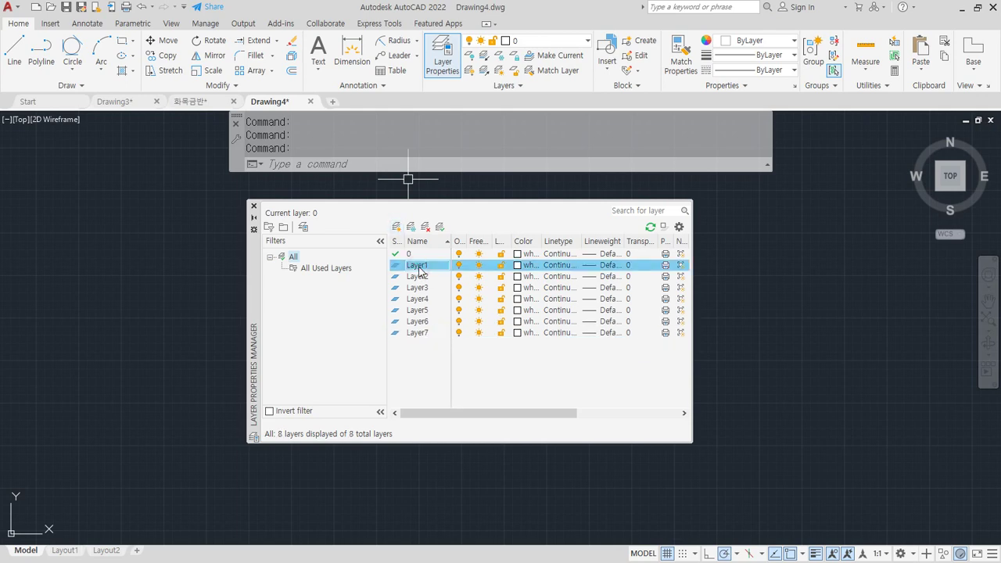
{"action": "left_click", "coordinate": [517, 265]}
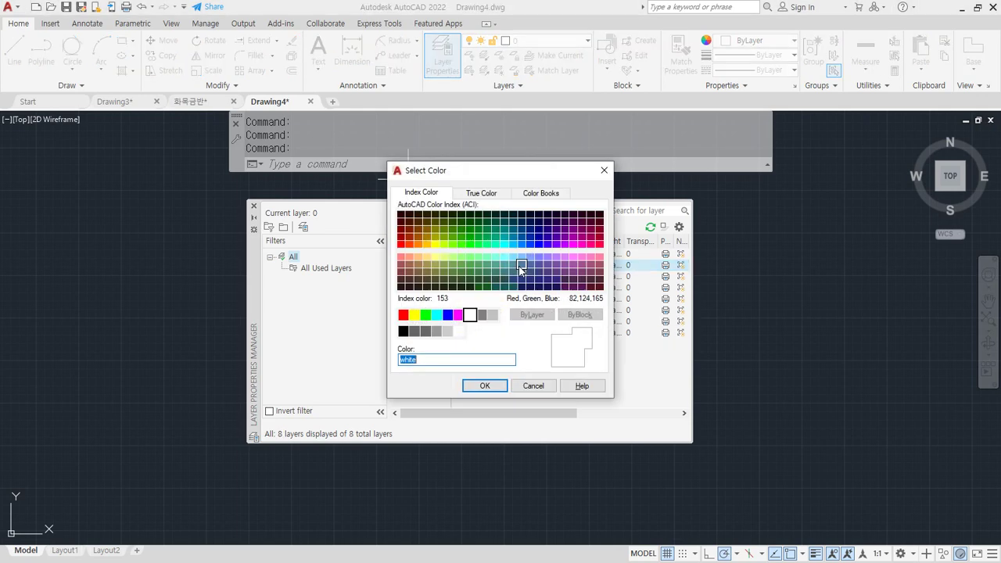
{"action": "type", "text": "red"}
{"action": "key", "text": "Return"}
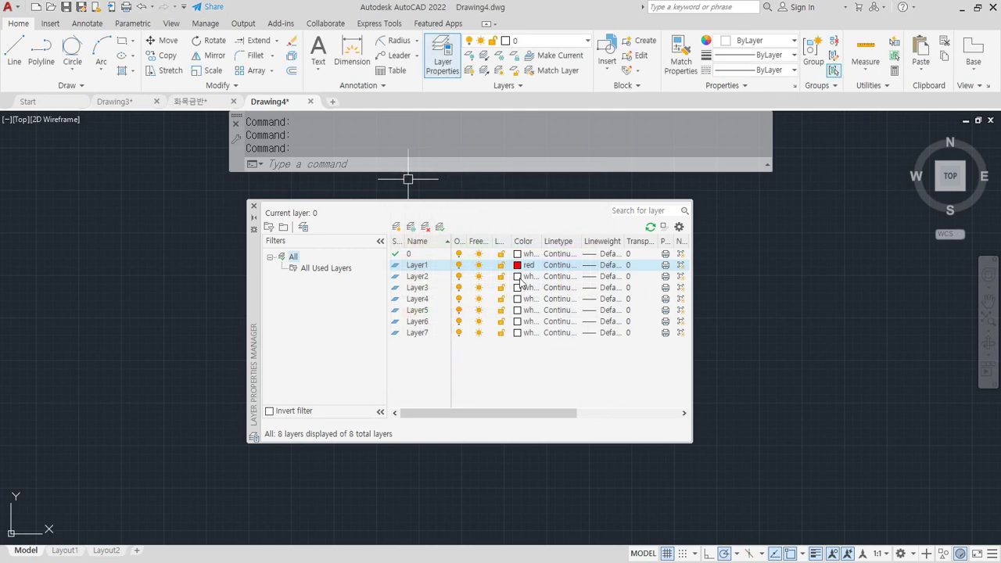
{"action": "left_click", "coordinate": [516, 277]}
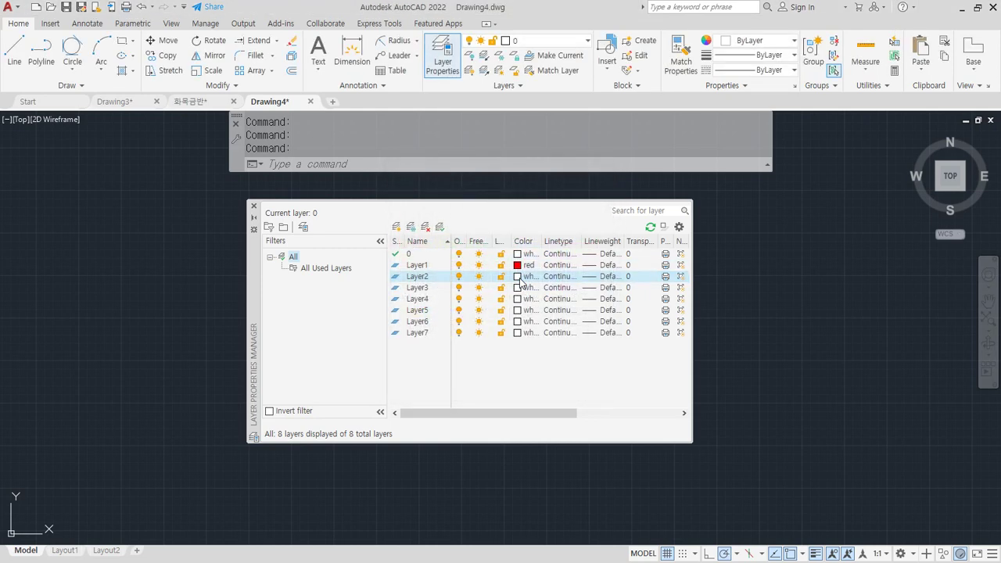
{"action": "left_click", "coordinate": [520, 279]}
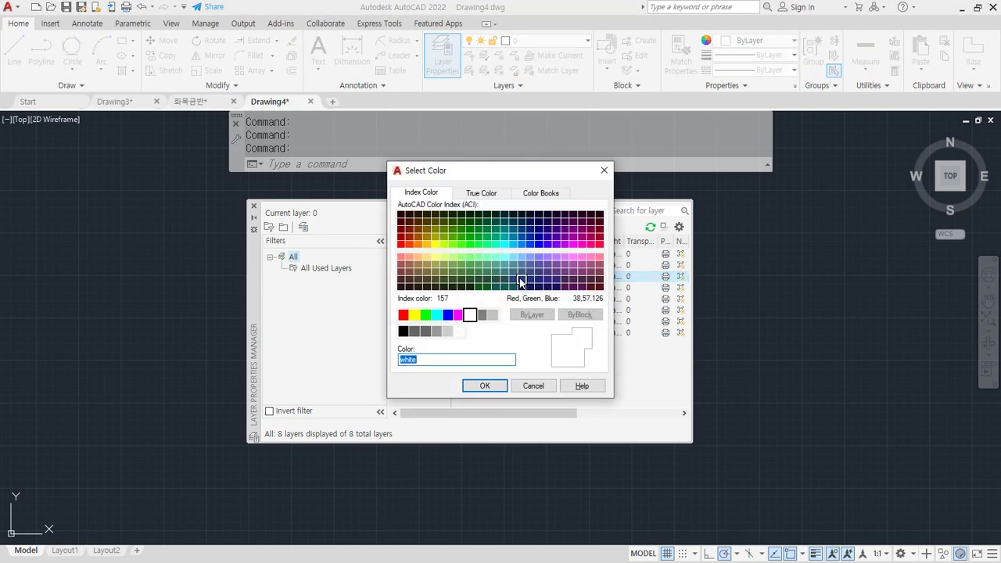
{"action": "type", "text": "yellow"}
{"action": "key", "text": "Return"}
Set the colour of Layer3 to green and the colour of Layer4 to cyan
{"action": "left_click", "coordinate": [523, 288]}
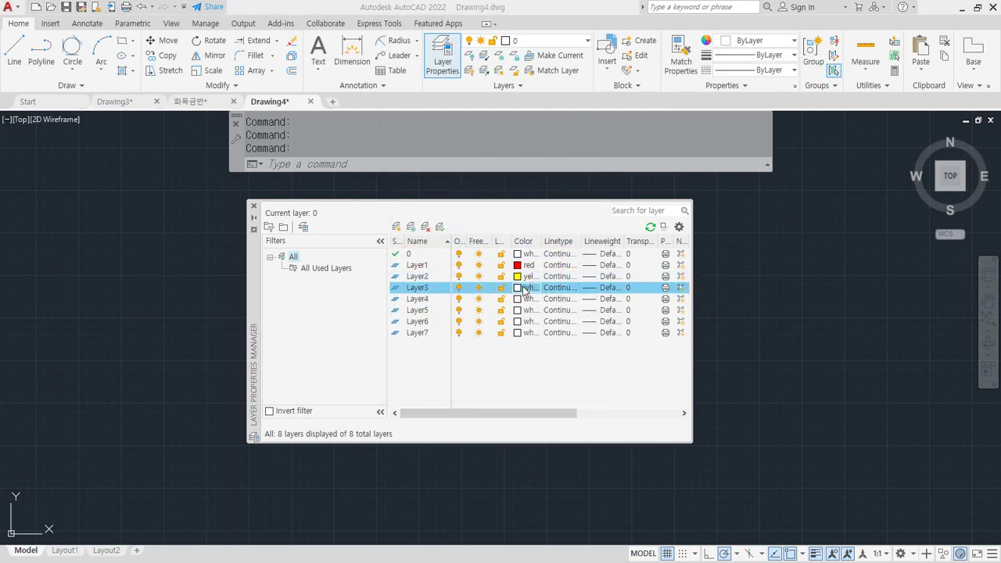
{"action": "type", "text": "green"}
{"action": "key", "text": "Return"}
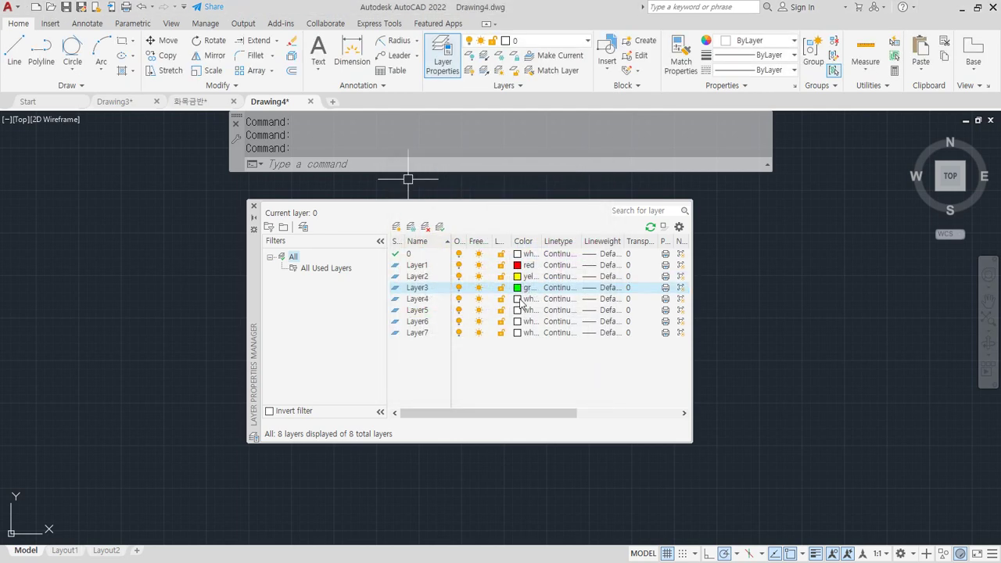
{"action": "left_click", "coordinate": [520, 300]}
{"action": "type", "text": "cyan"}
{"action": "key", "text": "Return"}
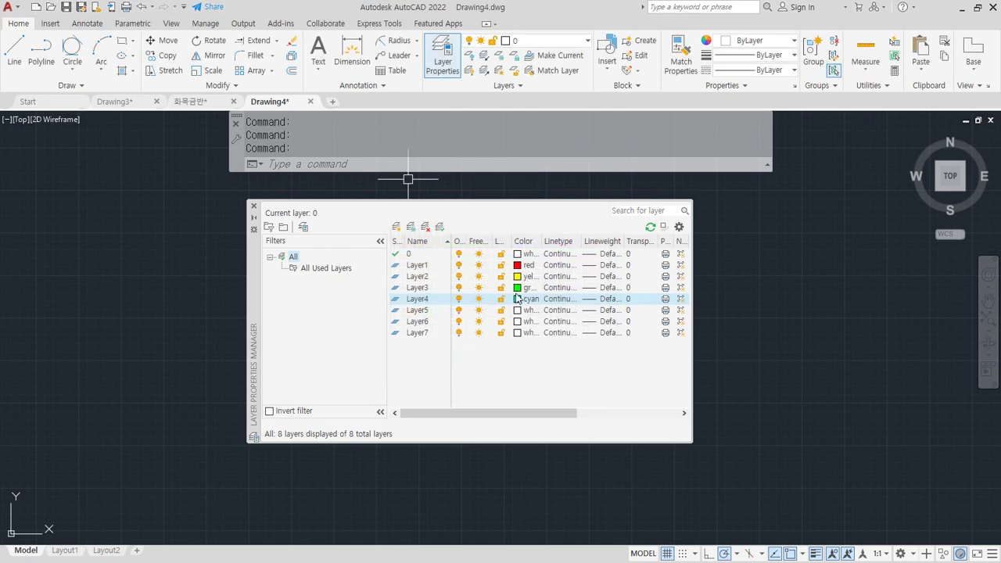
Set Layer5 to index colour 5 (blue) and Layer6 to index colour 6 (magenta)
{"action": "left_click", "coordinate": [519, 311]}
{"action": "type", "text": "5"}
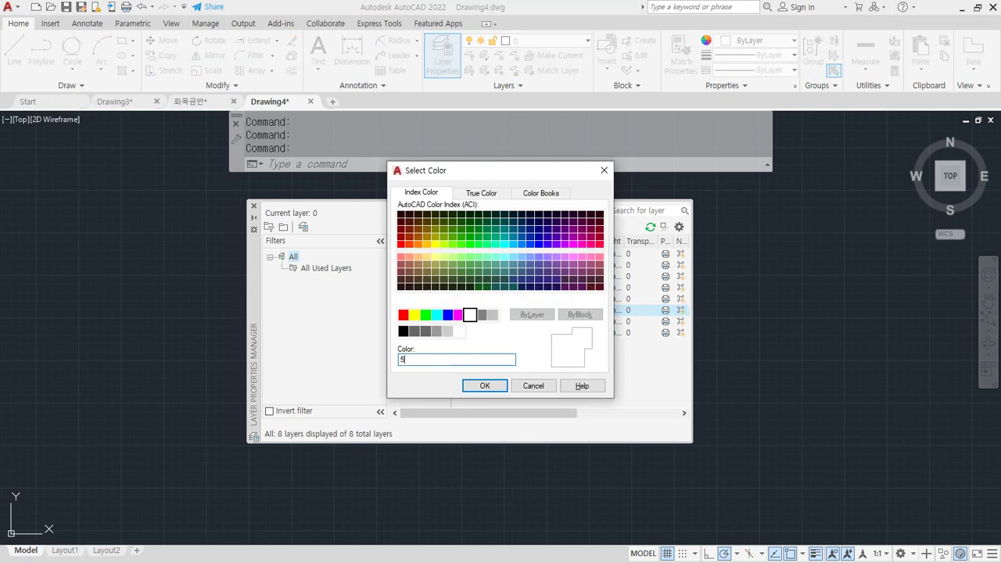
{"action": "key", "text": "Return"}
{"action": "left_click", "coordinate": [520, 321]}
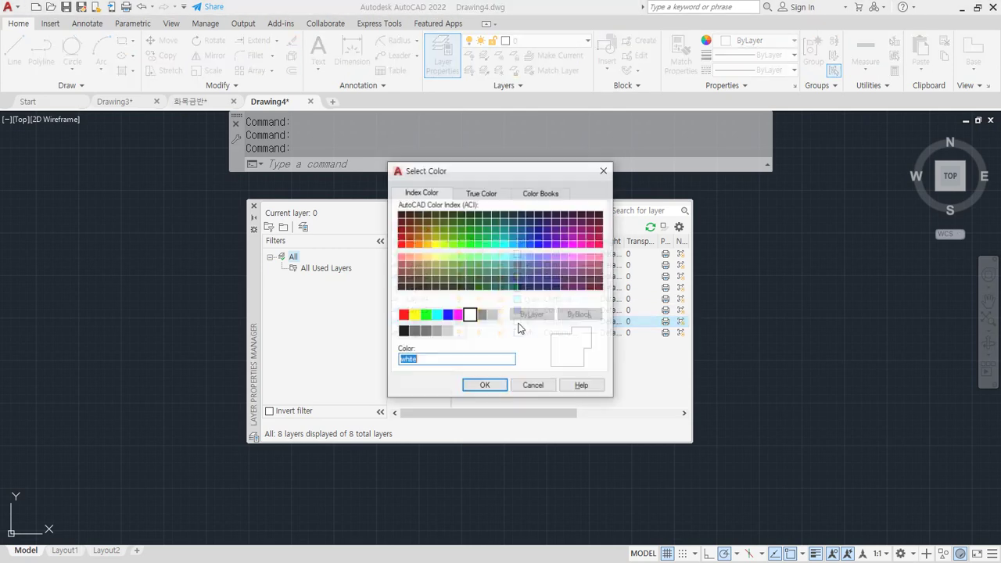
{"action": "type", "text": "6"}
{"action": "key", "text": "Return"}
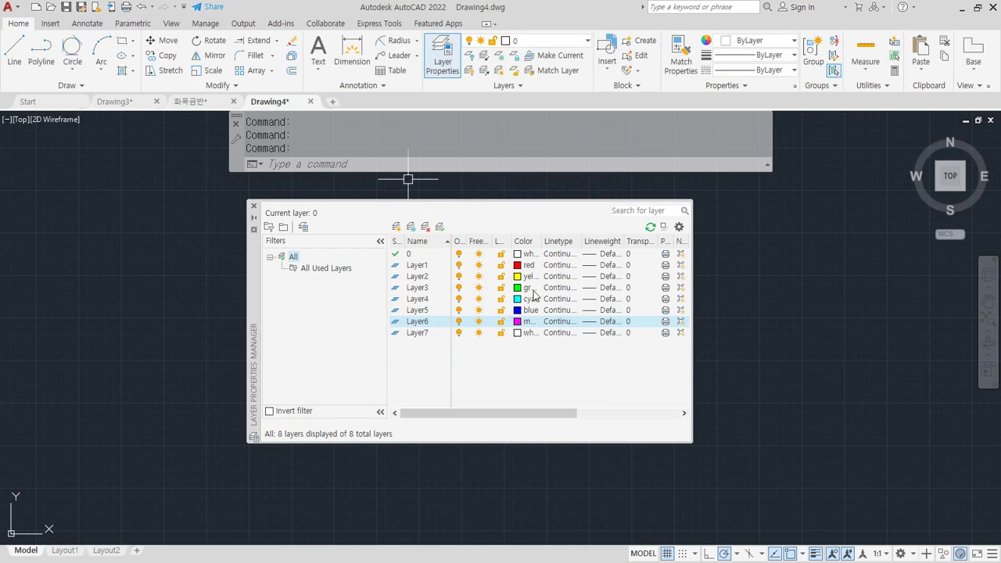
Load the CENTER2 linetype from acadiso.lin and select it for Layer1
{"action": "left_click", "coordinate": [558, 266]}
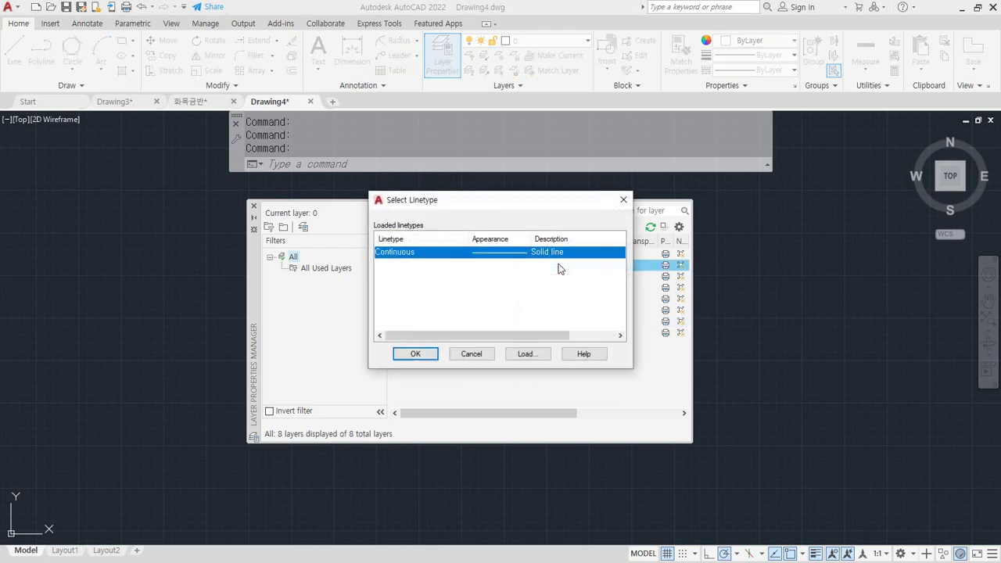
{"action": "left_click", "coordinate": [535, 353]}
{"action": "left_click", "coordinate": [407, 287]}
{"action": "key", "text": "c"}
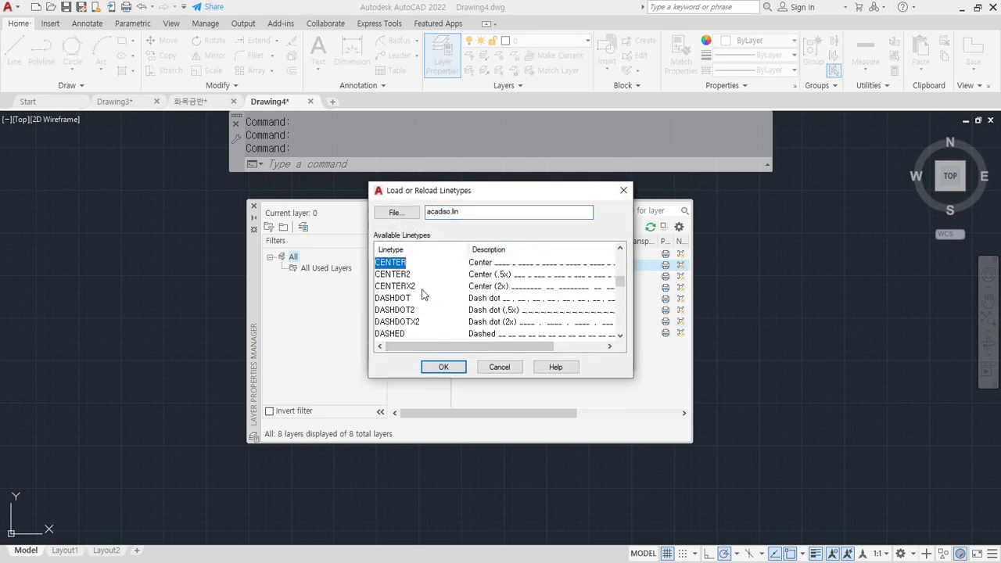
{"action": "double_click", "coordinate": [401, 274]}
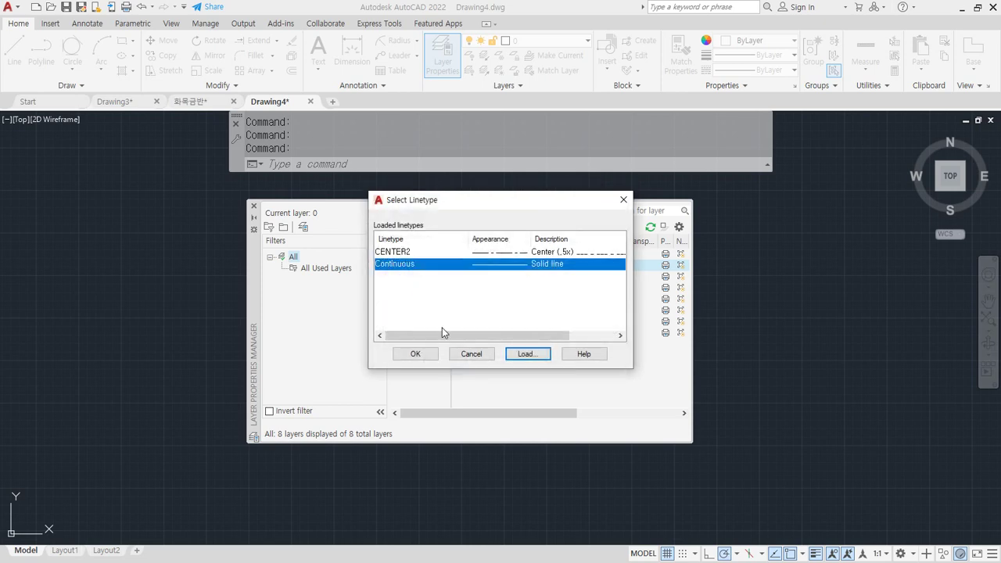
{"action": "left_click", "coordinate": [393, 252]}
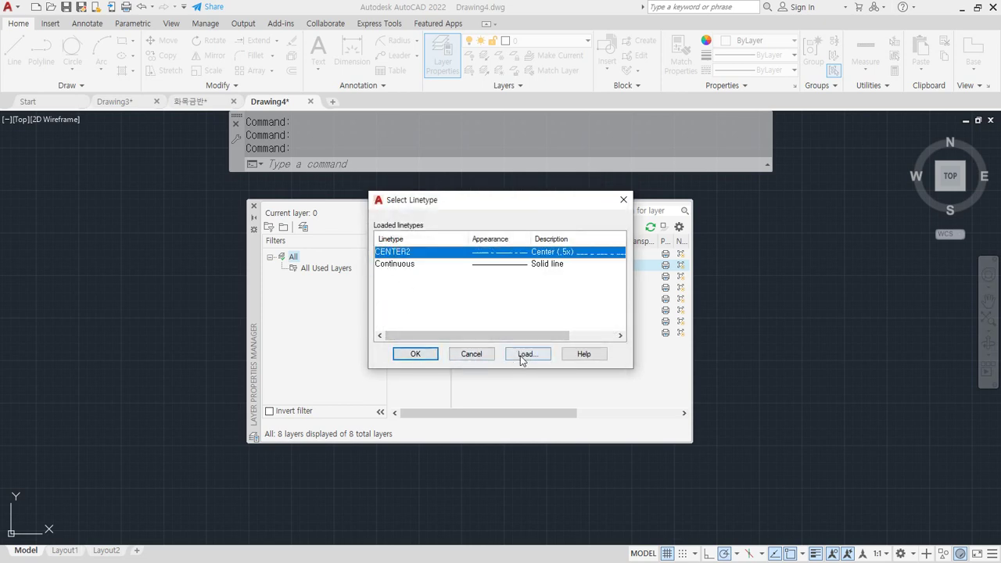
Load the HIDDEN and BATTING linetypes as well, and apply CENTER2 to Layer1
{"action": "left_click", "coordinate": [524, 355]}
{"action": "left_click", "coordinate": [408, 288]}
{"action": "key", "text": "h"}
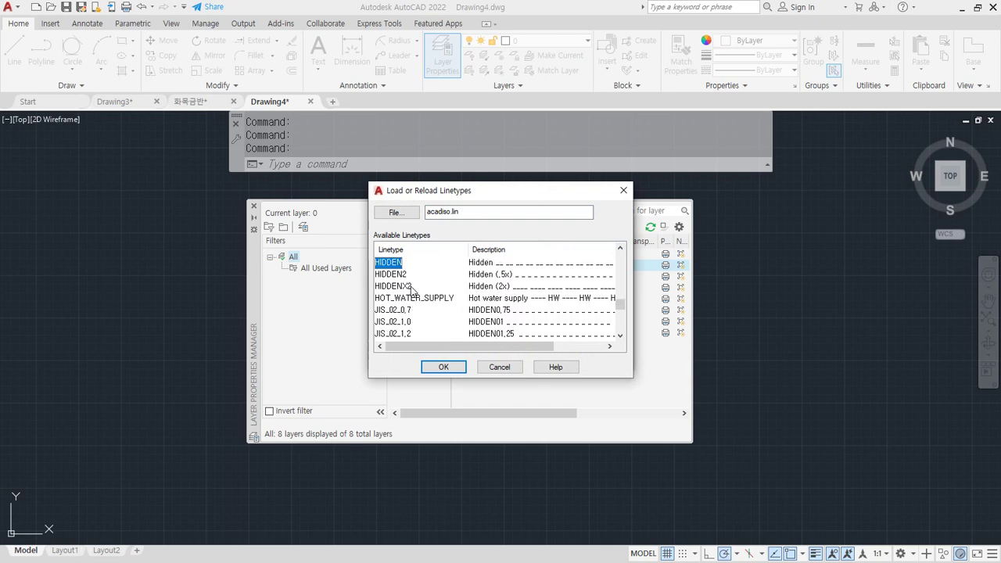
{"action": "left_click", "coordinate": [444, 366]}
{"action": "left_click", "coordinate": [534, 356]}
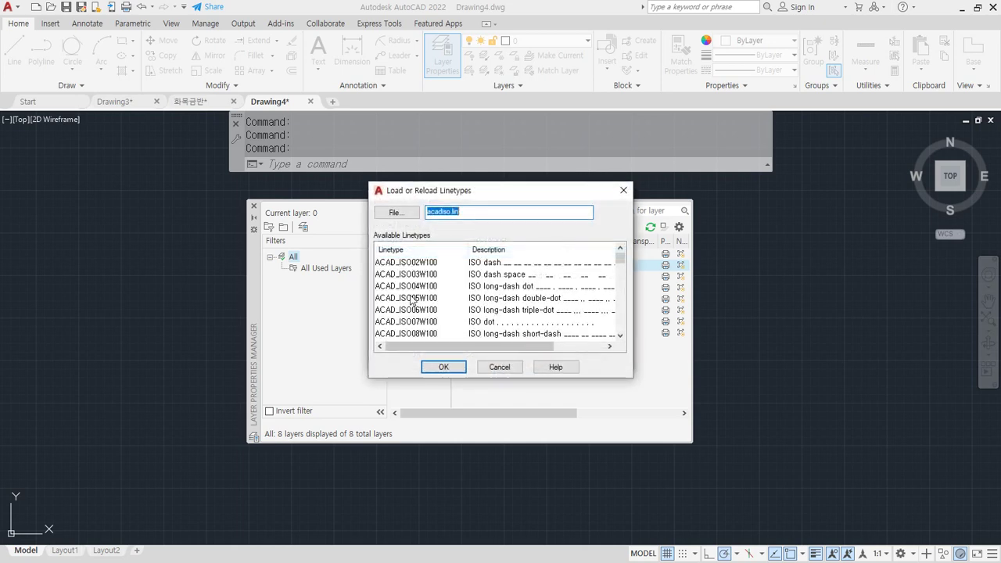
{"action": "left_click", "coordinate": [410, 298]}
{"action": "key", "text": "b"}
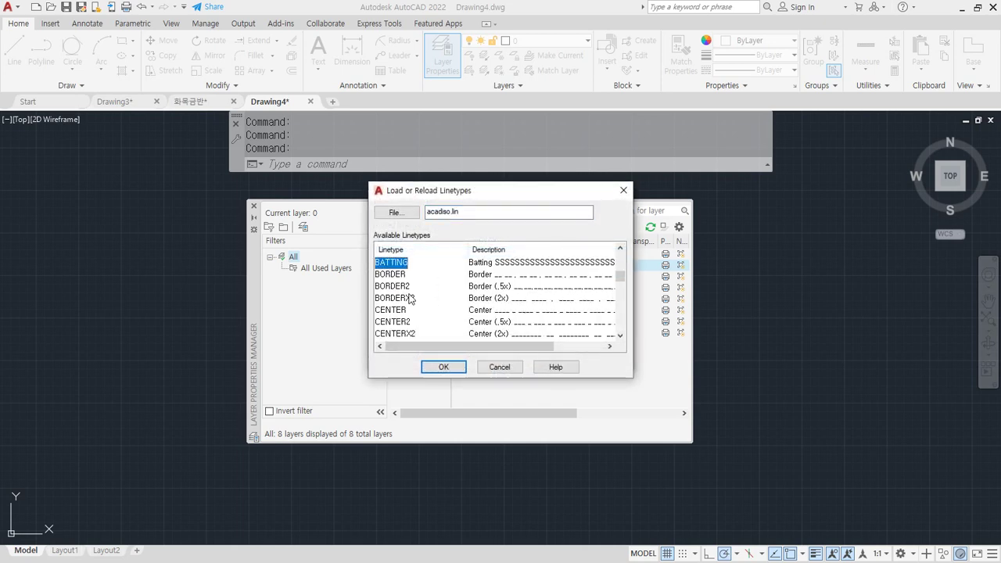
{"action": "left_click", "coordinate": [443, 367]}
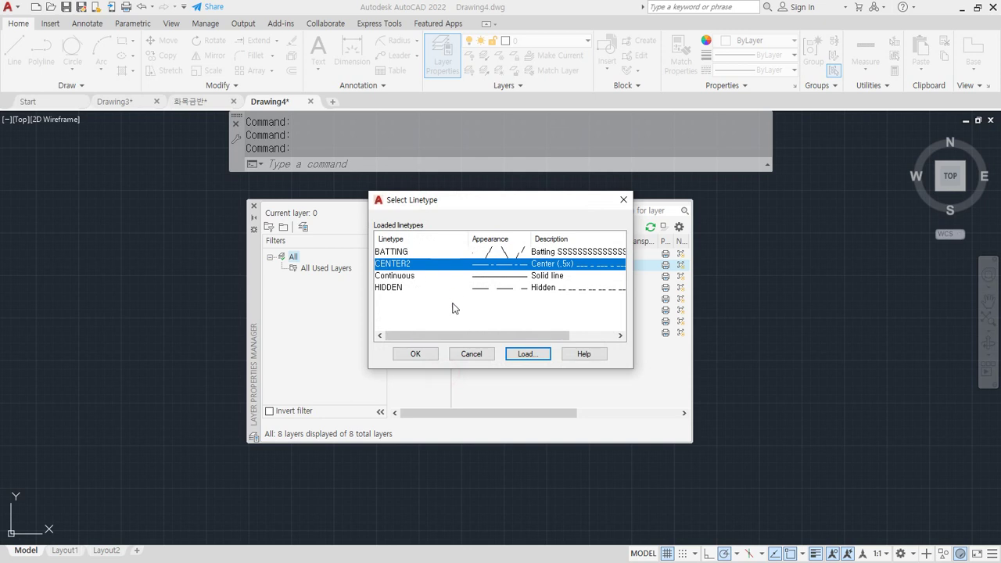
{"action": "left_click", "coordinate": [417, 353]}
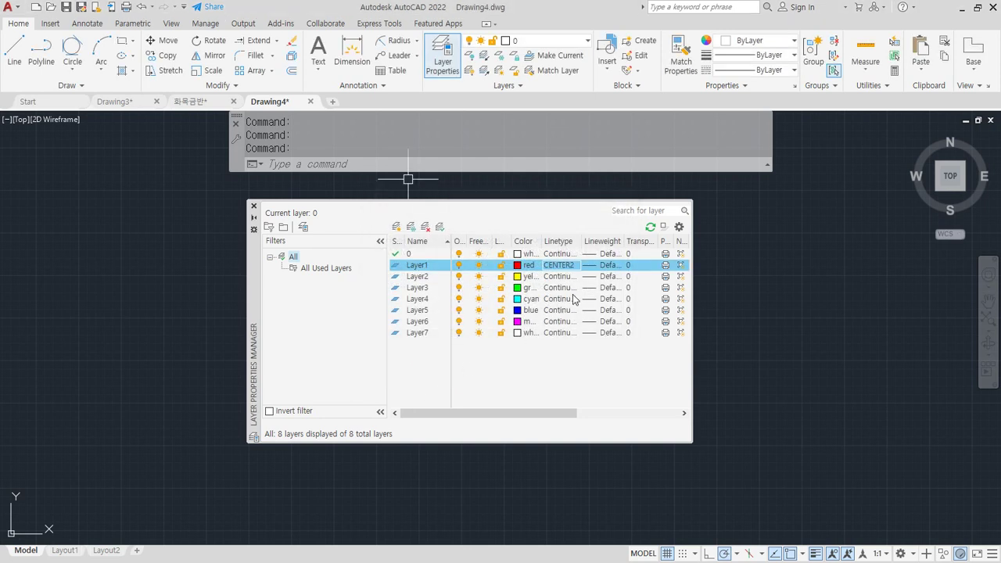
Rename Layer1 as 중심선 and Layer2 as 단면
{"action": "left_click", "coordinate": [417, 265]}
{"action": "type", "text": "중심선"}
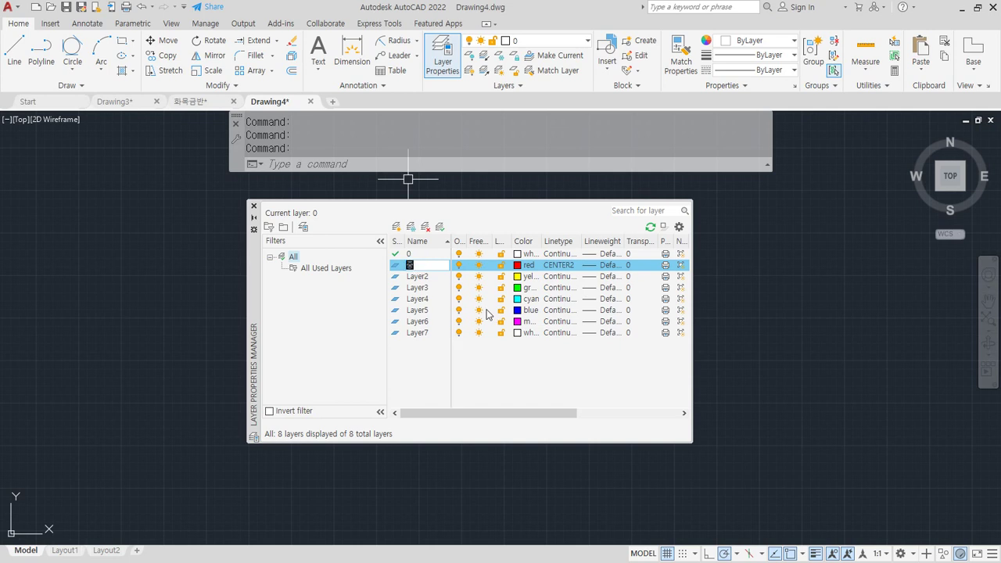
{"action": "key", "text": "Return"}
{"action": "key", "text": "Down"}
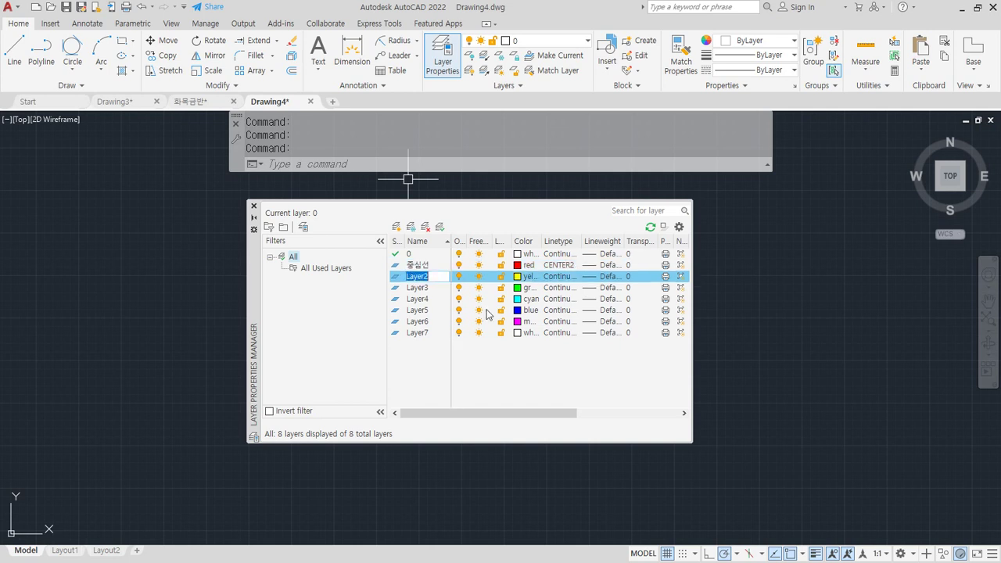
{"action": "key", "text": "F2"}
{"action": "type", "text": "단면ㅅ"}
{"action": "key", "text": "BackSpace"}
{"action": "key", "text": "BackSpace"}
{"action": "type", "text": "면"}
{"action": "key", "text": "Return"}
Shorten the name of the red CENTER2 layer to 중심
{"action": "key", "text": "Up"}
{"action": "key", "text": "F2"}
{"action": "key", "text": "Right"}
{"action": "key", "text": "BackSpace"}
{"action": "key", "text": "Return"}
{"action": "key", "text": "Down"}
{"action": "key", "text": "F2"}
{"action": "key", "text": "Return"}
Rename Layer3 as 마감 and Layer4 as 문자
{"action": "key", "text": "Down"}
{"action": "key", "text": "F2"}
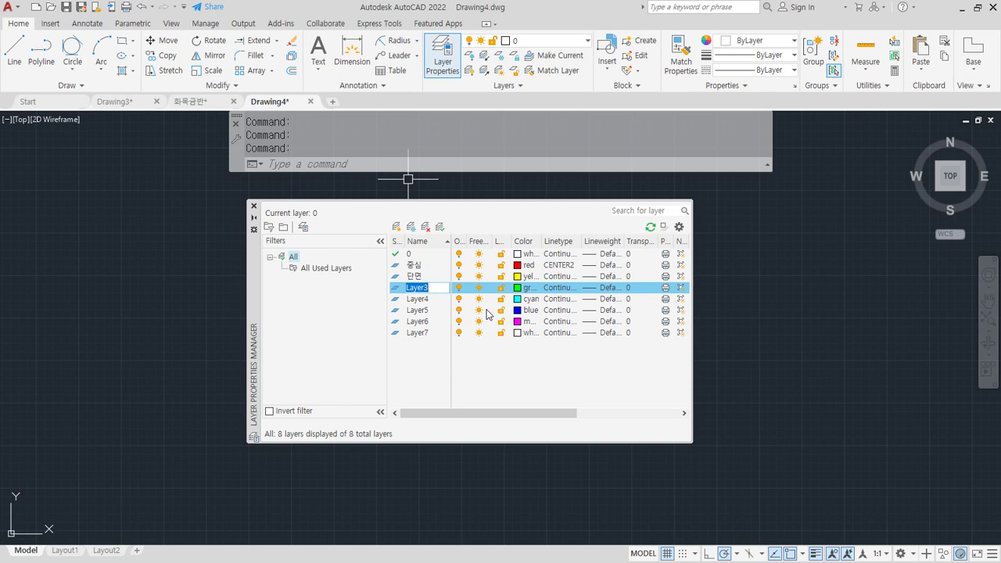
{"action": "type", "text": "마감"}
{"action": "key", "text": "Return"}
{"action": "key", "text": "Down"}
{"action": "key", "text": "F2"}
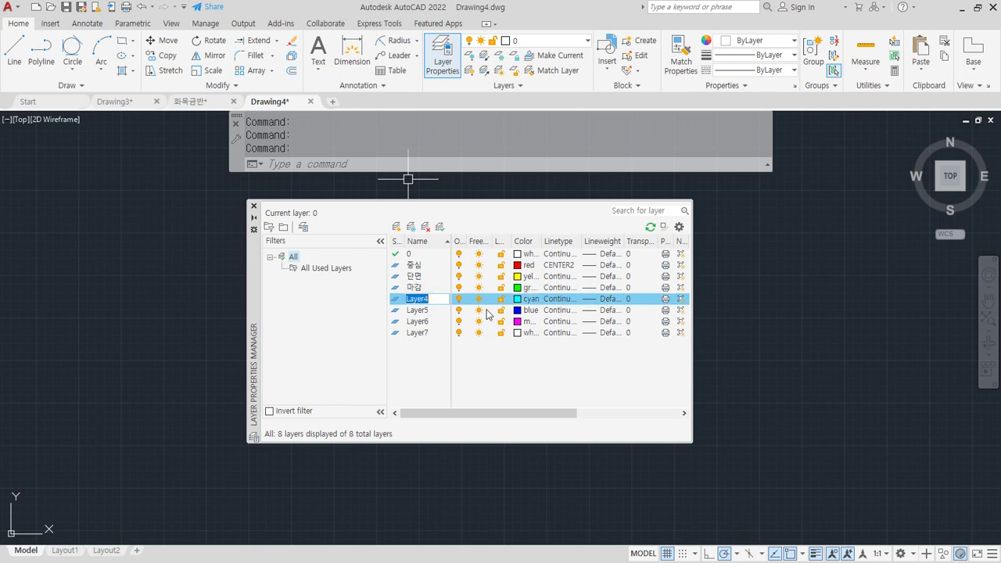
{"action": "type", "text": "문자"}
{"action": "key", "text": "Return"}
Keep Layer5's name, rename Layer6 as 단열재 and Layer7 as 입면
{"action": "key", "text": "Down"}
{"action": "key", "text": "F2"}
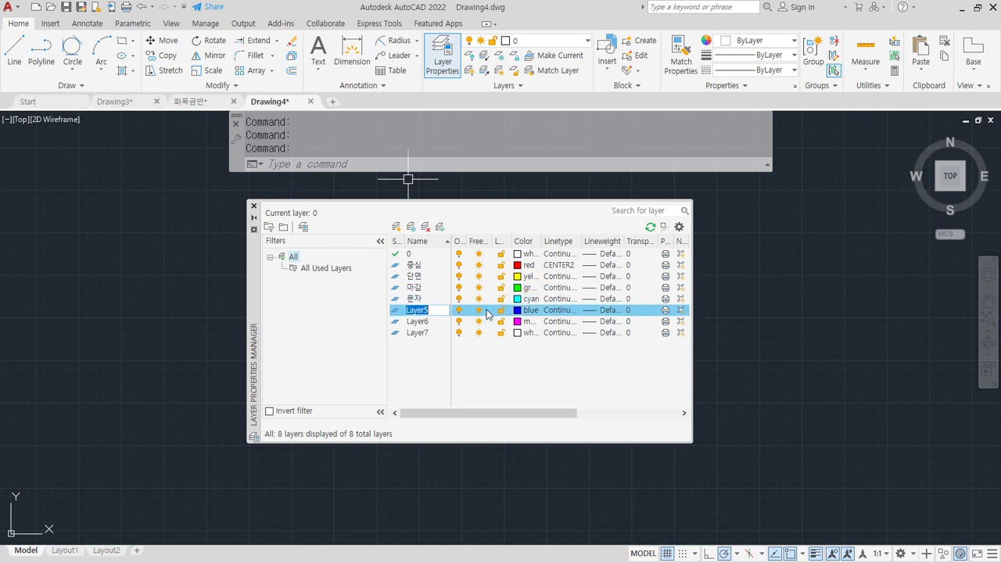
{"action": "key", "text": "Return"}
{"action": "key", "text": "Down"}
{"action": "key", "text": "F2"}
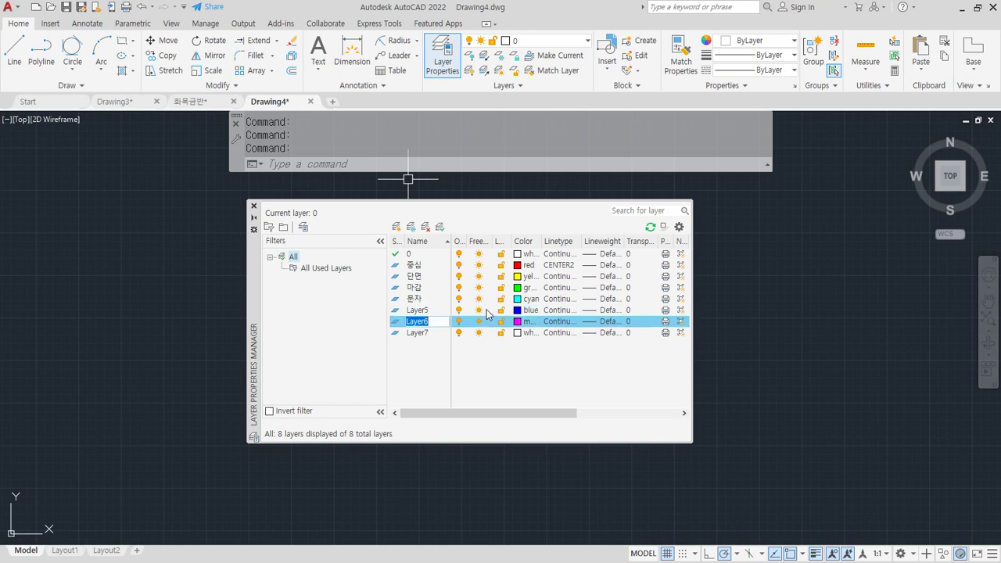
{"action": "type", "text": "단열재"}
{"action": "key", "text": "Return"}
{"action": "key", "text": "Down"}
{"action": "key", "text": "F2"}
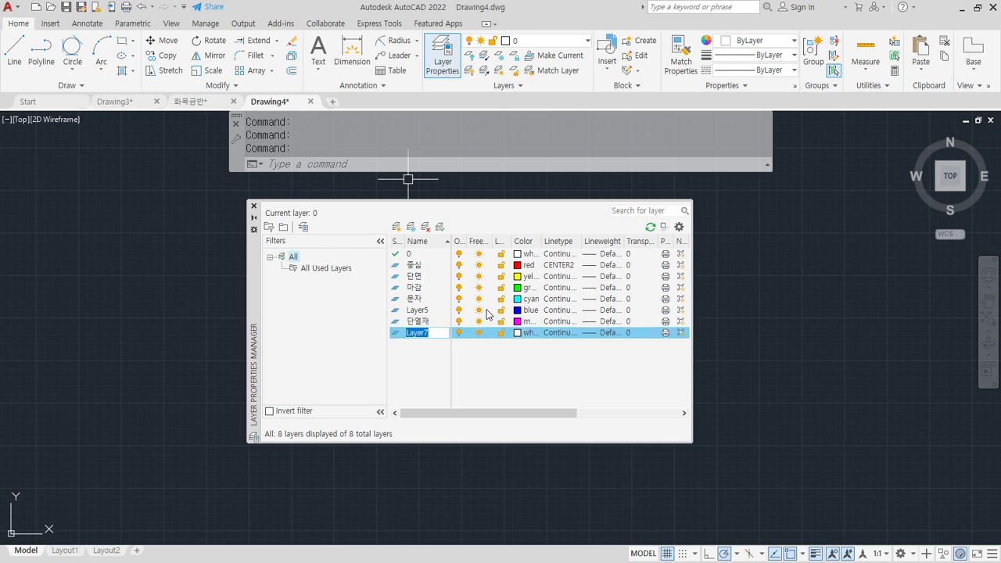
{"action": "type", "text": "입면"}
{"action": "key", "text": "Return"}
Delete Layer5, make 단면 the current layer and close the layer manager
{"action": "left_click", "coordinate": [419, 311]}
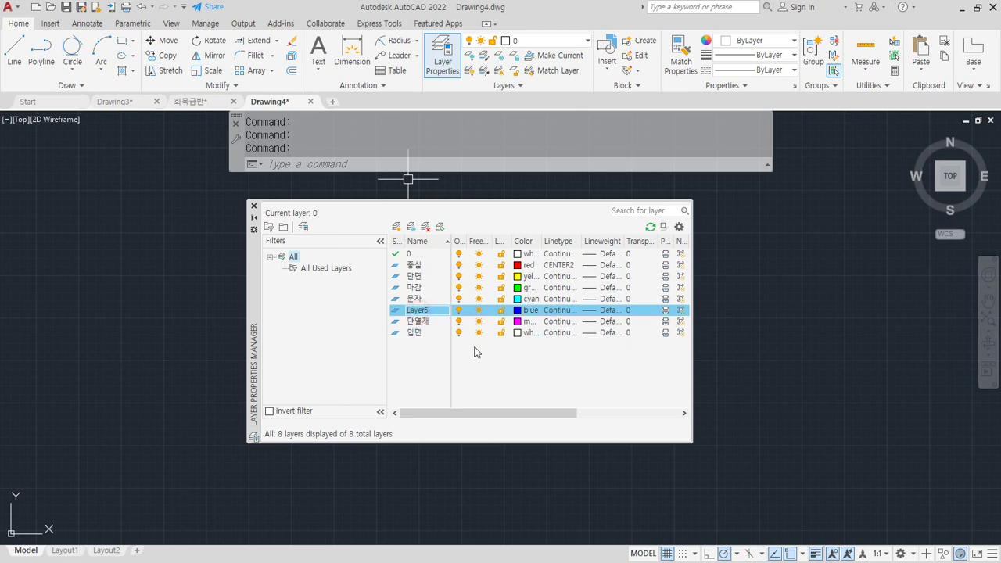
{"action": "left_click", "coordinate": [425, 227]}
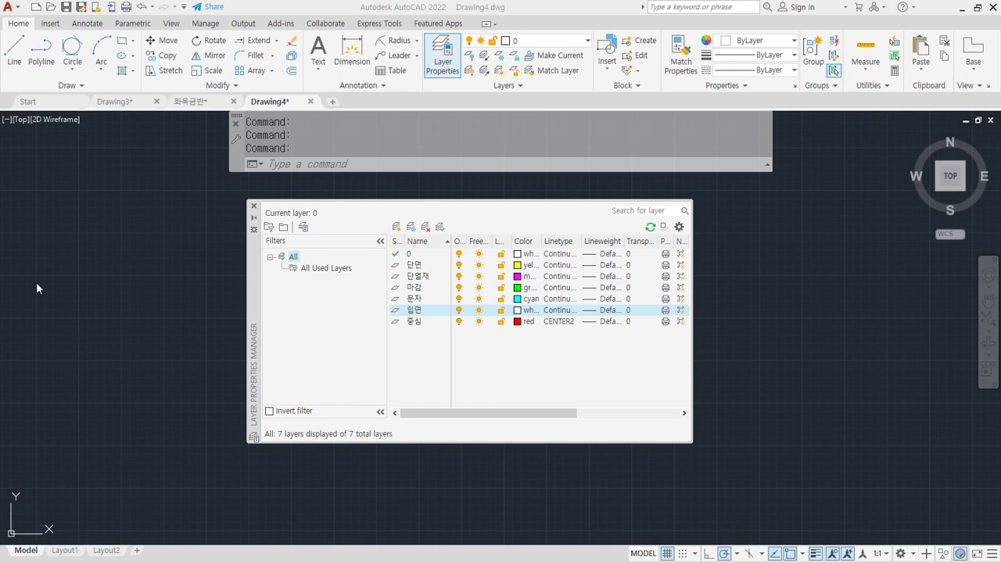
{"action": "double_click", "coordinate": [396, 265]}
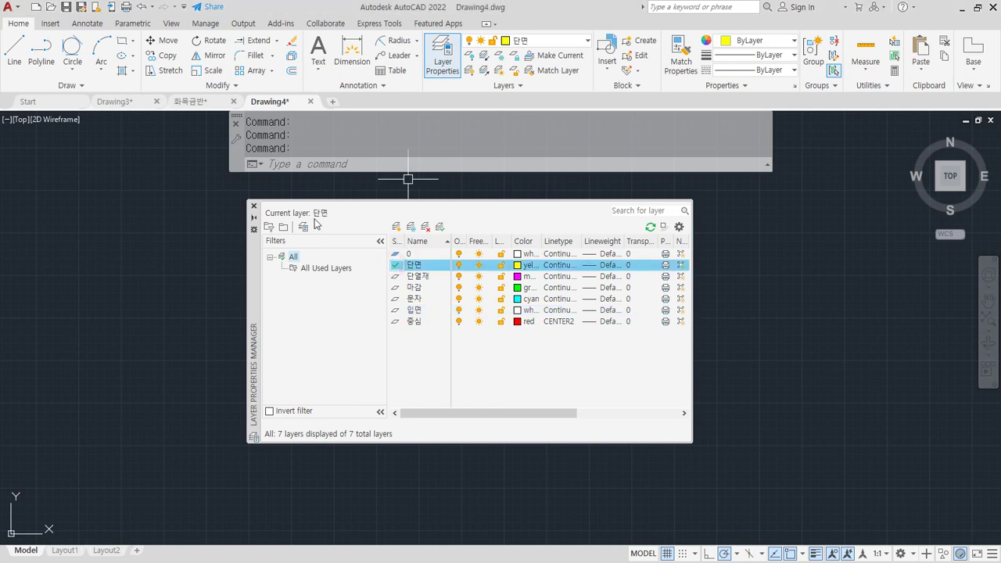
{"action": "left_click", "coordinate": [253, 205]}
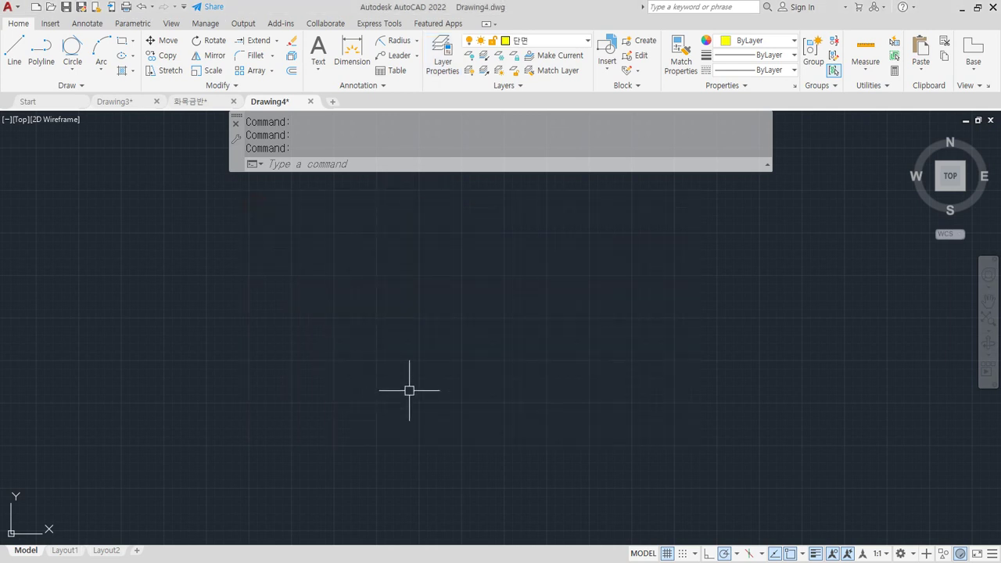
Draw a horizontal and a vertical construction line (XLINE) crossing in the drawing area
{"action": "type", "text": "X"}
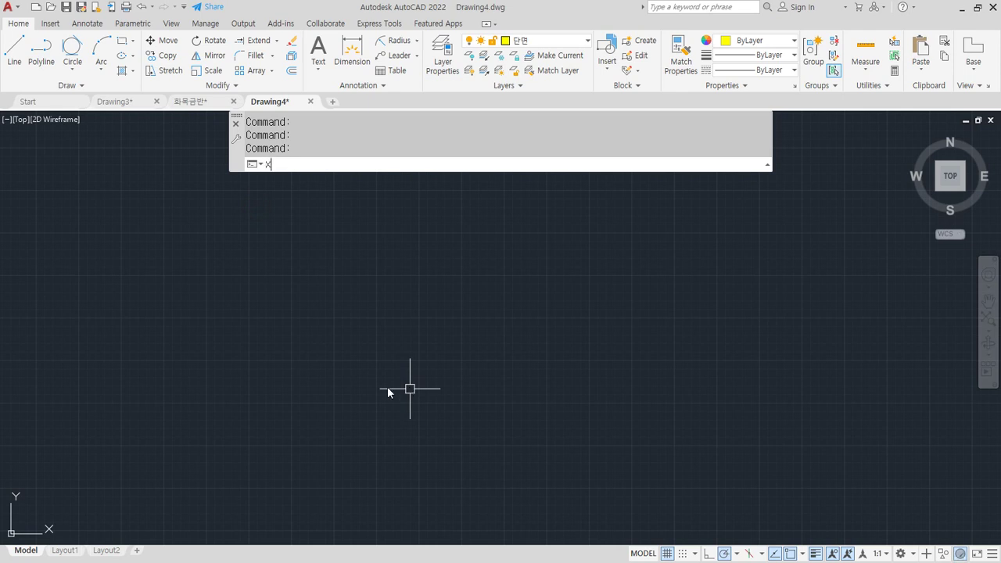
{"action": "type", "text": "L"}
{"action": "key", "text": "Return"}
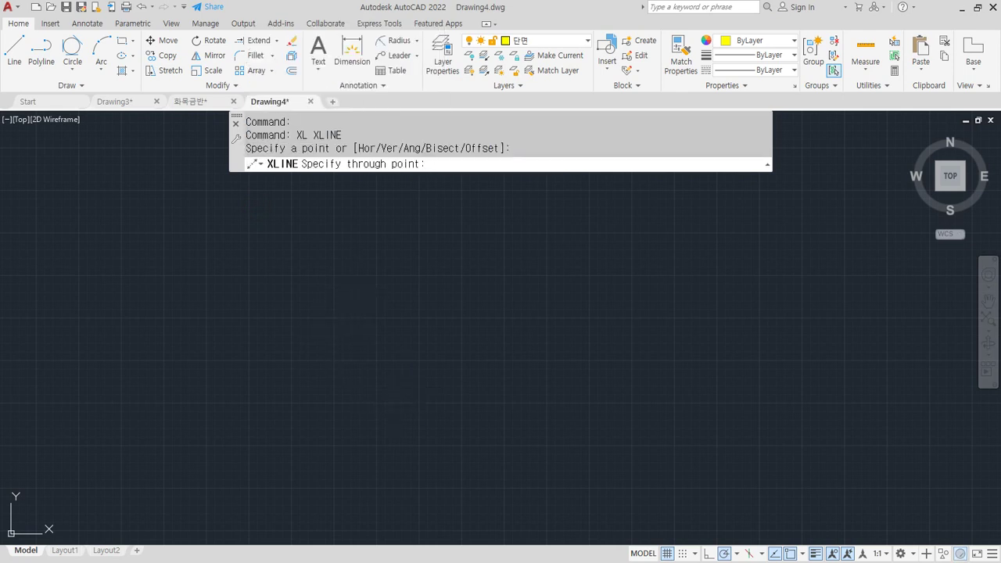
{"action": "left_click", "coordinate": [536, 288]}
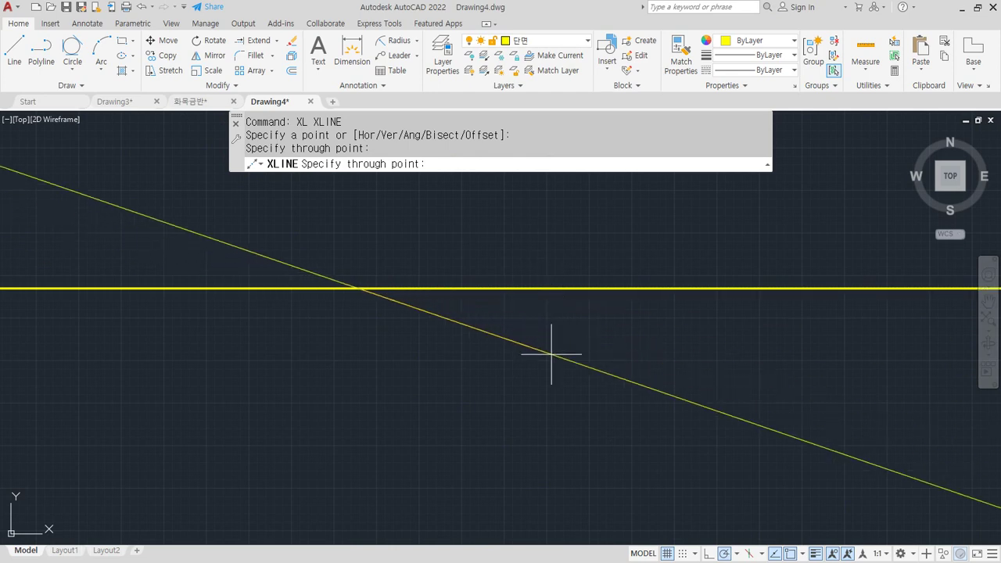
{"action": "left_click", "coordinate": [357, 415]}
{"action": "key", "text": "Return"}
Move both construction lines together up and to the right, away from the origin
{"action": "scroll", "coordinate": [369, 393], "scroll_direction": "down", "scroll_amount": 3}
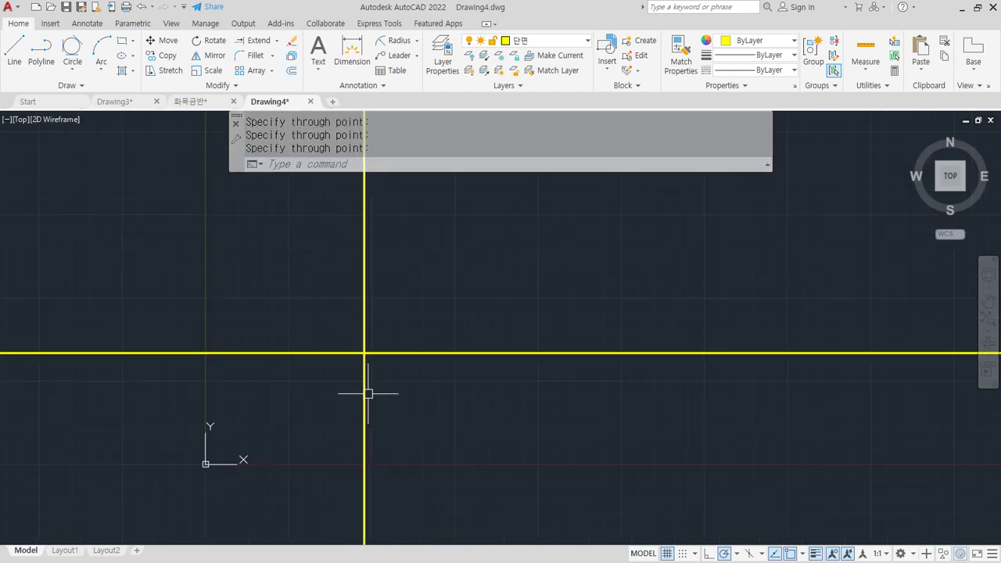
{"action": "scroll", "coordinate": [368, 394], "scroll_direction": "down", "scroll_amount": 2}
{"action": "middle_click_drag", "start_coordinate": [406, 409], "coordinate": [393, 469]}
{"action": "type", "text": "M"}
{"action": "key", "text": "Return"}
{"action": "left_click", "coordinate": [420, 474]}
{"action": "left_click", "coordinate": [320, 414]}
{"action": "key", "text": "Return"}
{"action": "left_click", "coordinate": [226, 361]}
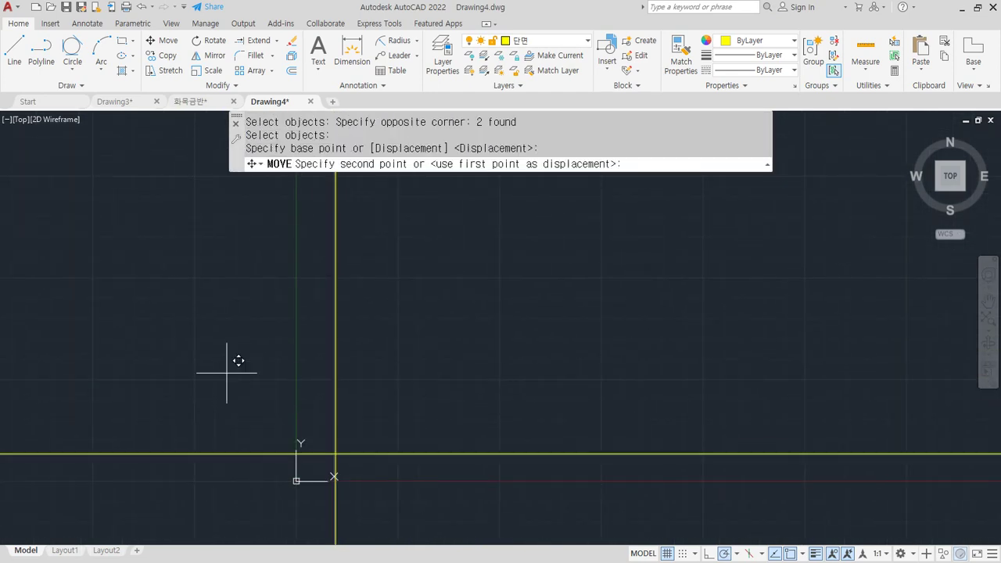
{"action": "left_click", "coordinate": [436, 200]}
Move the two crossing construction lines a little further up and to the right
{"action": "scroll", "coordinate": [425, 286], "scroll_direction": "up", "scroll_amount": 3}
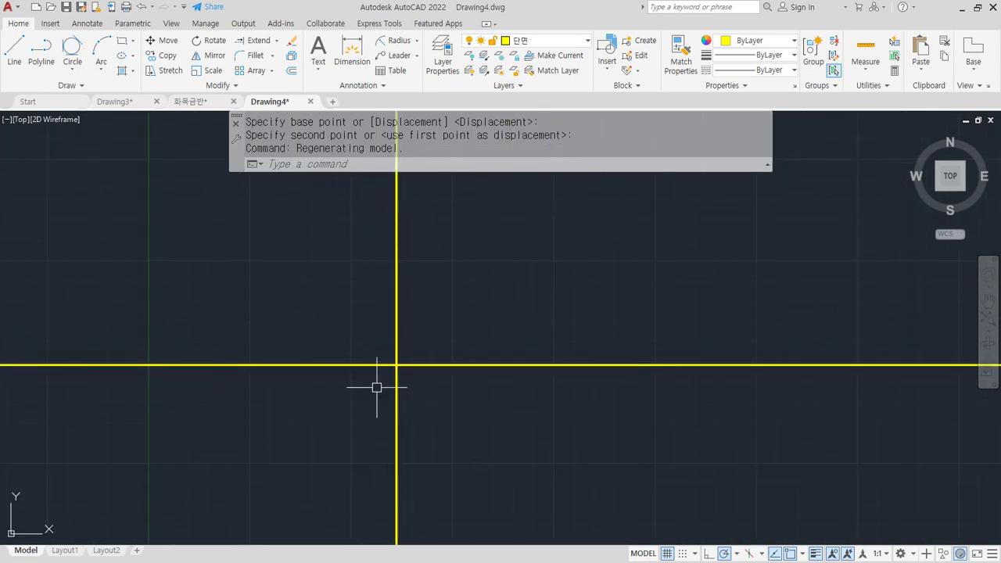
{"action": "key", "text": "Return"}
{"action": "left_click", "coordinate": [434, 413]}
{"action": "left_click", "coordinate": [270, 309]}
{"action": "key", "text": "Return"}
{"action": "left_click", "coordinate": [262, 297]}
{"action": "left_click", "coordinate": [311, 245]}
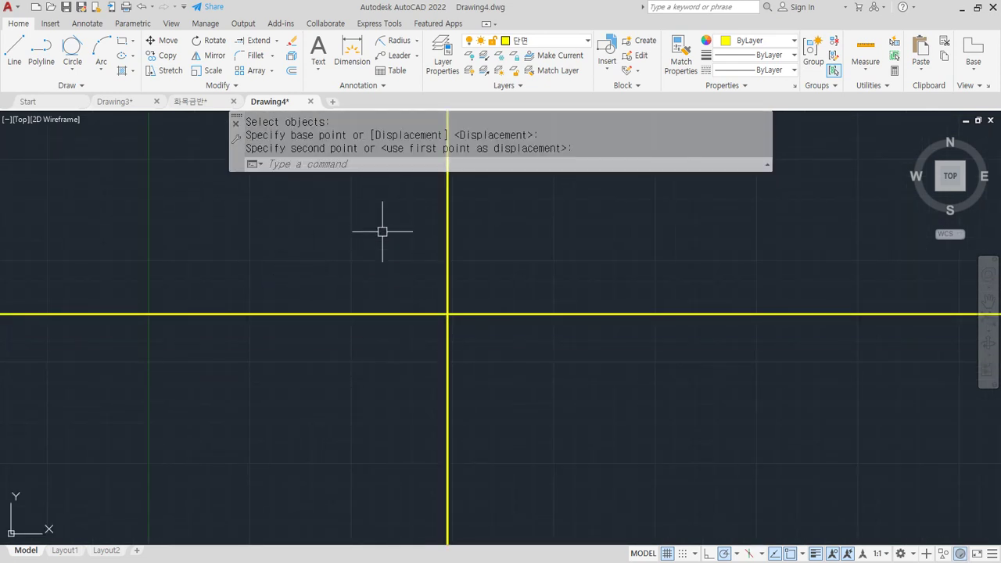
{"action": "left_click_drag", "start_coordinate": [185, 316], "coordinate": [670, 316]}
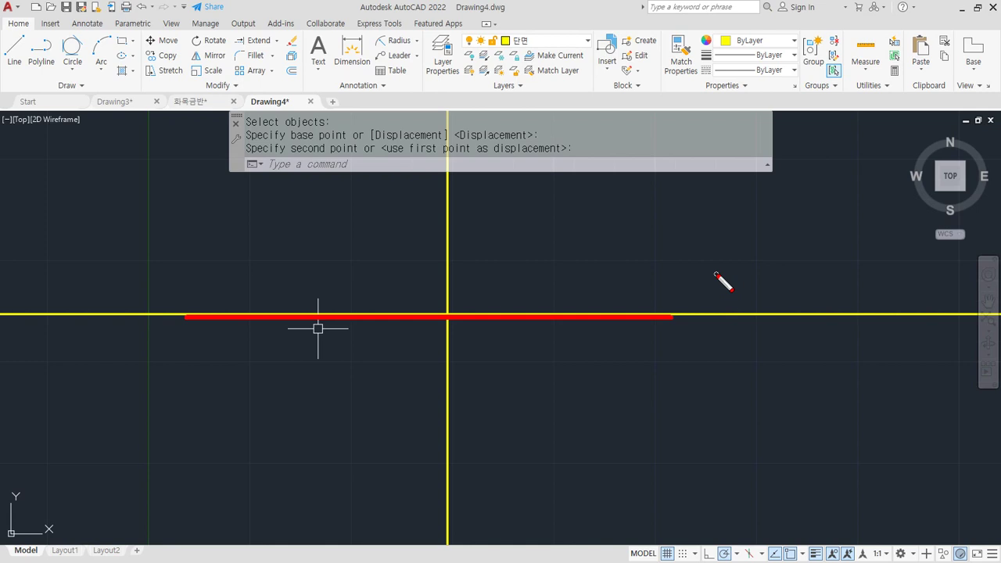
{"action": "key", "text": "Escape"}
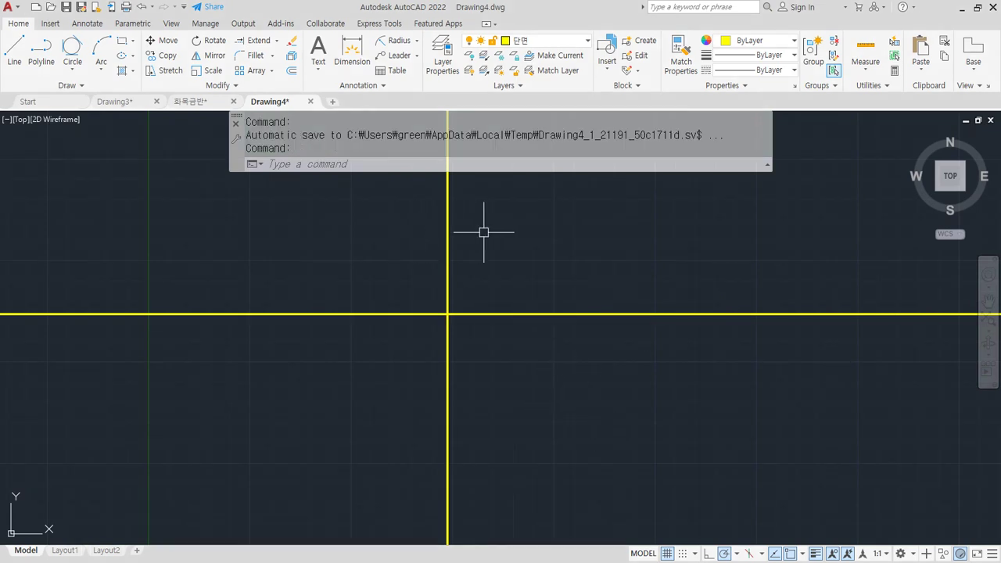
Put the vertical construction line on the 중심 layer and clear the selection
{"action": "left_click", "coordinate": [485, 231]}
{"action": "left_click", "coordinate": [407, 249]}
{"action": "left_click", "coordinate": [544, 40]}
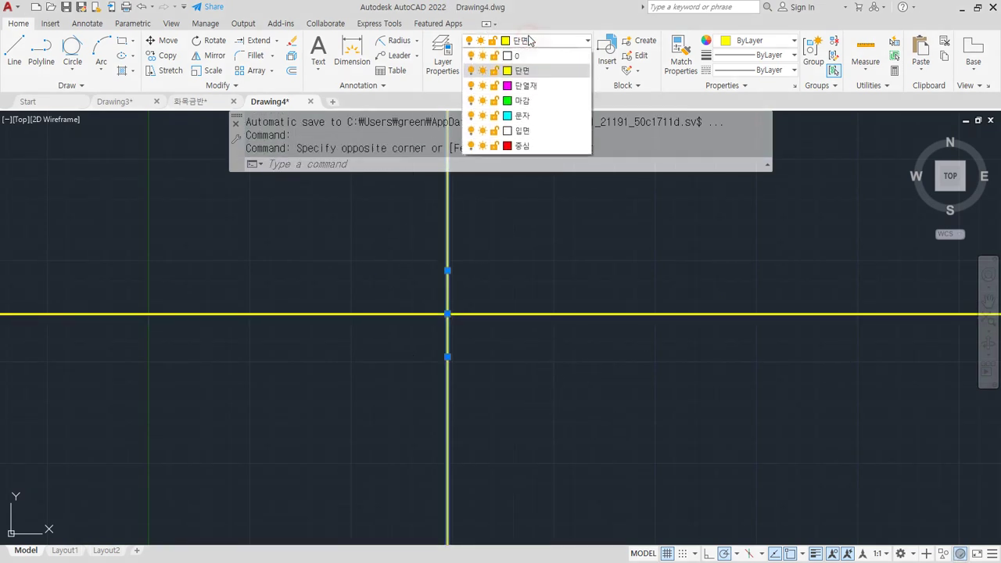
{"action": "left_click", "coordinate": [521, 146]}
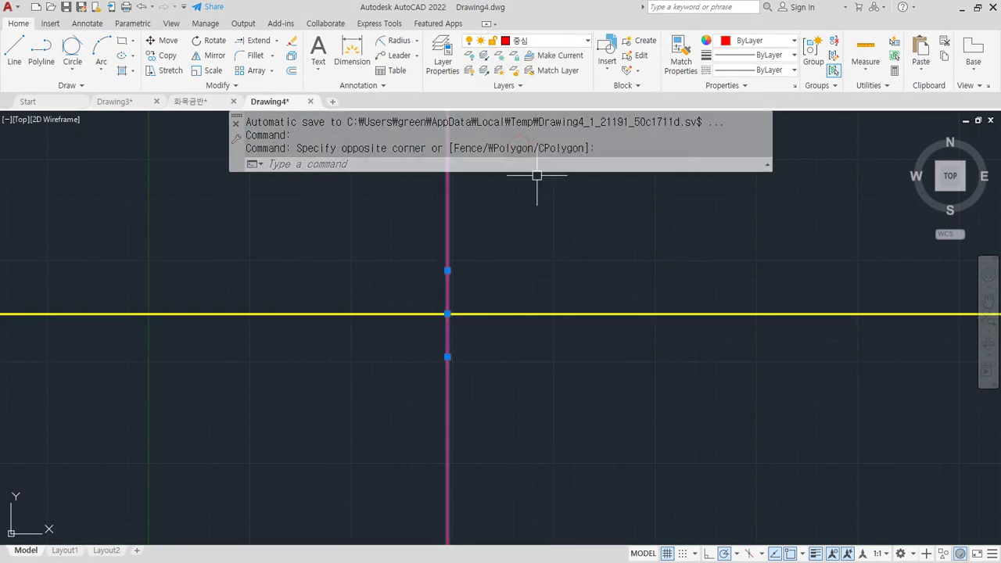
{"action": "key", "text": "Escape"}
Try a global linetype scale factor of 50 with LTSCALE and check the centre line's dashes
{"action": "type", "text": "lts"}
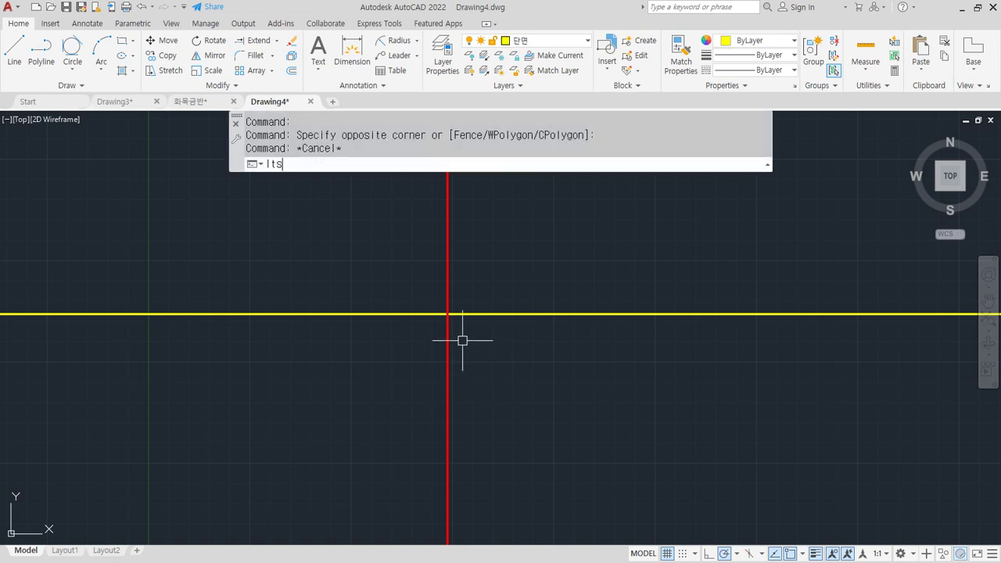
{"action": "key", "text": "Return"}
{"action": "type", "text": "50"}
{"action": "key", "text": "Return"}
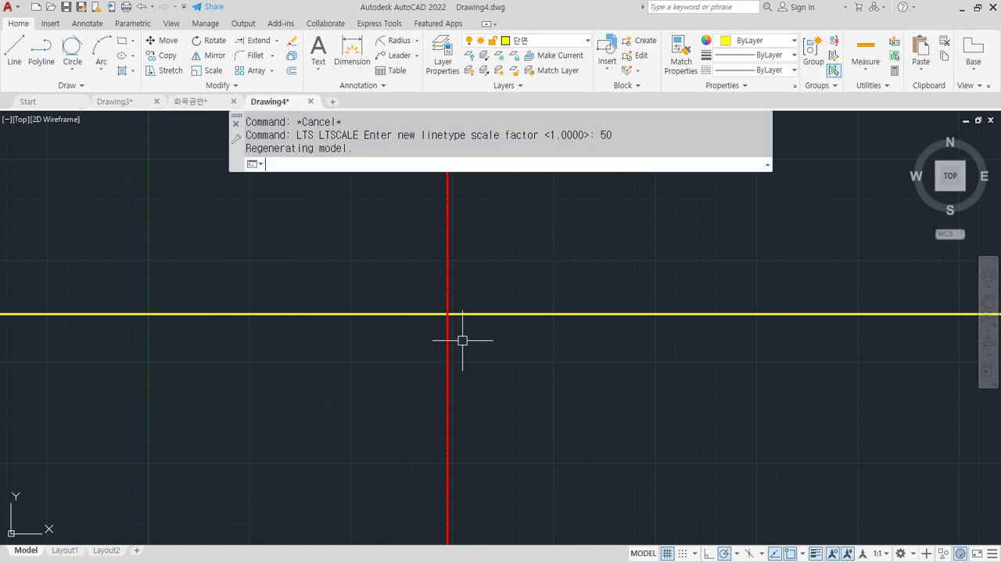
{"action": "scroll", "coordinate": [451, 339], "scroll_direction": "up", "scroll_amount": 4}
{"action": "scroll", "coordinate": [446, 278], "scroll_direction": "down", "scroll_amount": 3}
Set the global linetype scale factor to 25
{"action": "key", "text": "Return"}
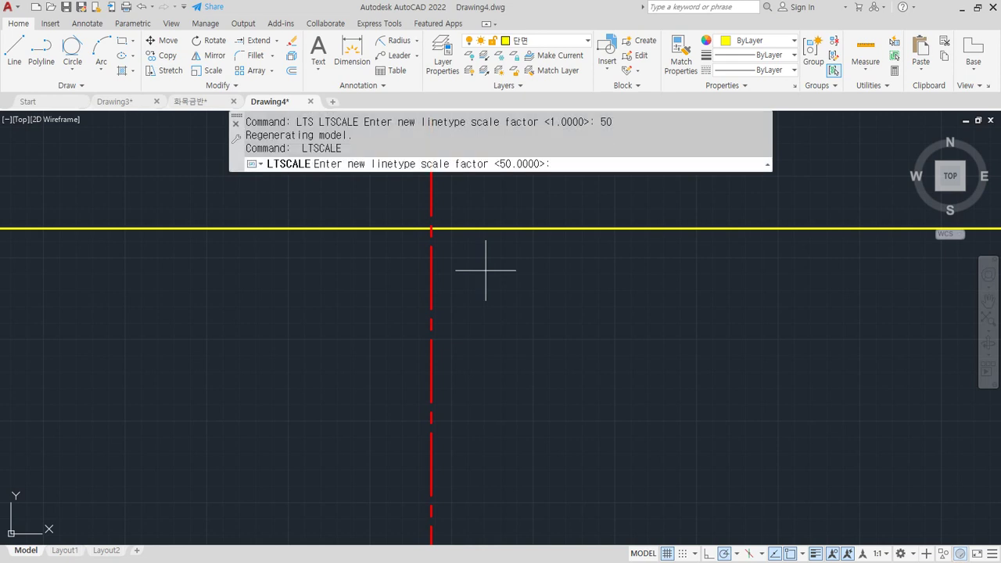
{"action": "type", "text": "25"}
{"action": "key", "text": "Return"}
{"action": "middle_click_drag", "start_coordinate": [434, 243], "coordinate": [427, 354]}
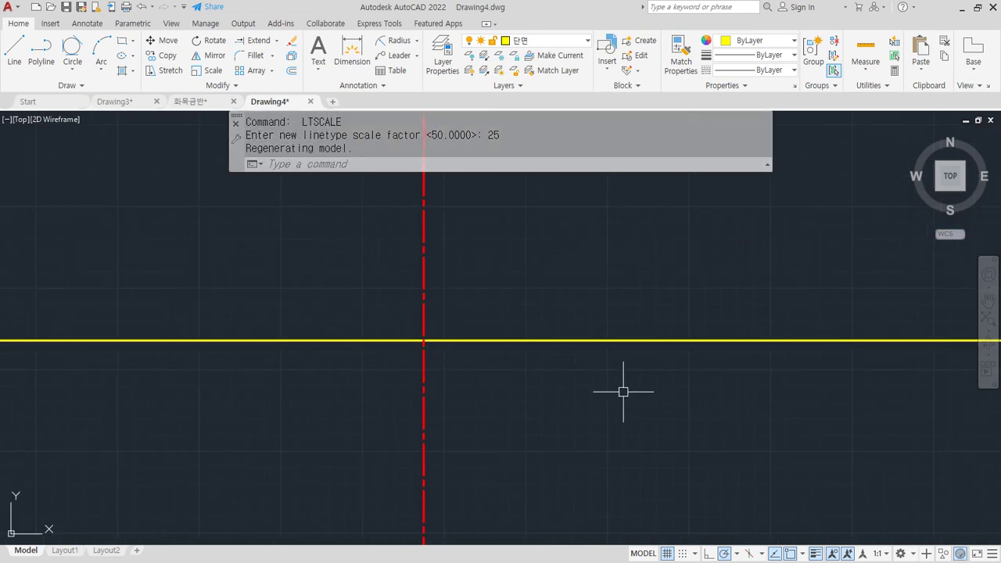
{"action": "middle_click_drag", "start_coordinate": [349, 409], "coordinate": [395, 242]}
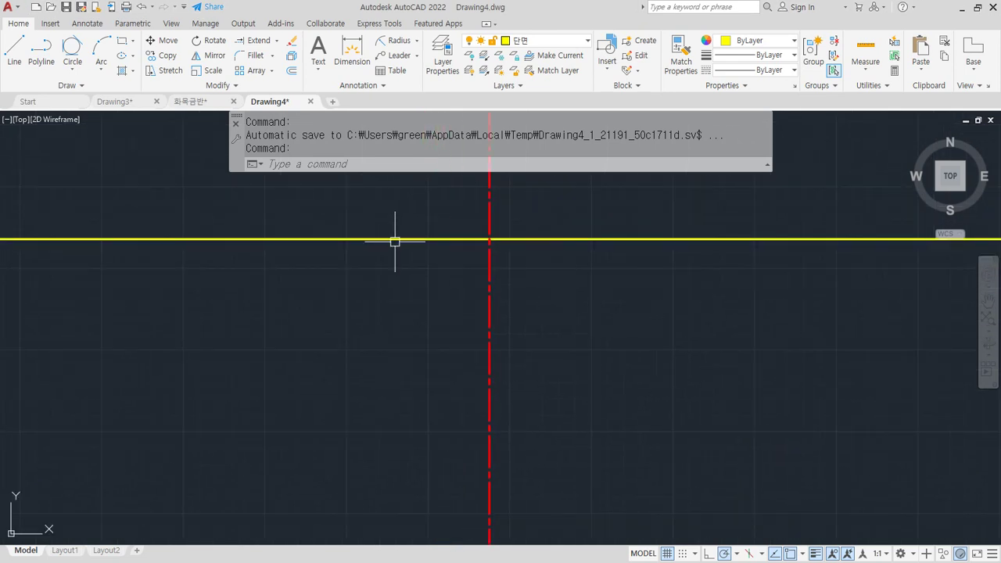
{"action": "left_click_drag", "start_coordinate": [381, 236], "coordinate": [420, 237]}
{"action": "mouse_move", "coordinate": [419, 346]}
{"action": "left_mouse_down"}
{"action": "mouse_move", "coordinate": [419, 456]}
{"action": "mouse_move", "coordinate": [467, 448]}
{"action": "left_mouse_up"}
{"action": "key", "text": "Escape"}
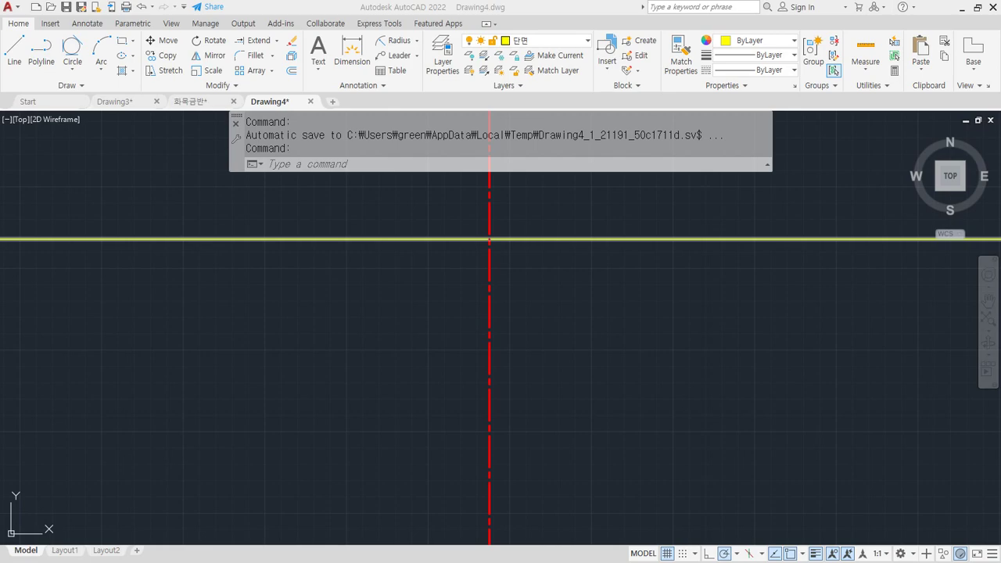
{"action": "key", "text": "super+d"}
{"action": "key", "text": "super+d"}
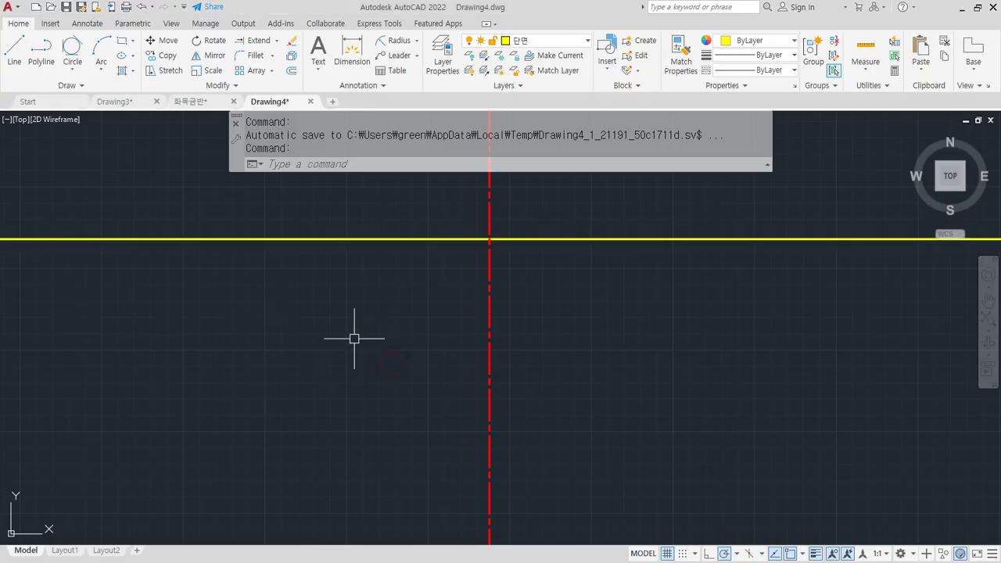
Offset the horizontal yellow line 700 downward and finish the Offset command
{"action": "type", "text": "o"}
{"action": "key", "text": "Return"}
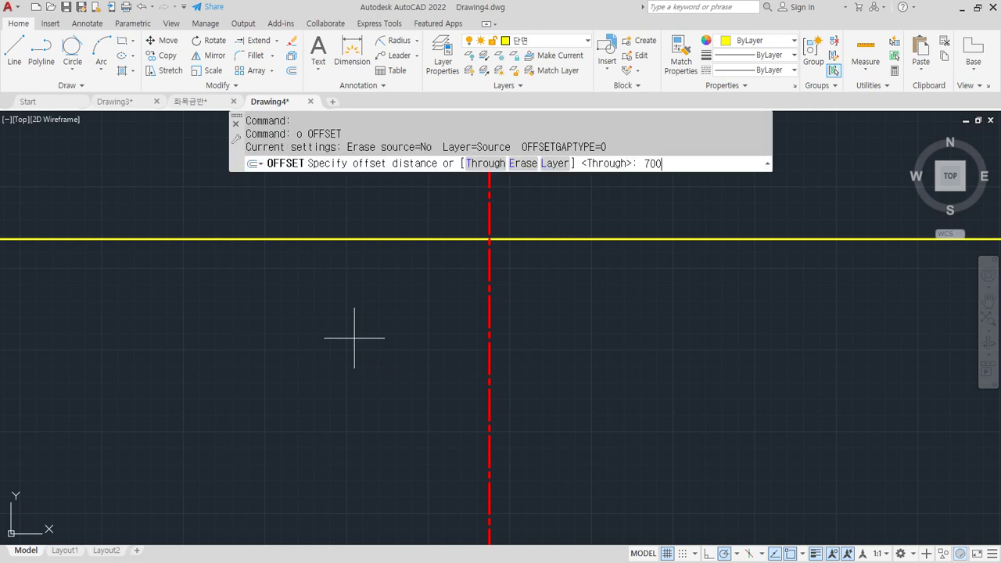
{"action": "type", "text": "700"}
{"action": "key", "text": "Return"}
{"action": "left_click", "coordinate": [347, 239]}
{"action": "left_click", "coordinate": [336, 379]}
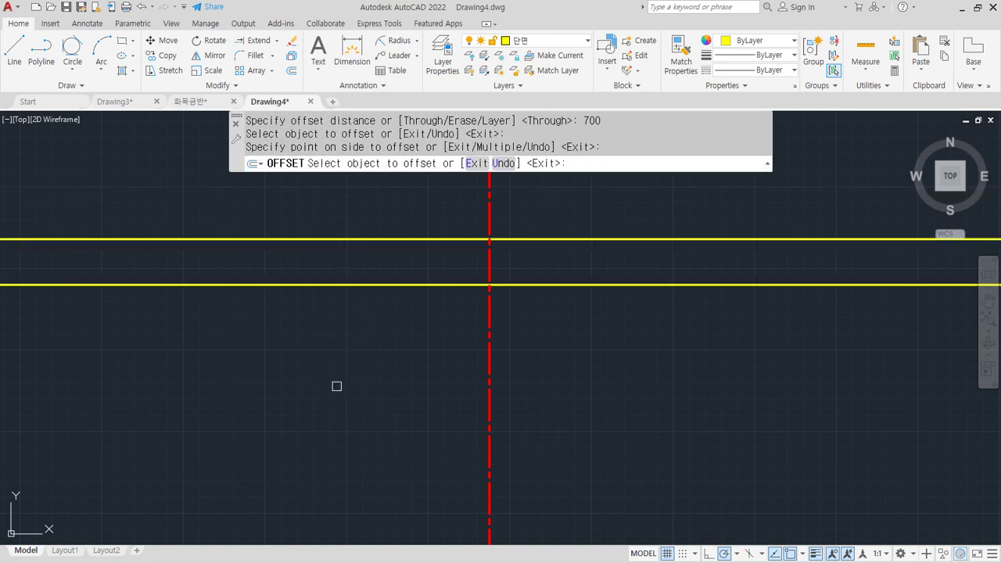
{"action": "key", "text": "Return"}
Offset the lower horizontal line 400 downward and finish the Offset command
{"action": "scroll", "coordinate": [468, 271], "scroll_direction": "up", "scroll_amount": 2}
{"action": "scroll", "coordinate": [468, 270], "scroll_direction": "up", "scroll_amount": 2}
{"action": "middle_click_drag", "start_coordinate": [469, 268], "coordinate": [445, 290]}
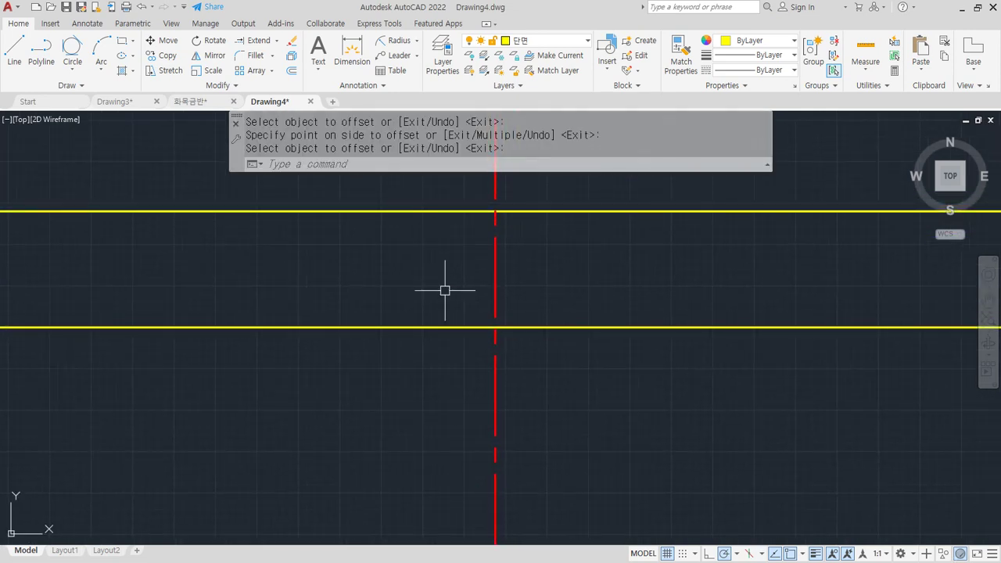
{"action": "type", "text": "o"}
{"action": "key", "text": "Return"}
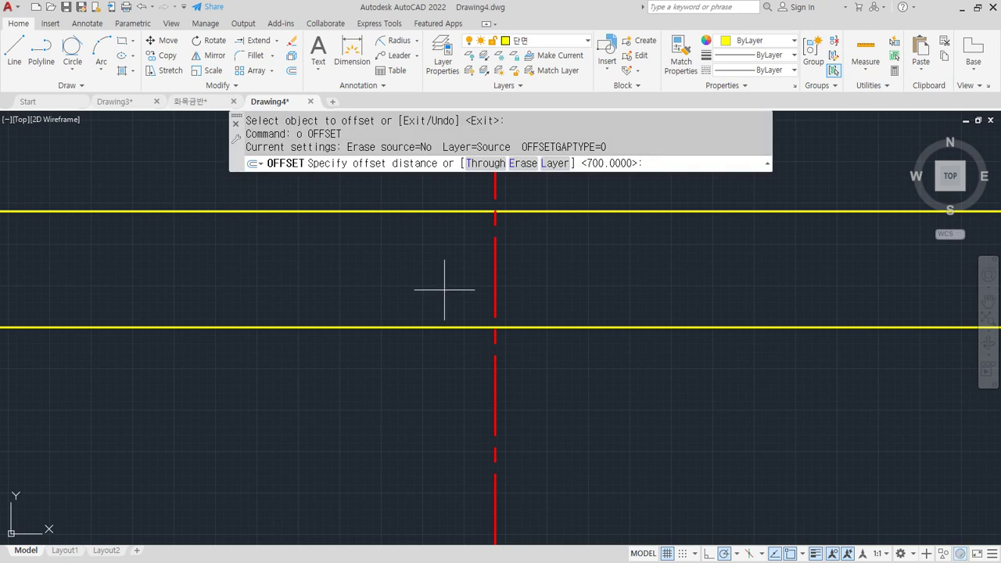
{"action": "type", "text": "400"}
{"action": "key", "text": "Return"}
{"action": "left_click", "coordinate": [430, 327]}
{"action": "left_click", "coordinate": [420, 364]}
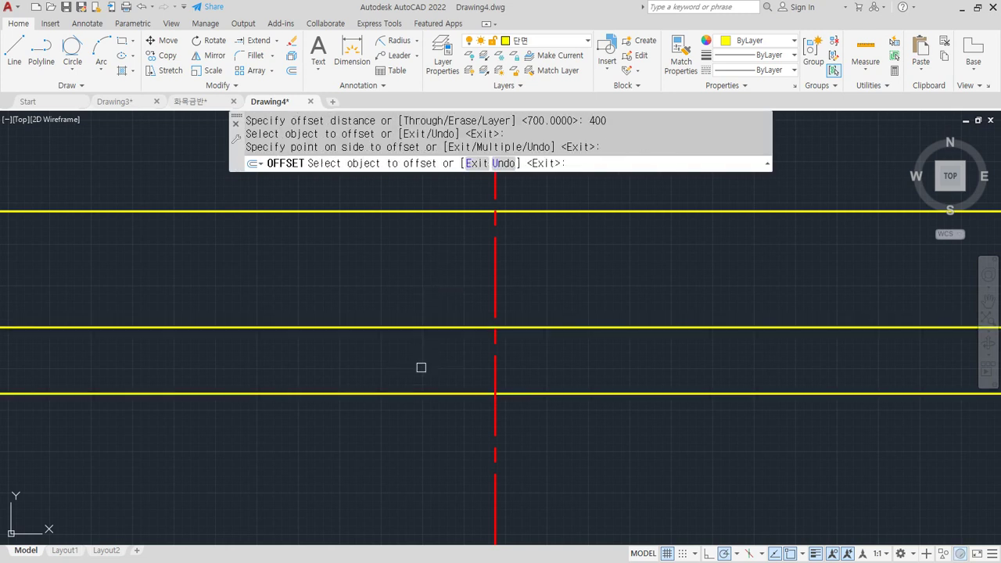
{"action": "key", "text": "Return"}
Offset the lowest horizontal yellow line 50 downward and finish the Offset command
{"action": "key", "text": "Return"}
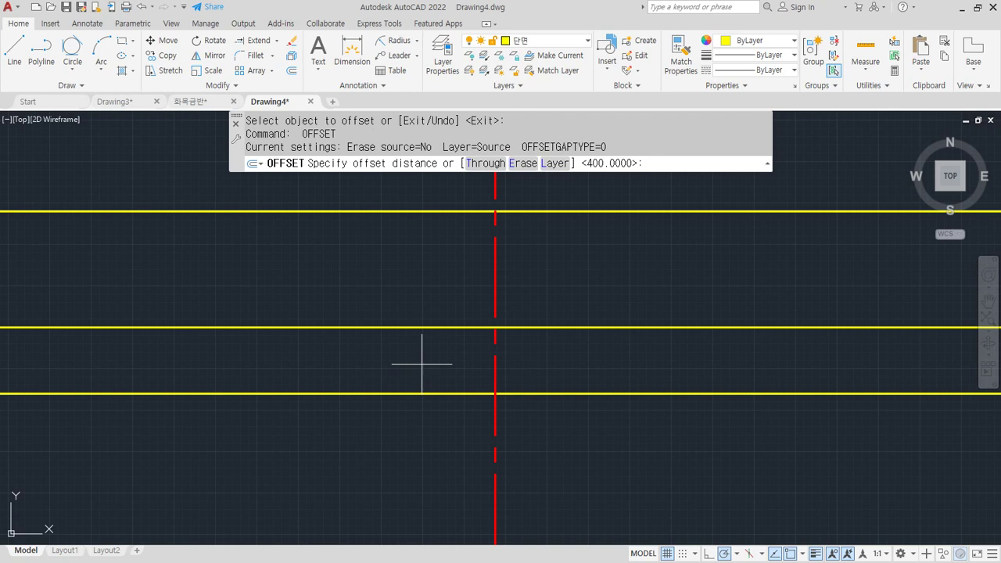
{"action": "type", "text": "50"}
{"action": "key", "text": "Return"}
{"action": "left_click", "coordinate": [418, 393]}
{"action": "left_click", "coordinate": [420, 435]}
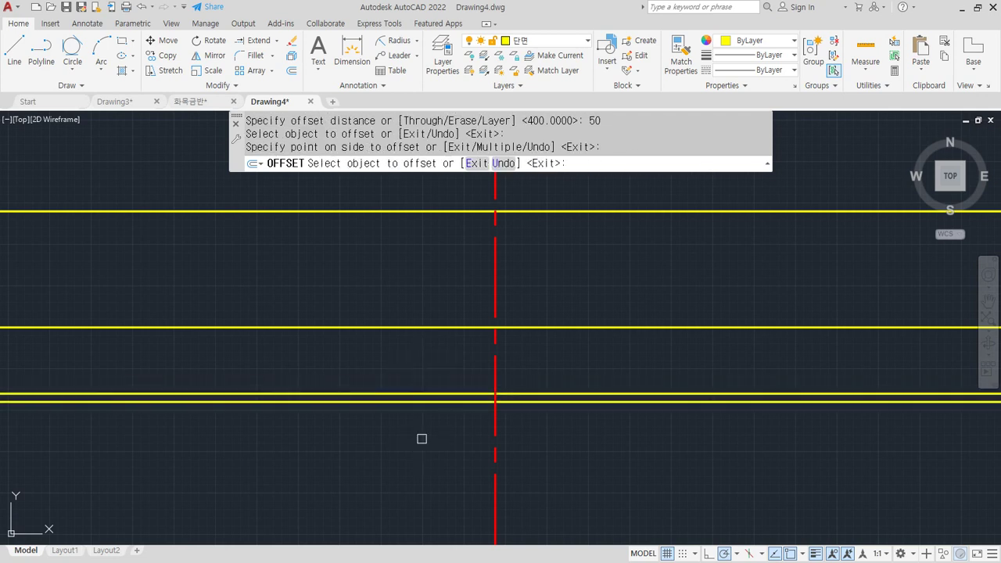
{"action": "key", "text": "Return"}
Offset the new lowest horizontal line 200 downward and finish the Offset command
{"action": "key", "text": "Return"}
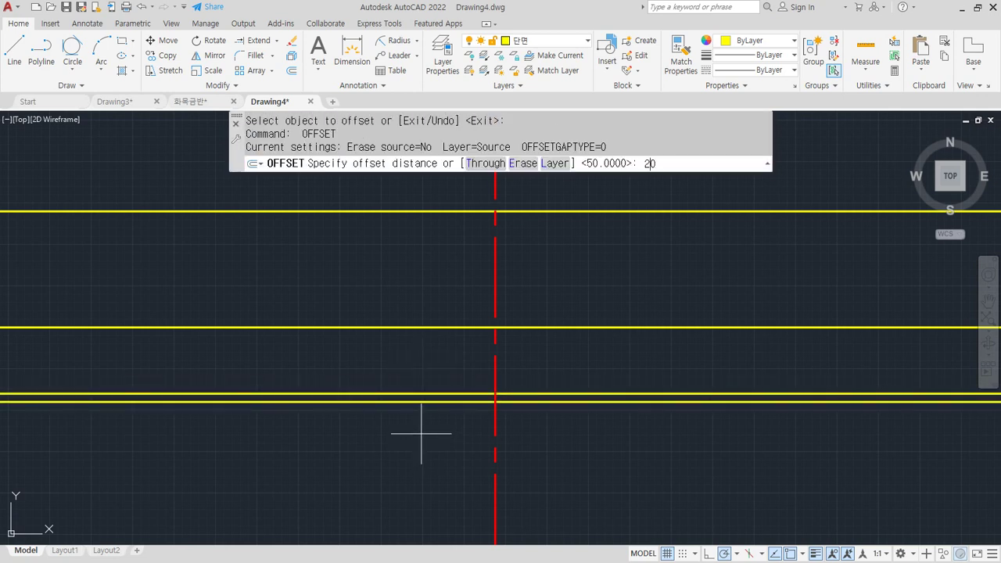
{"action": "type", "text": "200"}
{"action": "key", "text": "Return"}
{"action": "left_click", "coordinate": [424, 402]}
{"action": "left_click", "coordinate": [427, 475]}
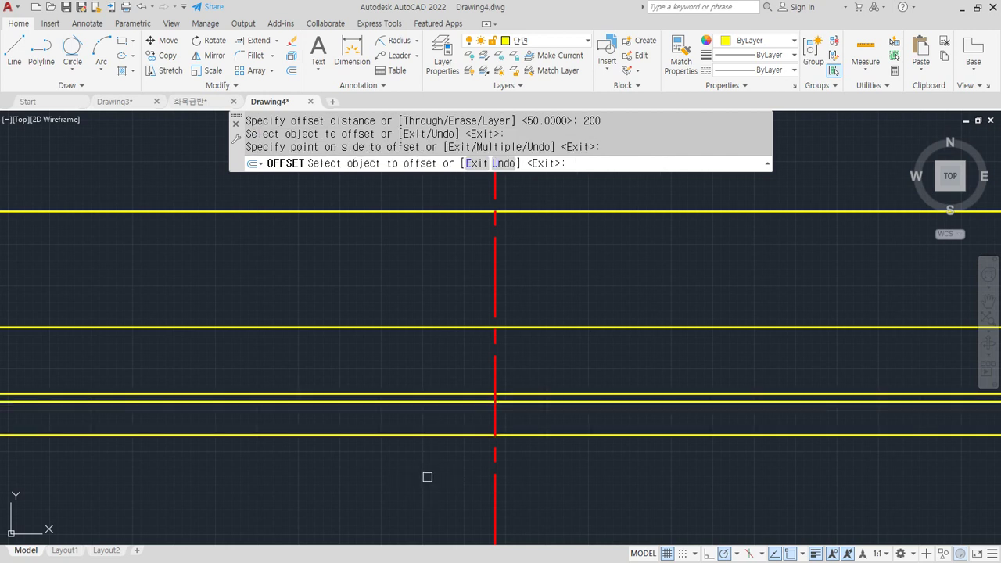
{"action": "key", "text": "Return"}
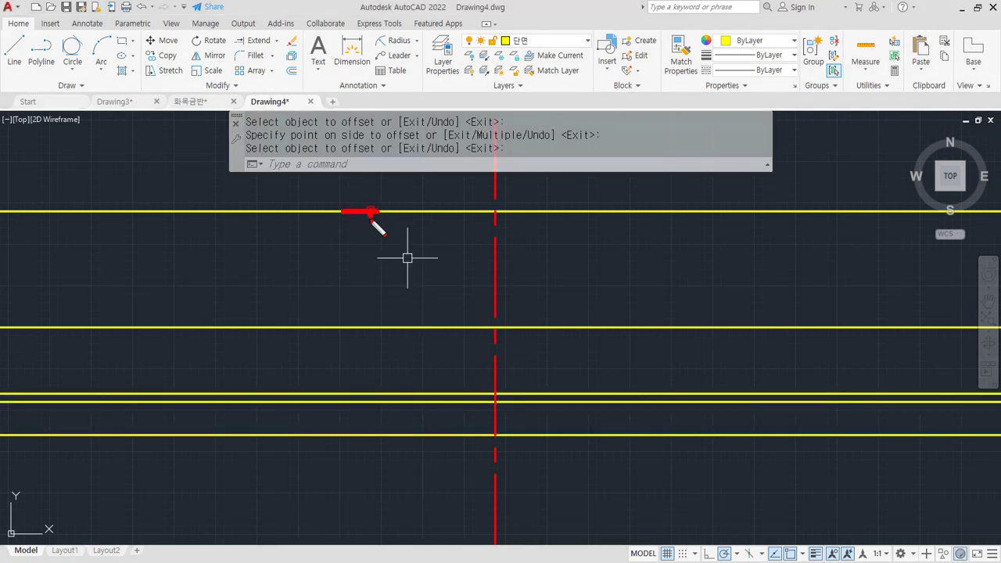
{"action": "left_click_drag", "start_coordinate": [372, 221], "coordinate": [368, 396]}
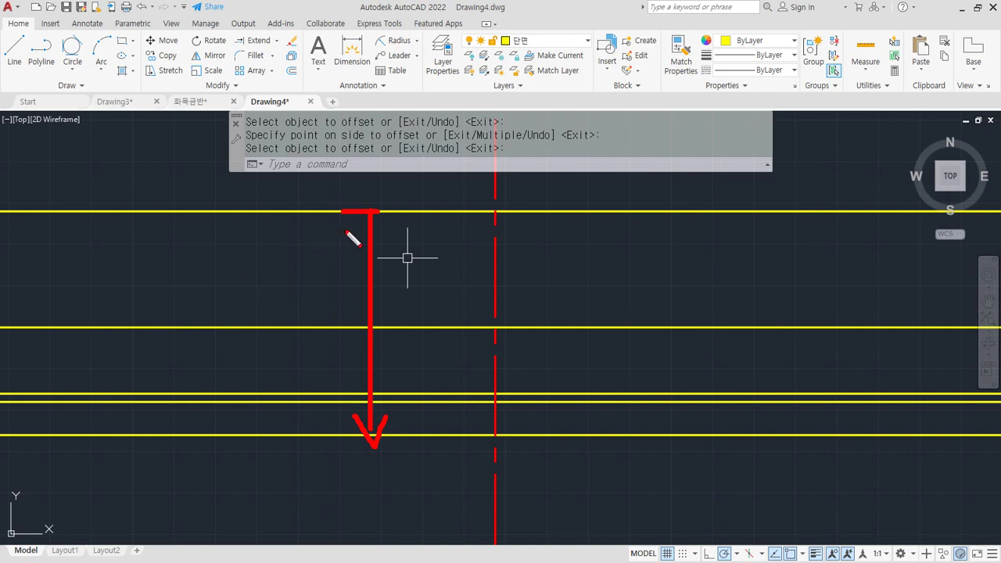
{"action": "mouse_move", "coordinate": [366, 218]}
{"action": "left_mouse_down"}
{"action": "mouse_move", "coordinate": [328, 358]}
{"action": "mouse_move", "coordinate": [368, 235]}
{"action": "left_mouse_up"}
{"action": "key", "text": "Escape"}
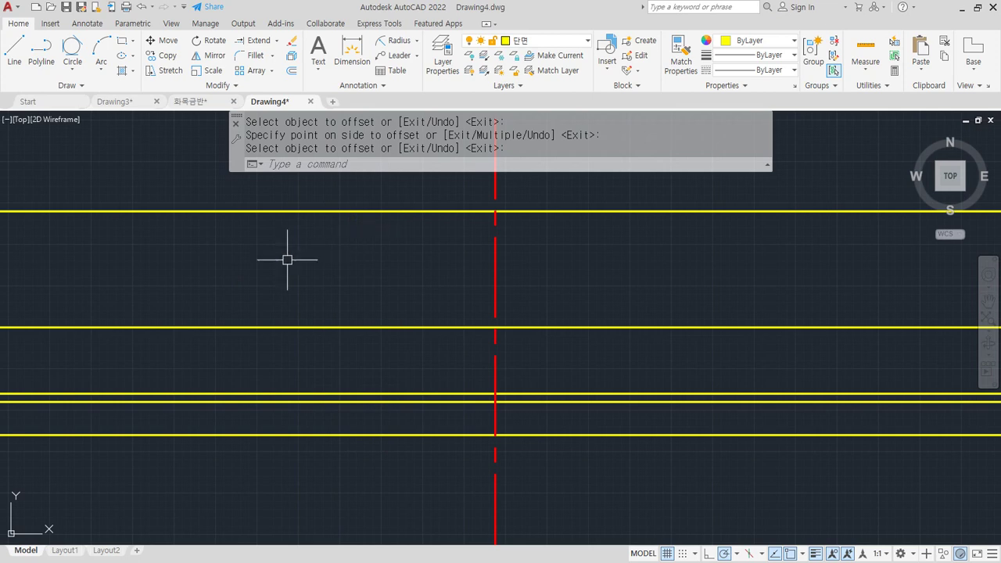
{"action": "middle_click_drag", "start_coordinate": [493, 282], "coordinate": [471, 359]}
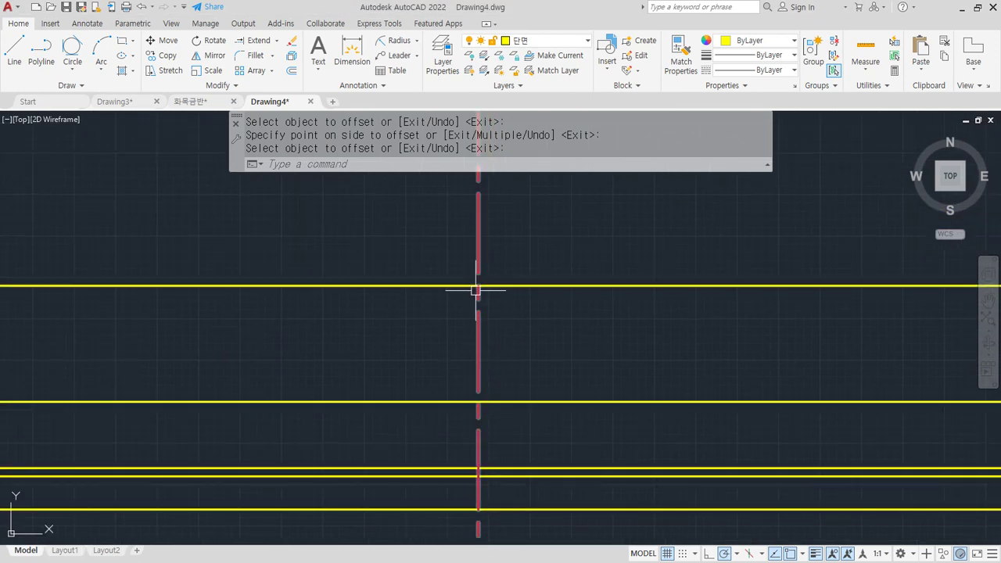
{"action": "middle_click_drag", "start_coordinate": [475, 290], "coordinate": [491, 190]}
{"action": "key", "text": "ctrl+2"}
{"action": "mouse_move", "coordinate": [393, 422]}
{"action": "left_mouse_down"}
{"action": "mouse_move", "coordinate": [506, 379]}
{"action": "mouse_move", "coordinate": [592, 379]}
{"action": "left_mouse_up"}
{"action": "left_click_drag", "start_coordinate": [430, 197], "coordinate": [430, 342]}
{"action": "left_click_drag", "start_coordinate": [512, 189], "coordinate": [507, 300]}
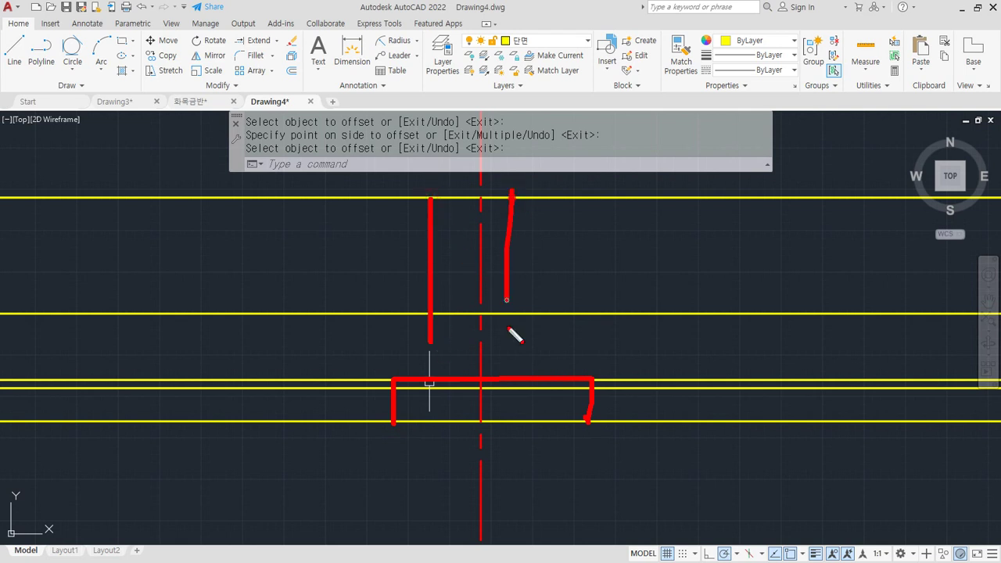
{"action": "key", "text": "Escape"}
{"action": "middle_click_drag", "start_coordinate": [485, 262], "coordinate": [462, 389]}
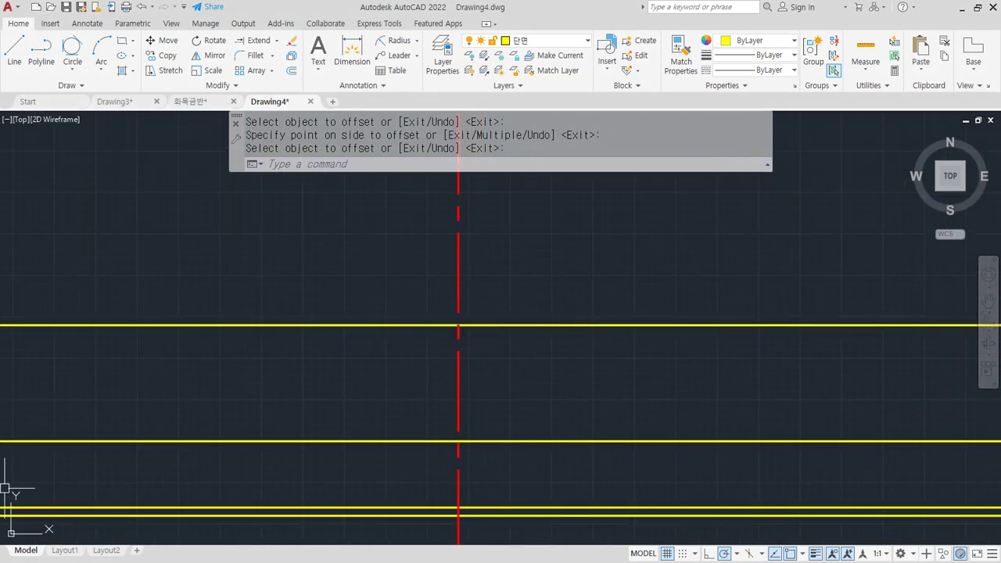
Switch to Notepad and add the lines "외측 단열재 내측" and "100 120 200" below the existing note
{"action": "key", "text": "alt+Tab"}
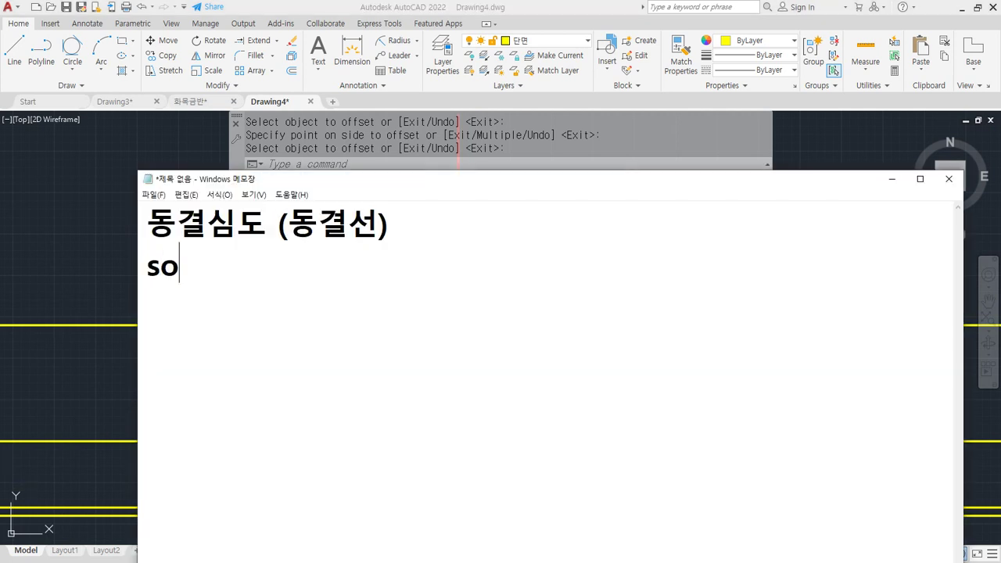
{"action": "type", "text": "외측"}
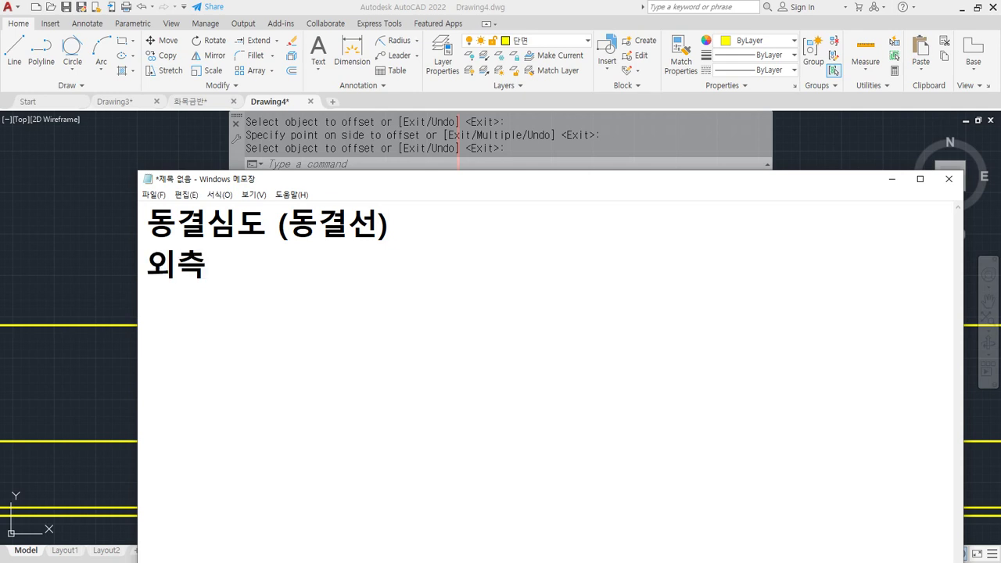
{"action": "type", "text": " -단열재 "}
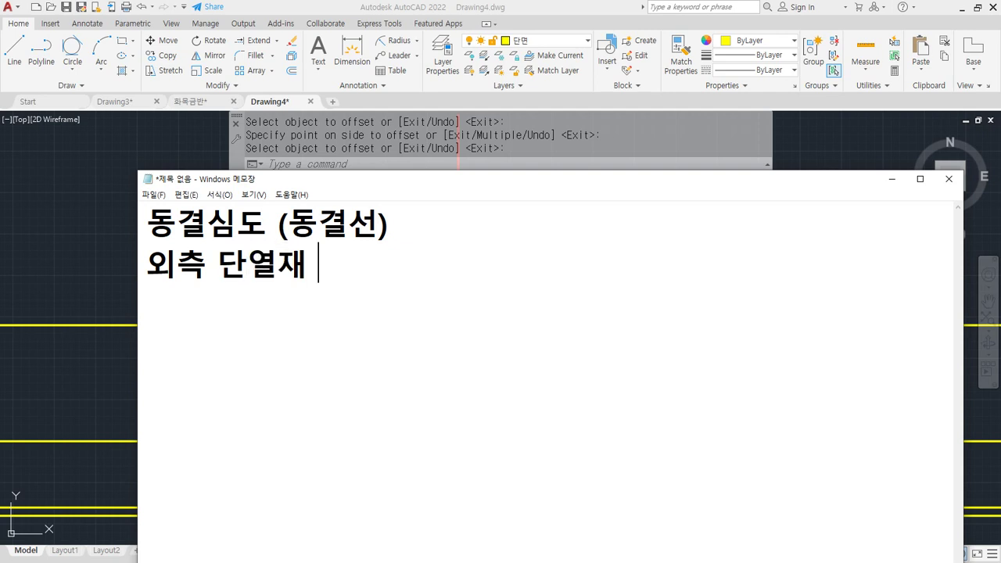
{"action": "type", "text": "ㄴㅐㅈㅡ"}
{"action": "key", "text": "BackSpace"}
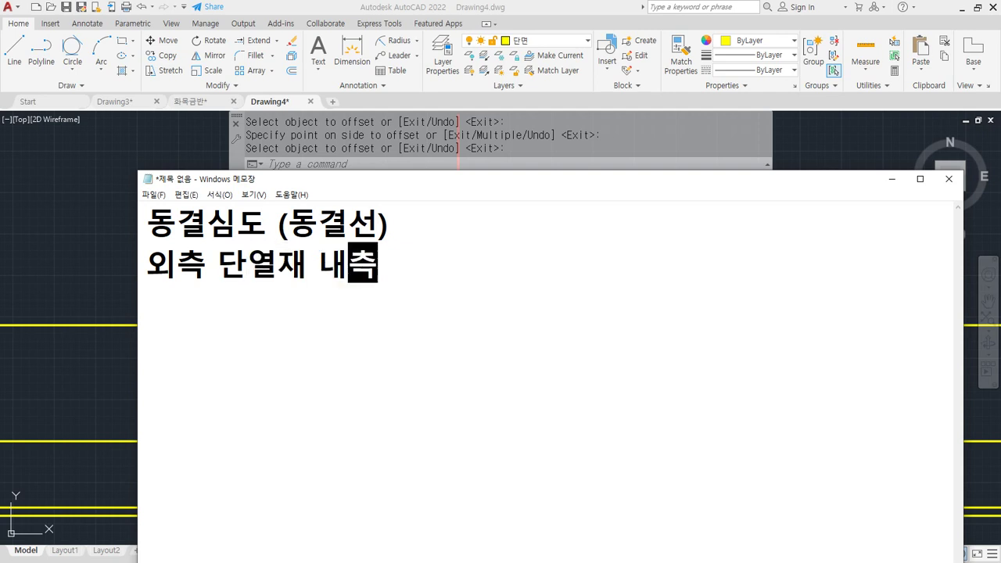
{"action": "key", "text": "Return"}
{"action": "type", "text": "100"}
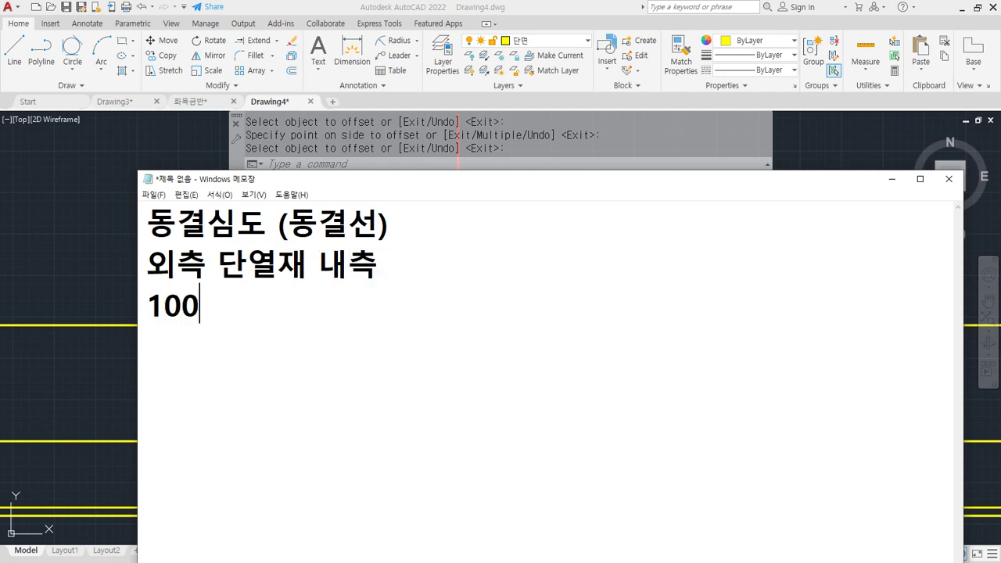
{"action": "type", "text": " 120 200"}
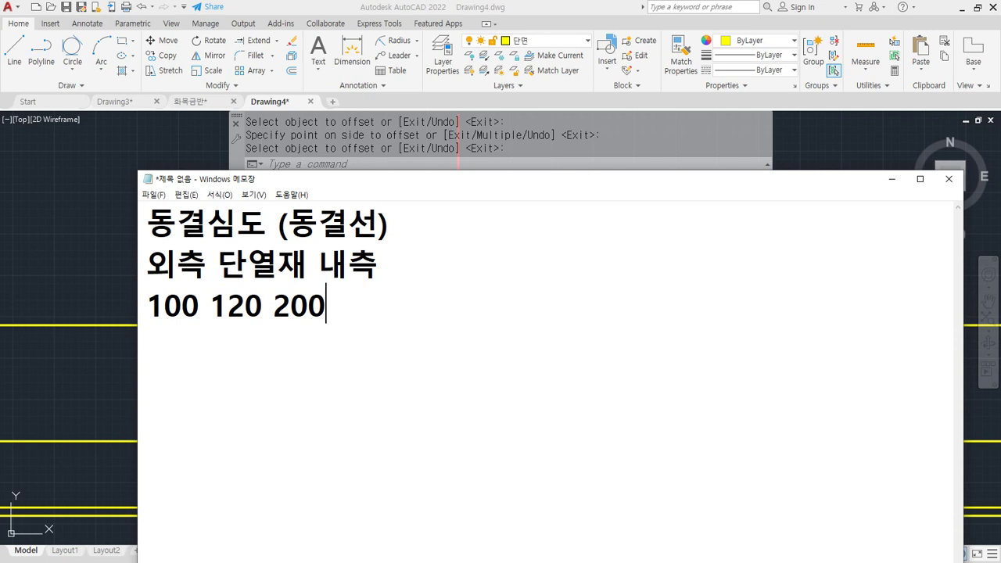
Return to AutoCAD and offset the vertical red centre line by 420/2 to both sides
{"action": "left_click", "coordinate": [63, 233]}
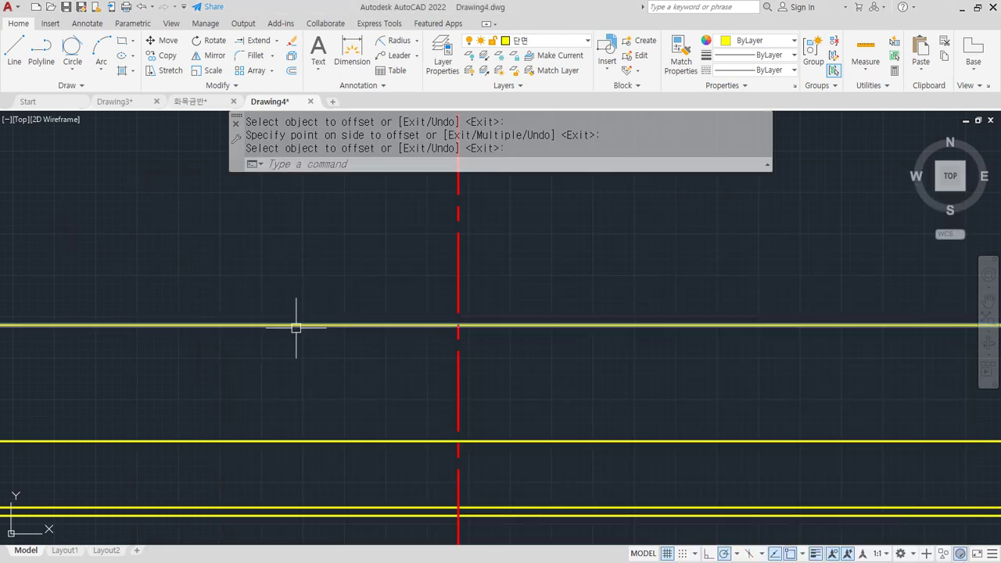
{"action": "type", "text": "o"}
{"action": "key", "text": "Return"}
{"action": "type", "text": "420"}
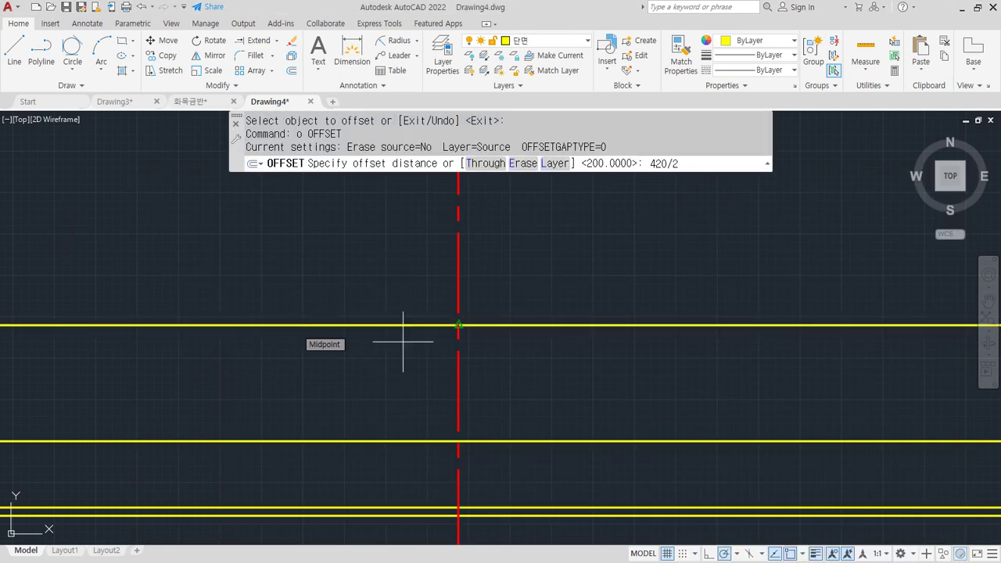
{"action": "type", "text": "/2"}
{"action": "key", "text": "Return"}
{"action": "left_click", "coordinate": [459, 266]}
{"action": "left_click", "coordinate": [485, 274]}
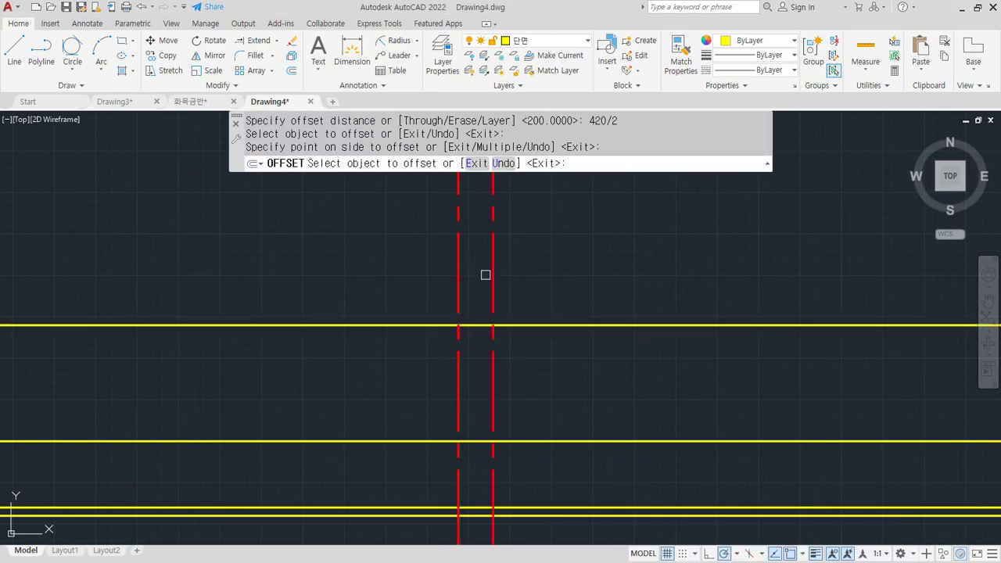
{"action": "left_click", "coordinate": [463, 285]}
{"action": "left_click", "coordinate": [407, 269]}
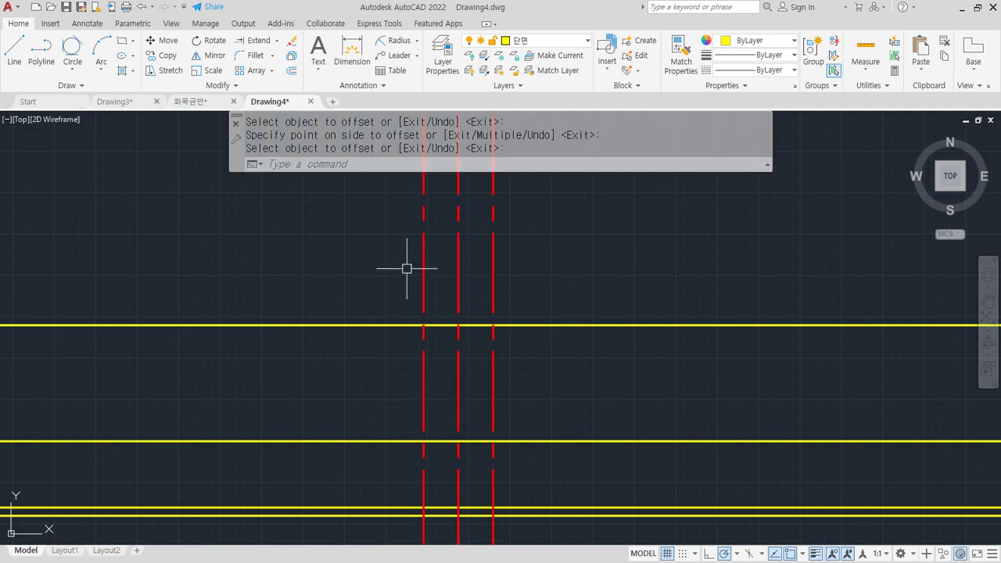
Match the properties of the horizontal yellow line onto the two offset lines beside the centre line
{"action": "type", "text": "ma"}
{"action": "key", "text": "Return"}
{"action": "left_click", "coordinate": [540, 324]}
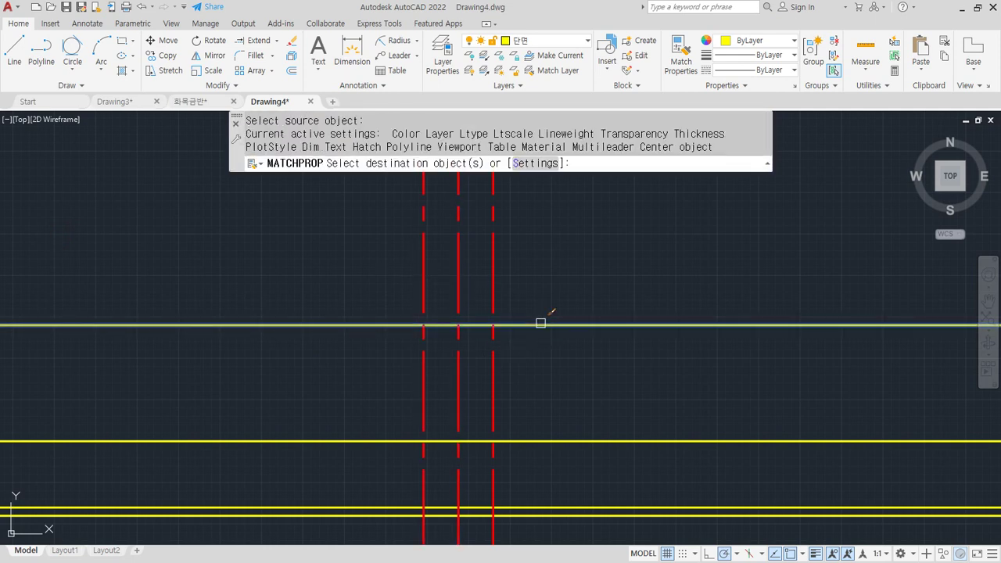
{"action": "left_click", "coordinate": [495, 287]}
{"action": "left_click", "coordinate": [424, 279]}
{"action": "key", "text": "Return"}
{"action": "middle_click_drag", "start_coordinate": [355, 531], "coordinate": [339, 437]}
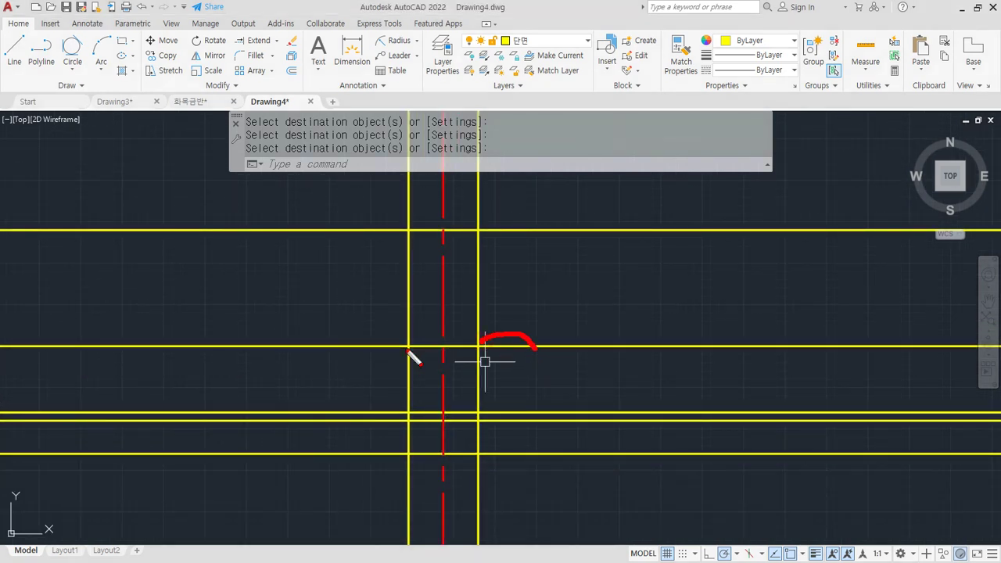
{"action": "left_click_drag", "start_coordinate": [412, 344], "coordinate": [353, 334]}
{"action": "key", "text": "Escape"}
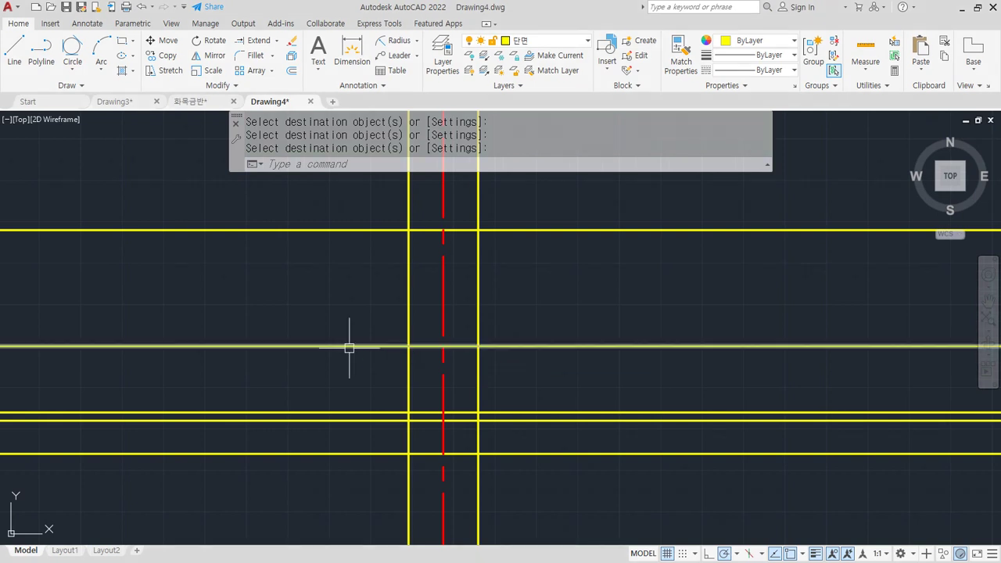
Offset the two vertical yellow lines 200 outward, away from the centre line on each side
{"action": "type", "text": "o"}
{"action": "key", "text": "Return"}
{"action": "type", "text": "200"}
{"action": "key", "text": "Return"}
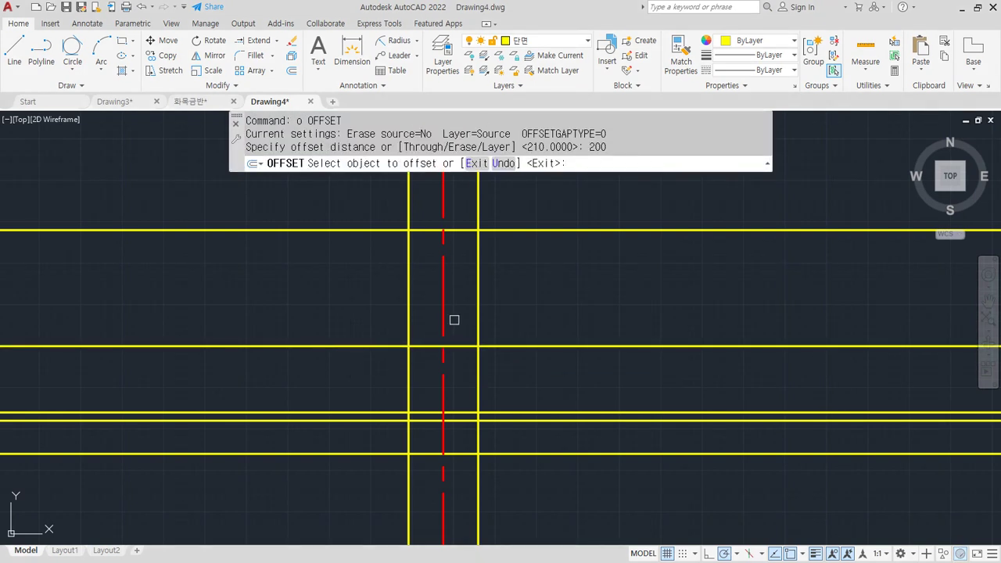
{"action": "left_click", "coordinate": [477, 324]}
{"action": "left_click", "coordinate": [500, 324]}
{"action": "left_click", "coordinate": [405, 324]}
{"action": "left_click", "coordinate": [353, 324]}
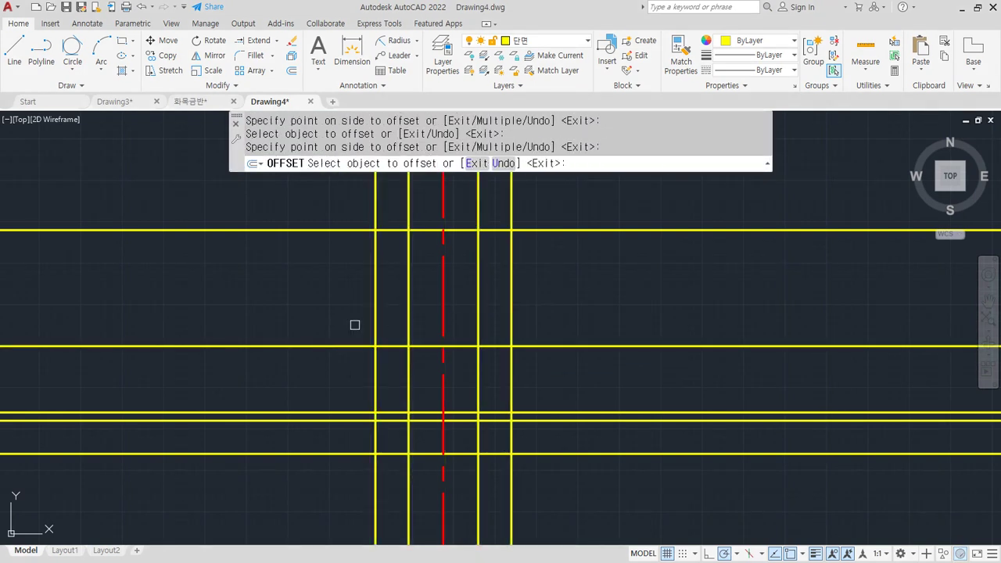
{"action": "key", "text": "Return"}
Offset the outermost vertical yellow line on each side 100 further outward and finish the Offset command
{"action": "key", "text": "Return"}
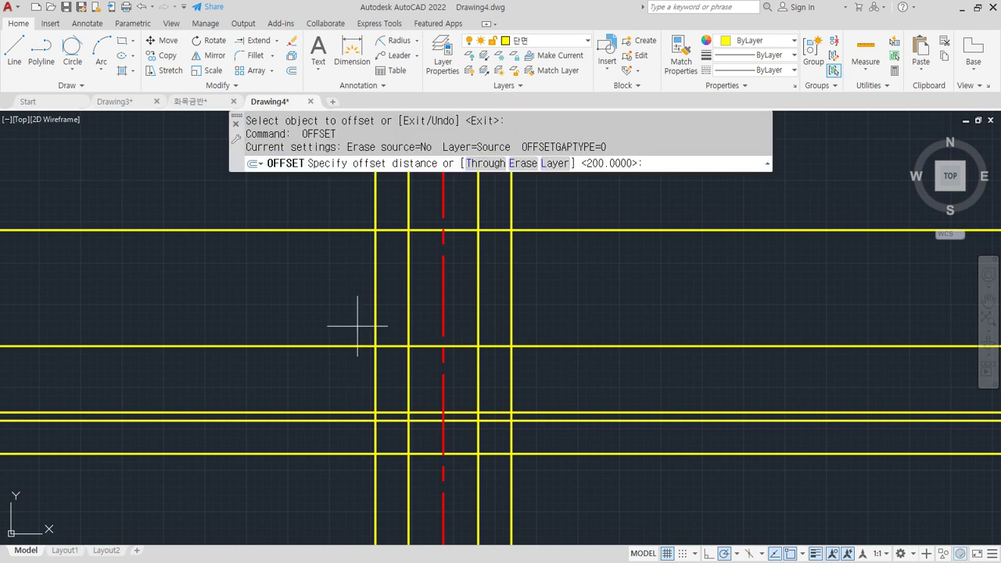
{"action": "mouse_move", "coordinate": [547, 488]}
{"action": "left_mouse_down"}
{"action": "mouse_move", "coordinate": [570, 411]}
{"action": "mouse_move", "coordinate": [551, 488]}
{"action": "left_mouse_up"}
{"action": "mouse_move", "coordinate": [378, 472]}
{"action": "left_mouse_down"}
{"action": "mouse_move", "coordinate": [358, 384]}
{"action": "mouse_move", "coordinate": [352, 492]}
{"action": "left_mouse_up"}
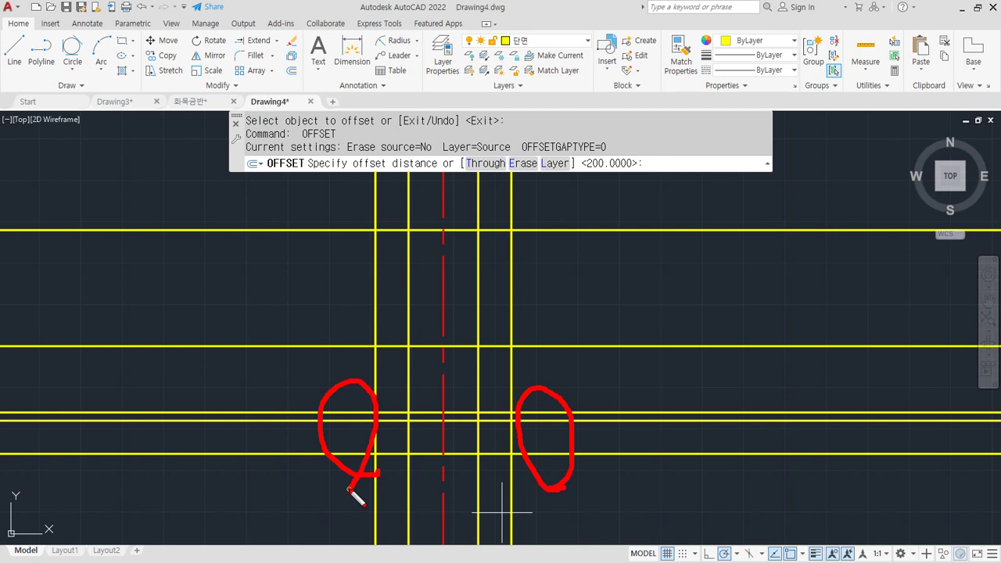
{"action": "key", "text": "Escape"}
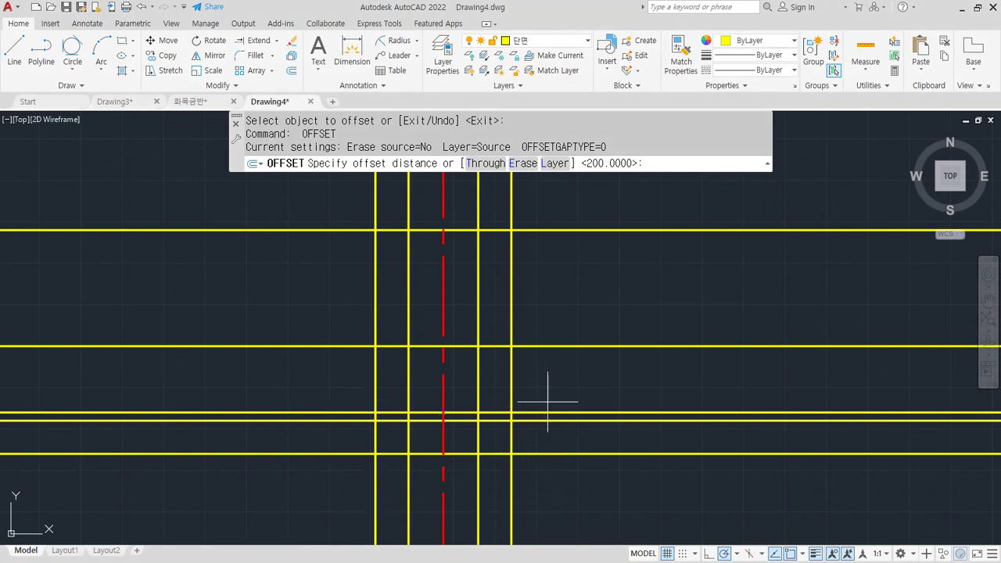
{"action": "type", "text": "100"}
{"action": "key", "text": "Return"}
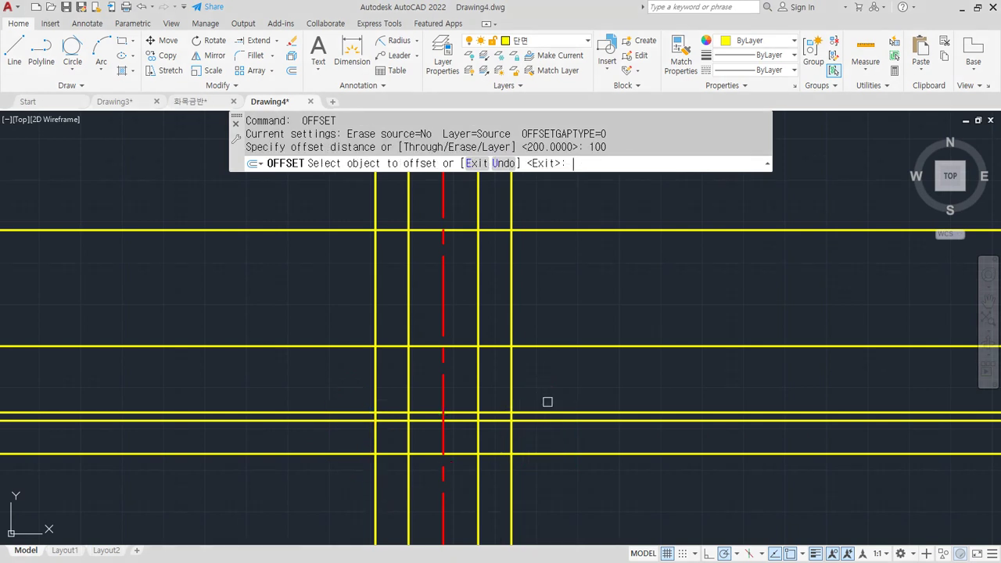
{"action": "left_click", "coordinate": [510, 438]}
{"action": "left_click", "coordinate": [556, 436]}
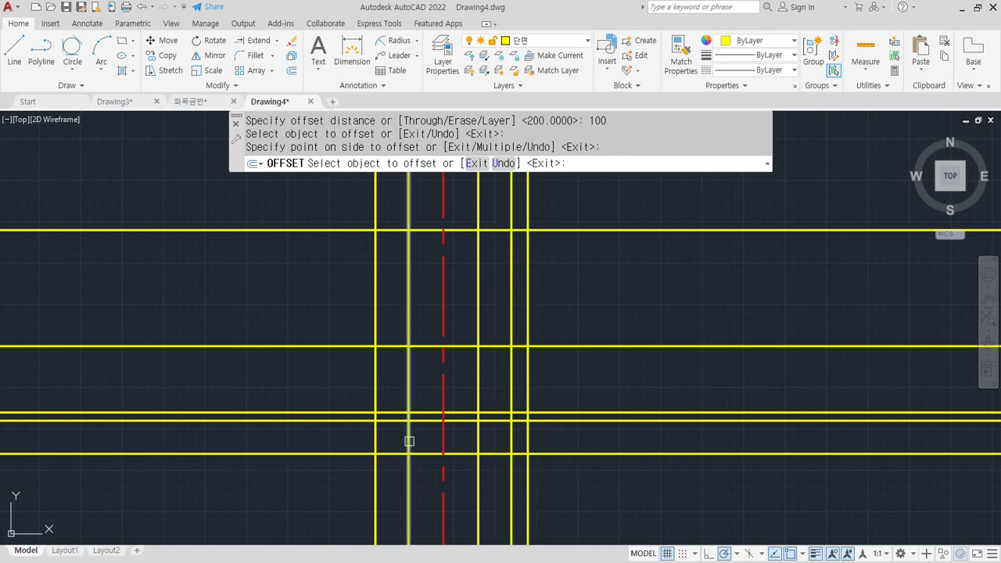
{"action": "left_click", "coordinate": [374, 436]}
{"action": "left_click", "coordinate": [352, 431]}
{"action": "key", "text": "Return"}
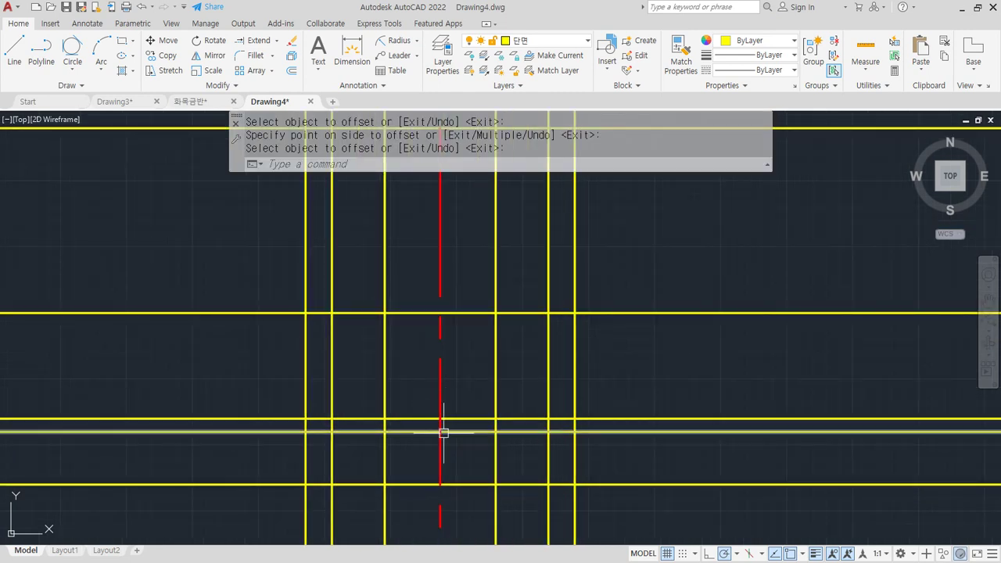
{"action": "scroll", "coordinate": [426, 424], "scroll_direction": "up", "scroll_amount": 2}
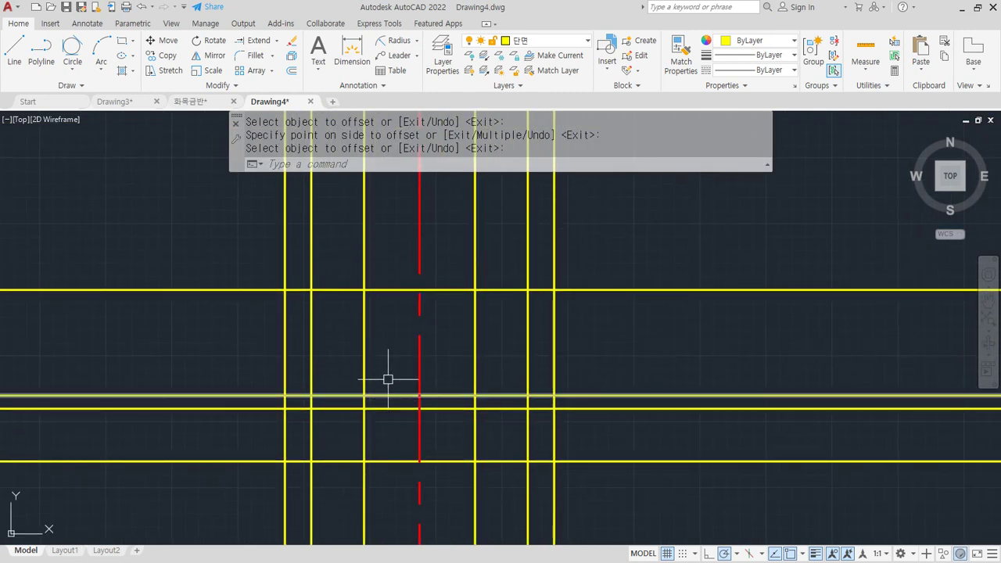
{"action": "middle_click_drag", "start_coordinate": [419, 283], "coordinate": [418, 297]}
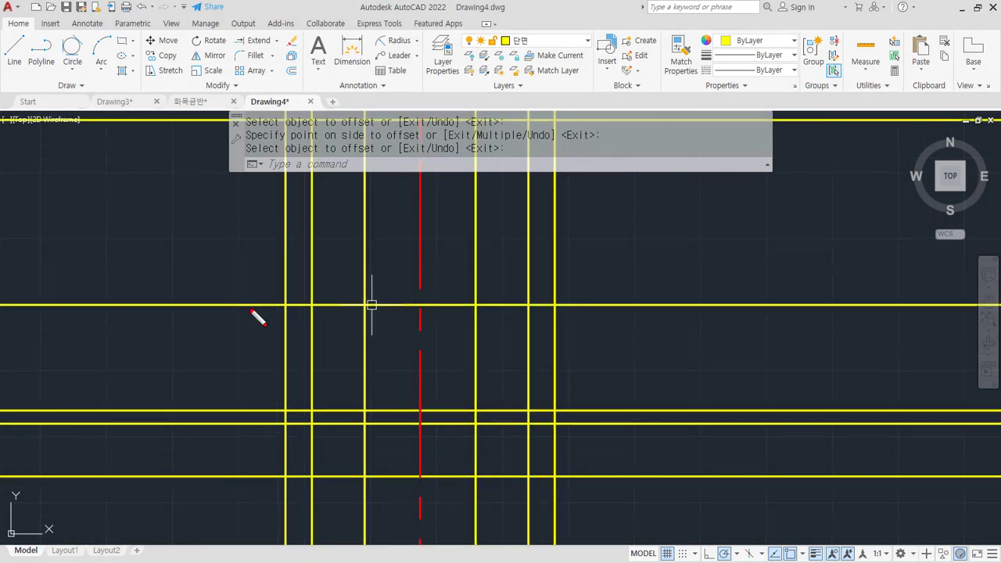
{"action": "left_click_drag", "start_coordinate": [233, 305], "coordinate": [635, 305]}
{"action": "key", "text": "Escape"}
Trim the second horizontal line from the top between the inner left vertical line and the centre line
{"action": "type", "text": "tr"}
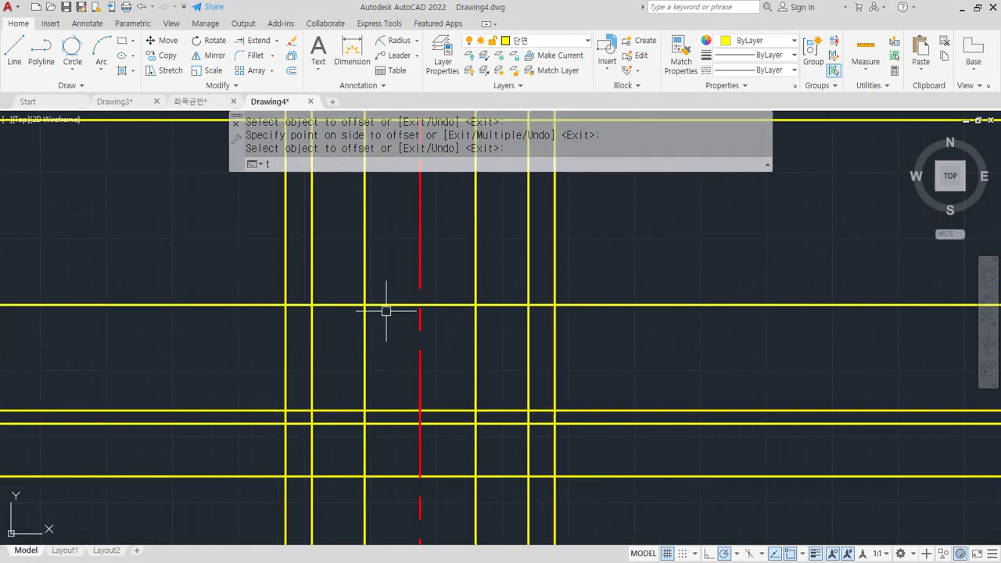
{"action": "key", "text": "Return"}
{"action": "left_click", "coordinate": [384, 306]}
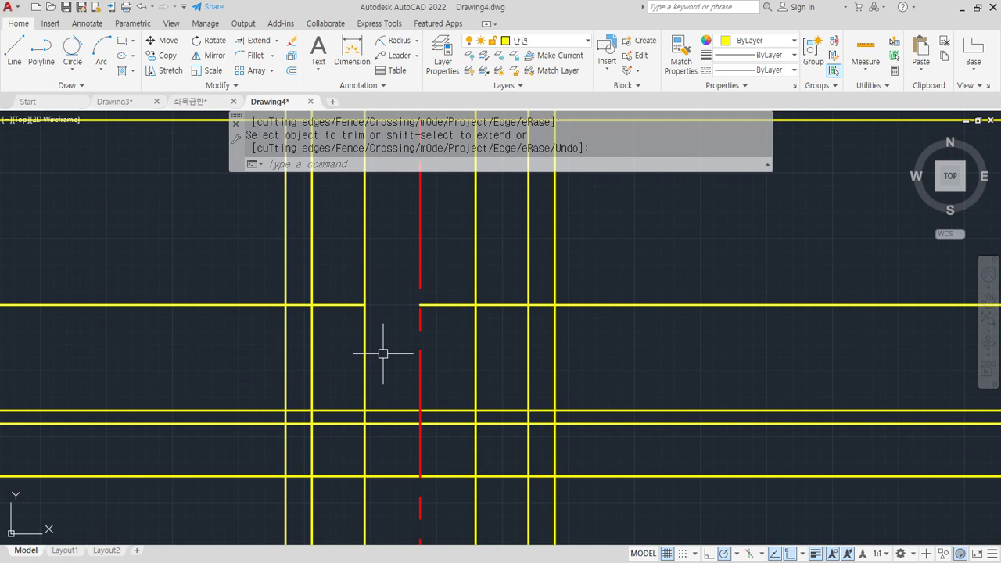
Undo the last trim of the horizontal line beside the centre line
{"action": "key", "text": "ctrl+z"}
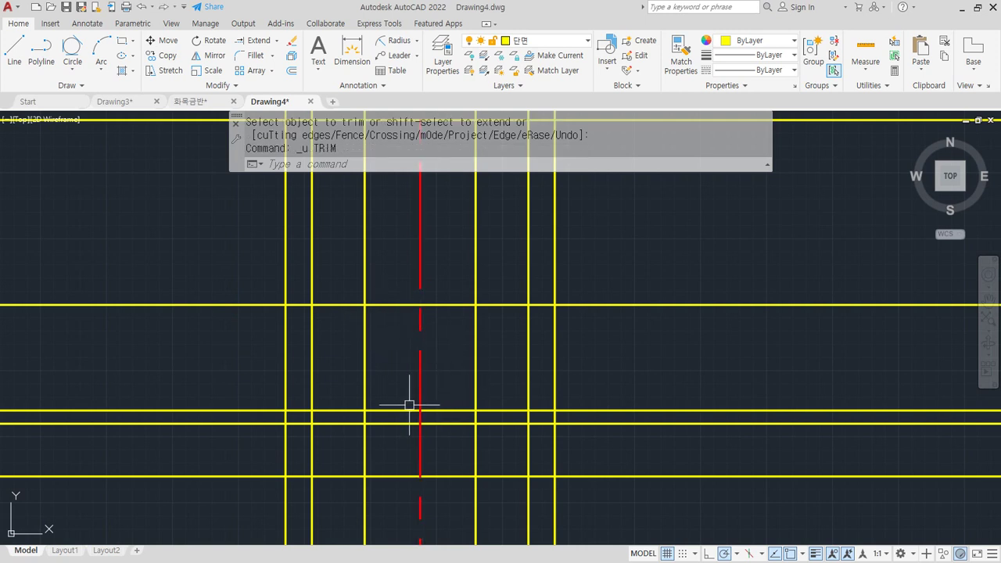
{"action": "scroll", "coordinate": [395, 365], "scroll_direction": "down", "scroll_amount": 2}
{"action": "key", "text": "ctrl+2"}
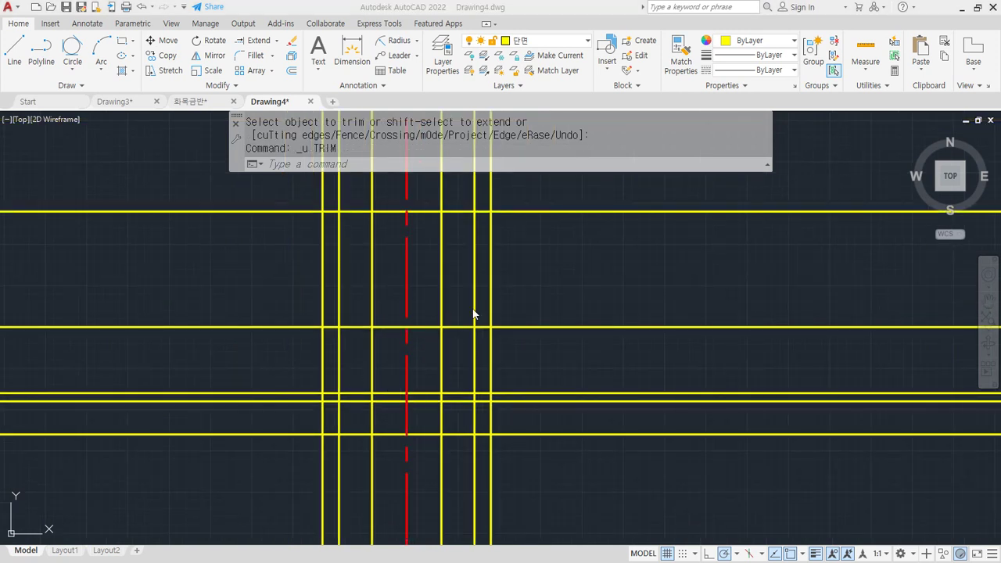
{"action": "key", "text": "Escape"}
{"action": "scroll", "coordinate": [410, 331], "scroll_direction": "up", "scroll_amount": 2}
{"action": "scroll", "coordinate": [386, 303], "scroll_direction": "down", "scroll_amount": 2}
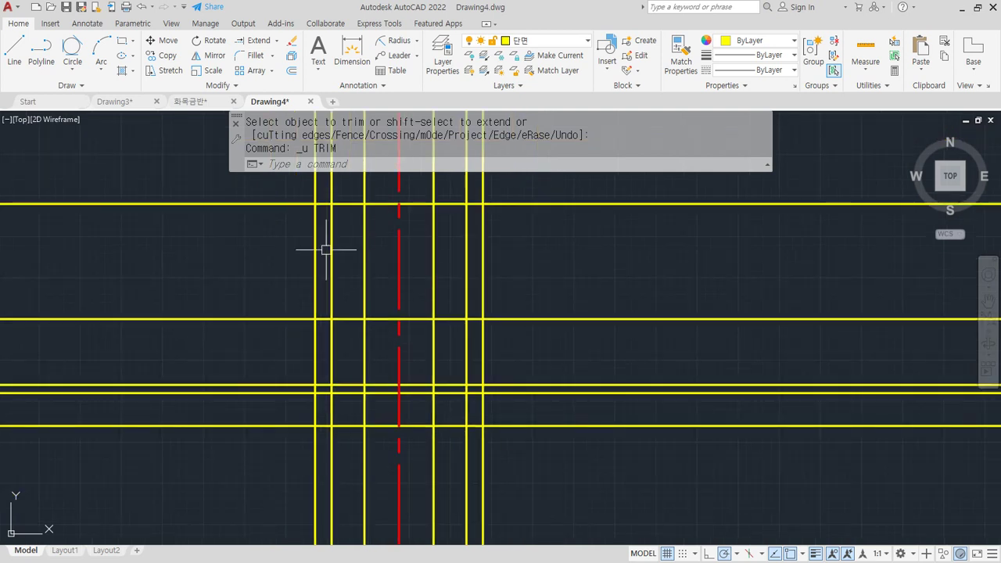
{"action": "key", "text": "ctrl+2"}
{"action": "left_click_drag", "start_coordinate": [264, 201], "coordinate": [424, 201], "text": "shift"}
{"action": "left_click_drag", "start_coordinate": [367, 228], "coordinate": [366, 319]}
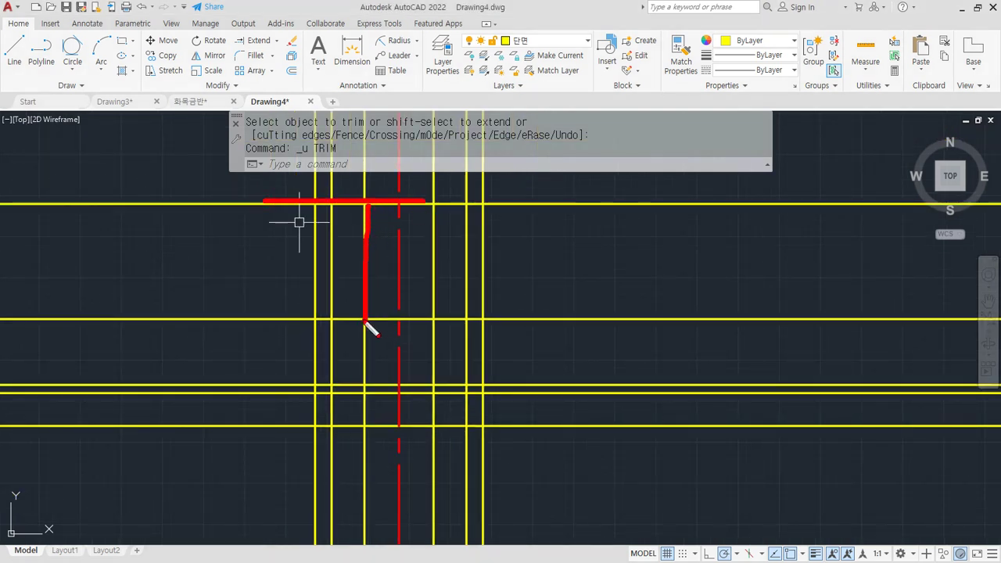
{"action": "left_click_drag", "start_coordinate": [305, 319], "coordinate": [380, 319], "text": "shift"}
{"action": "key", "text": "Escape"}
Trim the second horizontal line from the top between the inner left vertical line and the centre line
{"action": "type", "text": "tr"}
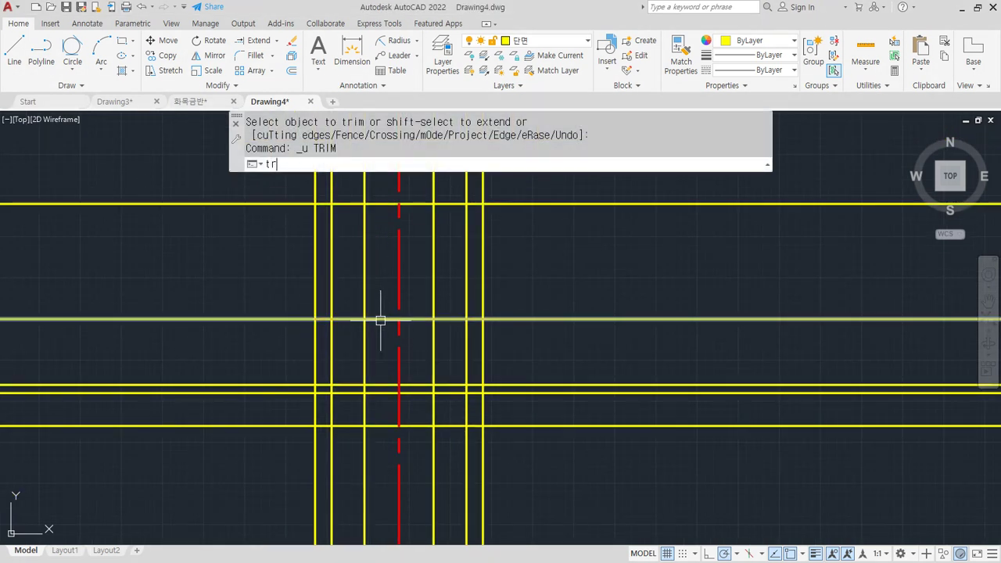
{"action": "key", "text": "Return"}
{"action": "key", "text": "Return"}
{"action": "left_click", "coordinate": [381, 319]}
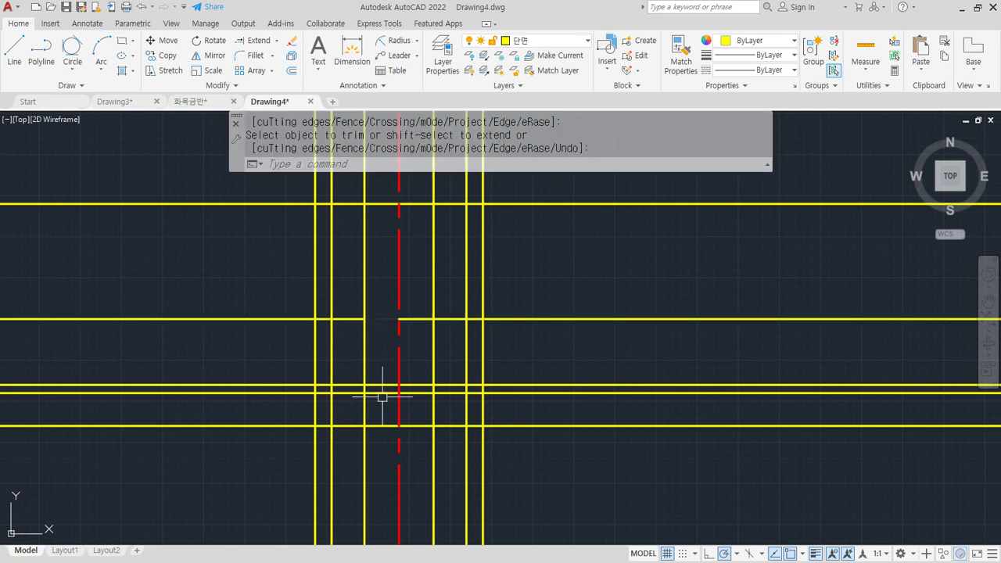
Join the wall, ledge, side and bottom lines on the footing's left half into square corners using Fillet with radius 0
{"action": "type", "text": "f"}
{"action": "key", "text": "Return"}
{"action": "left_click", "coordinate": [365, 301]}
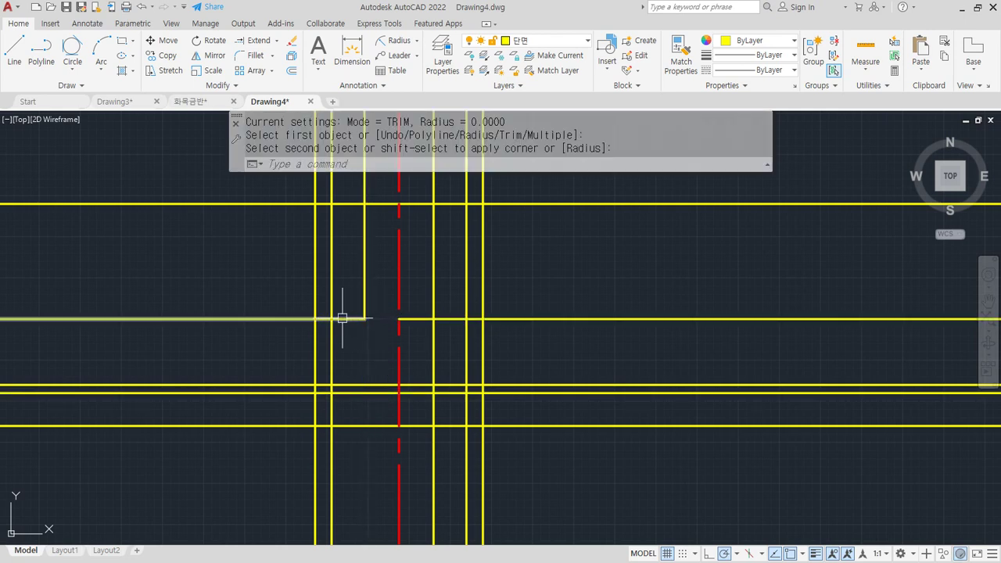
{"action": "left_click", "coordinate": [336, 335]}
{"action": "key", "text": "Return"}
{"action": "left_click", "coordinate": [332, 363]}
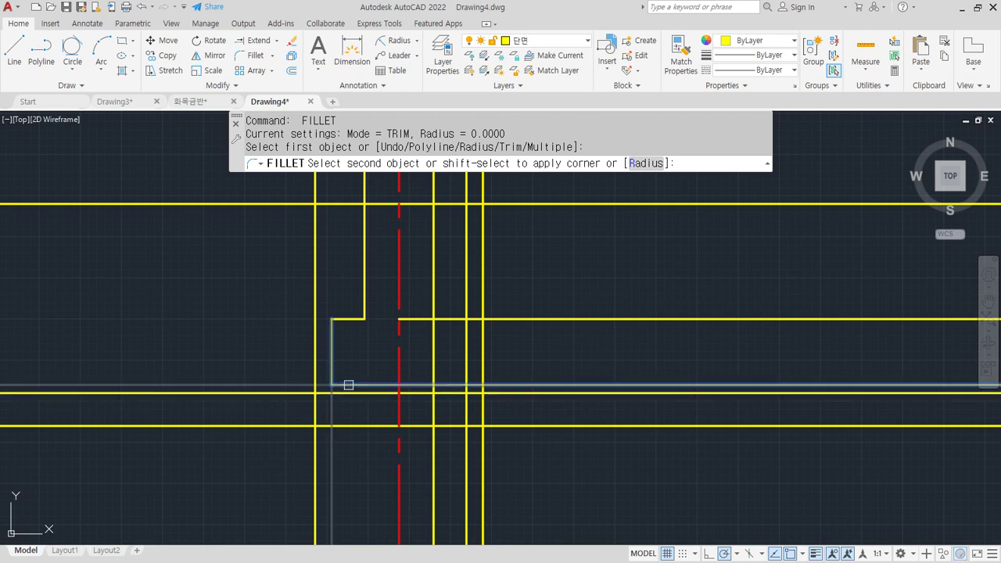
{"action": "left_click", "coordinate": [346, 385]}
Fillet the wall, ledge, side and bottom lines on the footing's right half into square corners
{"action": "key", "text": "Return"}
{"action": "left_click", "coordinate": [431, 303]}
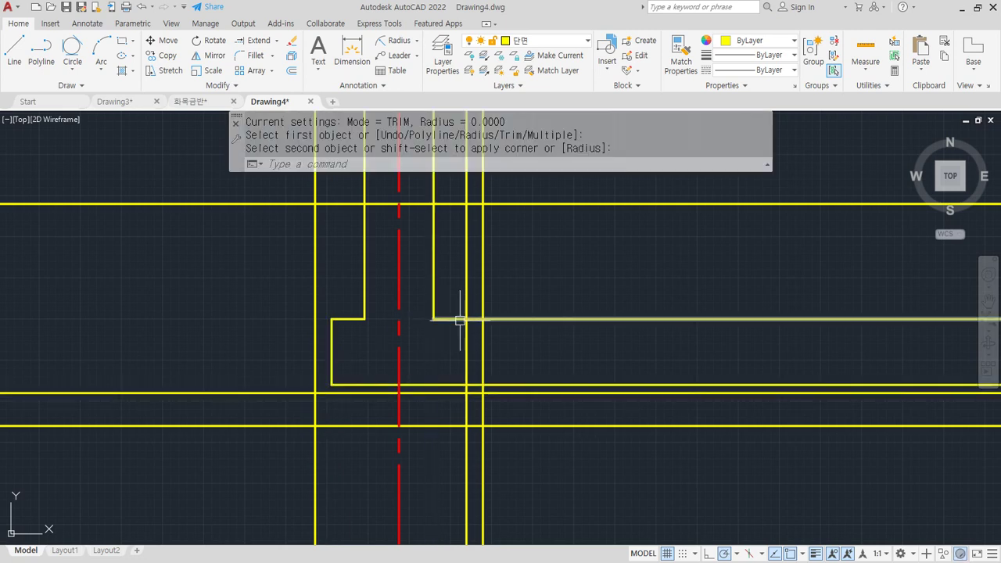
{"action": "left_click", "coordinate": [463, 337]}
{"action": "key", "text": "Return"}
{"action": "left_click", "coordinate": [467, 374]}
{"action": "left_click", "coordinate": [422, 386]}
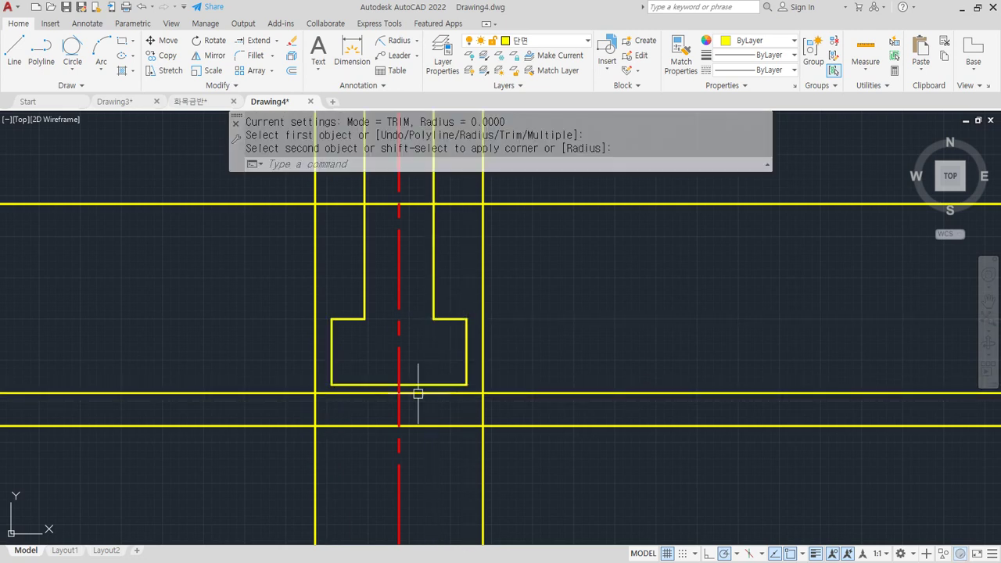
Fillet the outer left vertical line with the two lowest horizontal lines to close the base strip's left end
{"action": "key", "text": "Return"}
{"action": "left_click", "coordinate": [326, 394]}
{"action": "left_click", "coordinate": [314, 404]}
{"action": "key", "text": "Return"}
{"action": "left_click", "coordinate": [315, 409]}
{"action": "left_click", "coordinate": [337, 426]}
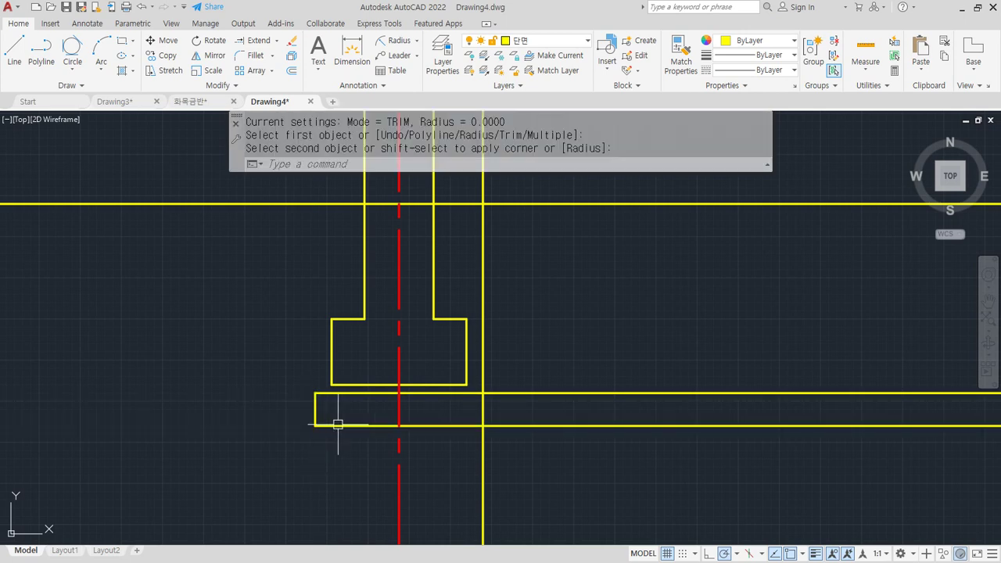
Fillet the outer right vertical line with the two lowest horizontal lines to close the base strip's right end
{"action": "key", "text": "Return"}
{"action": "left_click", "coordinate": [450, 426]}
{"action": "left_click", "coordinate": [489, 414]}
{"action": "left_click", "coordinate": [485, 409]}
{"action": "key", "text": "Return"}
{"action": "left_click", "coordinate": [484, 406]}
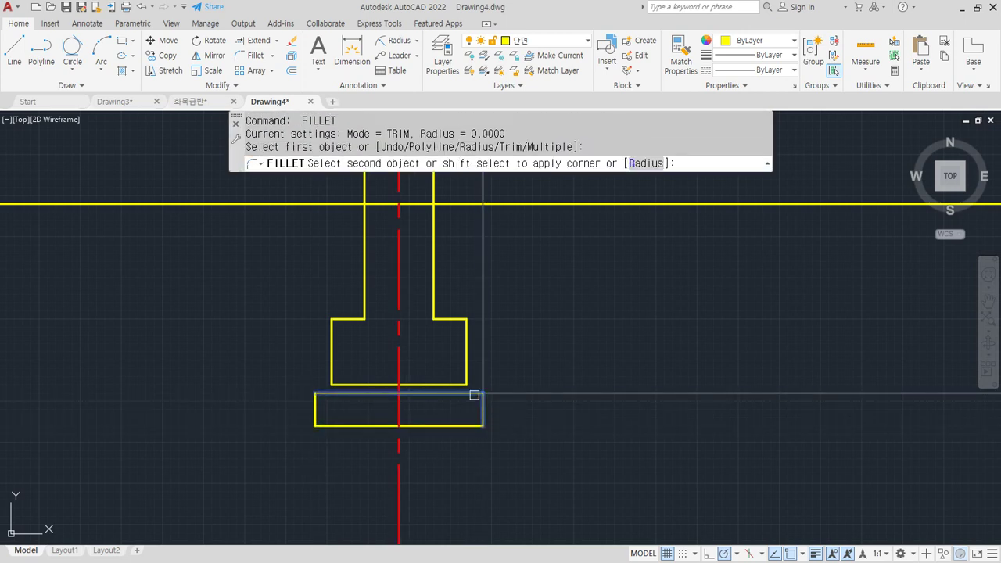
{"action": "left_click", "coordinate": [473, 395]}
Fillet the footing's bottom line with the base strip's left and right edges so the outline extends up to it
{"action": "scroll", "coordinate": [420, 385], "scroll_direction": "up", "scroll_amount": 2}
{"action": "scroll", "coordinate": [295, 440], "scroll_direction": "up", "scroll_amount": 2}
{"action": "key", "text": "Return"}
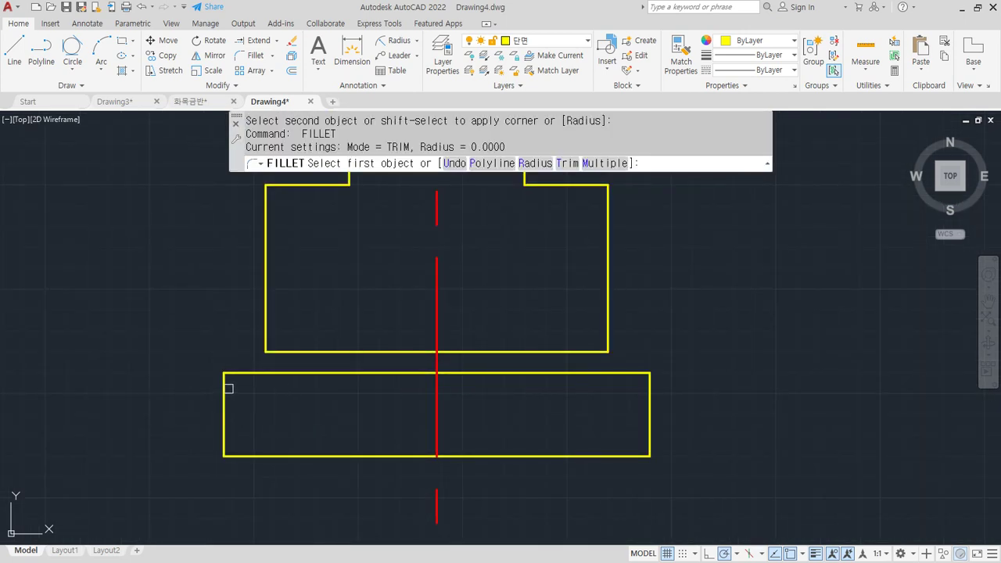
{"action": "left_click", "coordinate": [228, 384]}
{"action": "left_click", "coordinate": [229, 381]}
{"action": "left_click", "coordinate": [272, 352]}
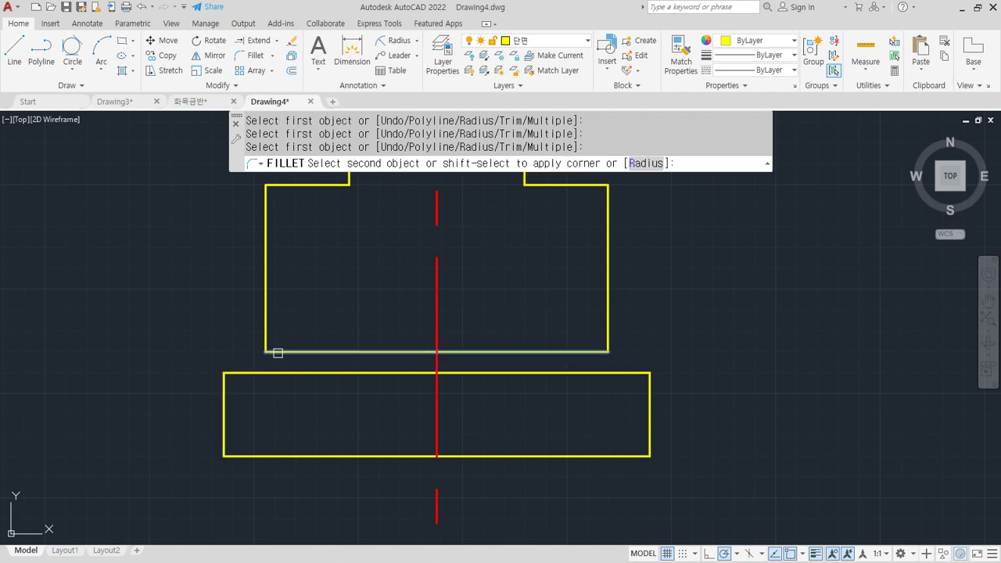
{"action": "left_click", "coordinate": [223, 392]}
{"action": "key", "text": "Return"}
{"action": "left_click", "coordinate": [588, 351]}
{"action": "left_click", "coordinate": [650, 392]}
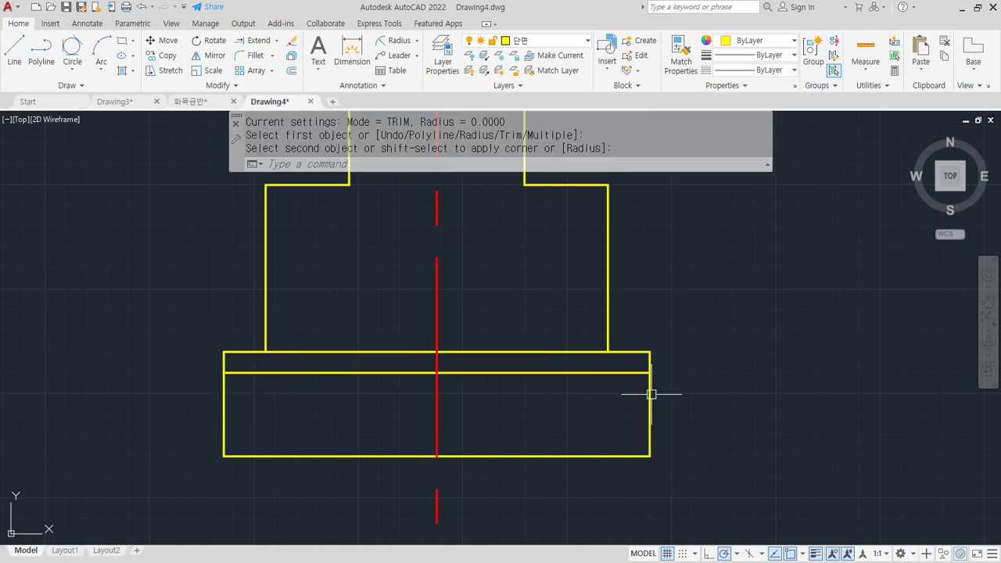
{"action": "scroll", "coordinate": [509, 328], "scroll_direction": "down", "scroll_amount": 4}
{"action": "middle_click_drag", "start_coordinate": [449, 456], "coordinate": [449, 405]}
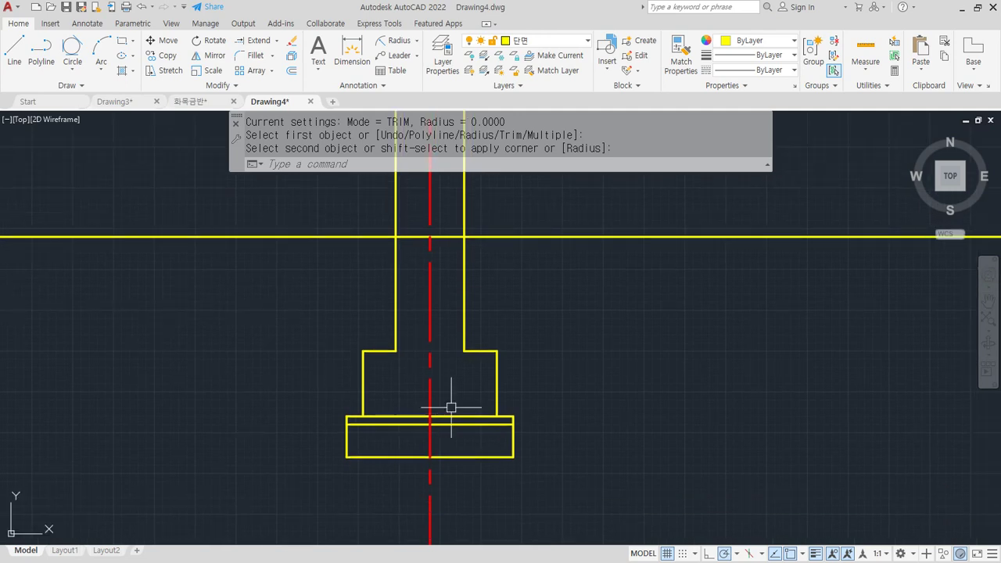
{"action": "scroll", "coordinate": [504, 303], "scroll_direction": "down", "scroll_amount": 2}
{"action": "middle_click_drag", "start_coordinate": [548, 305], "coordinate": [174, 417]}
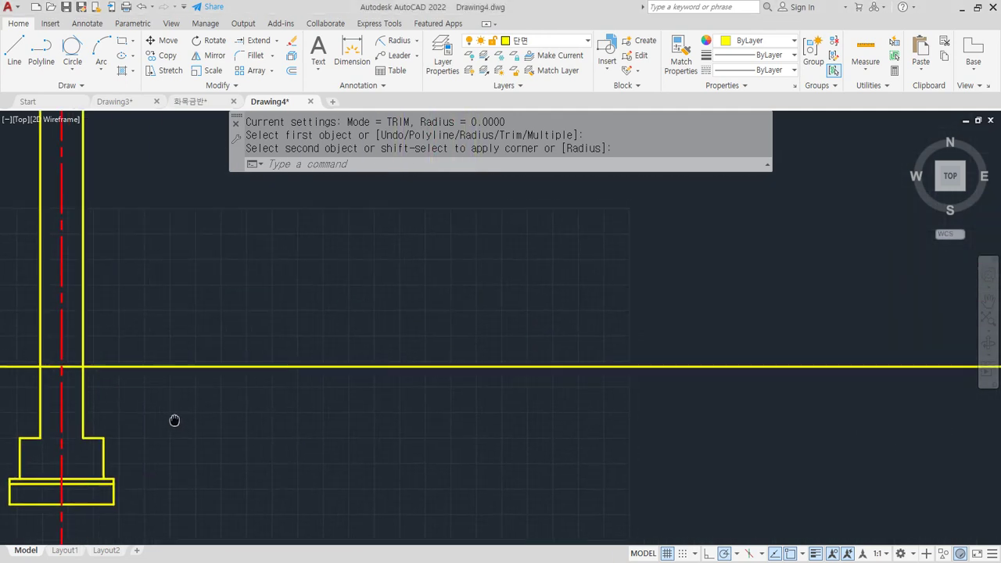
{"action": "key", "text": "Escape"}
{"action": "key", "text": "Escape"}
{"action": "middle_click_drag", "start_coordinate": [426, 389], "coordinate": [422, 405]}
{"action": "middle_click_drag", "start_coordinate": [125, 338], "coordinate": [384, 319]}
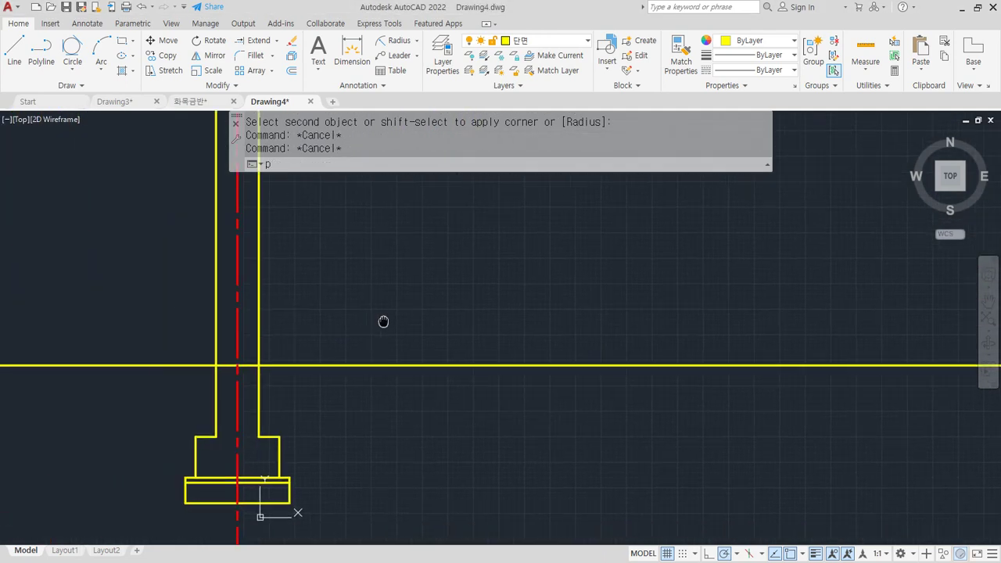
{"action": "scroll", "coordinate": [270, 403], "scroll_direction": "up", "scroll_amount": 2}
{"action": "type", "text": "p"}
{"action": "key", "text": "Return"}
{"action": "key", "text": "Escape"}
{"action": "key", "text": "Escape"}
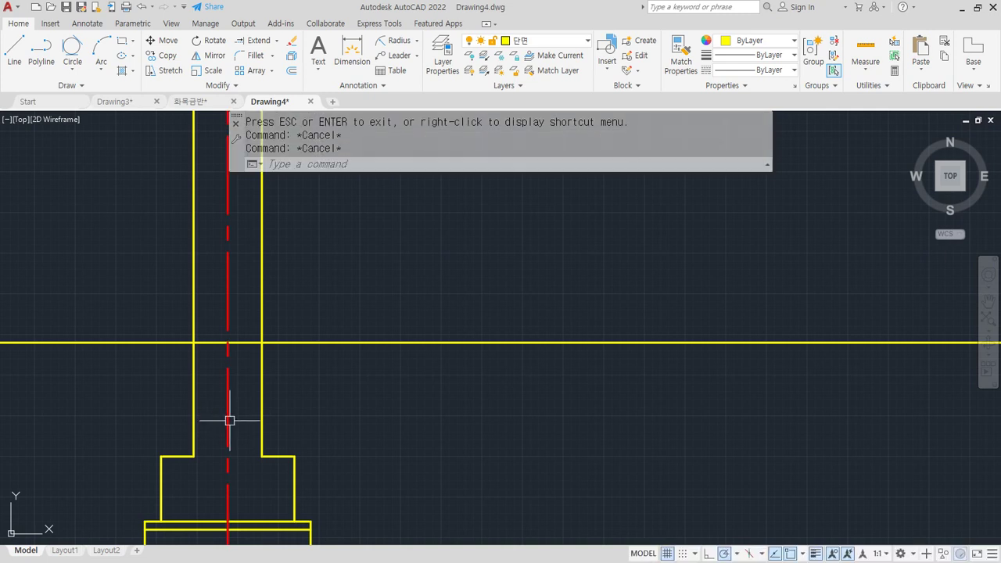
{"action": "type", "text": "x"}
{"action": "key", "text": "Escape"}
{"action": "key", "text": "Escape"}
Copy the red centre line horizontally to a free spot right of the footing
{"action": "type", "text": "cp"}
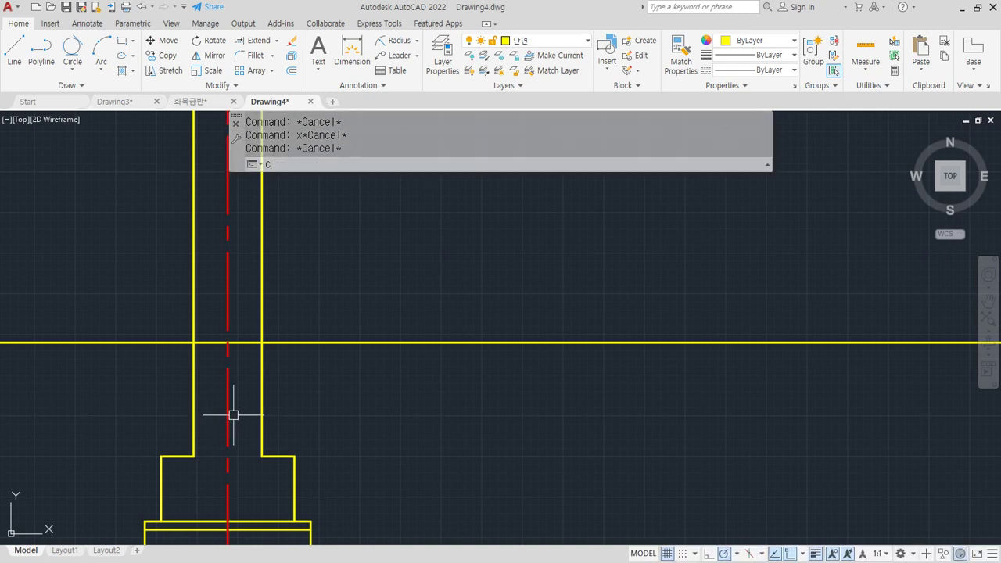
{"action": "key", "text": "Return"}
{"action": "left_click", "coordinate": [232, 412]}
{"action": "left_click", "coordinate": [217, 437]}
{"action": "key", "text": "Return"}
{"action": "left_click", "coordinate": [351, 408]}
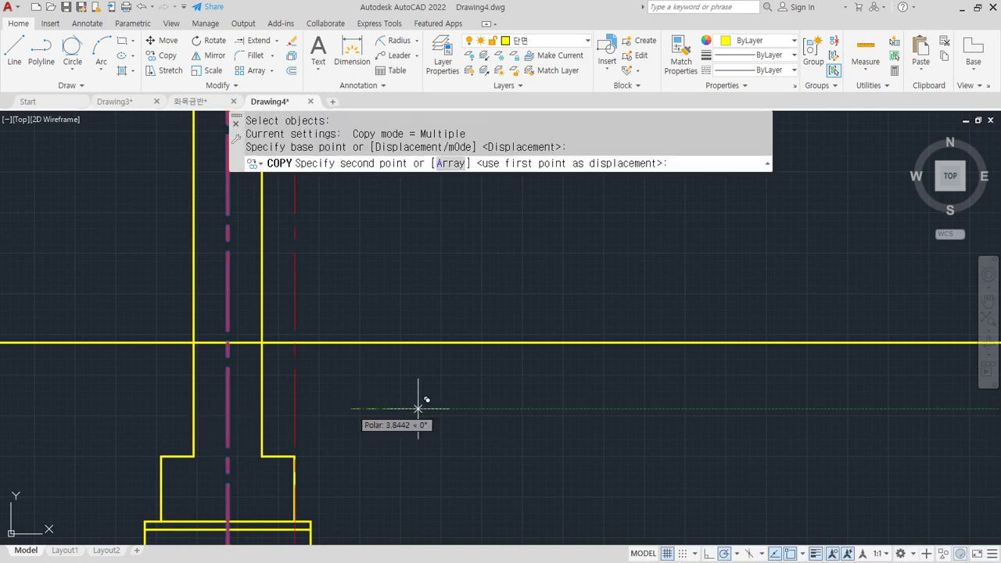
{"action": "left_click", "coordinate": [625, 401]}
{"action": "key", "text": "Escape"}
Offset the copied centre line 100 to the right and 100 to the left
{"action": "mouse_move", "coordinate": [621, 402]}
{"action": "middle_mouse_down"}
{"action": "mouse_move", "coordinate": [453, 404]}
{"action": "mouse_move", "coordinate": [443, 390]}
{"action": "middle_mouse_up"}
{"action": "type", "text": "o"}
{"action": "key", "text": "Return"}
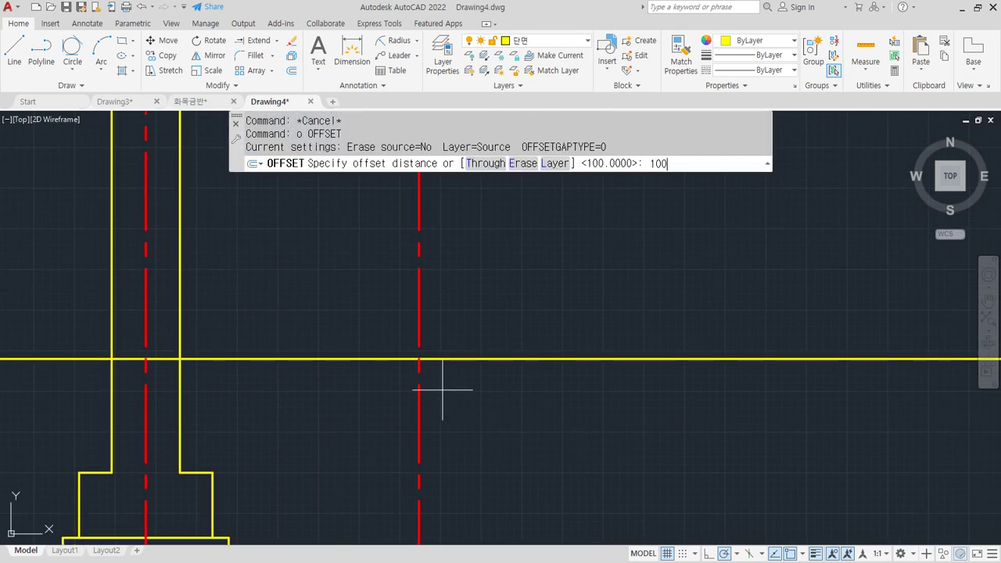
{"action": "type", "text": "100"}
{"action": "key", "text": "Return"}
{"action": "left_click", "coordinate": [419, 328]}
{"action": "left_click", "coordinate": [467, 306]}
{"action": "scroll", "coordinate": [429, 351], "scroll_direction": "up", "scroll_amount": 1}
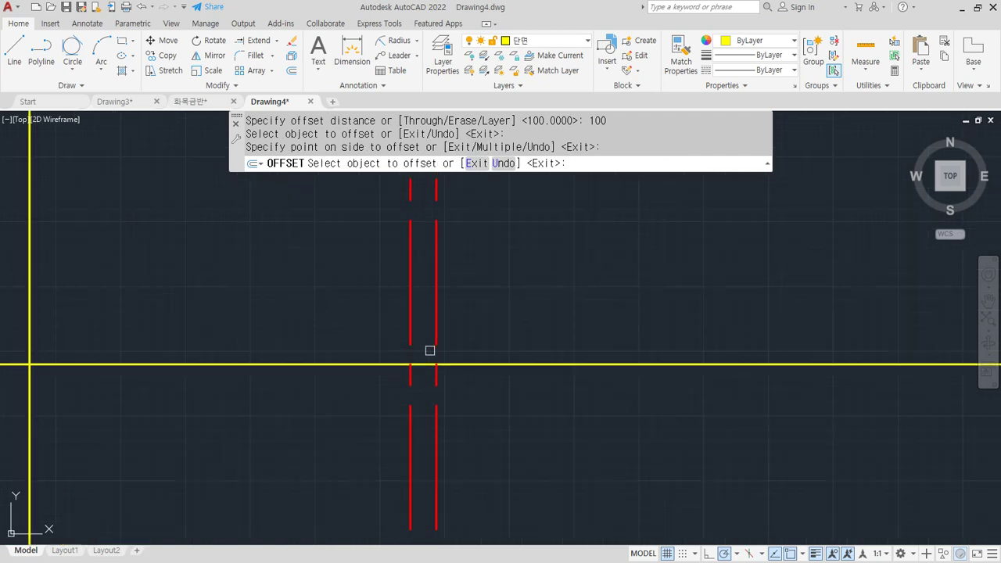
{"action": "left_click", "coordinate": [409, 327]}
{"action": "left_click", "coordinate": [358, 326]}
{"action": "key", "text": "Return"}
Offset the leftmost red line beside the copied centre line 120 further to the left
{"action": "key", "text": "Return"}
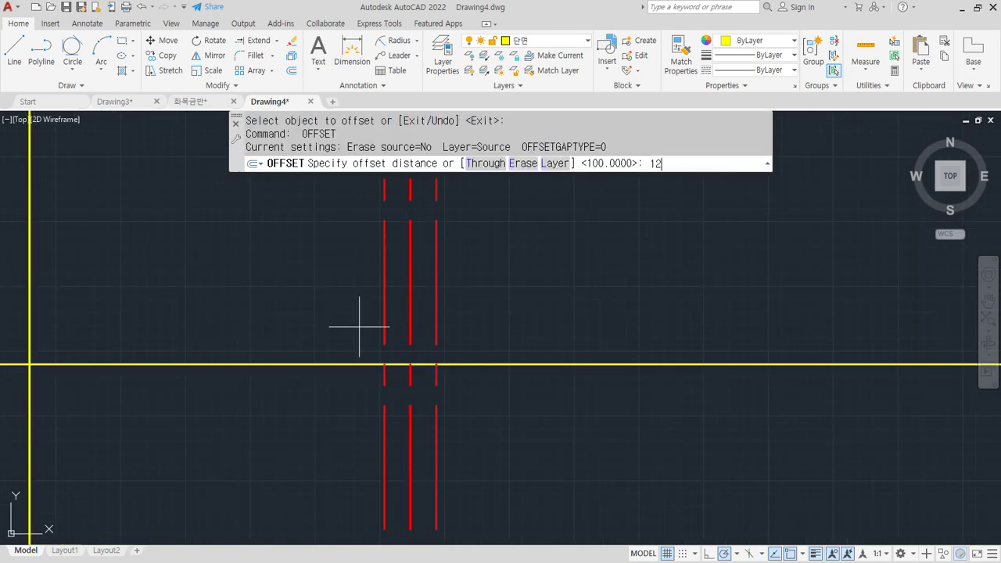
{"action": "type", "text": "120"}
{"action": "key", "text": "Return"}
{"action": "left_click", "coordinate": [384, 313]}
{"action": "left_click", "coordinate": [325, 314]}
{"action": "key", "text": "Return"}
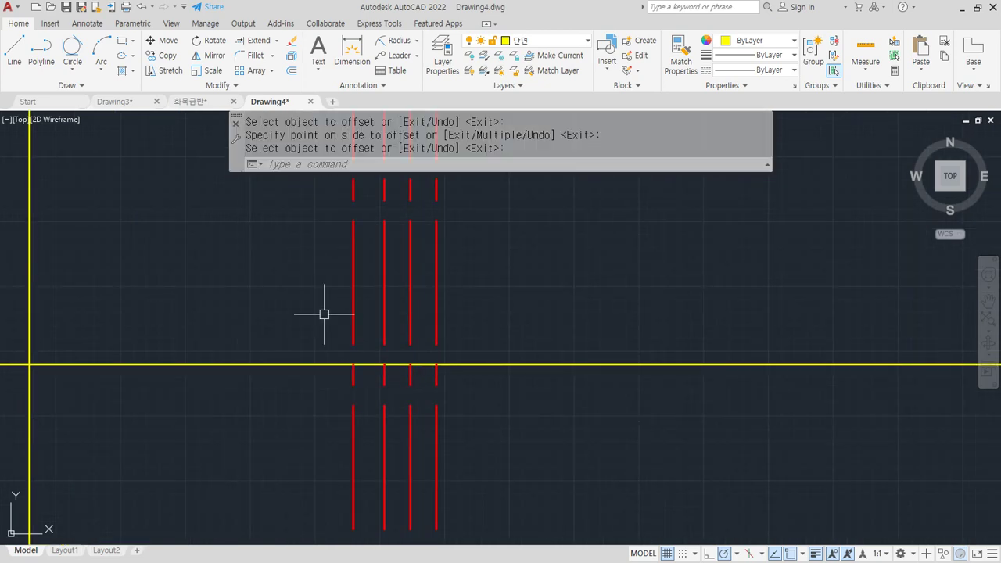
Offset the new leftmost red line another 100 to the left and finish the Offset command
{"action": "key", "text": "Return"}
{"action": "type", "text": "100"}
{"action": "key", "text": "Return"}
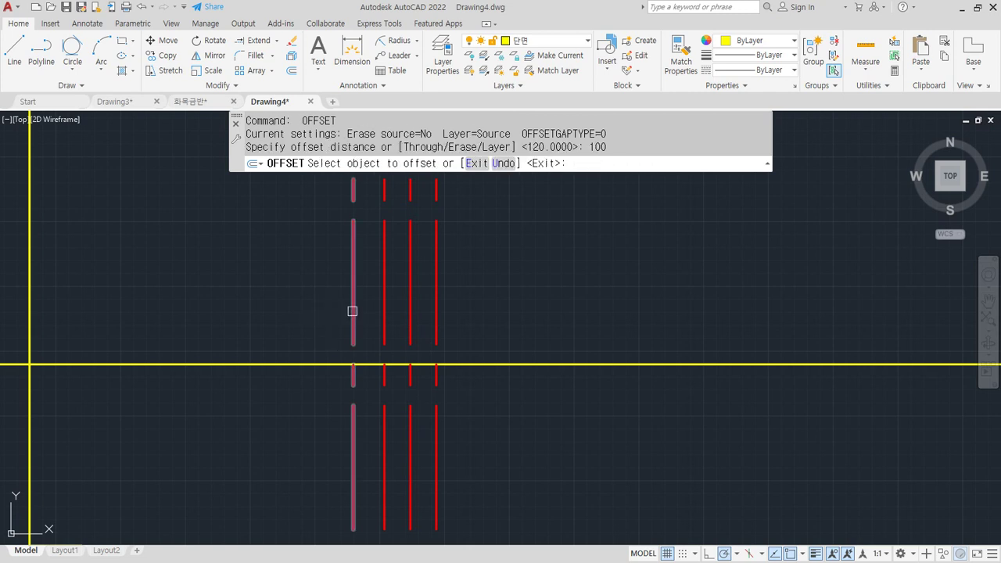
{"action": "left_click", "coordinate": [353, 311]}
{"action": "left_click", "coordinate": [306, 309]}
{"action": "key", "text": "Return"}
Match the properties of the yellow horizontal line onto the two outermost red lines of the new group
{"action": "type", "text": "ma"}
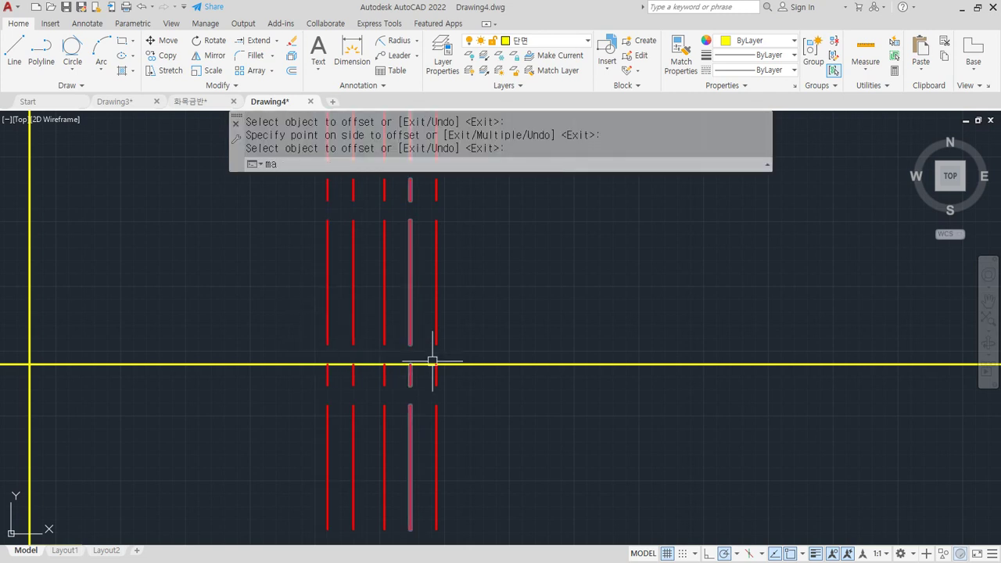
{"action": "key", "text": "Return"}
{"action": "left_click", "coordinate": [457, 364]}
{"action": "left_click", "coordinate": [436, 317]}
{"action": "left_click", "coordinate": [331, 311]}
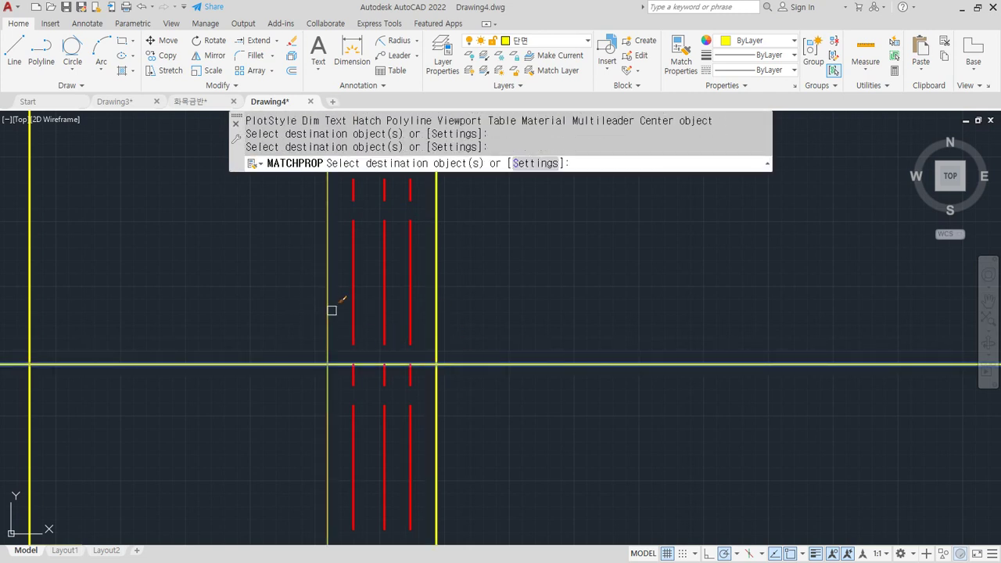
{"action": "key", "text": "Return"}
Match the properties of the rightmost yellow vertical line onto the two red lines left of the copied centre line
{"action": "key", "text": "Return"}
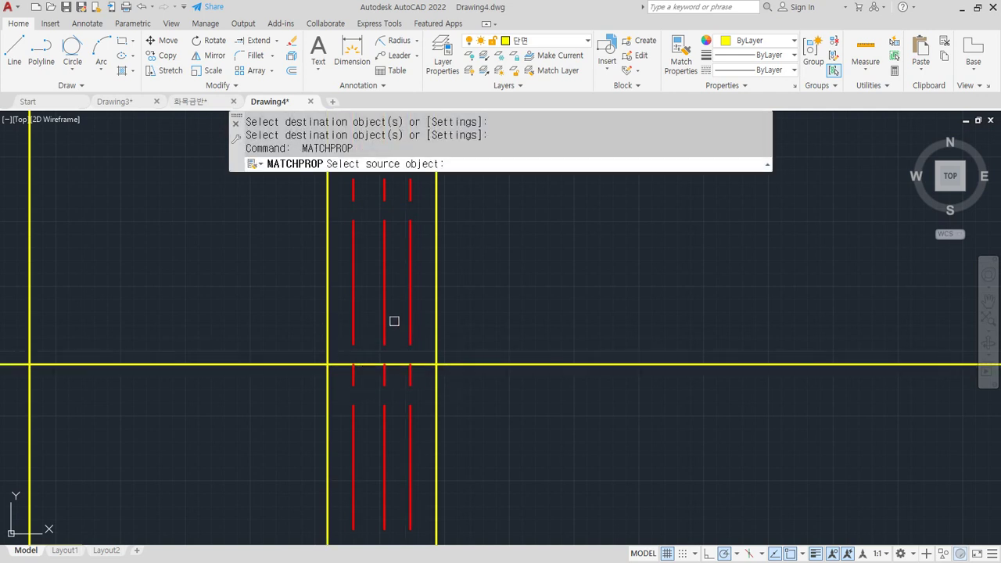
{"action": "left_click", "coordinate": [435, 302]}
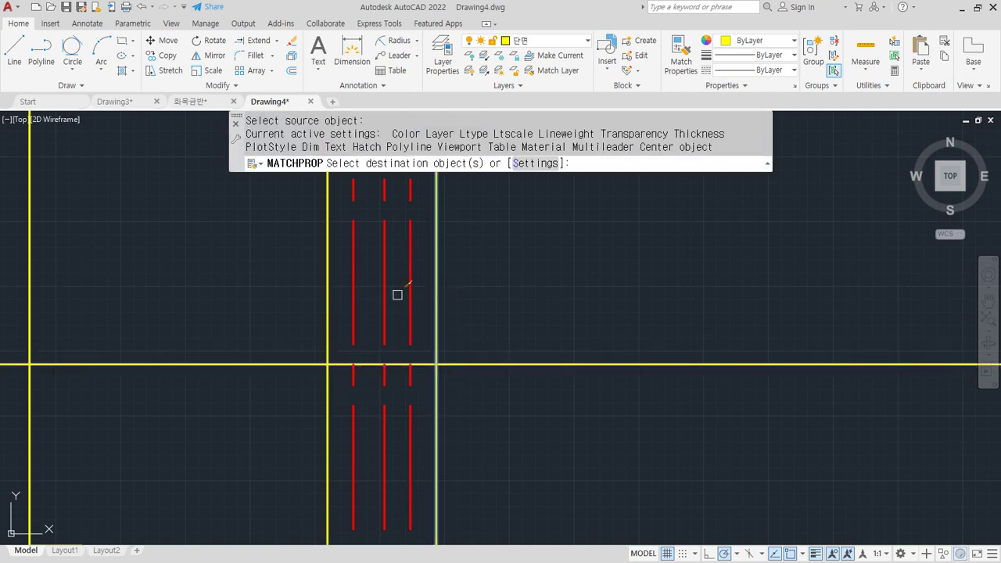
{"action": "left_click", "coordinate": [391, 286]}
{"action": "left_click", "coordinate": [354, 311]}
{"action": "key", "text": "Return"}
Erase the two inner vertical lines between the new wall's left face and the copied centre line
{"action": "left_click", "coordinate": [384, 396]}
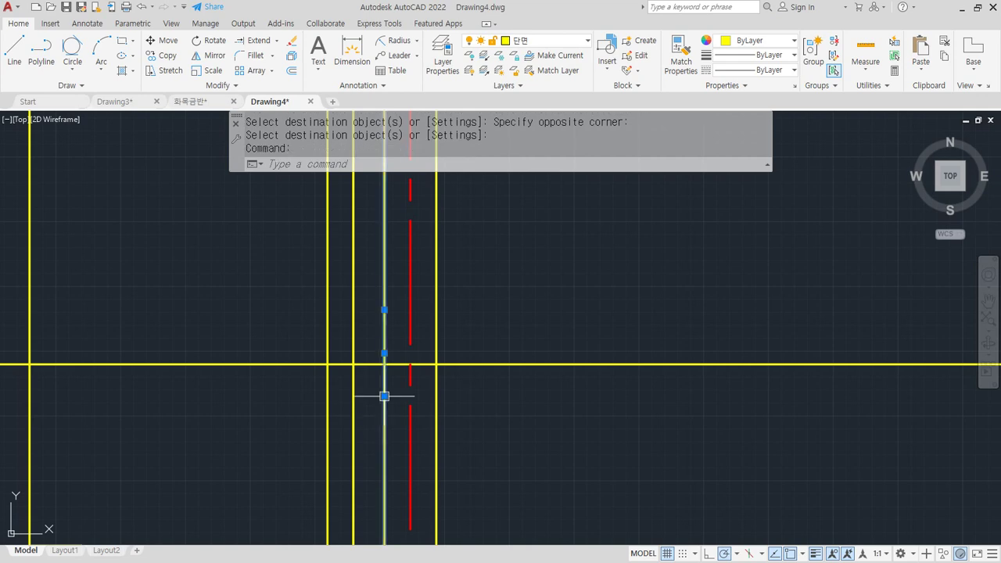
{"action": "left_click", "coordinate": [359, 415]}
{"action": "left_click", "coordinate": [346, 425]}
{"action": "type", "text": "e"}
{"action": "key", "text": "Return"}
Draw a horizontal line from the footing's upper right corner to the right, past the second wall
{"action": "mouse_move", "coordinate": [346, 433]}
{"action": "middle_mouse_down"}
{"action": "mouse_move", "coordinate": [310, 368]}
{"action": "mouse_move", "coordinate": [348, 346]}
{"action": "middle_mouse_up"}
{"action": "scroll", "coordinate": [310, 372], "scroll_direction": "down", "scroll_amount": 2}
{"action": "type", "text": "l"}
{"action": "key", "text": "Return"}
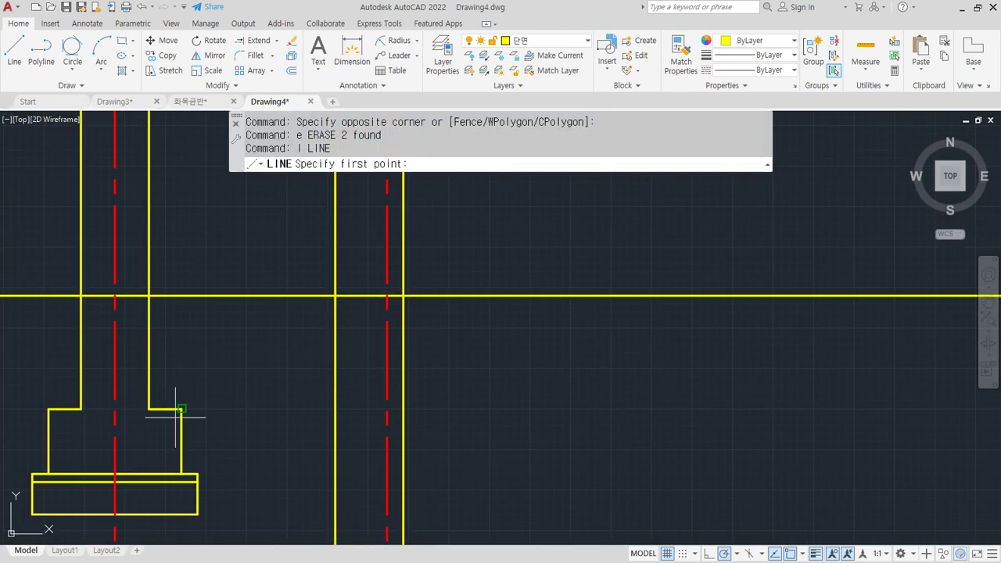
{"action": "left_click", "coordinate": [181, 409]}
{"action": "left_click", "coordinate": [559, 408]}
{"action": "key", "text": "Return"}
Draw three horizontal lines past the second wall from the first footing's lower layers: their upper right corner, the dividing line's end and the lower right corner
{"action": "key", "text": "Return"}
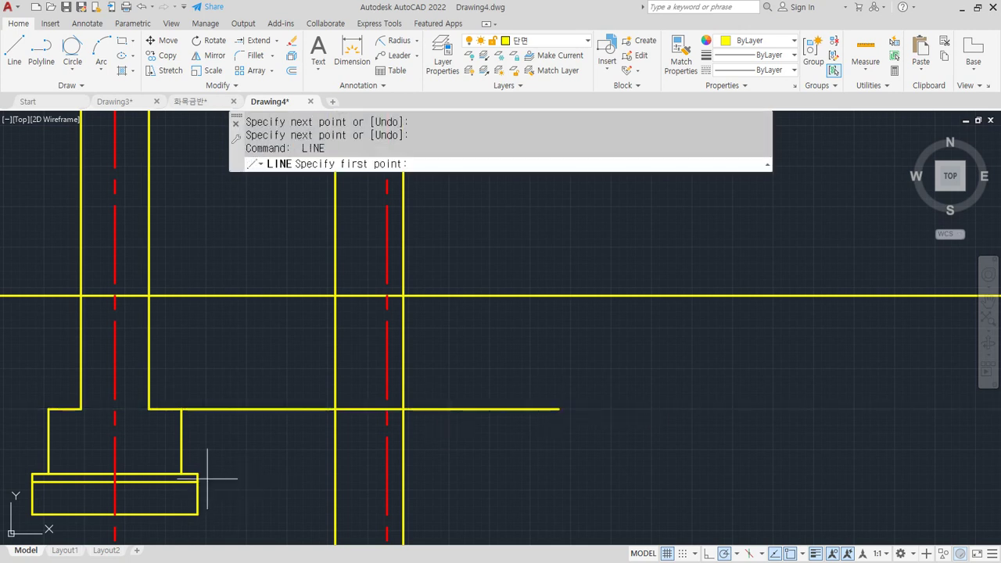
{"action": "left_click", "coordinate": [198, 474]}
{"action": "left_click", "coordinate": [630, 474]}
{"action": "key", "text": "Return"}
{"action": "key", "text": "Return"}
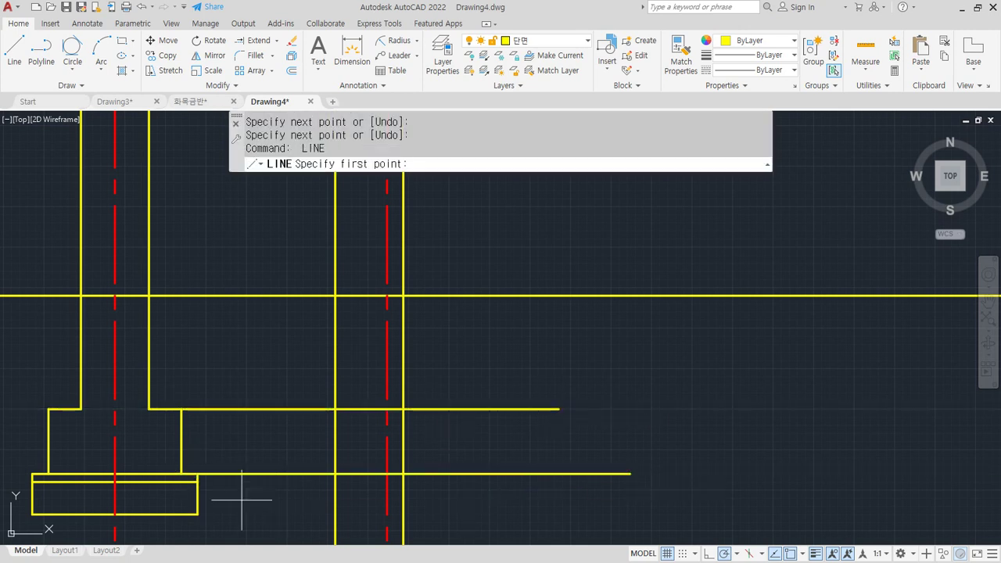
{"action": "left_click", "coordinate": [198, 482]}
{"action": "left_click", "coordinate": [688, 481]}
{"action": "key", "text": "Return"}
{"action": "key", "text": "Return"}
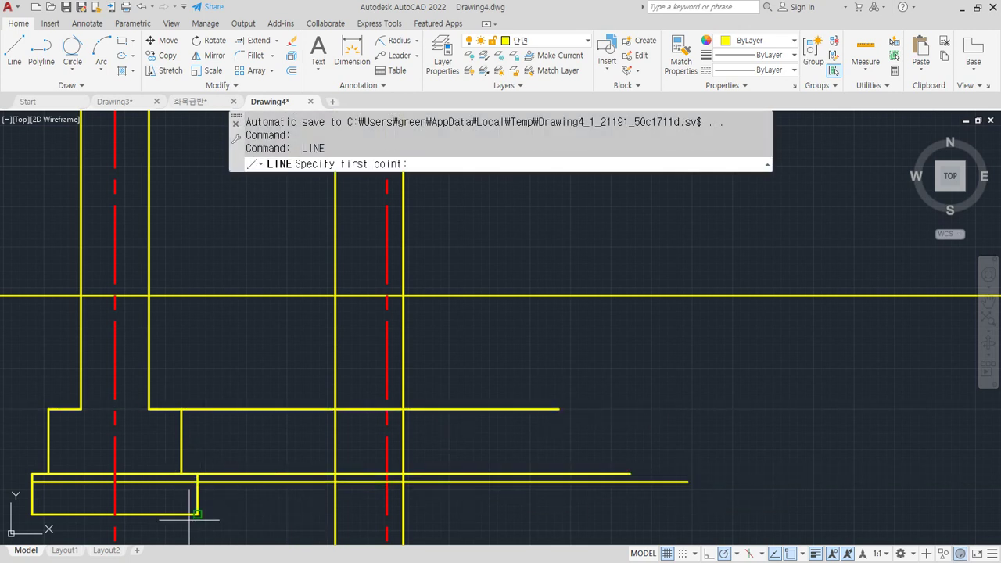
{"action": "left_click", "coordinate": [197, 514]}
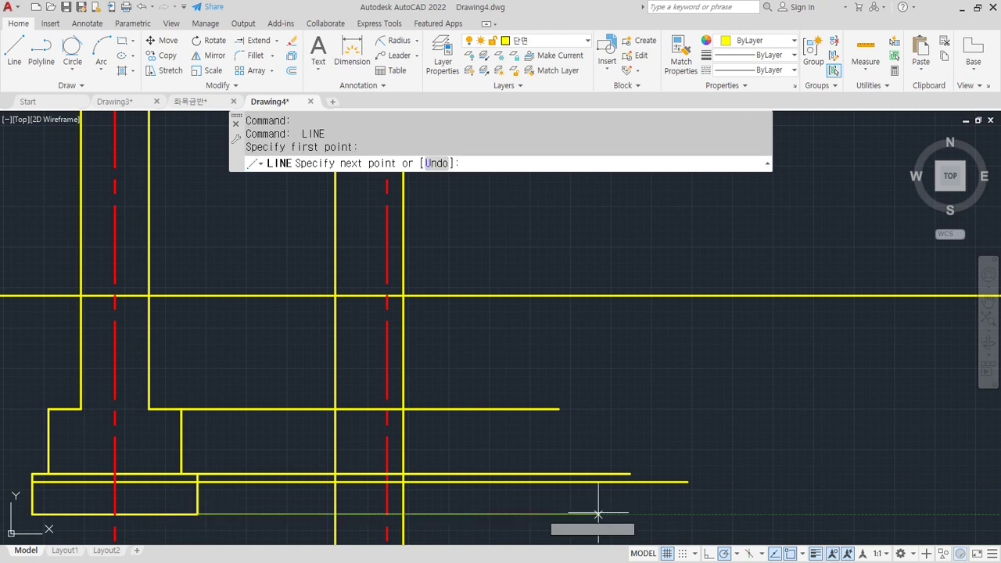
{"action": "left_click", "coordinate": [684, 513]}
{"action": "key", "text": "Return"}
Offset the second wall's two vertical faces outward by 200
{"action": "type", "text": "o"}
{"action": "key", "text": "Return"}
{"action": "type", "text": "20"}
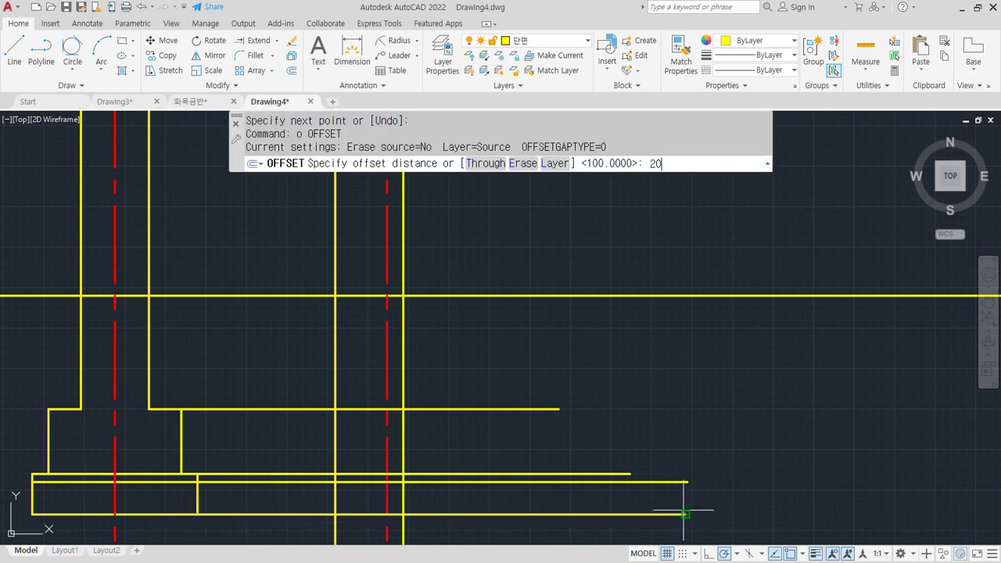
{"action": "type", "text": "0"}
{"action": "key", "text": "Return"}
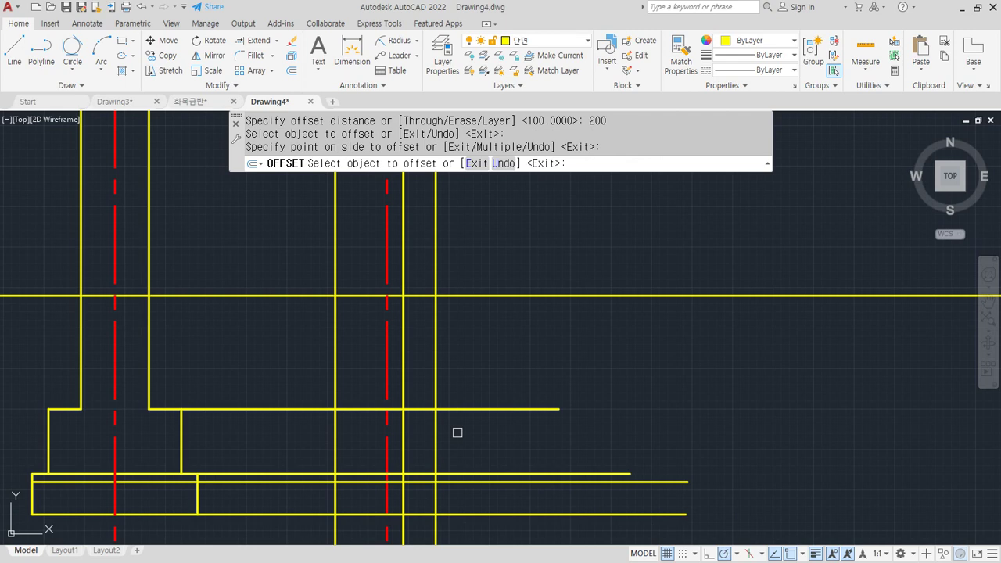
{"action": "left_click", "coordinate": [329, 443]}
{"action": "left_click", "coordinate": [290, 426]}
{"action": "key", "text": "Return"}
Offset the two outermost vertical lines of the second footing outward by 100
{"action": "key", "text": "Return"}
{"action": "type", "text": "100"}
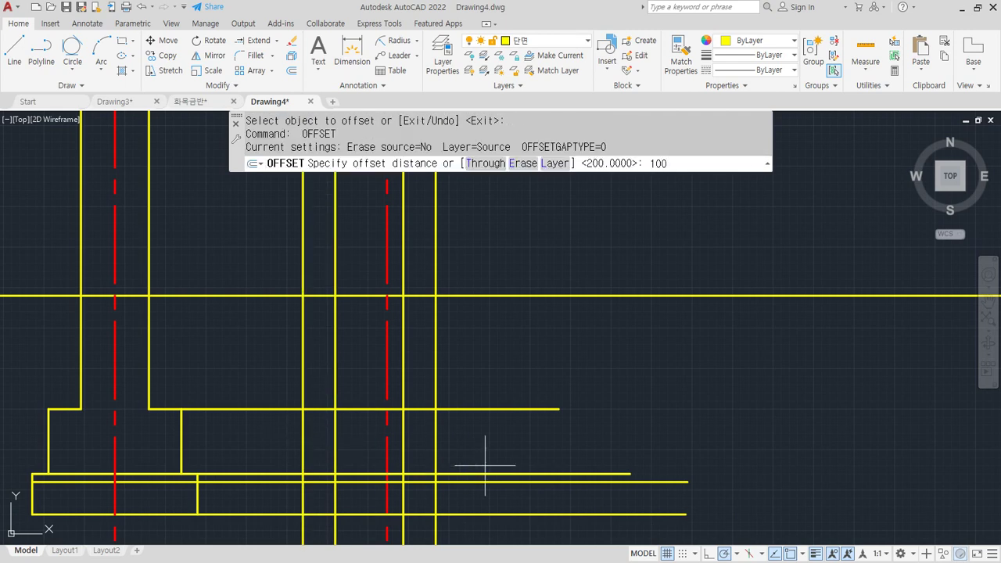
{"action": "key", "text": "Return"}
{"action": "left_click", "coordinate": [435, 451]}
{"action": "left_click", "coordinate": [512, 445]}
{"action": "left_click", "coordinate": [303, 459]}
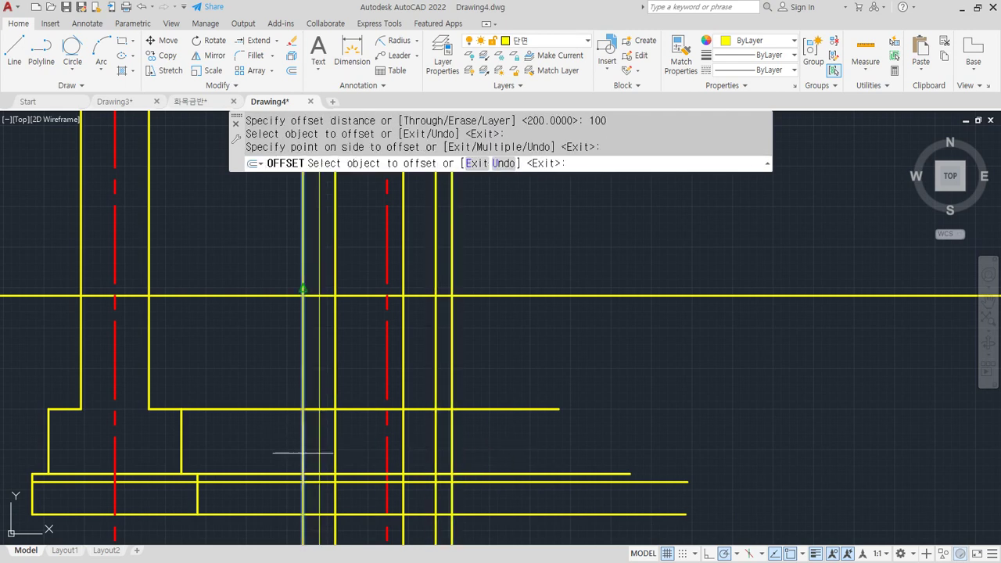
{"action": "left_click", "coordinate": [265, 451]}
{"action": "key", "text": "Escape"}
Trim the uppermost extended footing line between the second wall's left face and its centre line
{"action": "type", "text": "tr"}
{"action": "key", "text": "Return"}
{"action": "key", "text": "Return"}
{"action": "left_click", "coordinate": [345, 408]}
{"action": "key", "text": "Escape"}
Fillet the second wall's left face, the footing top line, the inner left vertical and the footing base line into sharp corners
{"action": "type", "text": "f"}
{"action": "left_click", "coordinate": [334, 394]}
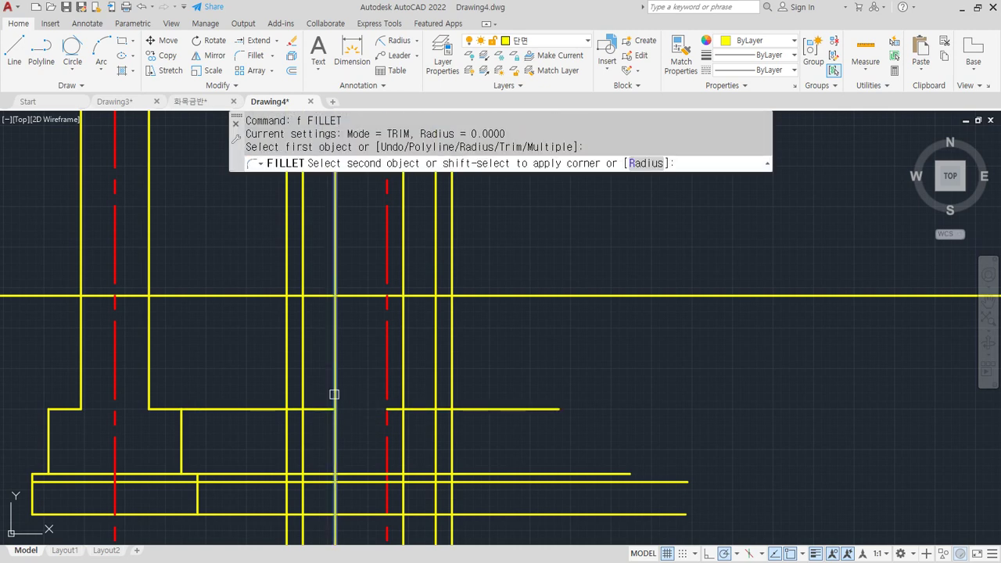
{"action": "left_click", "coordinate": [320, 409]}
{"action": "key", "text": "space"}
{"action": "left_click", "coordinate": [320, 410]}
{"action": "left_click", "coordinate": [306, 458]}
{"action": "key", "text": "space"}
{"action": "left_click", "coordinate": [305, 462]}
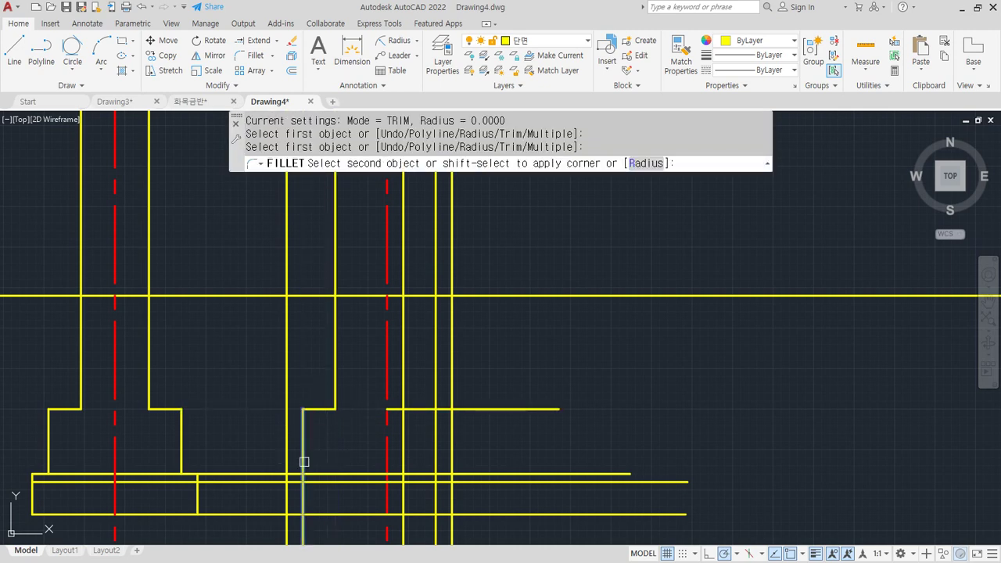
{"action": "left_click", "coordinate": [317, 473]}
Fillet the second wall's right face, the footing top line, the inner right vertical and the footing base line into sharp corners
{"action": "key", "text": "space"}
{"action": "left_click", "coordinate": [403, 400]}
{"action": "left_click", "coordinate": [418, 407]}
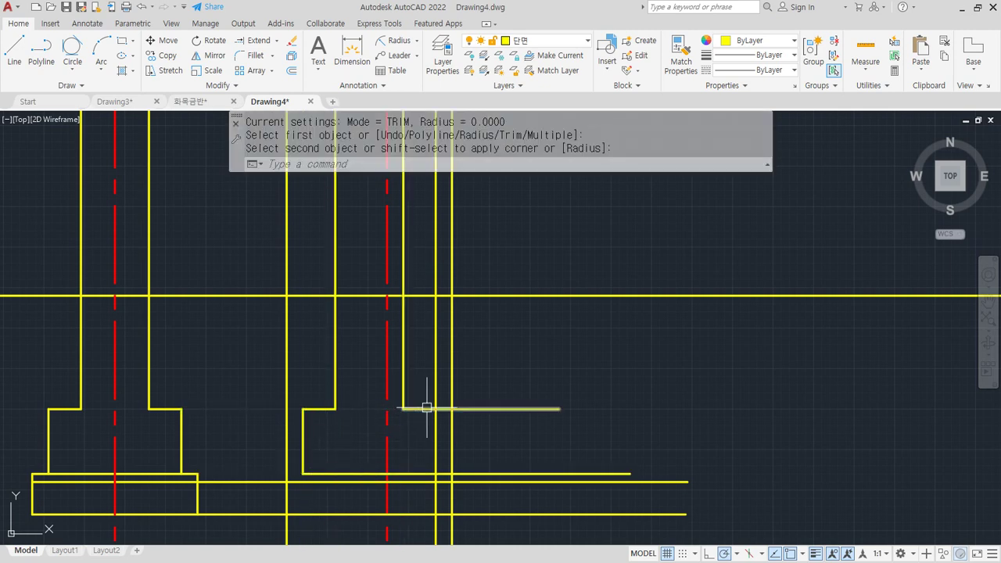
{"action": "key", "text": "space"}
{"action": "left_click", "coordinate": [427, 408]}
{"action": "left_click", "coordinate": [436, 419]}
{"action": "key", "text": "space"}
{"action": "left_click", "coordinate": [435, 440]}
{"action": "left_click", "coordinate": [418, 473]}
Fillet the outer right vertical with the lower two horizontal lines to close the right end of the second footing's bottom layer
{"action": "key", "text": "space"}
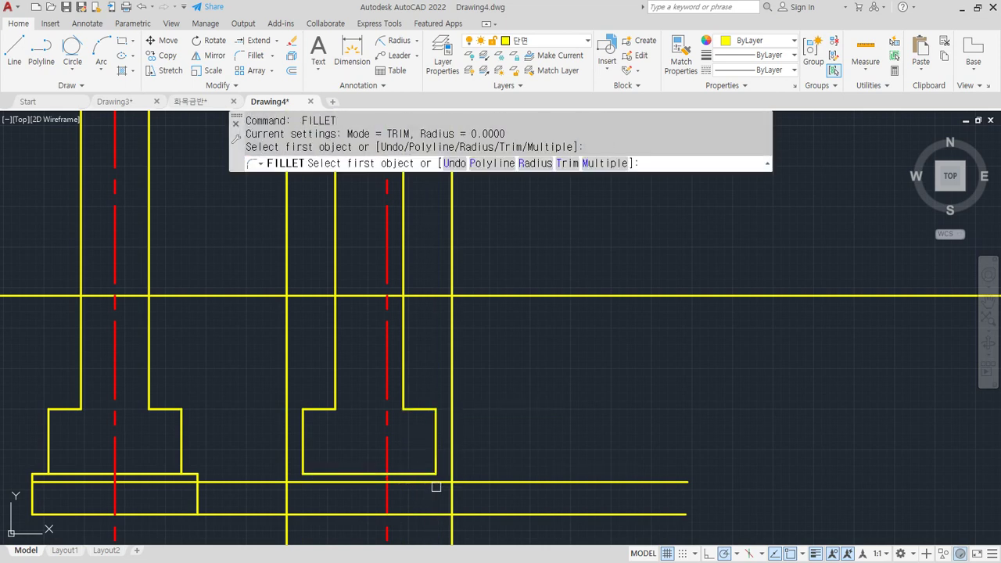
{"action": "left_click", "coordinate": [439, 481]}
{"action": "left_click", "coordinate": [451, 500]}
{"action": "key", "text": "space"}
{"action": "left_click", "coordinate": [452, 500]}
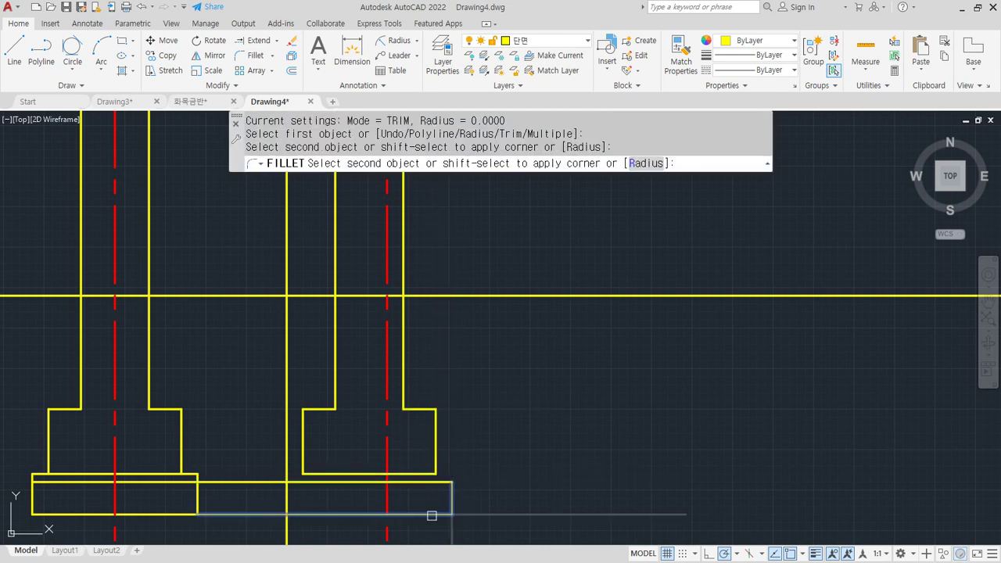
{"action": "left_click", "coordinate": [331, 515]}
Fillet the outer left vertical with the lower two horizontal lines to close the left end of the second footing's bottom layer
{"action": "key", "text": "space"}
{"action": "left_click", "coordinate": [301, 514]}
{"action": "left_click", "coordinate": [286, 492]}
{"action": "key", "text": "space"}
{"action": "left_click", "coordinate": [286, 493]}
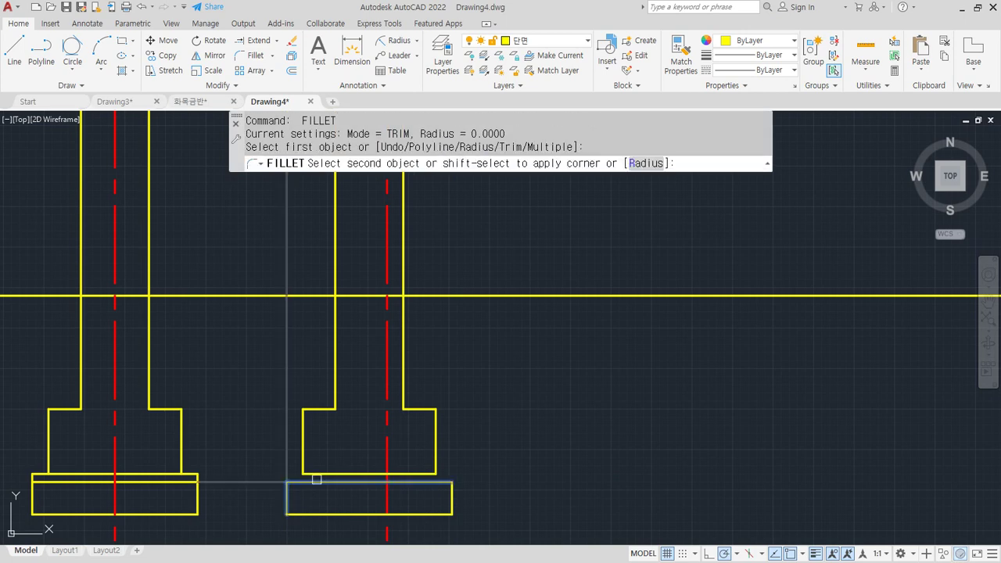
{"action": "left_click", "coordinate": [317, 481]}
Fillet the second footing's base line with both outer verticals to close the thin layer beneath the footing
{"action": "key", "text": "space"}
{"action": "left_click", "coordinate": [321, 473]}
{"action": "left_click", "coordinate": [286, 488]}
{"action": "key", "text": "space"}
{"action": "left_click", "coordinate": [416, 475]}
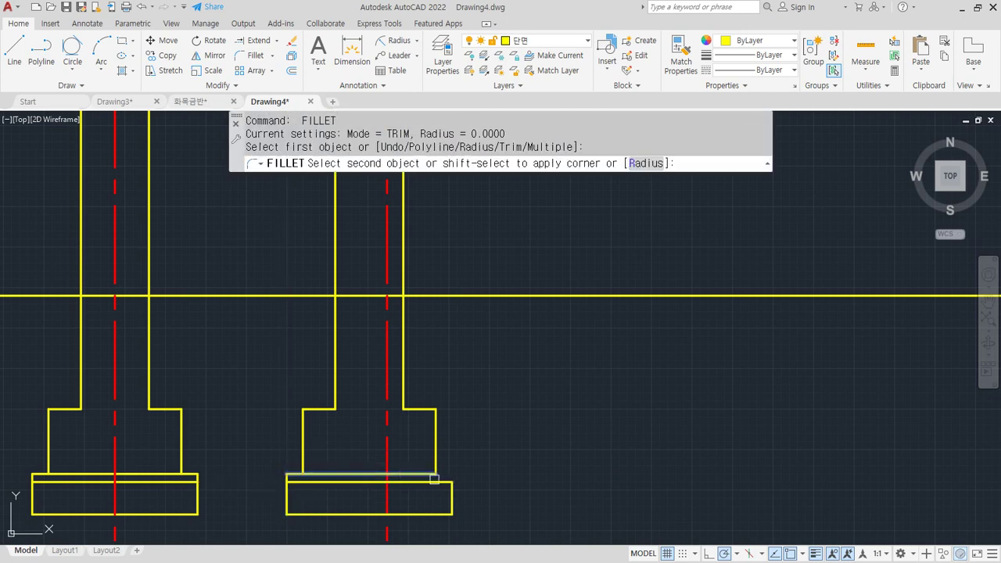
{"action": "left_click", "coordinate": [451, 492]}
{"action": "scroll", "coordinate": [347, 444], "scroll_direction": "down", "scroll_amount": 2}
{"action": "middle_click_drag", "start_coordinate": [352, 445], "coordinate": [499, 425]}
{"action": "scroll", "coordinate": [495, 417], "scroll_direction": "up", "scroll_amount": 2}
{"action": "scroll", "coordinate": [477, 407], "scroll_direction": "up", "scroll_amount": 3}
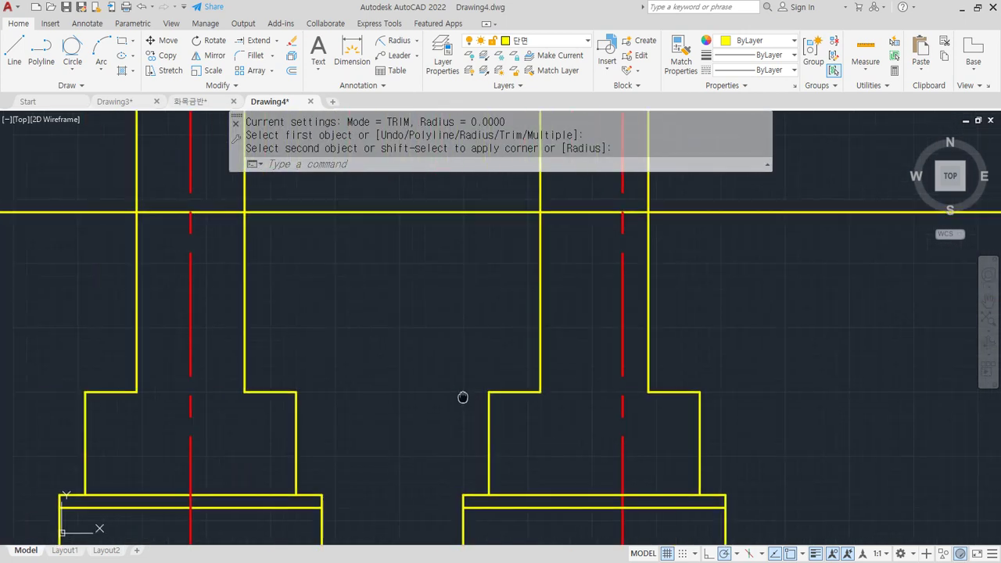
{"action": "scroll", "coordinate": [492, 395], "scroll_direction": "down", "scroll_amount": 1}
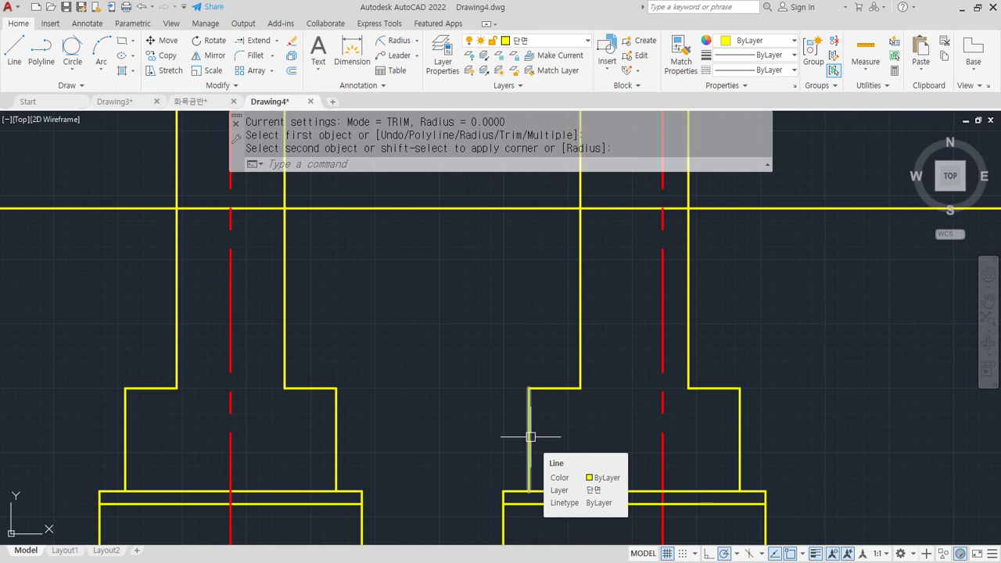
Switch to the browser and examine the A-type floor plan's rooms, walls, section mark and dimensions
{"action": "key", "text": "alt+Tab"}
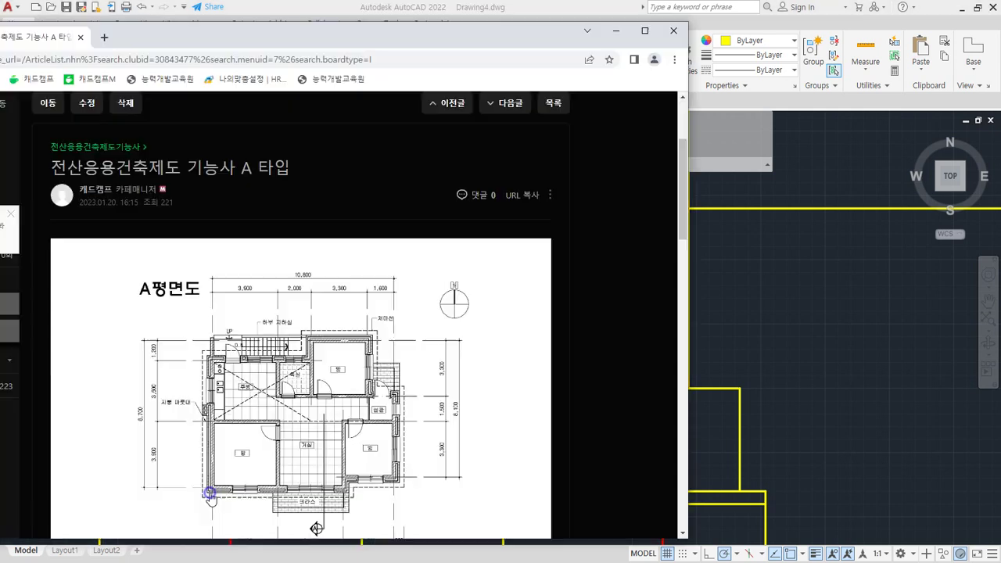
{"action": "key", "text": "ctrl+2"}
{"action": "key", "text": "Escape"}
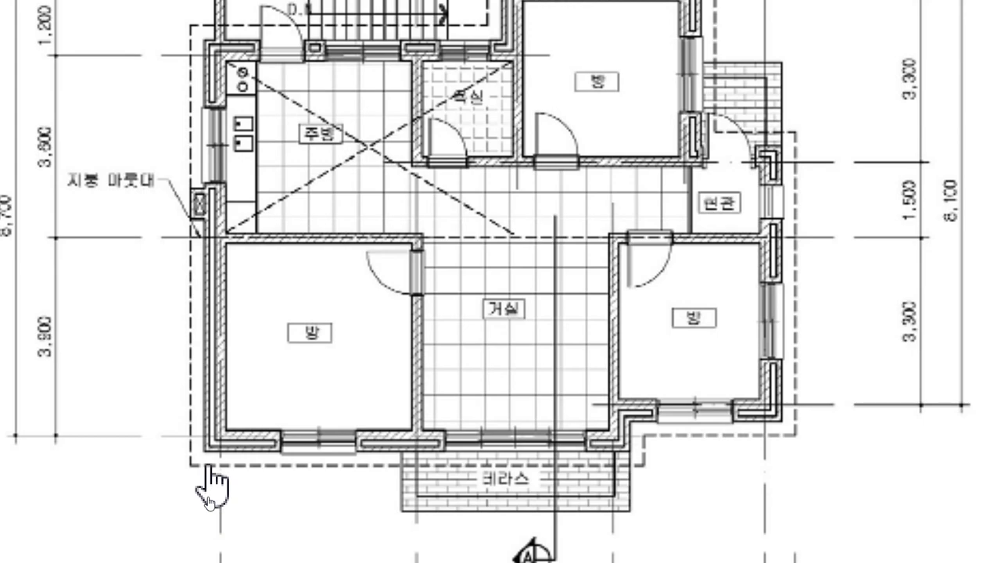
{"action": "scroll", "coordinate": [209, 478], "scroll_direction": "up", "scroll_amount": 1}
{"action": "scroll", "coordinate": [211, 477], "scroll_direction": "down", "scroll_amount": 2}
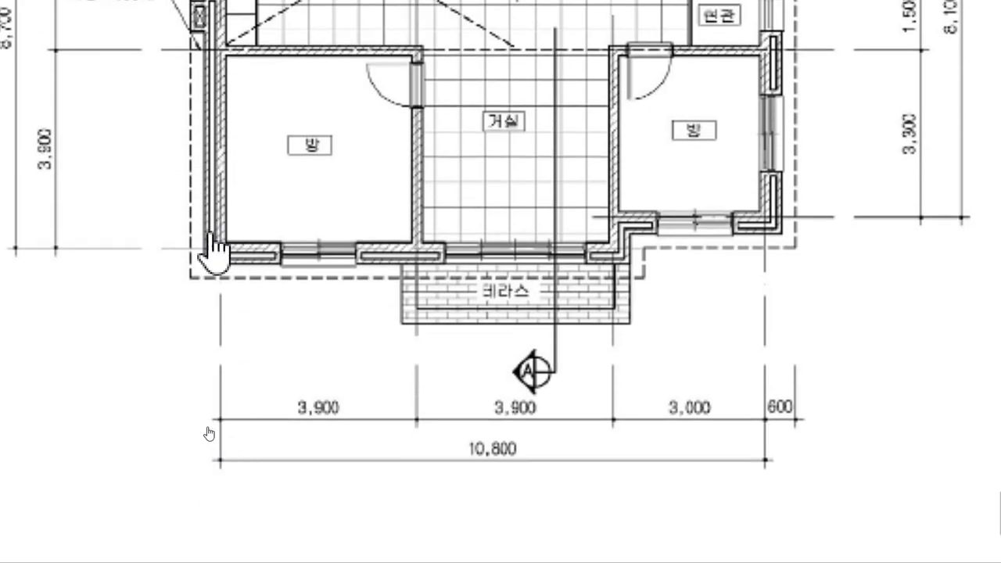
{"action": "scroll", "coordinate": [202, 276], "scroll_direction": "up", "scroll_amount": 1, "text": "ctrl"}
{"action": "scroll", "coordinate": [208, 291], "scroll_direction": "up", "scroll_amount": 2}
{"action": "scroll", "coordinate": [208, 291], "scroll_direction": "up", "scroll_amount": 1, "text": "ctrl"}
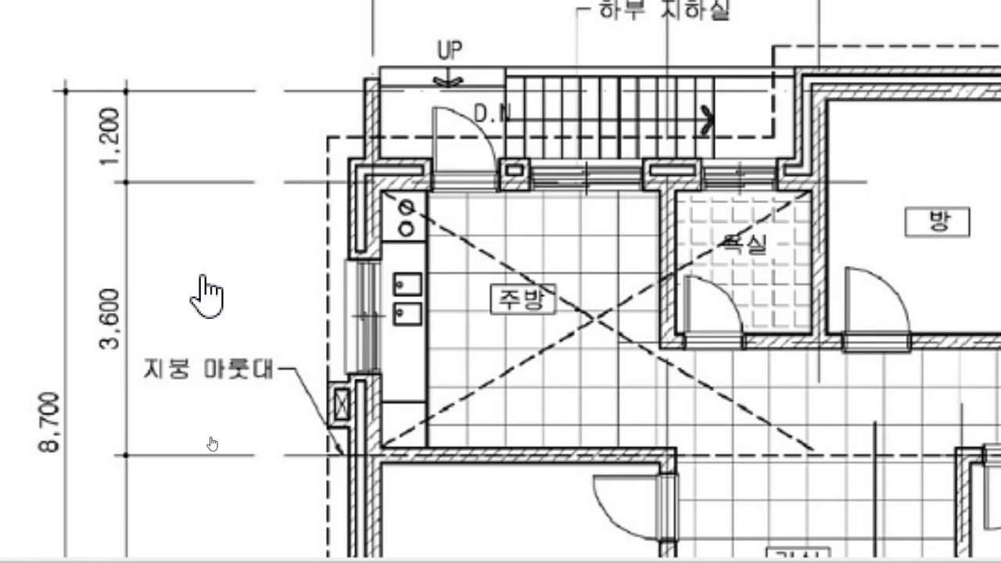
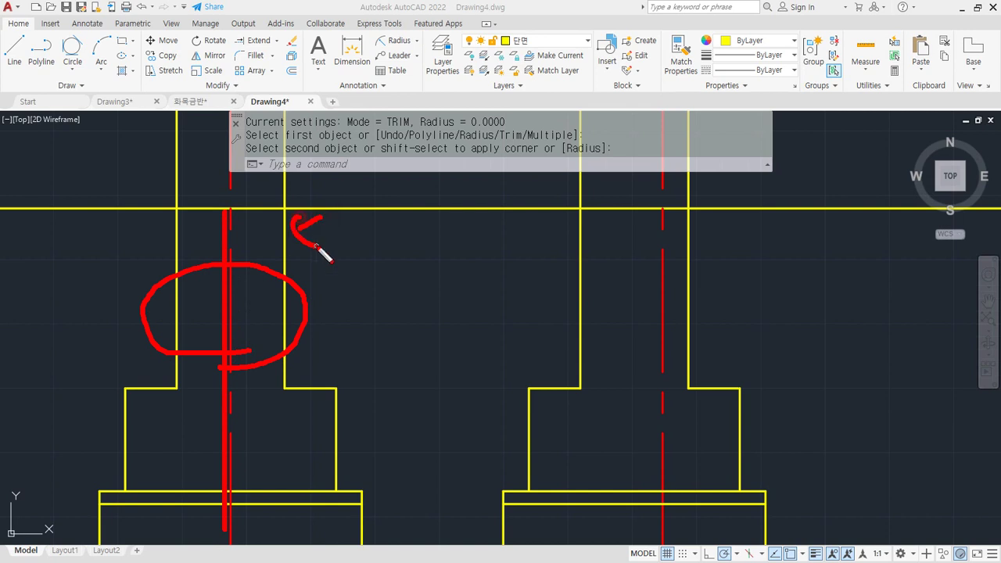
{"action": "left_click_drag", "start_coordinate": [632, 213], "coordinate": [627, 317]}
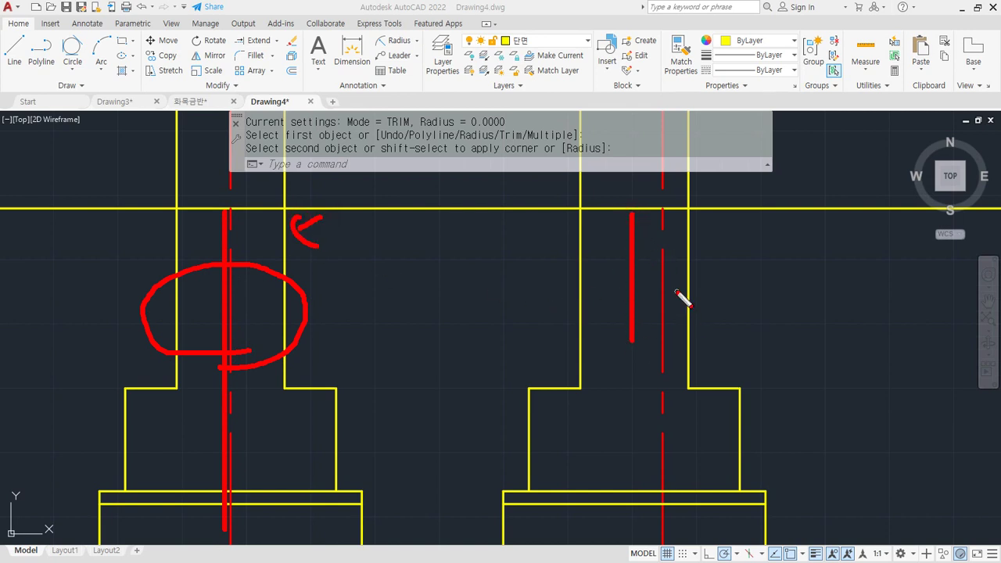
{"action": "left_click_drag", "start_coordinate": [663, 186], "coordinate": [661, 431]}
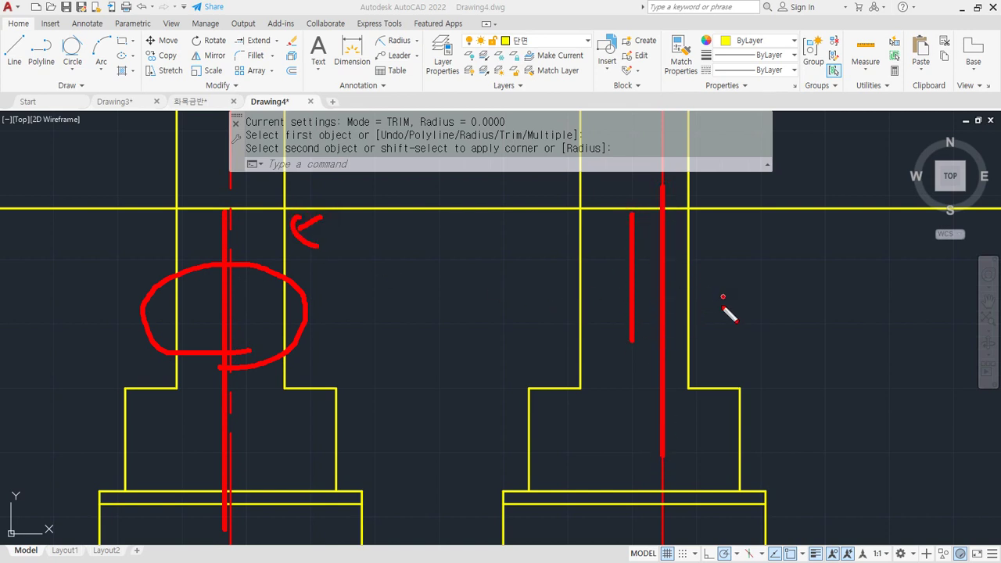
{"action": "left_click_drag", "start_coordinate": [727, 308], "coordinate": [737, 339]}
{"action": "key", "text": "Escape"}
{"action": "scroll", "coordinate": [738, 331], "scroll_direction": "down", "scroll_amount": 2}
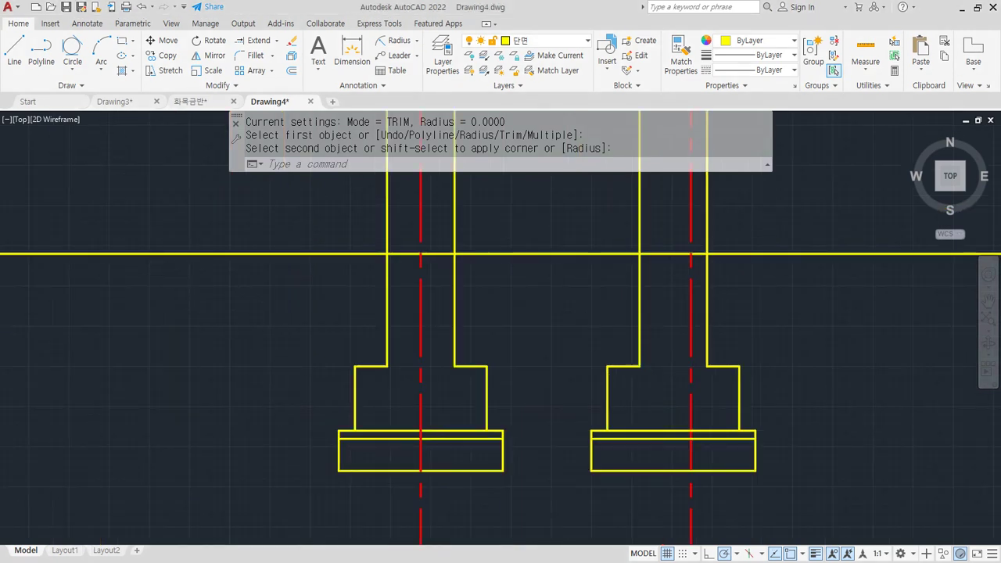
{"action": "scroll", "coordinate": [351, 439], "scroll_direction": "up", "scroll_amount": 2}
{"action": "mouse_move", "coordinate": [351, 438]}
{"action": "middle_mouse_down"}
{"action": "mouse_move", "coordinate": [338, 373]}
{"action": "mouse_move", "coordinate": [301, 336]}
{"action": "mouse_move", "coordinate": [271, 401]}
{"action": "mouse_move", "coordinate": [269, 455]}
{"action": "middle_mouse_up"}
{"action": "key", "text": "ctrl+2"}
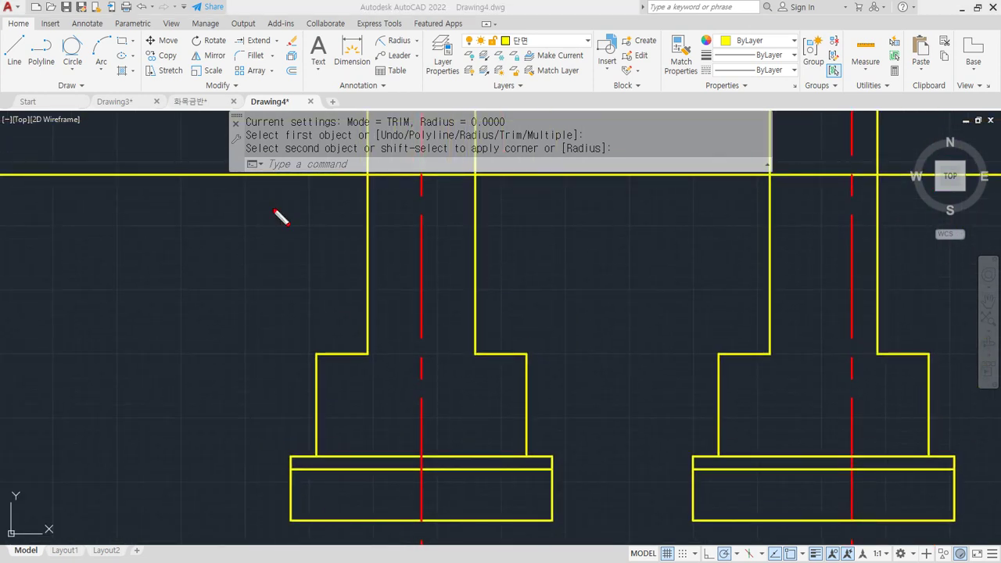
{"action": "mouse_move", "coordinate": [267, 182]}
{"action": "left_mouse_down"}
{"action": "mouse_move", "coordinate": [267, 522]}
{"action": "mouse_move", "coordinate": [588, 523]}
{"action": "mouse_move", "coordinate": [588, 161]}
{"action": "left_mouse_up"}
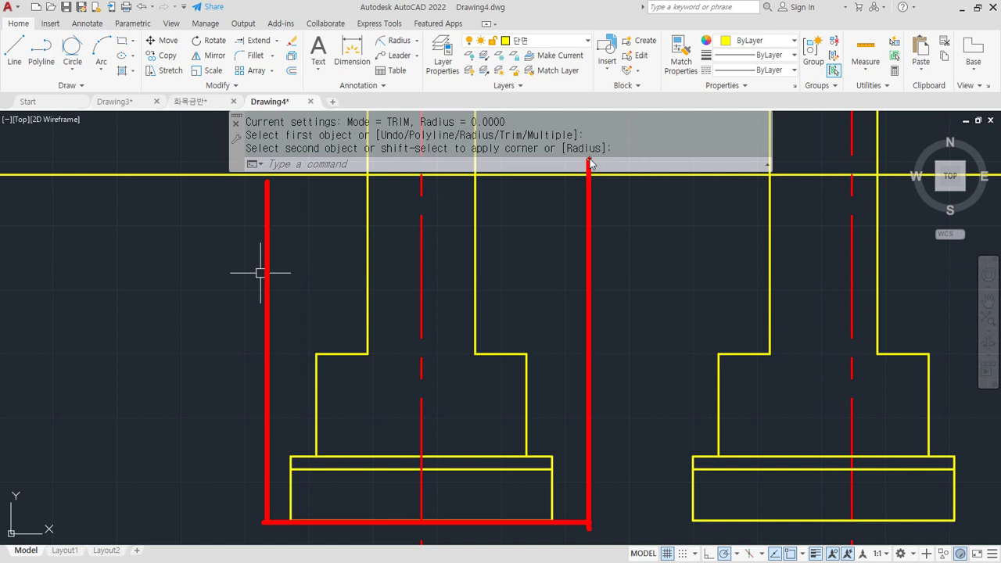
{"action": "key", "text": "Escape"}
Switch to the Notepad note and add the line "잡석다짐 200mm" after a blank line
{"action": "key", "text": "alt+Tab"}
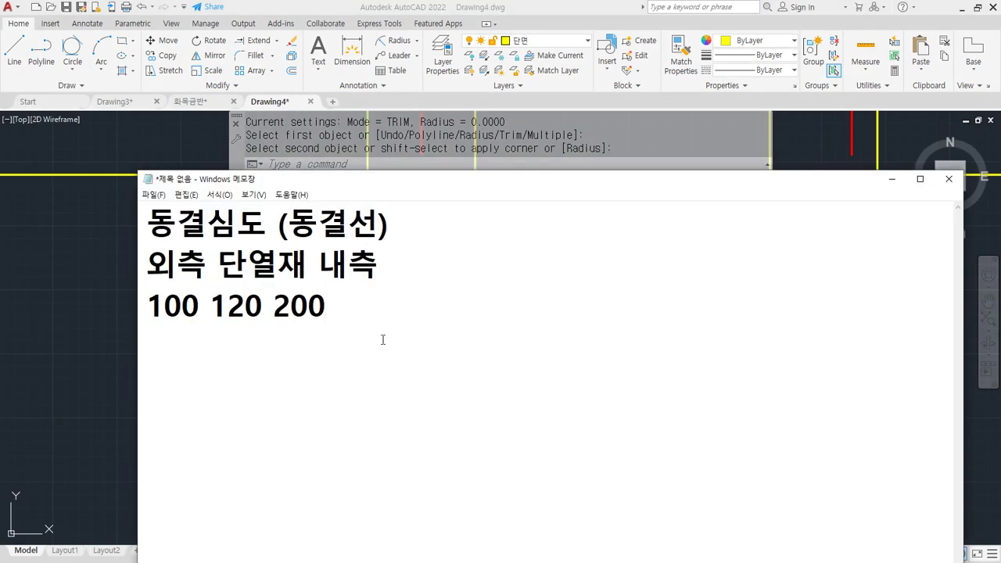
{"action": "key", "text": "Return"}
{"action": "key", "text": "Return"}
{"action": "type", "text": "잡석다"}
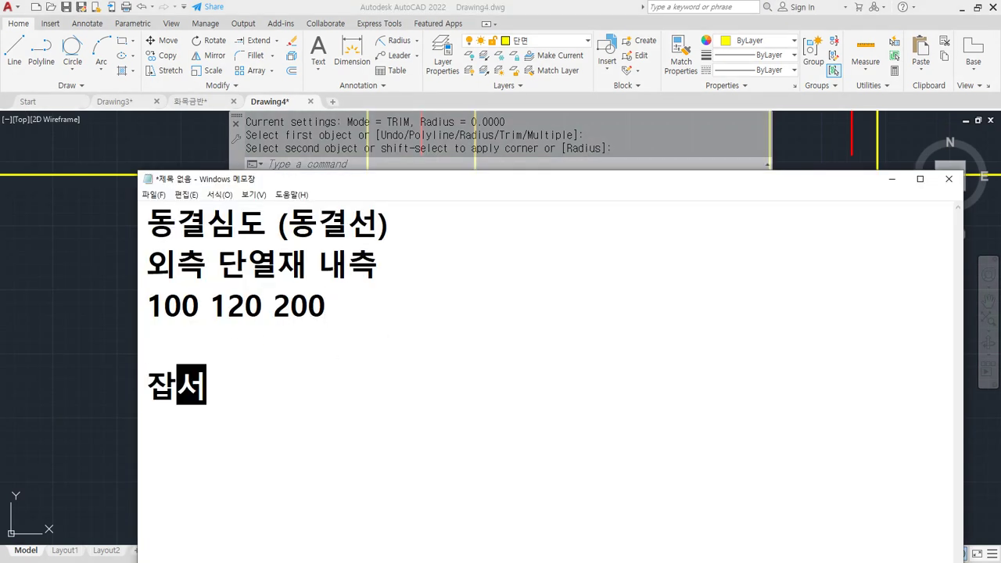
{"action": "type", "text": "짐 20"}
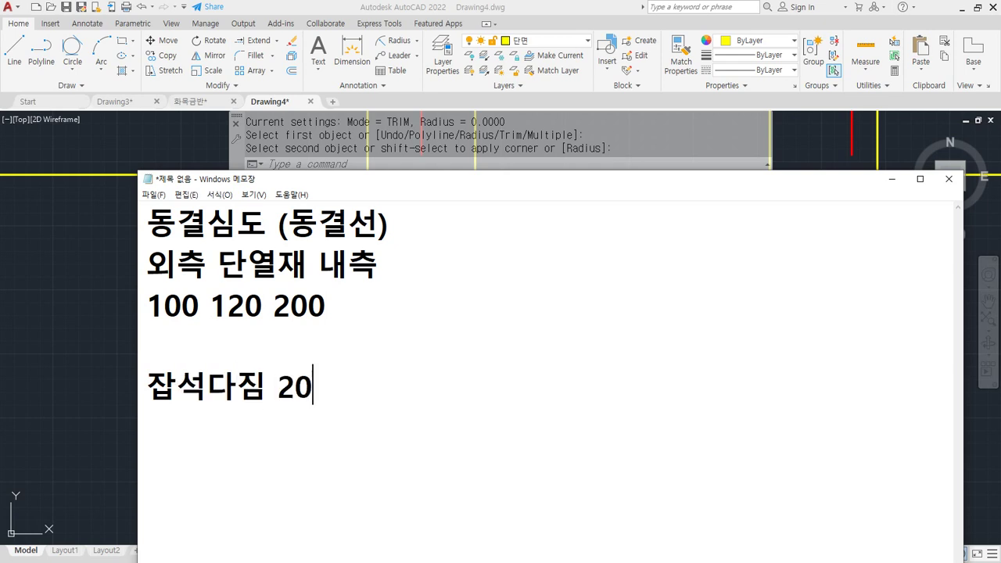
{"action": "type", "text": "0mm"}
{"action": "key", "text": "Return"}
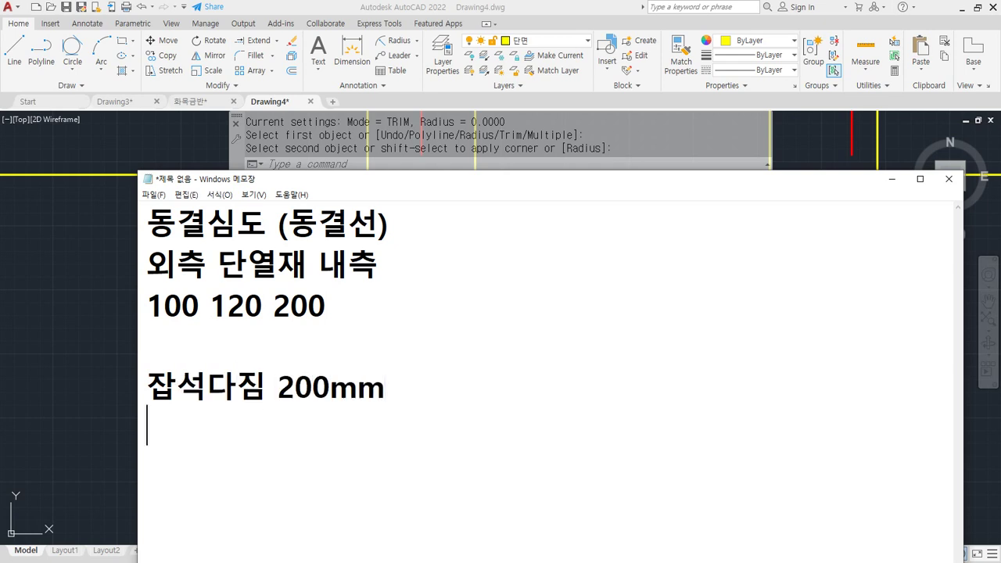
Add the line "버림콘크리트(밑창콘크리트) 50mm" to the note below the 잡석다짐 entry
{"action": "type", "text": "버림콘"}
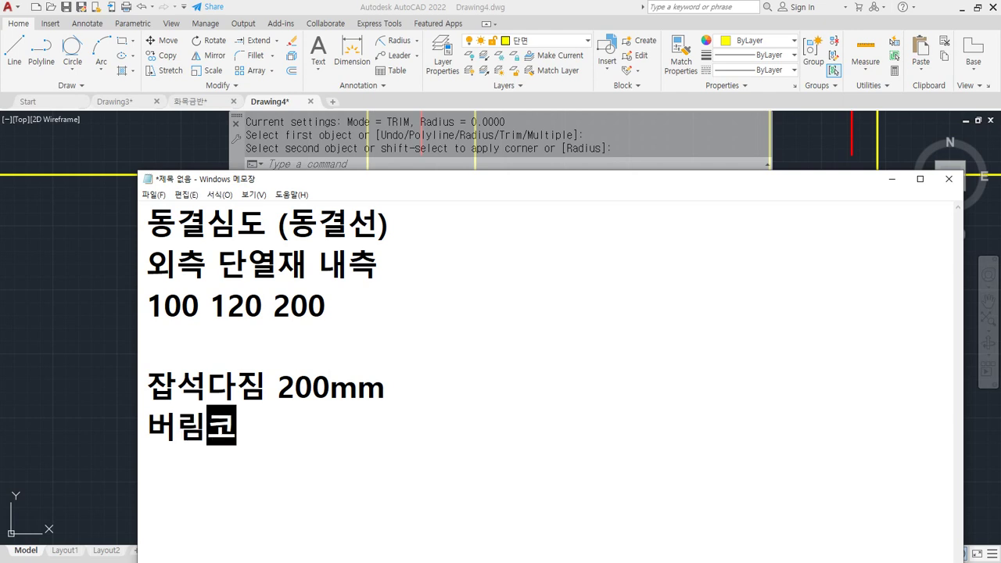
{"action": "type", "text": "ㅋ크리트"}
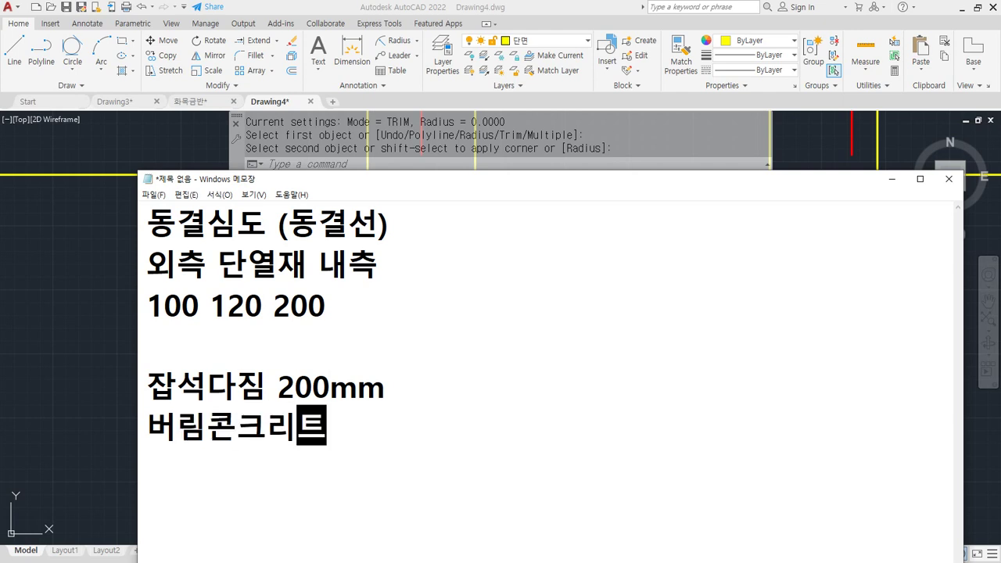
{"action": "type", "text": "(밑"}
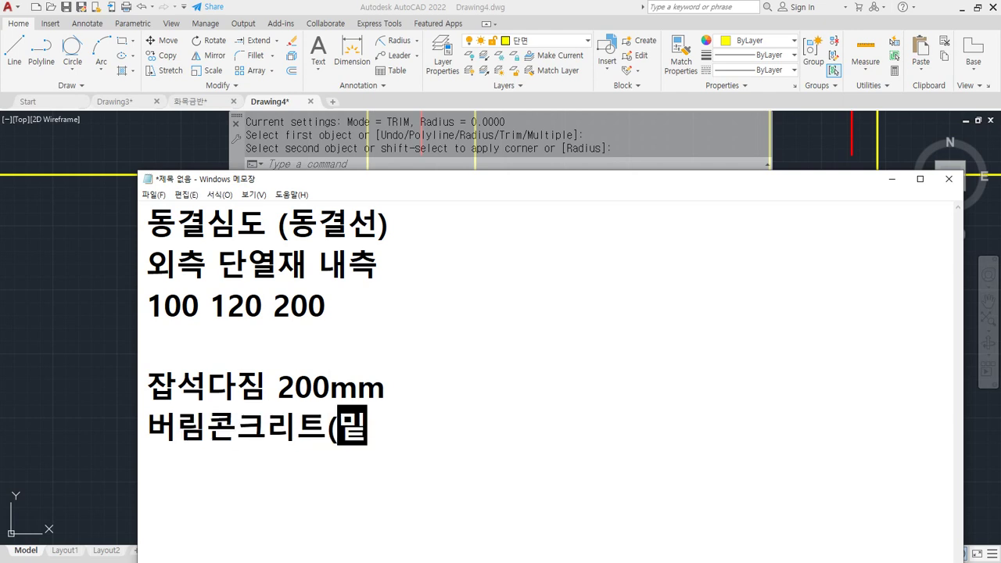
{"action": "type", "text": "창콘크"}
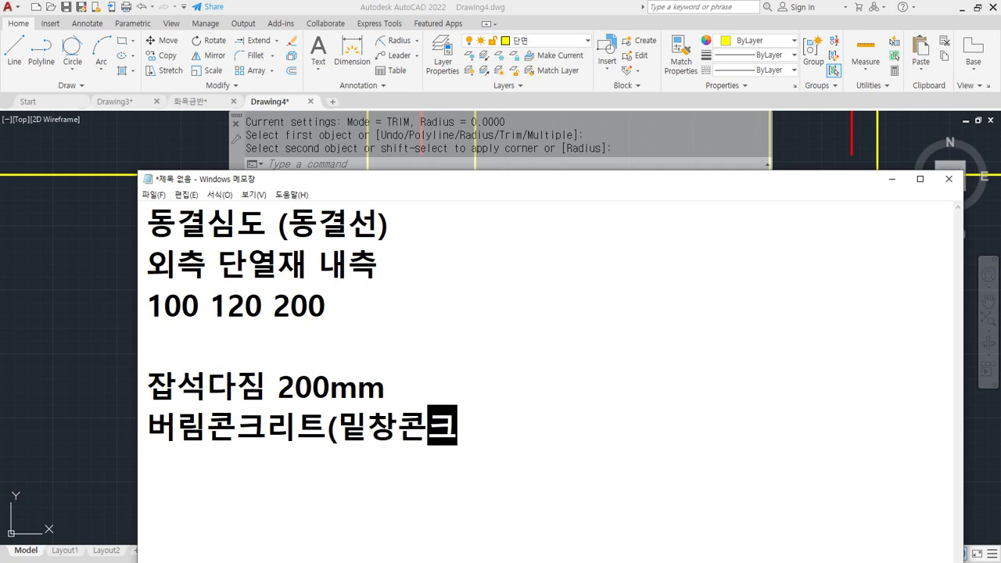
{"action": "type", "text": "리트) 50"}
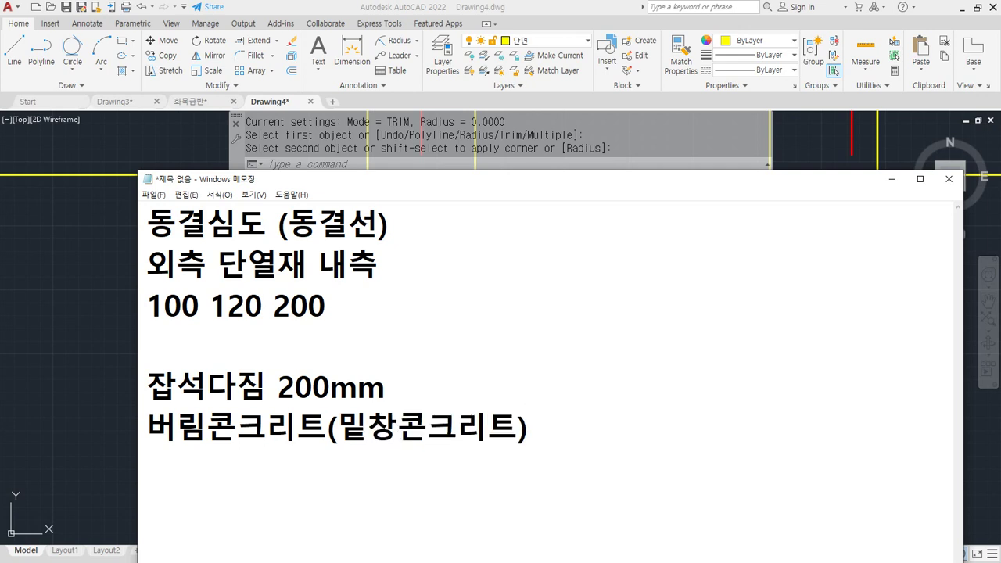
{"action": "type", "text": "mm"}
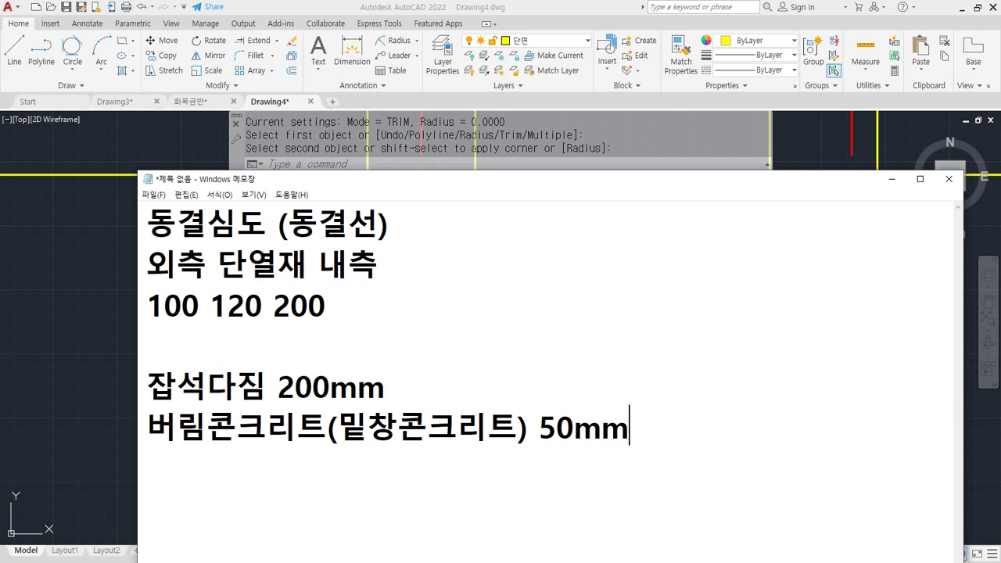
Switch to AutoCAD and copy the first footing's red centreline horizontally to the open area right of the second footing
{"action": "left_click", "coordinate": [288, 6]}
{"action": "scroll", "coordinate": [782, 397], "scroll_direction": "down", "scroll_amount": 2}
{"action": "middle_click_drag", "start_coordinate": [782, 392], "coordinate": [547, 384]}
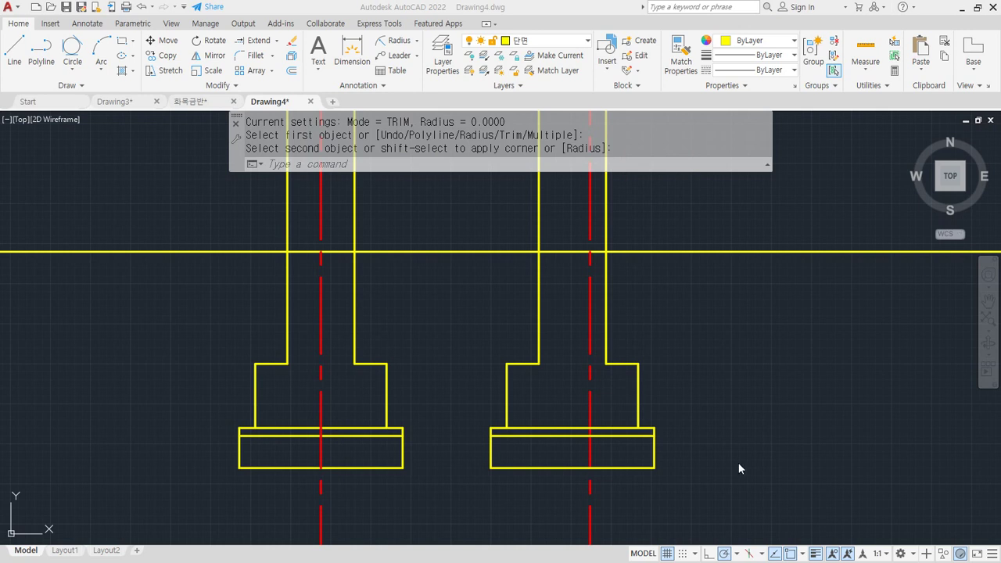
{"action": "middle_click_drag", "start_coordinate": [699, 362], "coordinate": [559, 357]}
{"action": "type", "text": "cp"}
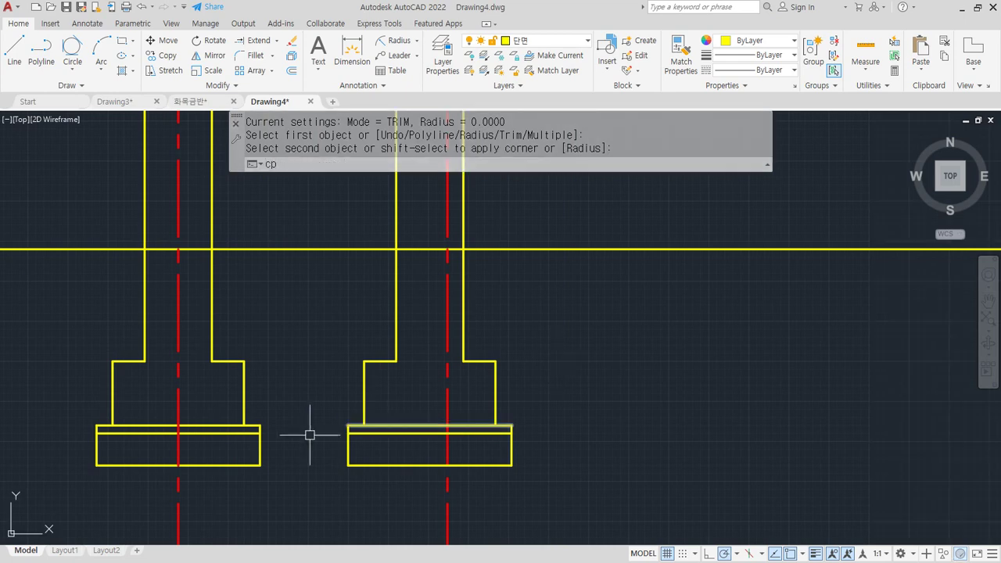
{"action": "key", "text": "Return"}
{"action": "left_click", "coordinate": [178, 383]}
{"action": "key", "text": "Return"}
{"action": "left_click", "coordinate": [204, 387]}
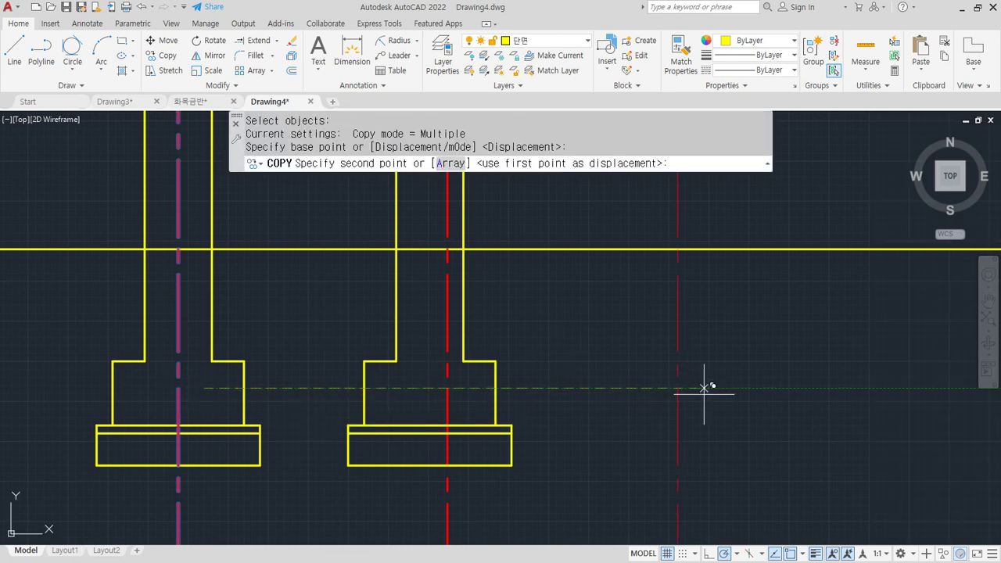
{"action": "left_click", "coordinate": [743, 386]}
{"action": "key", "text": "Escape"}
Offset the copied third centreline 100 to the right
{"action": "middle_click_drag", "start_coordinate": [705, 309], "coordinate": [555, 387]}
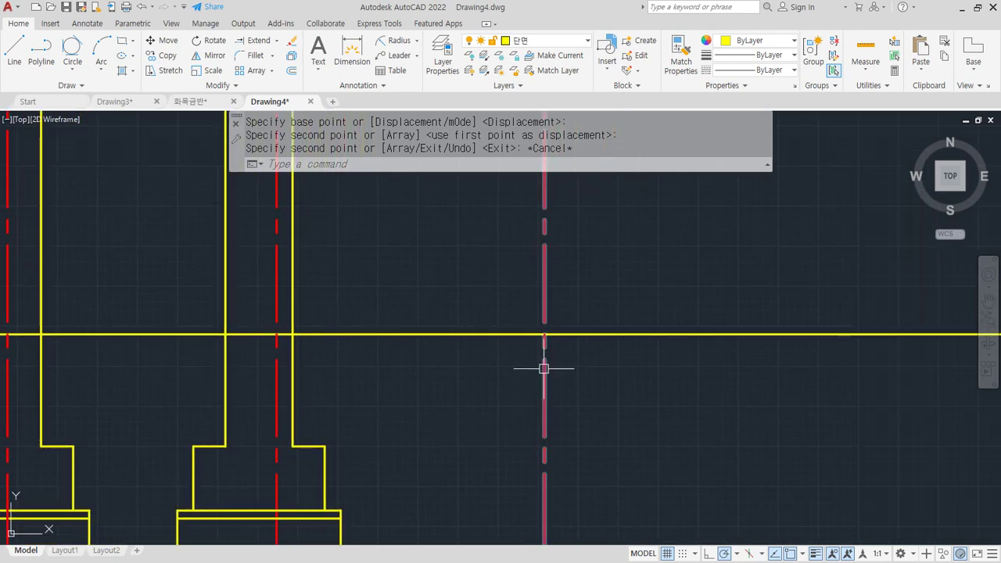
{"action": "type", "text": "o"}
{"action": "key", "text": "Return"}
{"action": "type", "text": "100"}
{"action": "key", "text": "Return"}
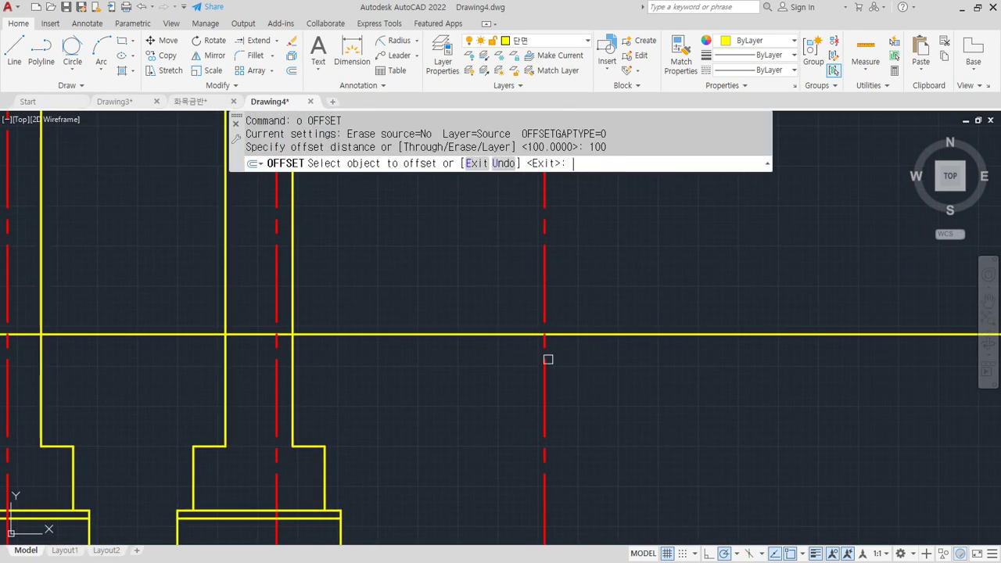
{"action": "left_click", "coordinate": [547, 383]}
{"action": "left_click", "coordinate": [624, 379]}
{"action": "key", "text": "Return"}
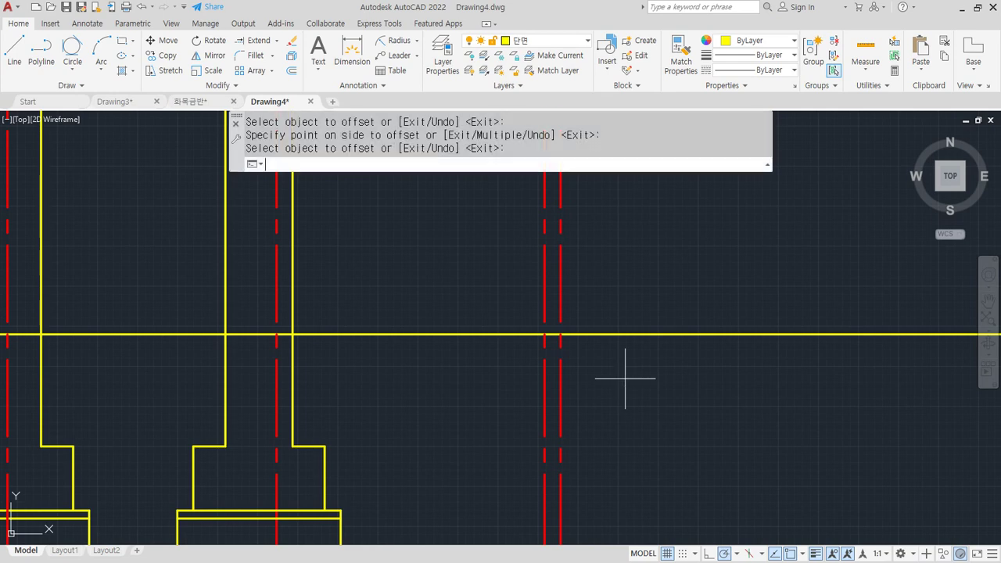
Offset the line just right of the third centreline 420 to the left to form the wall's other face
{"action": "key", "text": "Return"}
{"action": "type", "text": "420"}
{"action": "key", "text": "Return"}
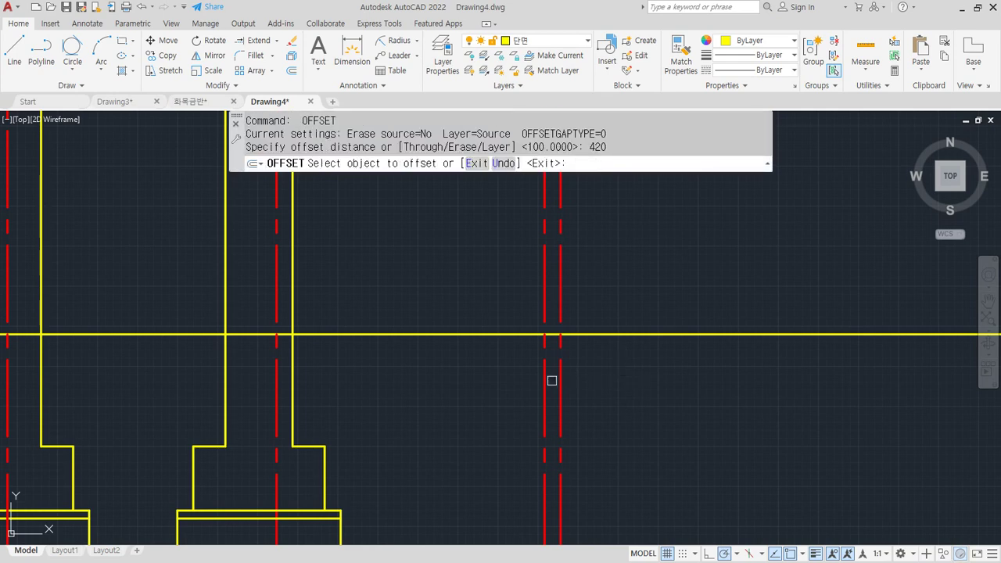
{"action": "left_click", "coordinate": [560, 380]}
{"action": "left_click", "coordinate": [474, 380]}
{"action": "key", "text": "Return"}
Match the two new wall face lines to the properties of the yellow horizontal ground line
{"action": "type", "text": "ma"}
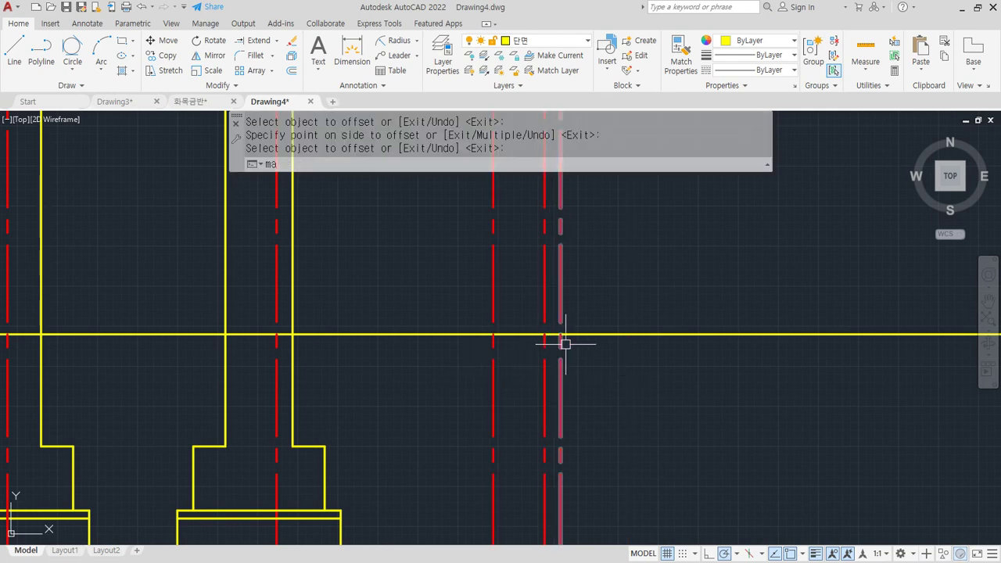
{"action": "key", "text": "Return"}
{"action": "left_click", "coordinate": [565, 336]}
{"action": "left_click", "coordinate": [561, 356]}
{"action": "left_click", "coordinate": [488, 380]}
{"action": "left_click", "coordinate": [503, 369]}
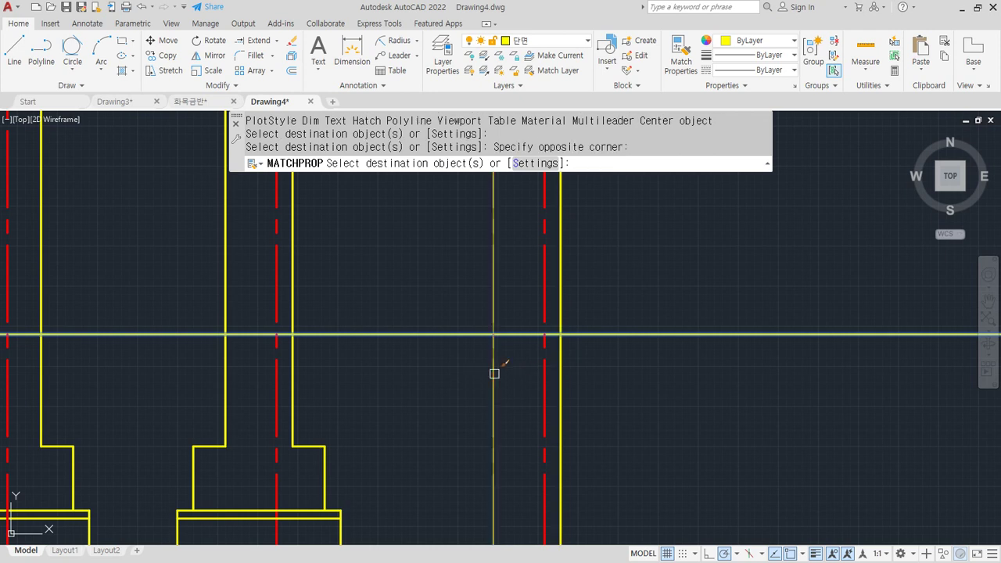
{"action": "key", "text": "Return"}
Offset the yellow horizontal ground line 200 downward
{"action": "middle_click_drag", "start_coordinate": [472, 424], "coordinate": [477, 387]}
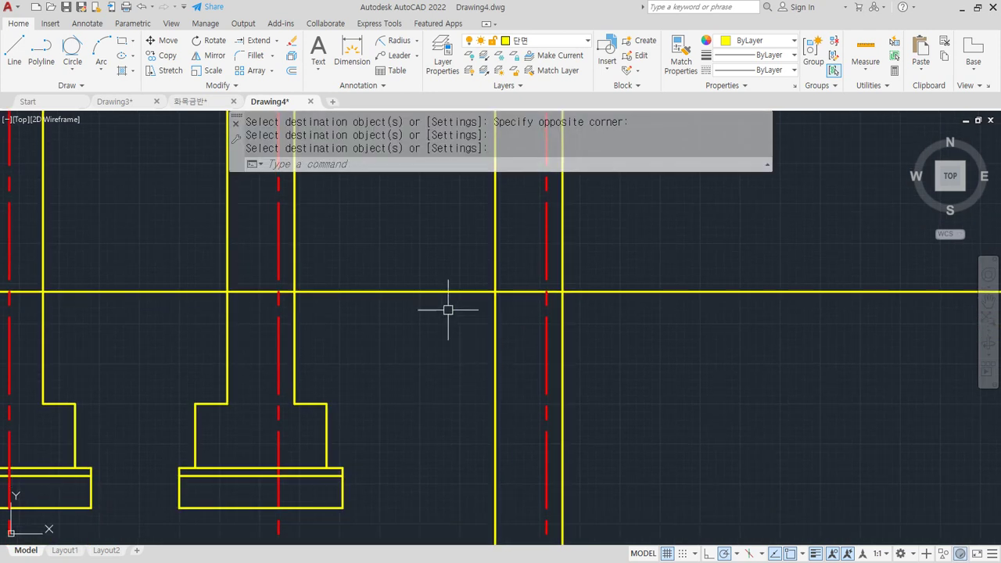
{"action": "mouse_move", "coordinate": [458, 298]}
{"action": "left_mouse_down"}
{"action": "mouse_move", "coordinate": [458, 416]}
{"action": "mouse_move", "coordinate": [475, 404]}
{"action": "left_mouse_up"}
{"action": "key", "text": "Escape"}
{"action": "type", "text": "o"}
{"action": "key", "text": "Return"}
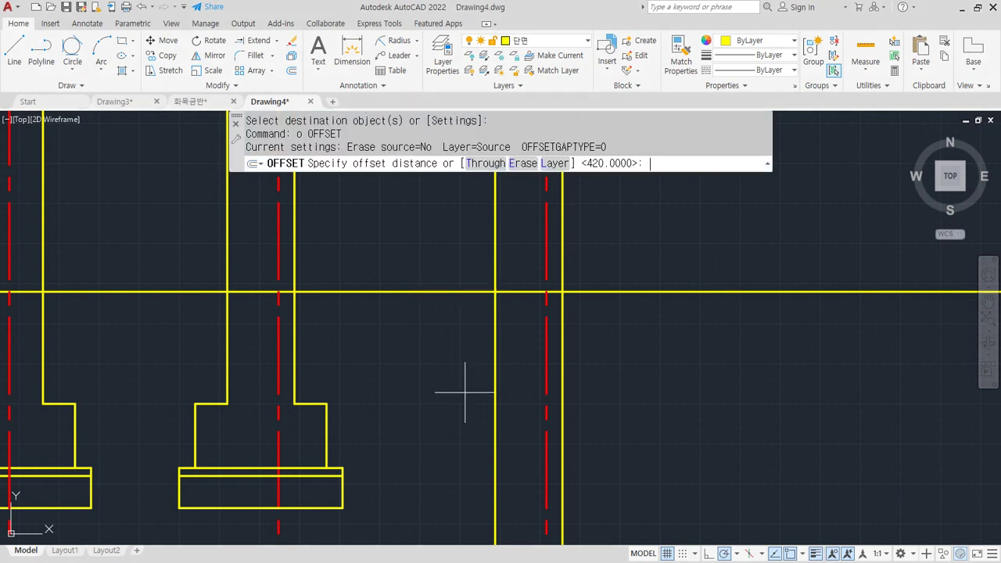
{"action": "type", "text": "200"}
{"action": "key", "text": "Return"}
{"action": "left_click", "coordinate": [469, 292]}
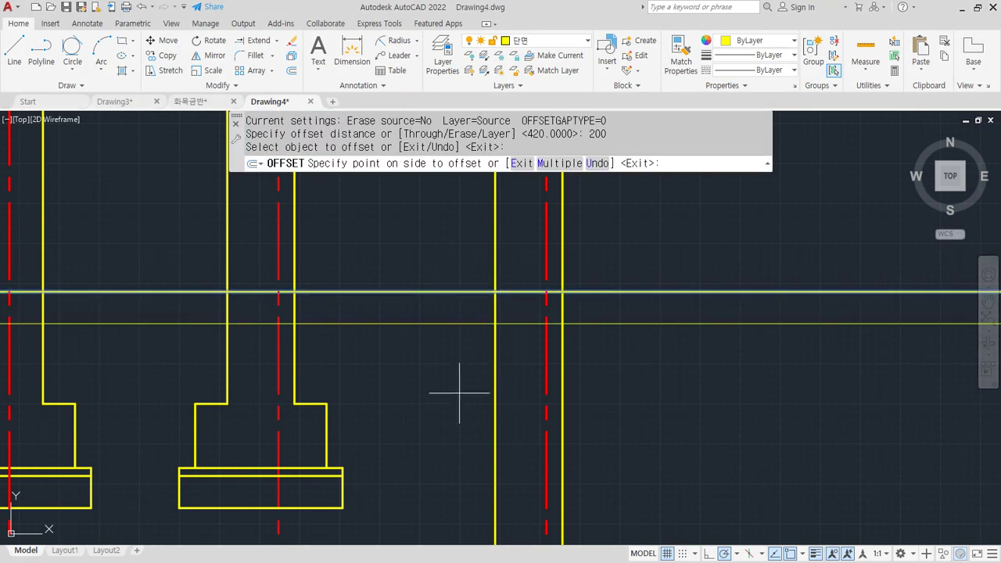
{"action": "left_click", "coordinate": [463, 403]}
{"action": "key", "text": "Return"}
Draw a 45° diagonal line down to the right from where the third wall's left face meets the lower horizontal line
{"action": "type", "text": "l"}
{"action": "key", "text": "Return"}
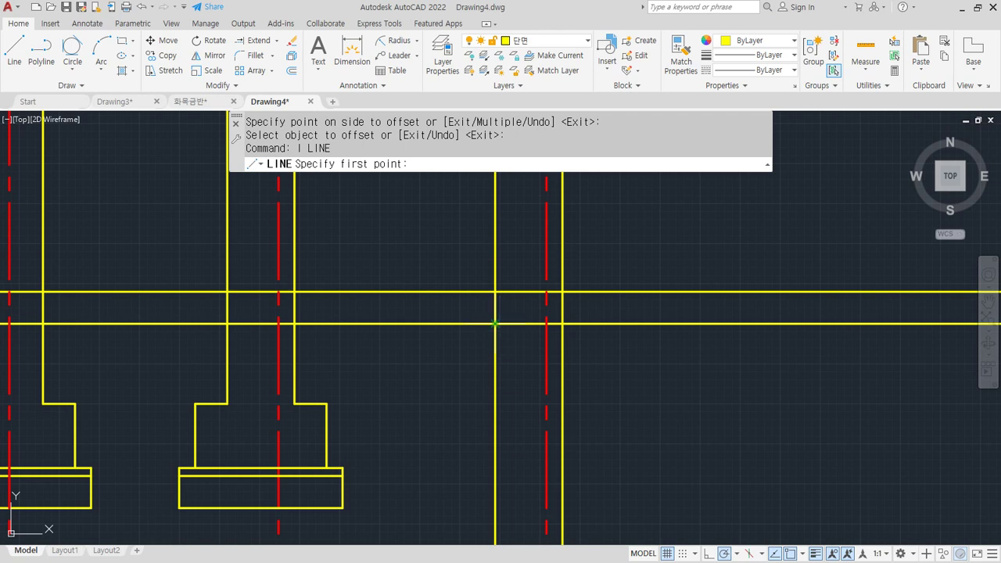
{"action": "left_click", "coordinate": [495, 323]}
{"action": "left_click", "coordinate": [607, 435]}
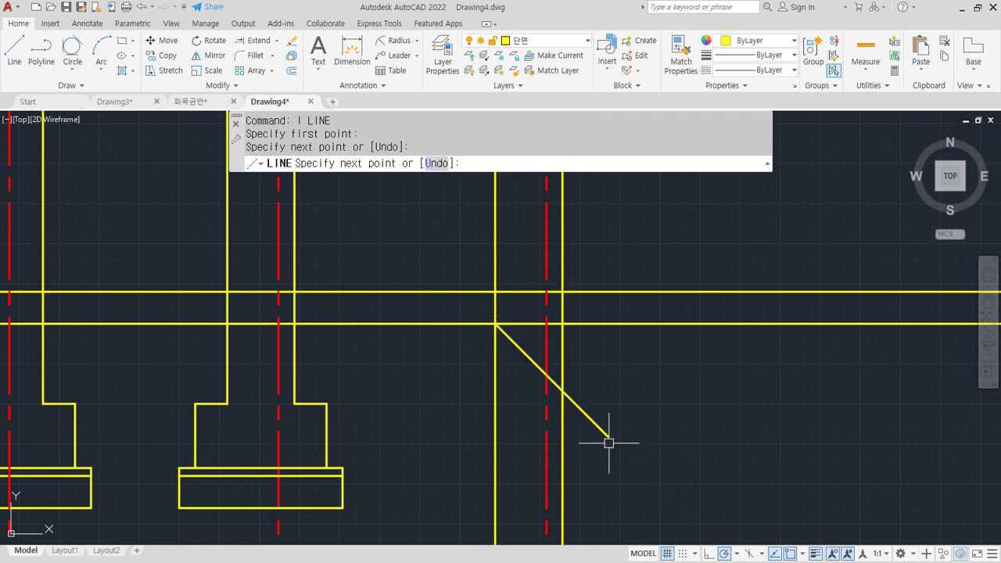
{"action": "key", "text": "Return"}
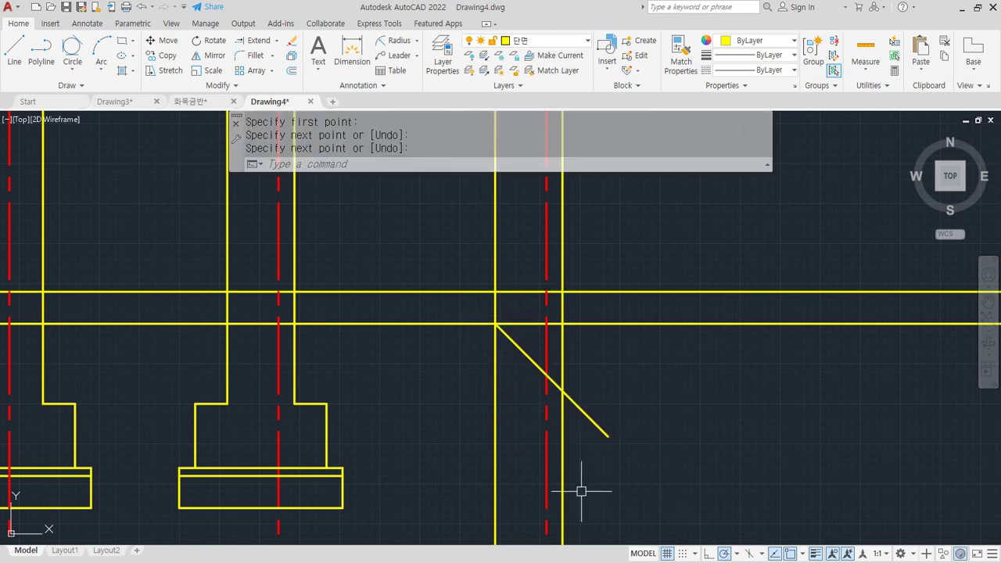
Offset the third wall's right face 250 to the left
{"action": "key", "text": "ctrl+2"}
{"action": "mouse_move", "coordinate": [563, 427]}
{"action": "left_mouse_down"}
{"action": "mouse_move", "coordinate": [516, 428]}
{"action": "mouse_move", "coordinate": [519, 409]}
{"action": "mouse_move", "coordinate": [526, 453]}
{"action": "left_mouse_up"}
{"action": "key", "text": "Escape"}
{"action": "type", "text": "o"}
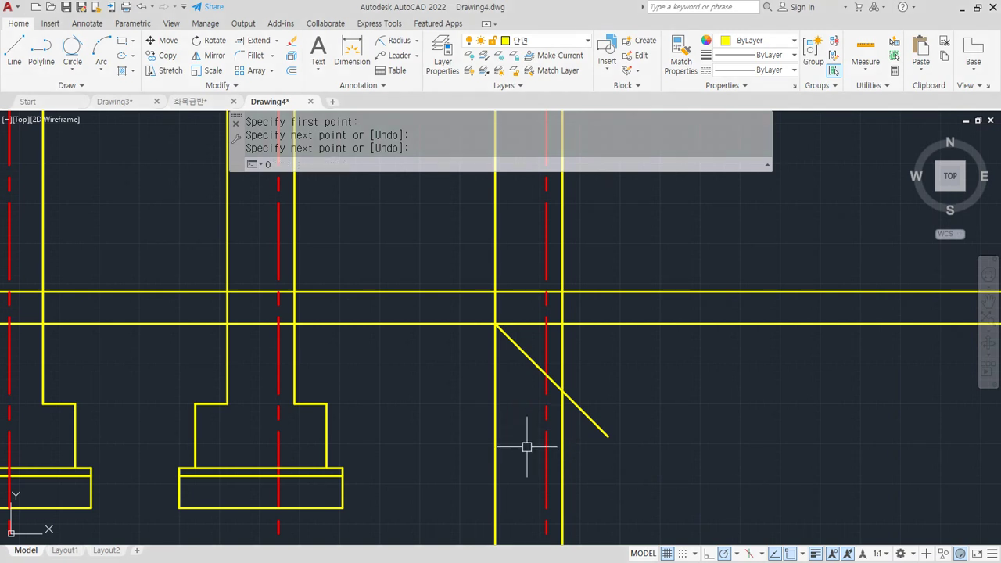
{"action": "key", "text": "Return"}
{"action": "type", "text": "250"}
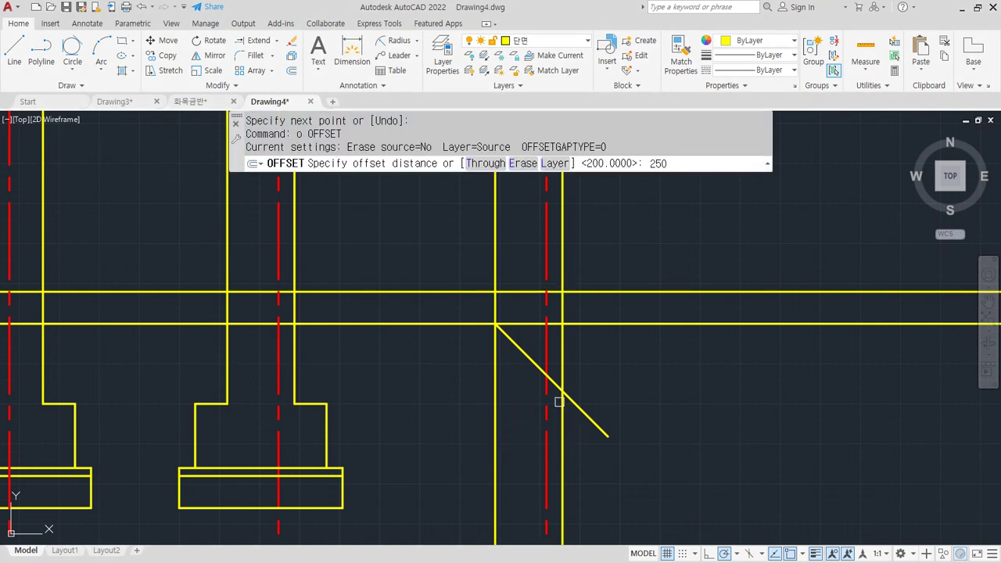
{"action": "key", "text": "Return"}
{"action": "scroll", "coordinate": [558, 402], "scroll_direction": "up", "scroll_amount": 2}
{"action": "left_click", "coordinate": [563, 412]}
{"action": "left_click", "coordinate": [495, 413]}
{"action": "key", "text": "Return"}
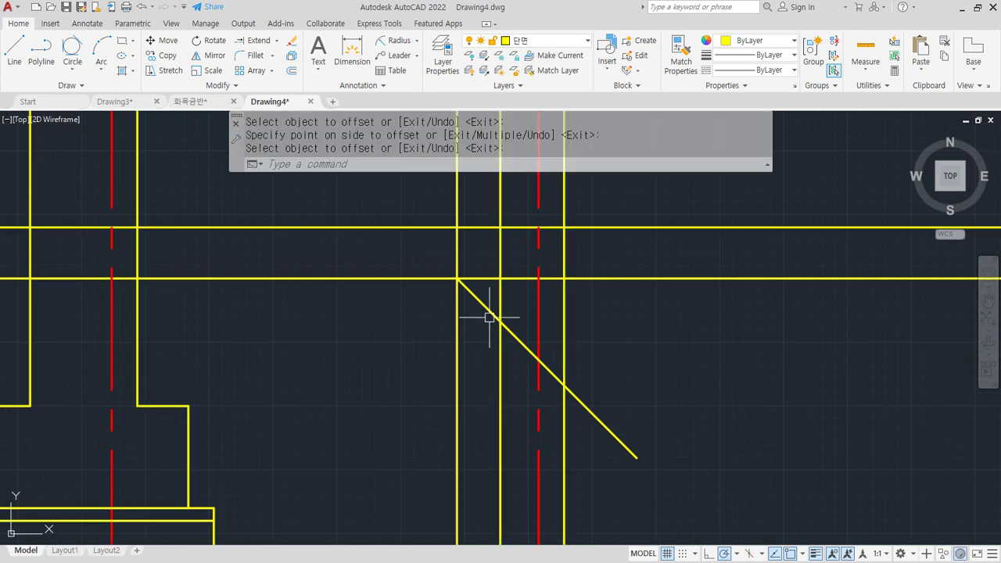
Draw horizontal lines rightward across the third wall from the second footing's upper corner and the upper corner of its thin base layer
{"action": "type", "text": "l"}
{"action": "key", "text": "Return"}
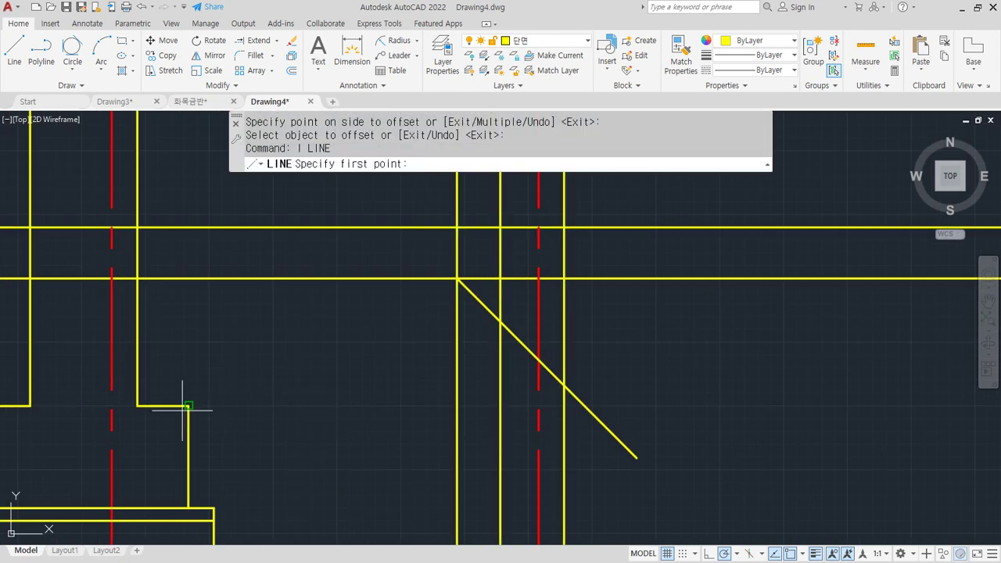
{"action": "left_click", "coordinate": [188, 406]}
{"action": "left_click", "coordinate": [853, 405]}
{"action": "key", "text": "Return"}
{"action": "middle_click_drag", "start_coordinate": [456, 426], "coordinate": [478, 353]}
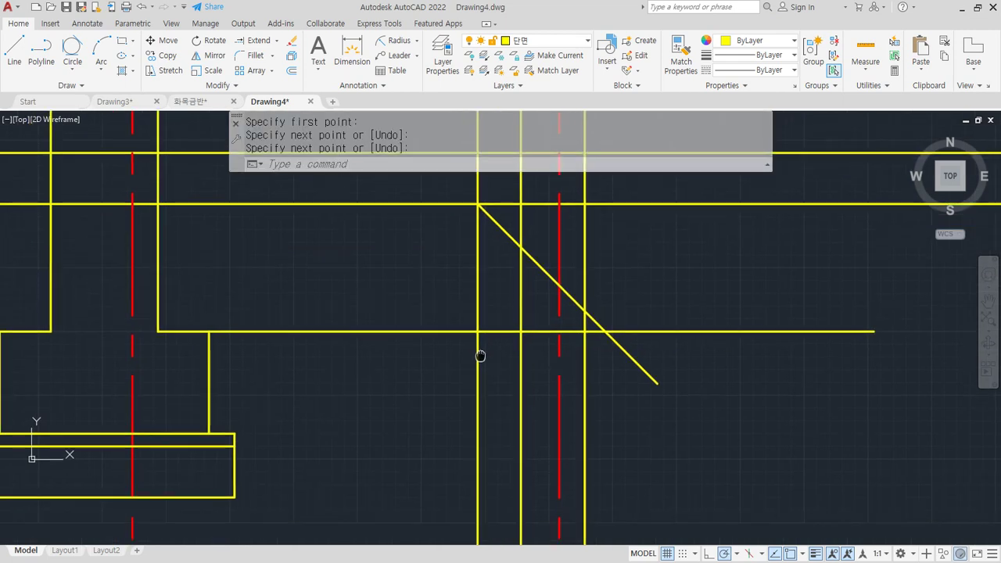
{"action": "key", "text": "Return"}
{"action": "left_click", "coordinate": [234, 433]}
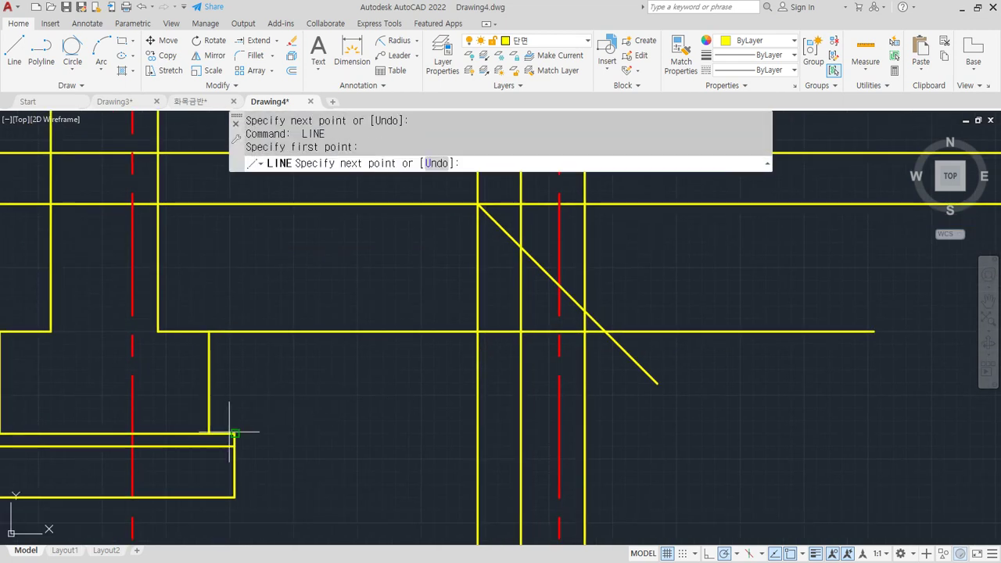
{"action": "left_click", "coordinate": [912, 433]}
{"action": "key", "text": "Return"}
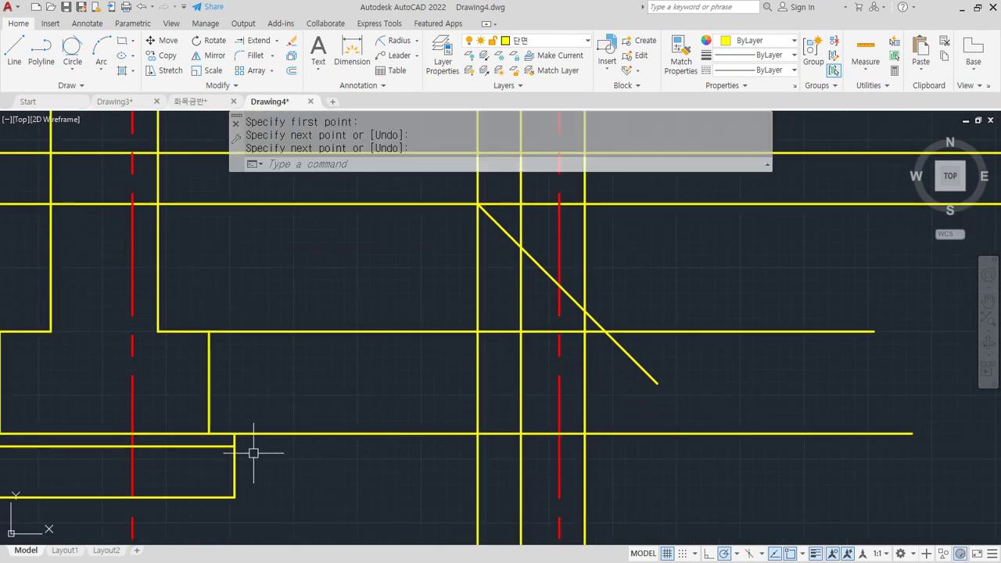
Draw horizontal lines rightward across the third wall from the underside of the second footing's thin layer and from its bottom layer's base
{"action": "key", "text": "Return"}
{"action": "left_click", "coordinate": [233, 446]}
{"action": "left_click", "coordinate": [903, 446]}
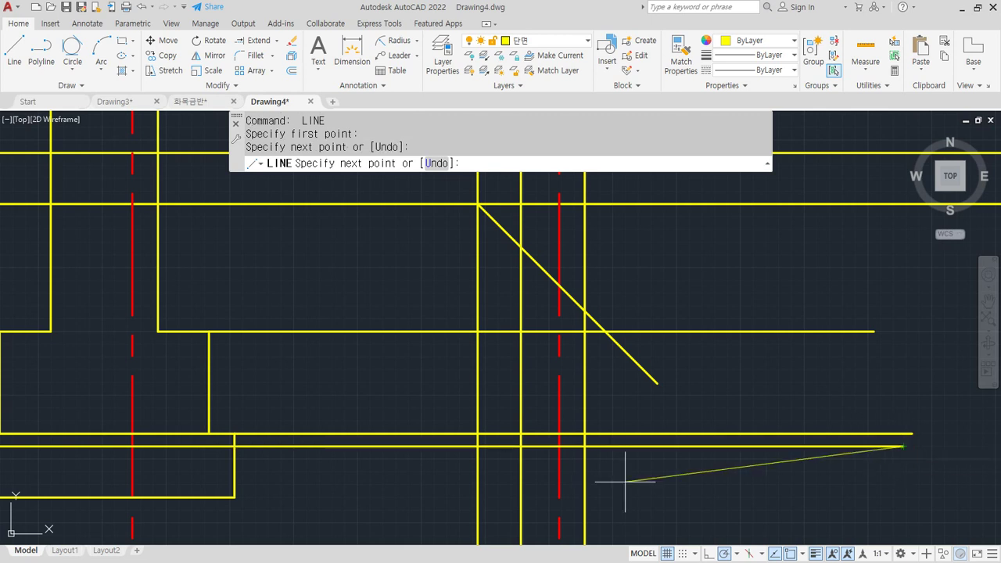
{"action": "key", "text": "Return"}
{"action": "key", "text": "Return"}
{"action": "left_click", "coordinate": [233, 498]}
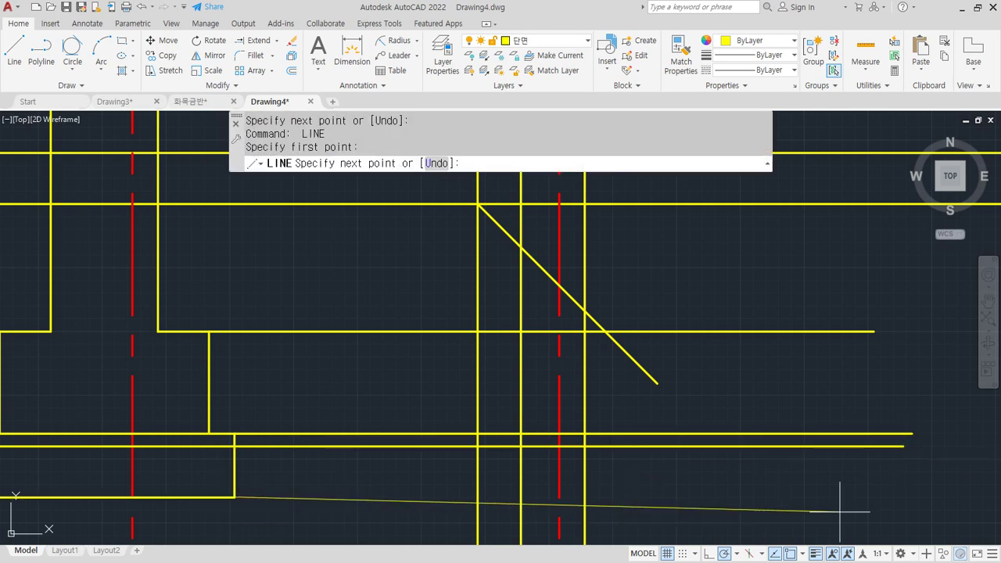
{"action": "left_click", "coordinate": [906, 497]}
{"action": "key", "text": "Return"}
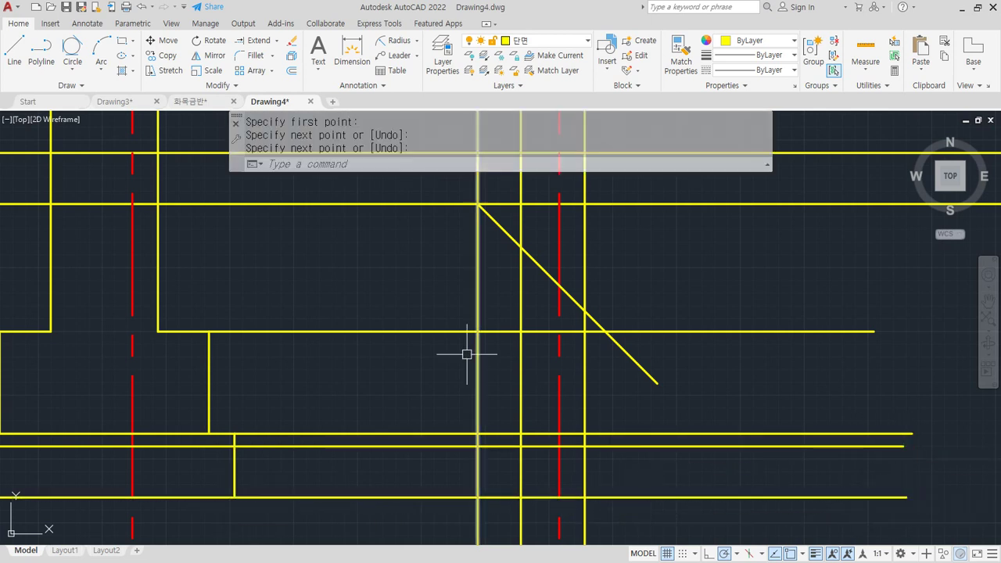
Fillet the diagonal with the third wall's left face above and the 250 offset line below
{"action": "type", "text": "f"}
{"action": "key", "text": "Return"}
{"action": "left_click", "coordinate": [478, 218]}
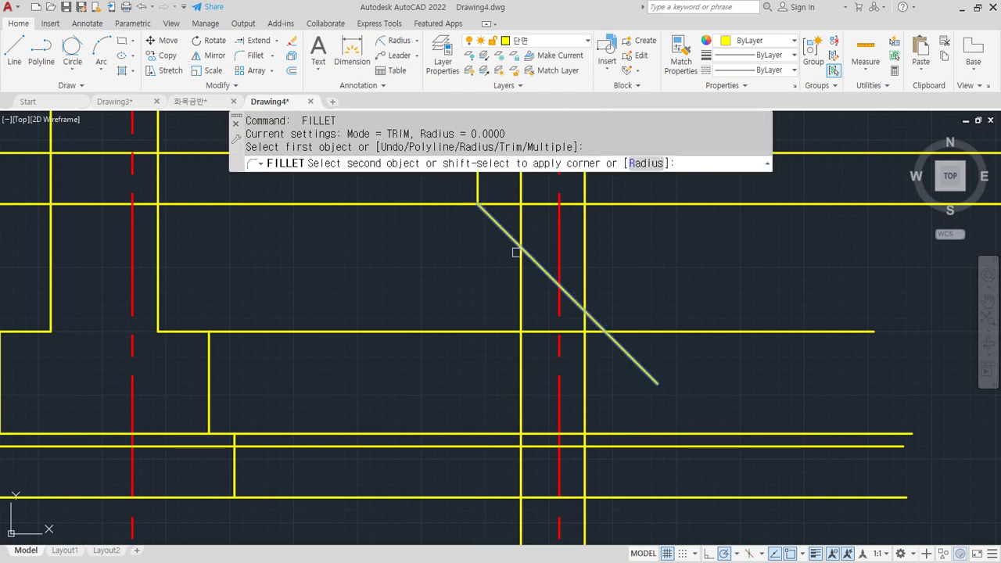
{"action": "left_click", "coordinate": [521, 286]}
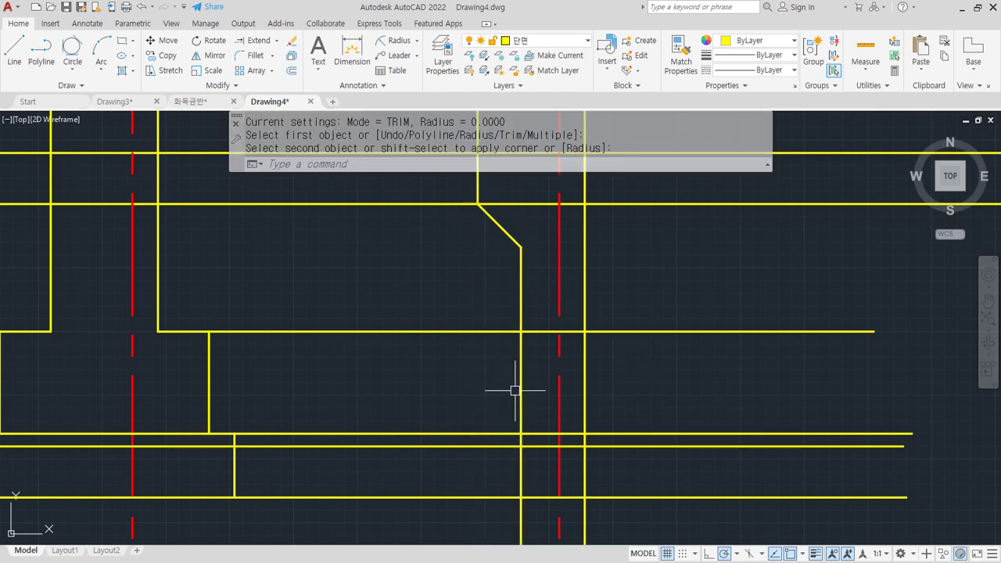
Offset the third wall's lower left and right faces 200 outward to set the footing's sides
{"action": "type", "text": "o"}
{"action": "key", "text": "Return"}
{"action": "type", "text": "200"}
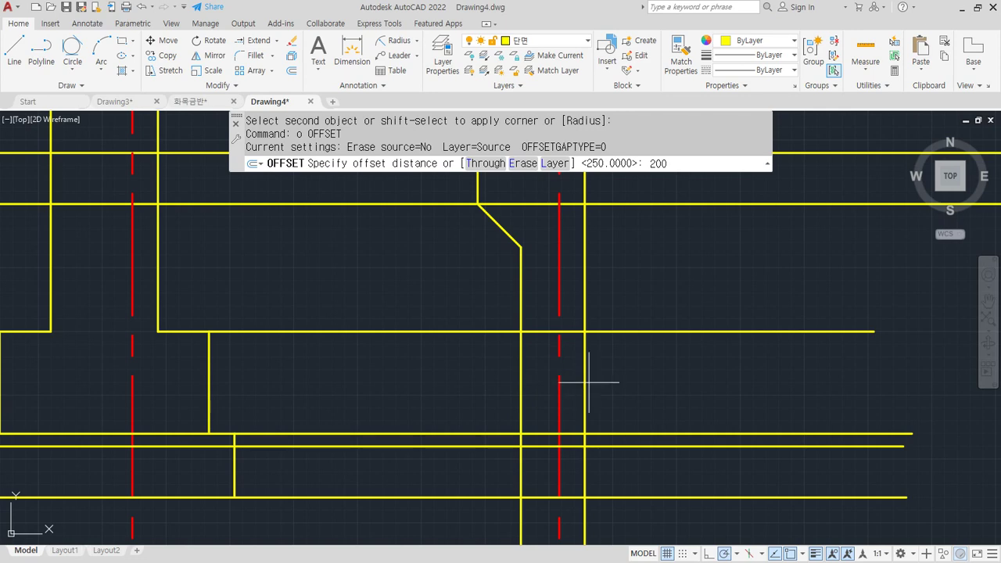
{"action": "key", "text": "Return"}
{"action": "left_click", "coordinate": [584, 370]}
{"action": "left_click", "coordinate": [595, 372]}
{"action": "left_click", "coordinate": [521, 376]}
{"action": "left_click", "coordinate": [449, 384]}
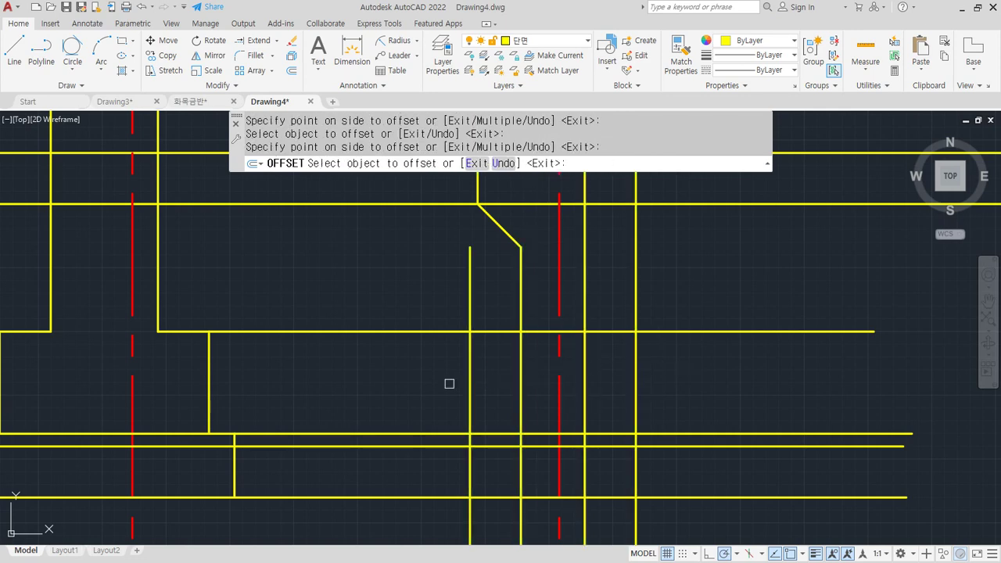
Try offsetting the third footing's left side 50 outward and erase the resulting line
{"action": "key", "text": "Return"}
{"action": "key", "text": "Return"}
{"action": "type", "text": "50"}
{"action": "key", "text": "Return"}
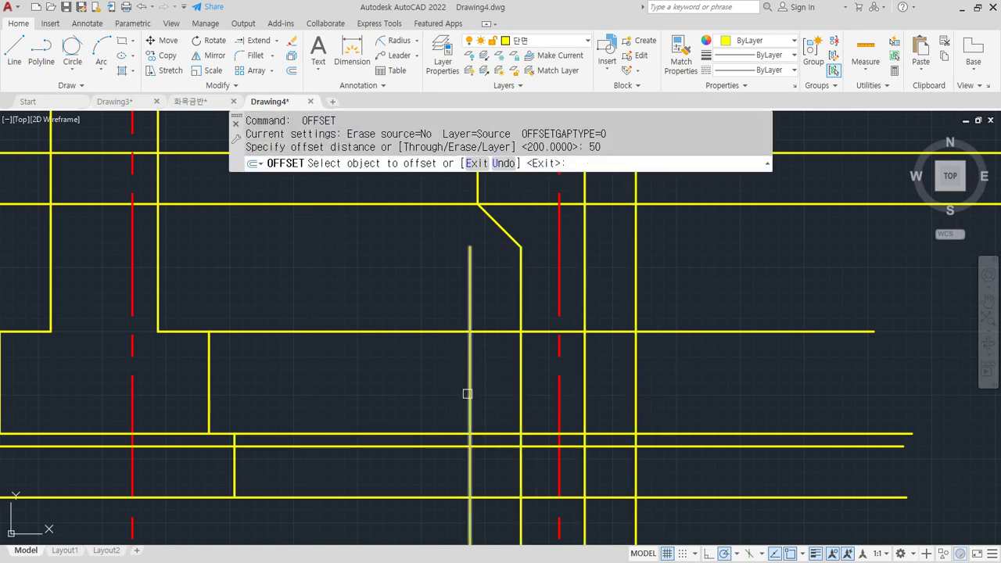
{"action": "left_click", "coordinate": [470, 393]}
{"action": "left_click", "coordinate": [429, 391]}
{"action": "key", "text": "Escape"}
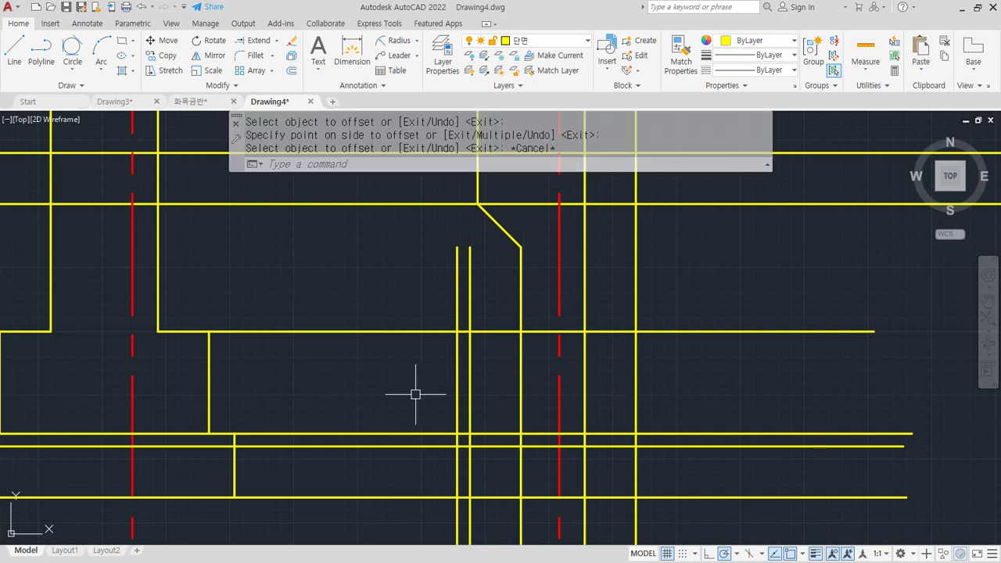
{"action": "left_click", "coordinate": [457, 385]}
{"action": "type", "text": "e"}
{"action": "key", "text": "Return"}
Offset the third footing's left and right sides 100 outward for the edges of its base layers
{"action": "type", "text": "o"}
{"action": "key", "text": "Return"}
{"action": "type", "text": "100"}
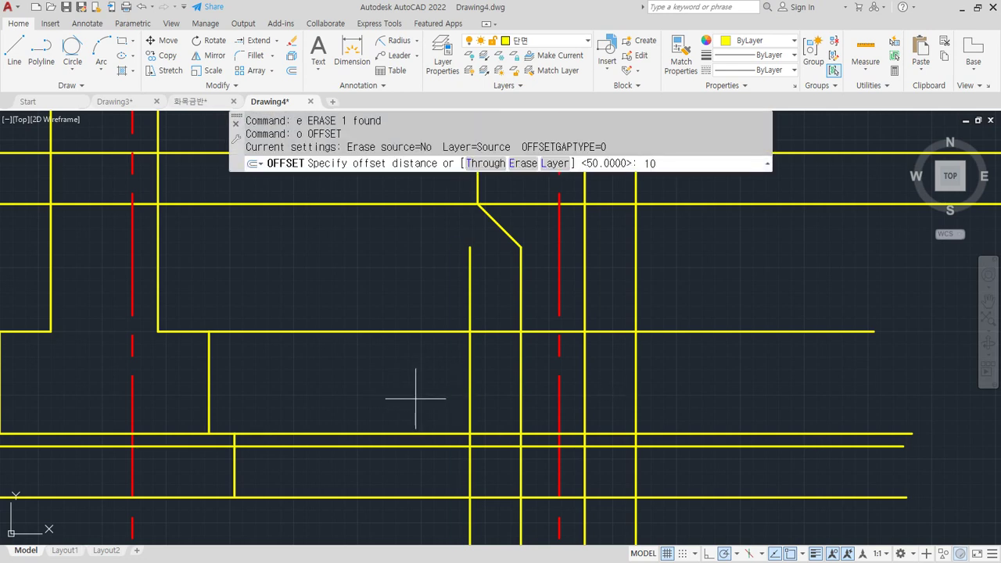
{"action": "key", "text": "Return"}
{"action": "left_click", "coordinate": [468, 383]}
{"action": "left_click", "coordinate": [464, 383]}
{"action": "left_click", "coordinate": [642, 395]}
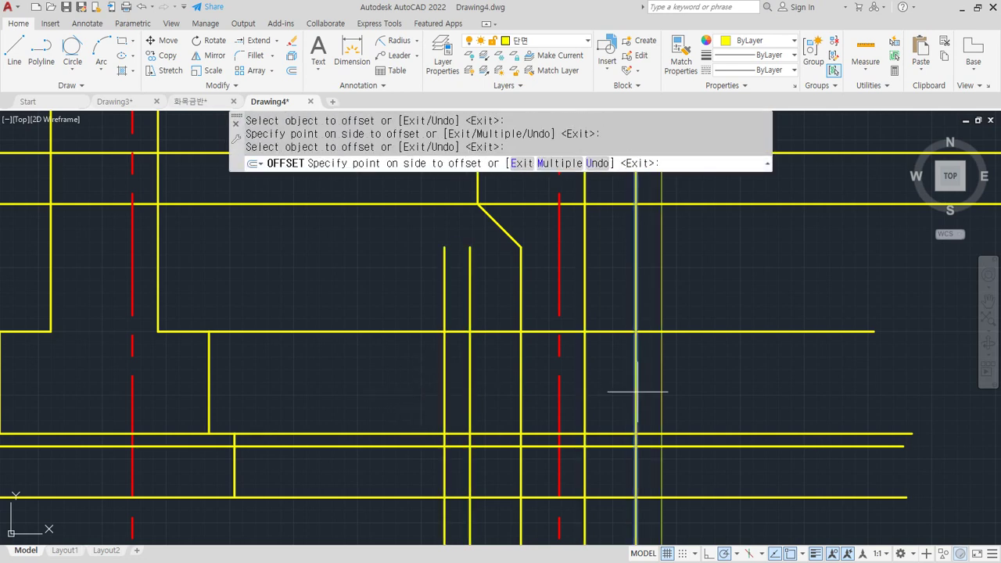
{"action": "left_click", "coordinate": [670, 379]}
Trim the third footing's top line between the wall faces and fillet its left shoulder with the wall face and footing side
{"action": "type", "text": "t"}
{"action": "key", "text": "Return"}
{"action": "left_click", "coordinate": [540, 331]}
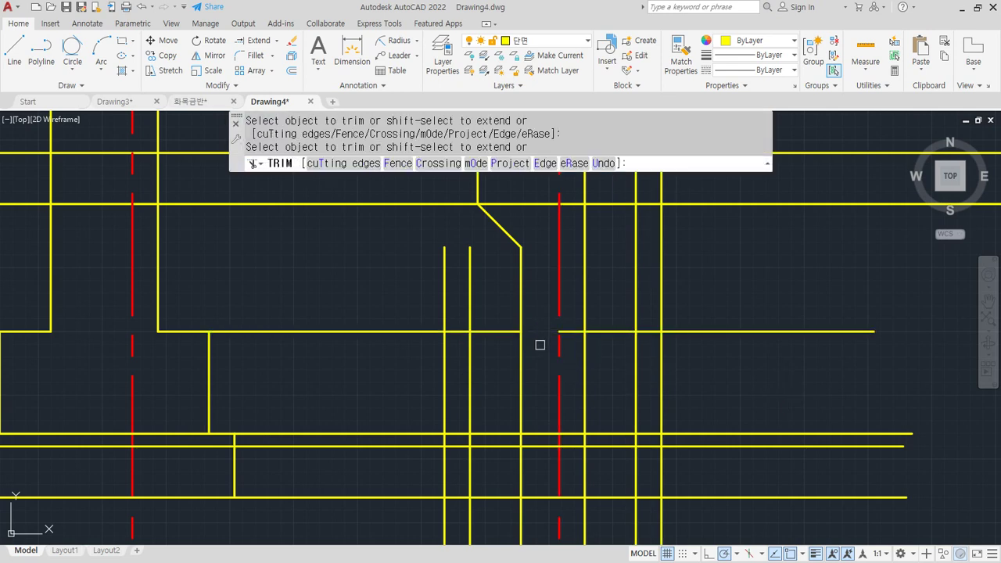
{"action": "key", "text": "Return"}
{"action": "type", "text": "f"}
{"action": "key", "text": "Return"}
{"action": "left_click", "coordinate": [521, 318]}
{"action": "left_click", "coordinate": [470, 383]}
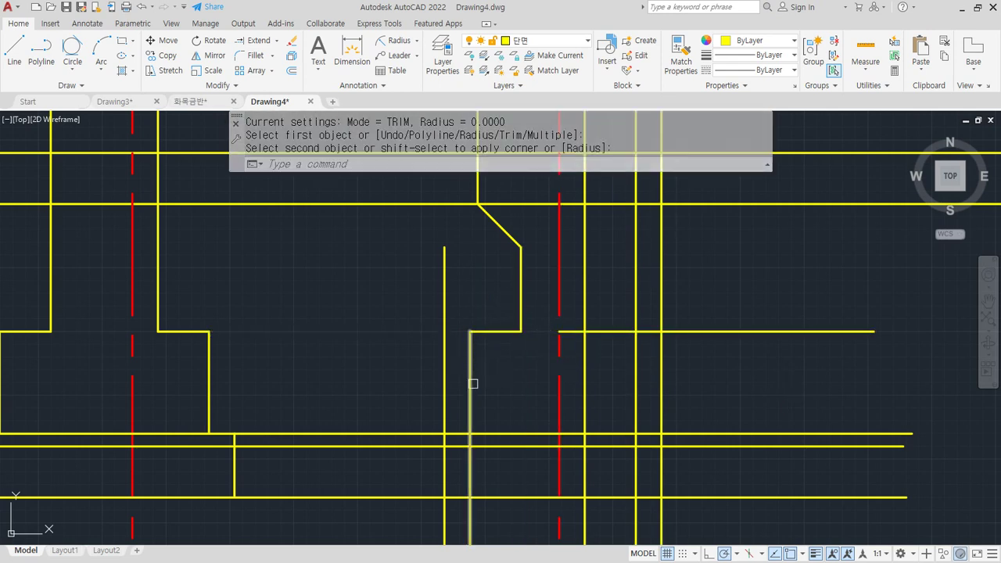
Fillet the third footing's left and right sides with its bottom line
{"action": "key", "text": "Return"}
{"action": "left_click", "coordinate": [472, 384]}
{"action": "left_click", "coordinate": [501, 430]}
{"action": "key", "text": "Return"}
{"action": "left_click", "coordinate": [622, 432]}
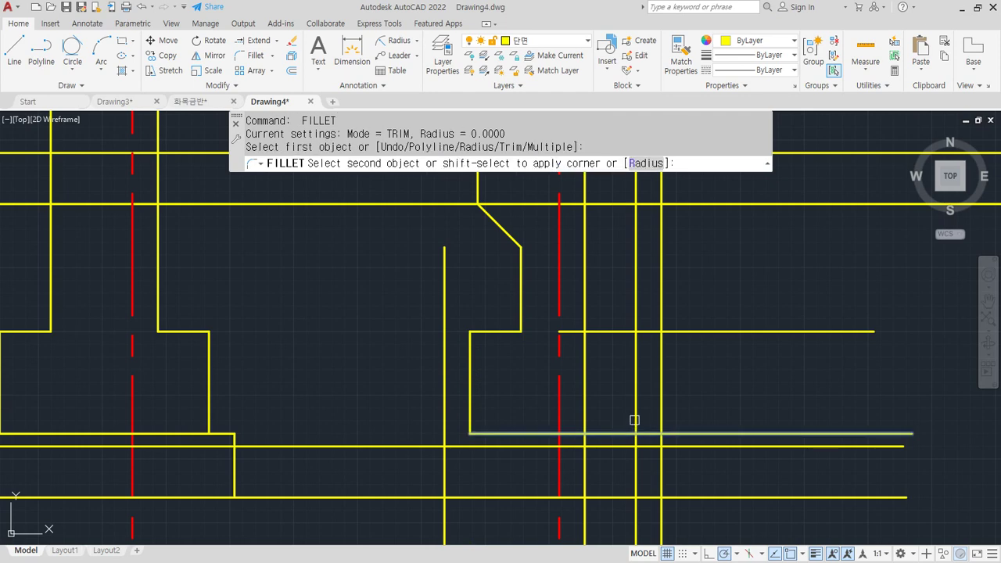
{"action": "left_click", "coordinate": [635, 414]}
Fillet the third footing's top line with its right side and with the wall's right face
{"action": "key", "text": "Return"}
{"action": "left_click", "coordinate": [635, 357]}
{"action": "left_click", "coordinate": [608, 332]}
{"action": "key", "text": "Return"}
{"action": "left_click", "coordinate": [594, 331]}
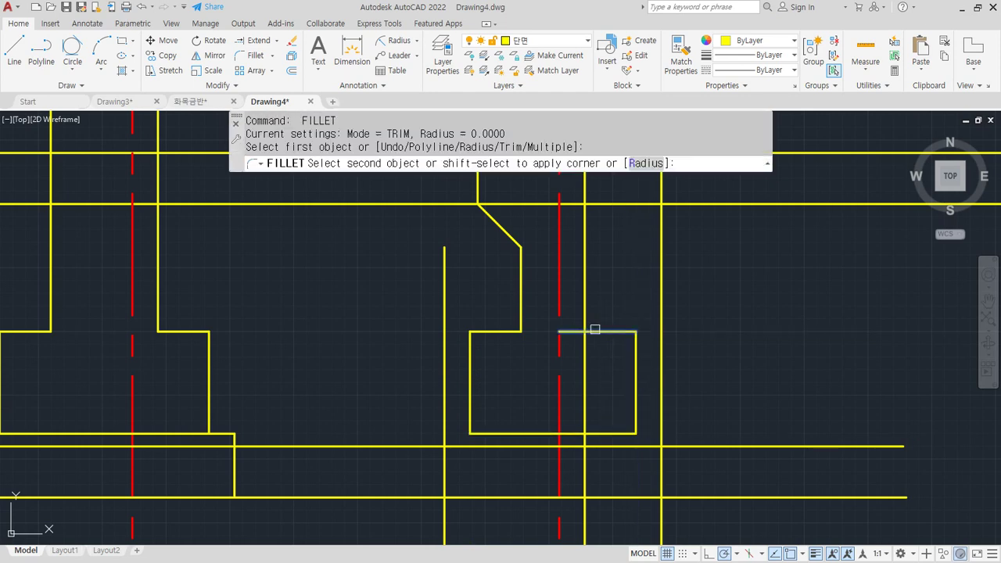
{"action": "left_click", "coordinate": [584, 308]}
Fillet the third footing's base layer at its upper left, lower left and lower right corners
{"action": "key", "text": "Return"}
{"action": "left_click", "coordinate": [444, 461]}
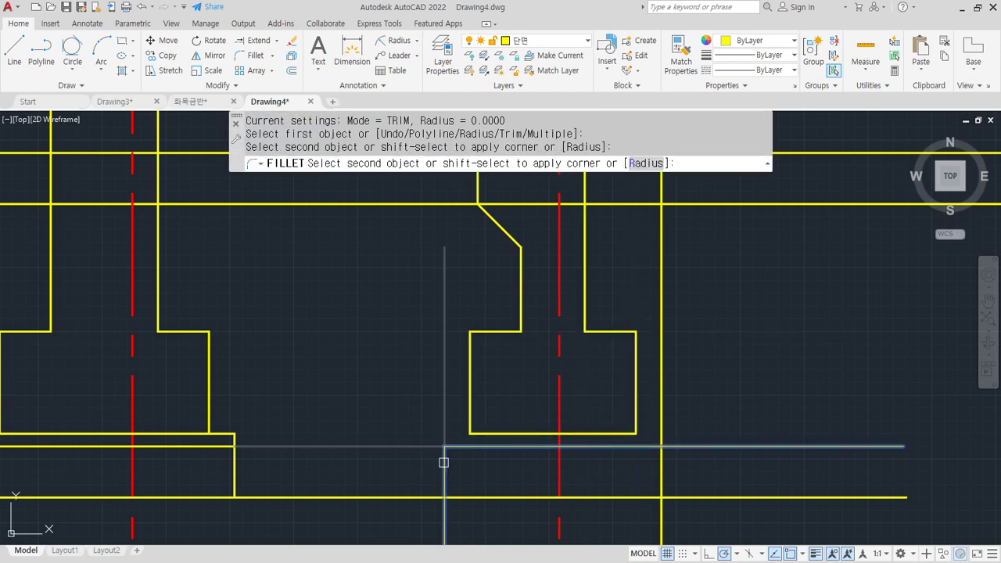
{"action": "left_click", "coordinate": [453, 446]}
{"action": "key", "text": "Return"}
{"action": "left_click", "coordinate": [444, 478]}
{"action": "left_click", "coordinate": [467, 497]}
{"action": "key", "text": "Return"}
{"action": "left_click", "coordinate": [648, 497]}
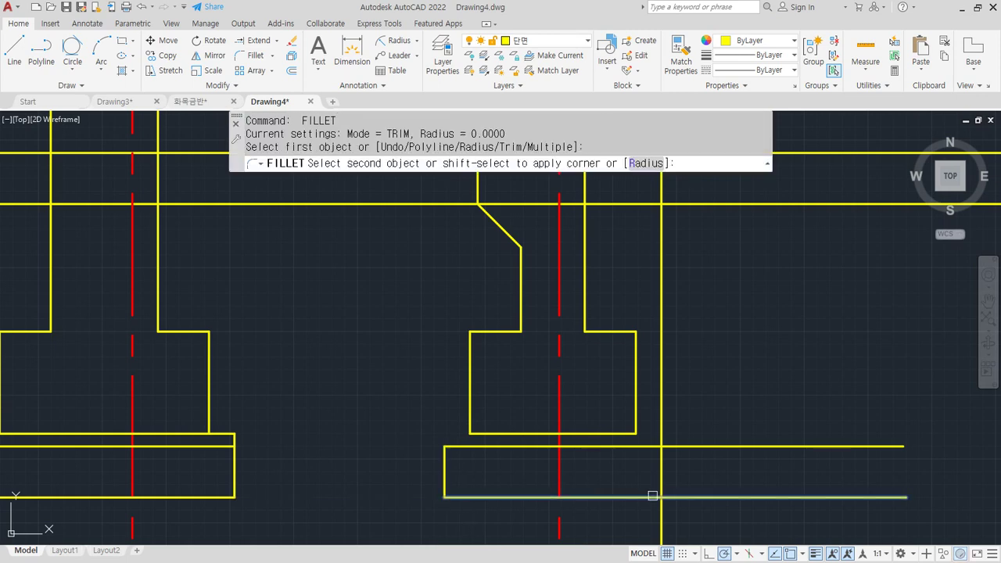
{"action": "left_click", "coordinate": [661, 472]}
Fillet the base layer's upper right corner and join the outer edges to the footing's bottom line to close the thin layer
{"action": "key", "text": "Return"}
{"action": "left_click", "coordinate": [662, 465]}
{"action": "left_click", "coordinate": [661, 460]}
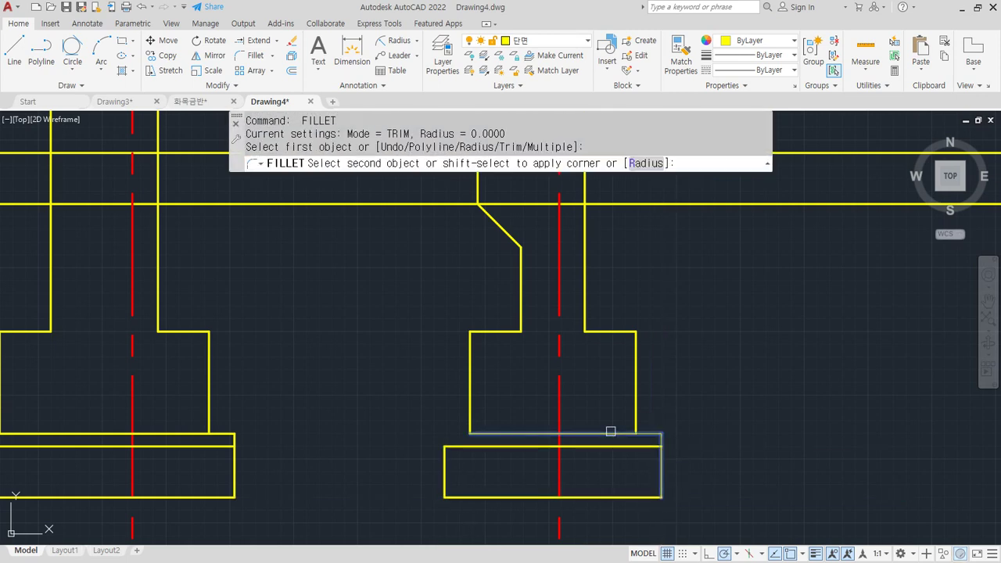
{"action": "left_click", "coordinate": [633, 433]}
{"action": "key", "text": "Return"}
{"action": "left_click", "coordinate": [488, 433]}
{"action": "left_click", "coordinate": [442, 461]}
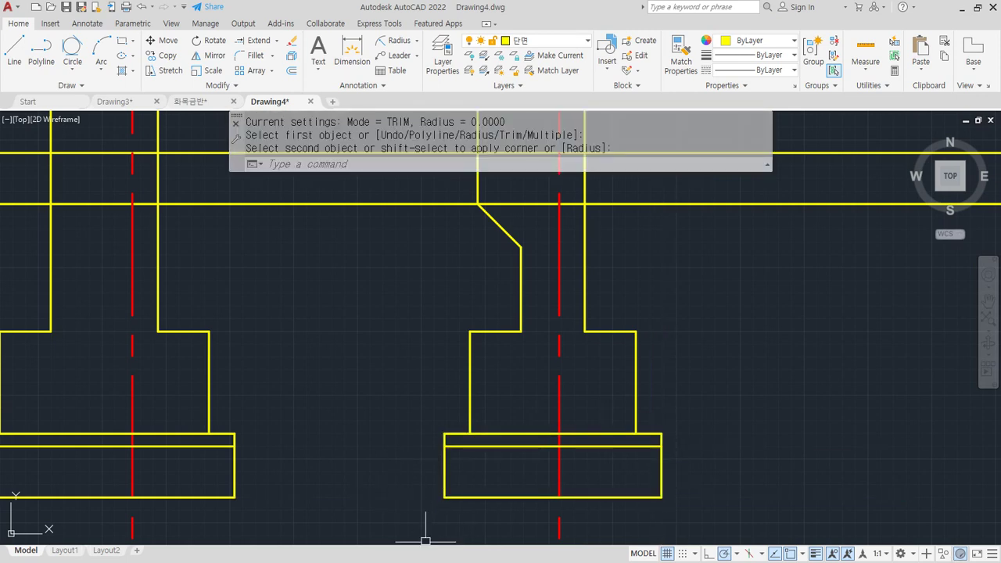
Erase the lower of the two long horizontal lines crossing the walls above the footings
{"action": "scroll", "coordinate": [579, 435], "scroll_direction": "down", "scroll_amount": 4}
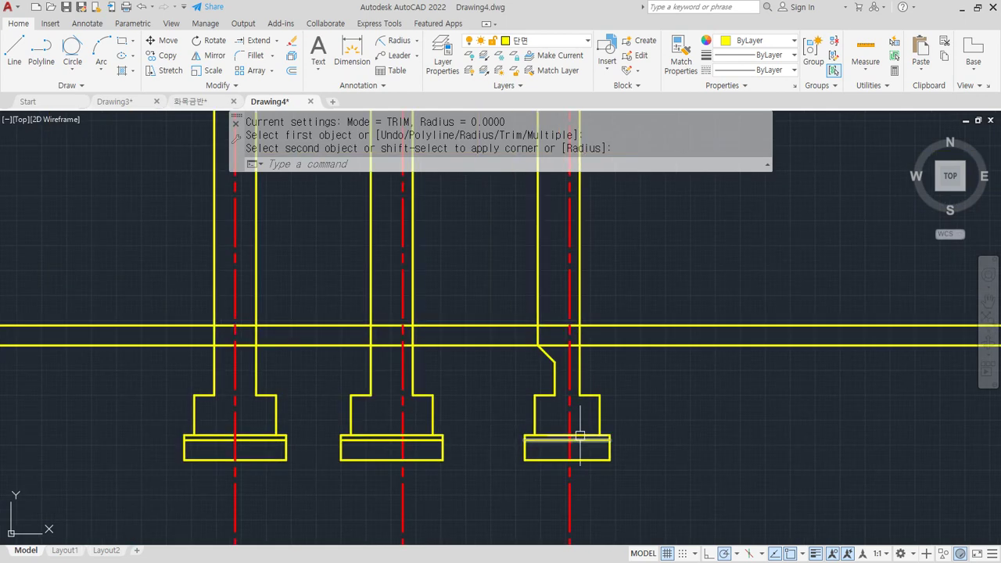
{"action": "key", "text": "Escape"}
{"action": "left_click", "coordinate": [659, 344]}
{"action": "type", "text": "e"}
{"action": "key", "text": "Return"}
{"action": "scroll", "coordinate": [595, 387], "scroll_direction": "up", "scroll_amount": 2}
{"action": "mouse_move", "coordinate": [552, 387]}
{"action": "middle_mouse_down"}
{"action": "mouse_move", "coordinate": [623, 422]}
{"action": "mouse_move", "coordinate": [770, 417]}
{"action": "middle_mouse_up"}
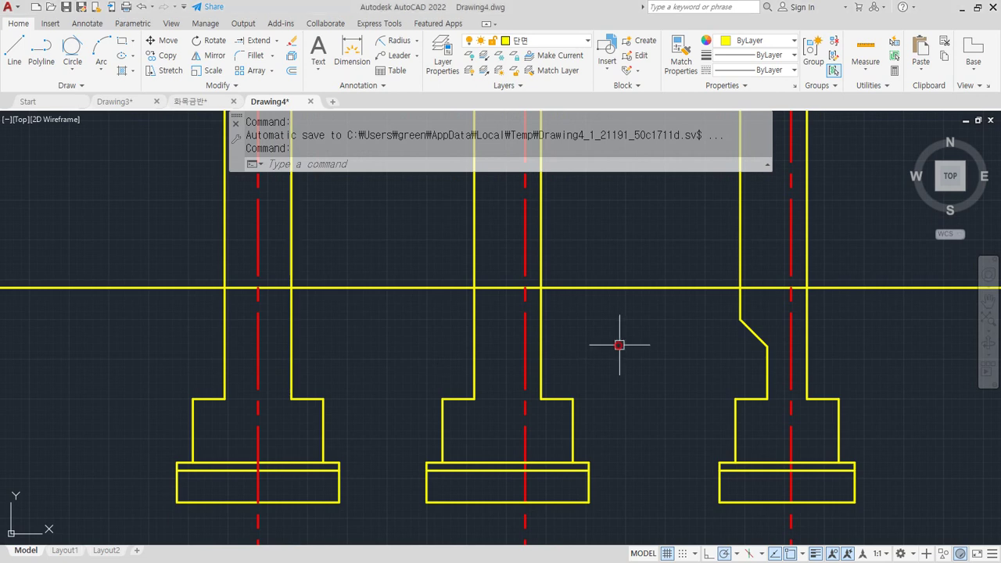
Copy the third wall's centerline horizontally to the right as the fourth wall's centerline
{"action": "middle_click_drag", "start_coordinate": [845, 353], "coordinate": [407, 383]}
{"action": "type", "text": "cp"}
{"action": "key", "text": "Return"}
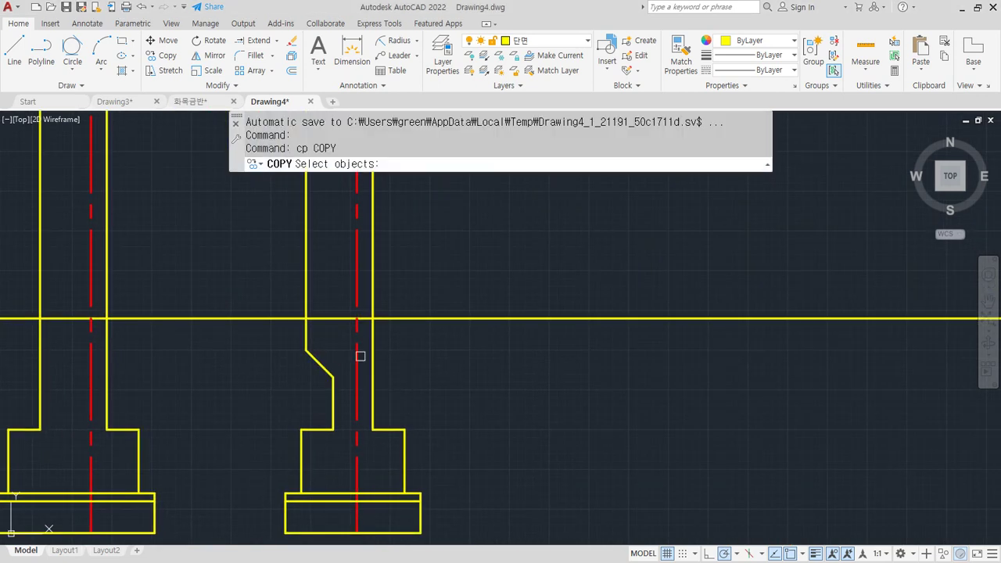
{"action": "left_click", "coordinate": [358, 353]}
{"action": "key", "text": "Return"}
{"action": "left_click", "coordinate": [358, 319]}
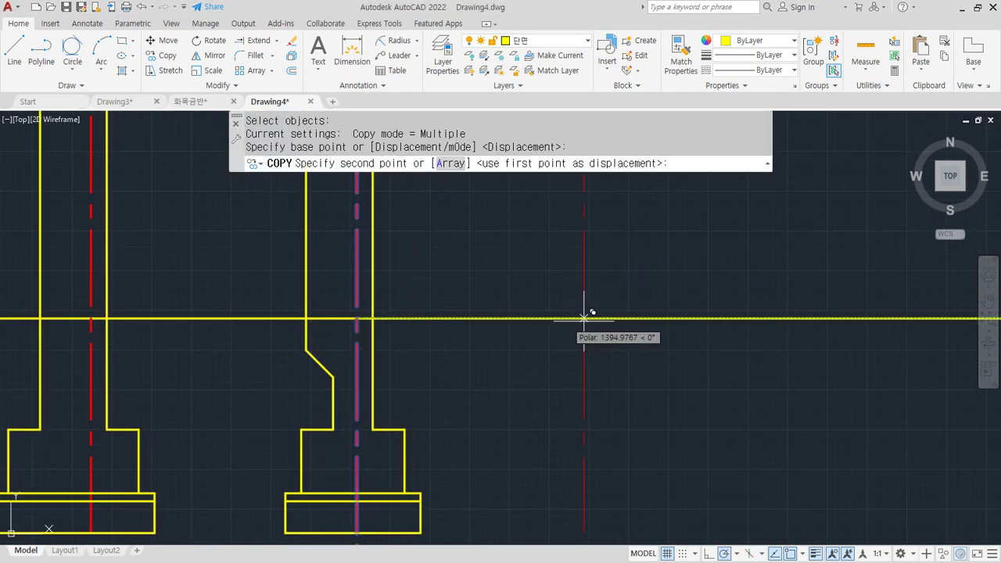
{"action": "left_click", "coordinate": [597, 326]}
{"action": "key", "text": "Return"}
Offset the fourth centerline 100 to each side for the wall faces
{"action": "type", "text": "o"}
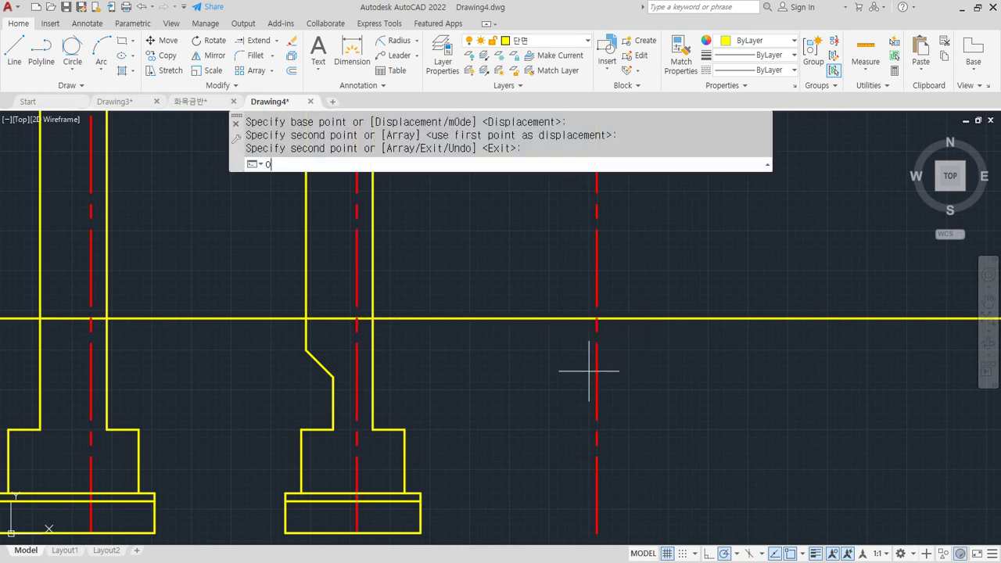
{"action": "key", "text": "Return"}
{"action": "type", "text": "1"}
{"action": "key", "text": "Return"}
{"action": "left_click", "coordinate": [597, 372]}
{"action": "left_click", "coordinate": [604, 372]}
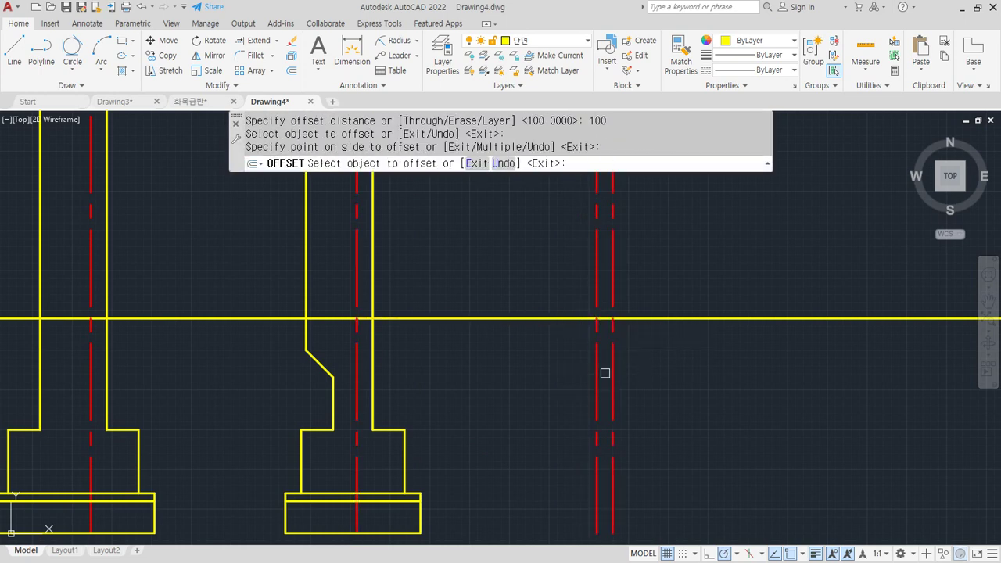
{"action": "left_click", "coordinate": [597, 372]}
{"action": "left_click", "coordinate": [547, 383]}
Match the two offset wall lines to the properties of the yellow horizontal section line
{"action": "type", "text": "ma"}
{"action": "key", "text": "Return"}
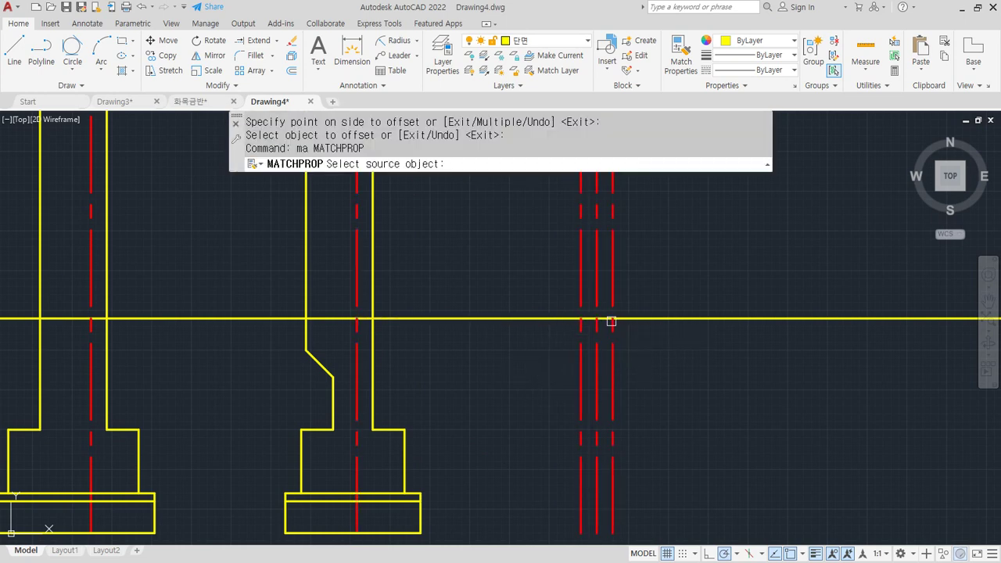
{"action": "left_click", "coordinate": [610, 319]}
{"action": "left_click", "coordinate": [613, 344]}
{"action": "left_click", "coordinate": [580, 383]}
{"action": "key", "text": "Return"}
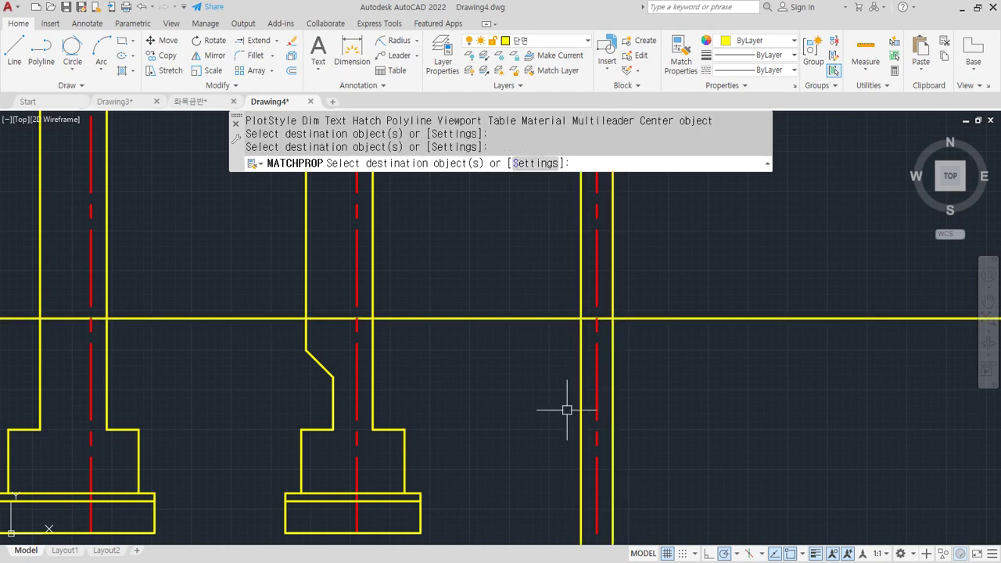
{"action": "type", "text": "l"}
{"action": "key", "text": "Return"}
{"action": "key", "text": "Escape"}
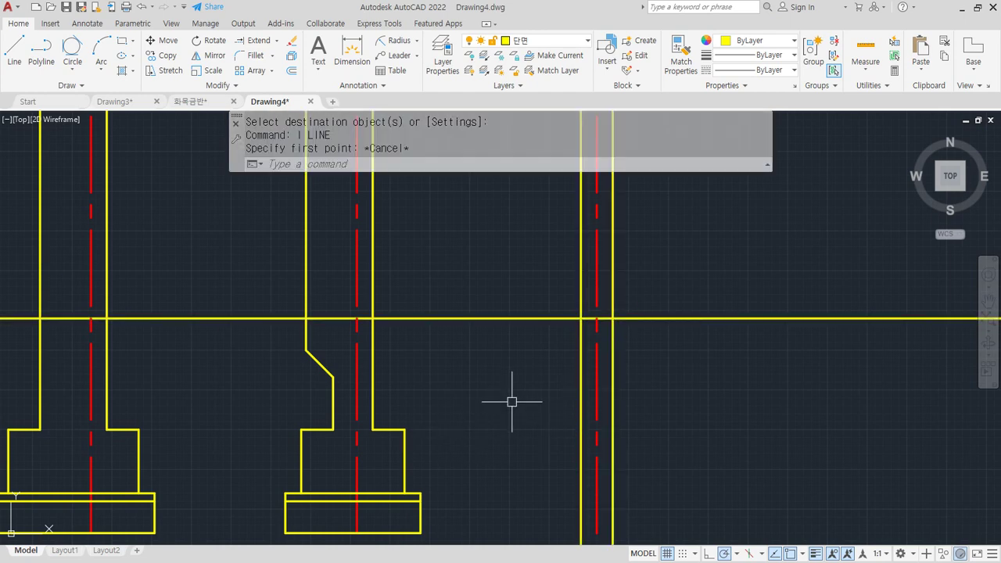
Offset the long horizontal line 700 downward for the fourth footing's top
{"action": "type", "text": "o"}
{"action": "key", "text": "Return"}
{"action": "type", "text": "700"}
{"action": "key", "text": "Return"}
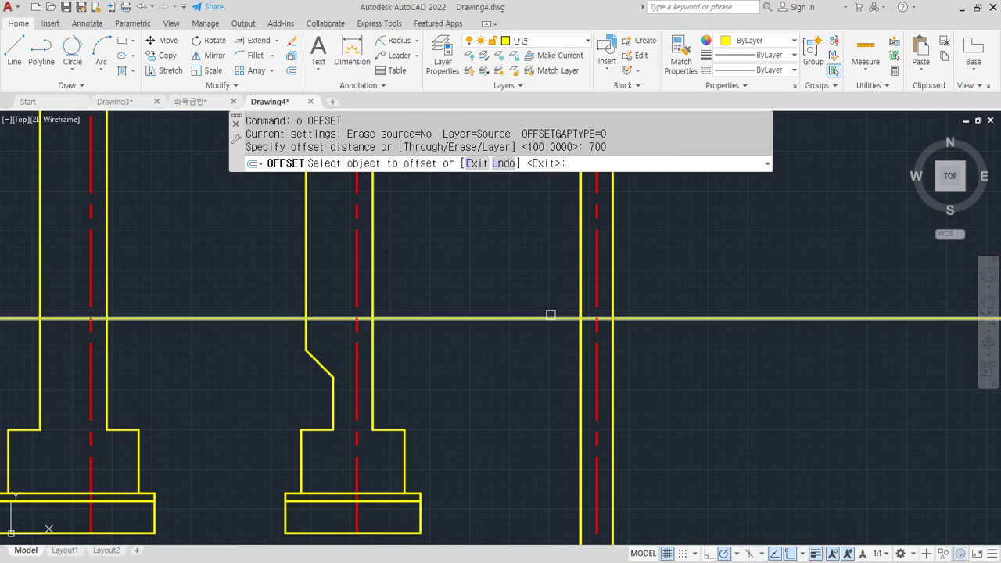
{"action": "left_click", "coordinate": [549, 318]}
{"action": "left_click", "coordinate": [543, 408]}
{"action": "key", "text": "Return"}
Offset the footing's top line 400 downward for the footing's bottom
{"action": "key", "text": "Return"}
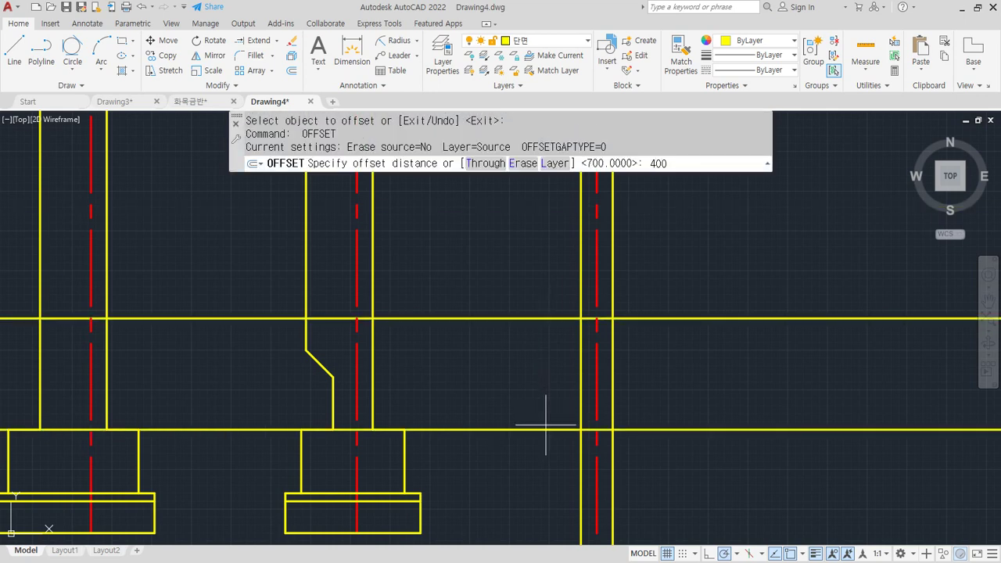
{"action": "type", "text": "400"}
{"action": "key", "text": "Return"}
{"action": "left_click", "coordinate": [546, 429]}
{"action": "left_click", "coordinate": [471, 485]}
{"action": "key", "text": "Return"}
{"action": "middle_click_drag", "start_coordinate": [471, 485], "coordinate": [447, 354]}
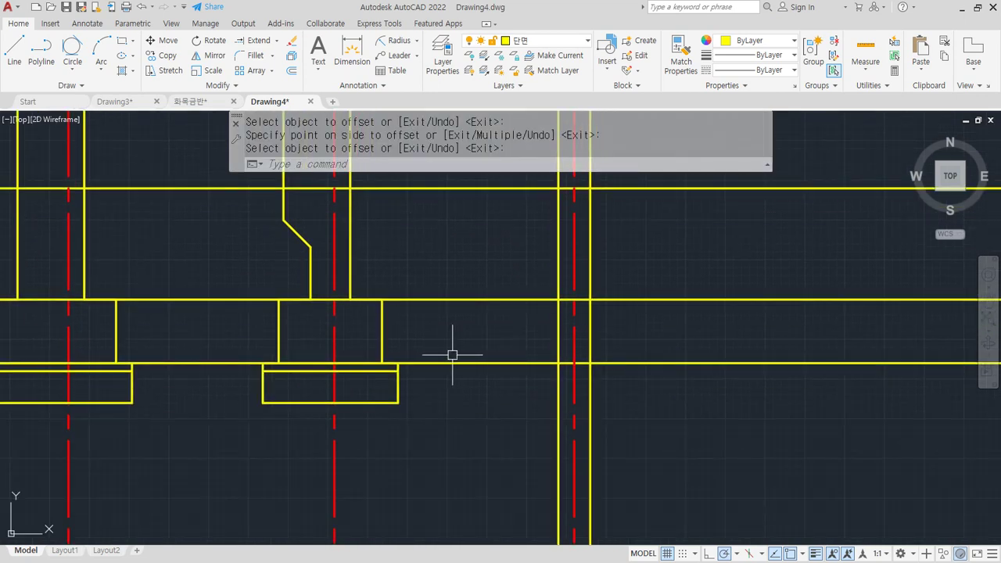
Offset the footing's bottom line 50 downward for the thin layer
{"action": "key", "text": "Return"}
{"action": "type", "text": "50"}
{"action": "key", "text": "Return"}
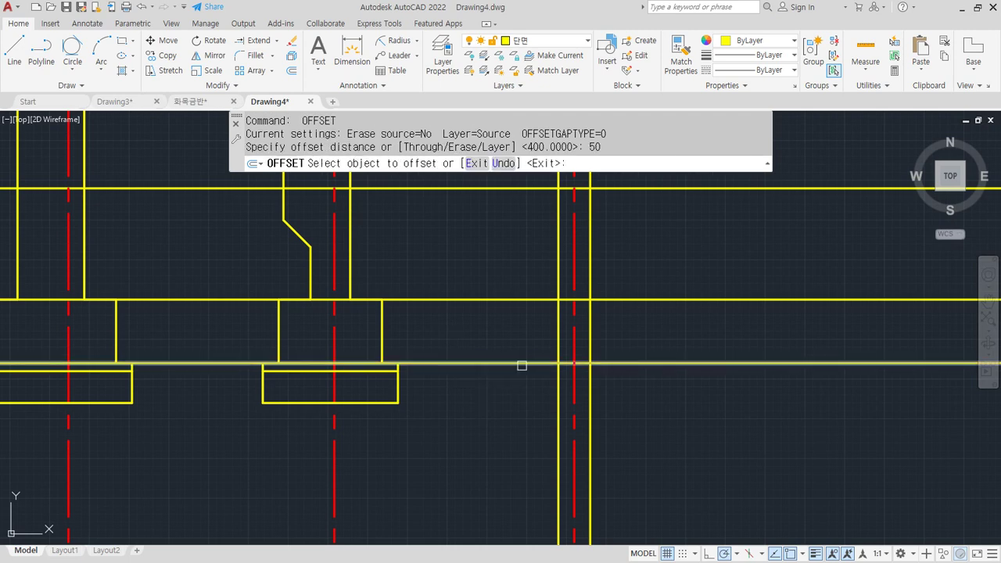
{"action": "left_click", "coordinate": [493, 364]}
{"action": "left_click", "coordinate": [518, 399]}
{"action": "key", "text": "Return"}
Offset the thin layer's lower line 200 downward for the underside of the base layer
{"action": "key", "text": "Return"}
{"action": "type", "text": "200"}
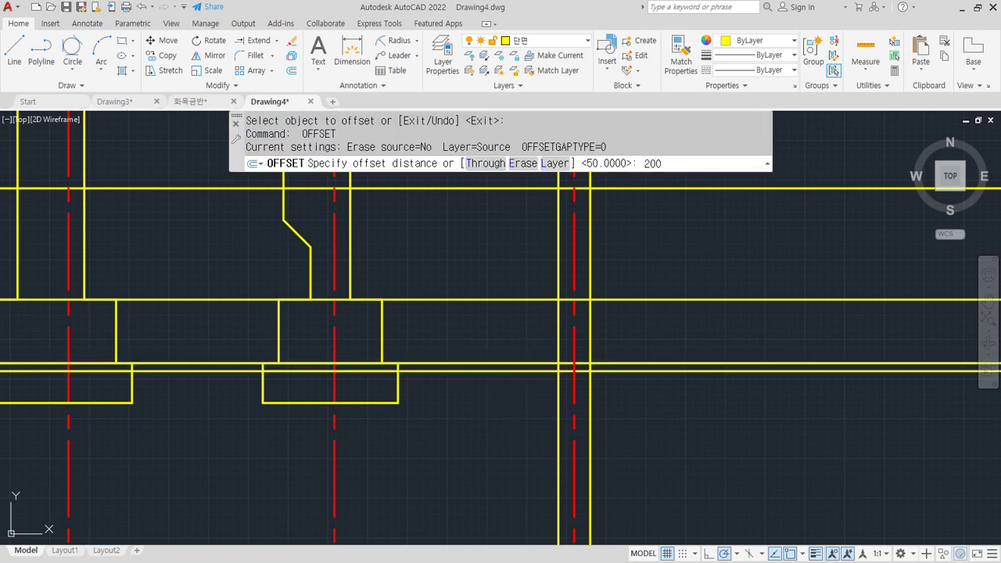
{"action": "key", "text": "Return"}
{"action": "left_click", "coordinate": [522, 373]}
{"action": "left_click", "coordinate": [532, 422]}
{"action": "key", "text": "Return"}
Offset the fourth wall's left and right faces 200 outward for the footing's sides
{"action": "type", "text": "O"}
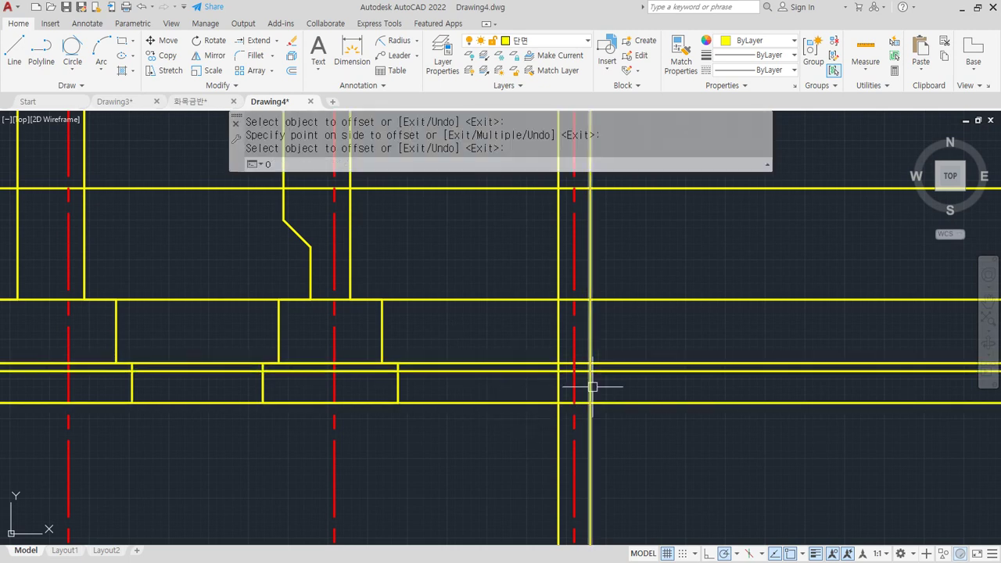
{"action": "key", "text": "Return"}
{"action": "type", "text": "200"}
{"action": "key", "text": "Return"}
{"action": "left_click", "coordinate": [558, 424]}
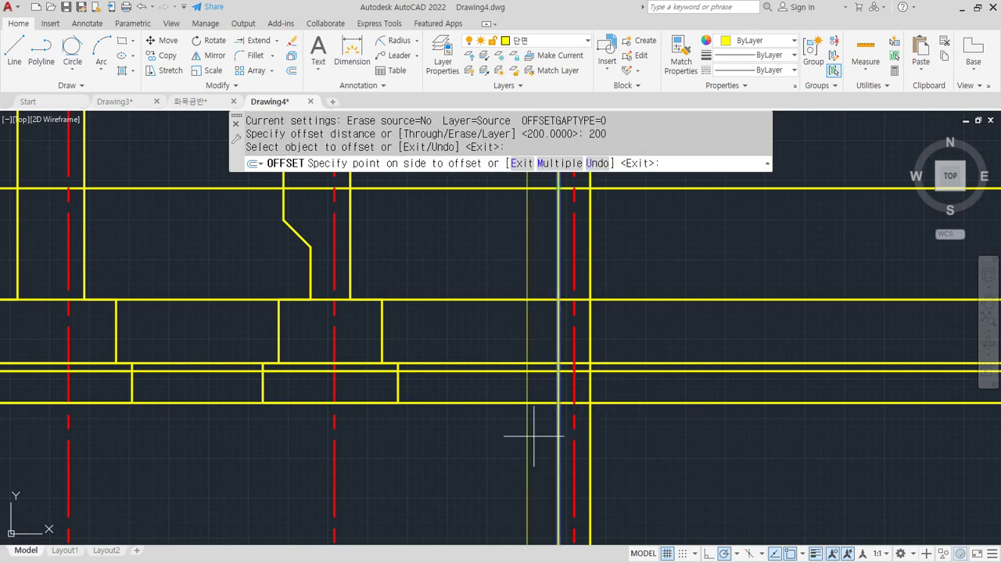
{"action": "left_click", "coordinate": [534, 437]}
{"action": "left_click", "coordinate": [589, 424]}
{"action": "left_click", "coordinate": [612, 423]}
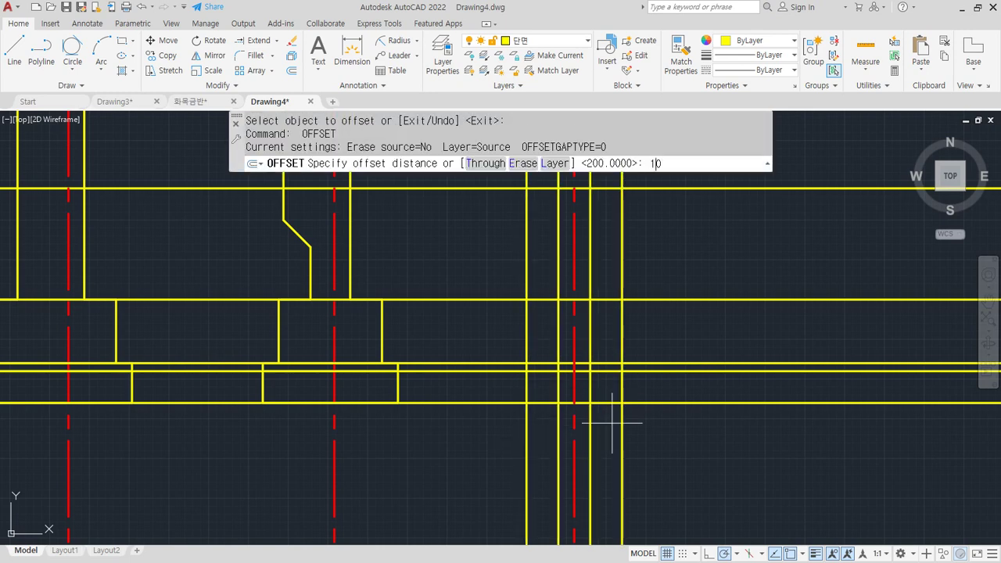
Offset the fourth footing's two sides 100 outward for the edges of its base layers
{"action": "left_click", "coordinate": [622, 426]}
{"action": "left_click", "coordinate": [639, 420]}
{"action": "left_click", "coordinate": [527, 434]}
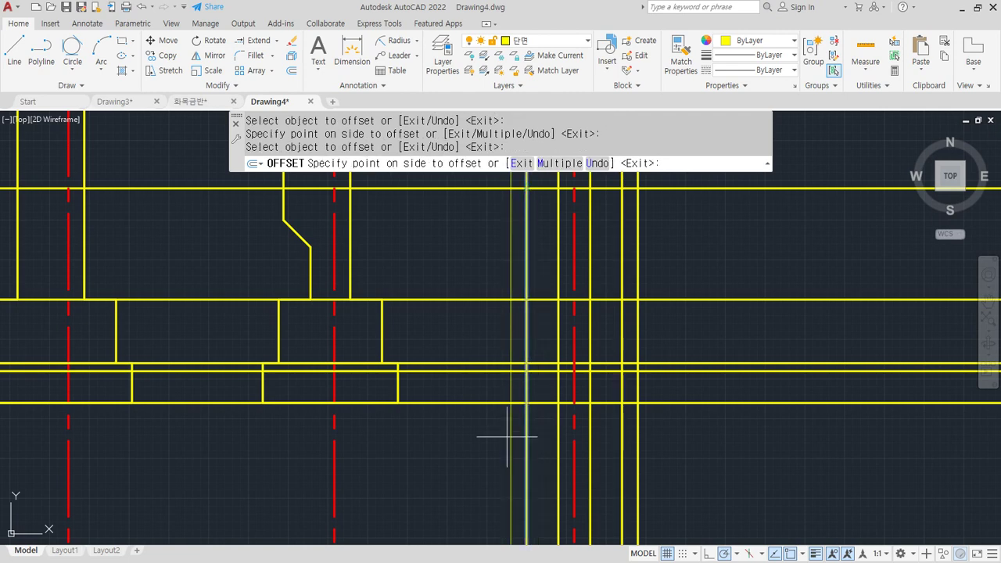
{"action": "left_click", "coordinate": [509, 432]}
{"action": "key", "text": "Return"}
Trim the fourth footing's top line between the wall faces and fillet its left shoulder with the wall face and footing side
{"action": "scroll", "coordinate": [578, 282], "scroll_direction": "up", "scroll_amount": 4}
{"action": "type", "text": "tr"}
{"action": "key", "text": "Return"}
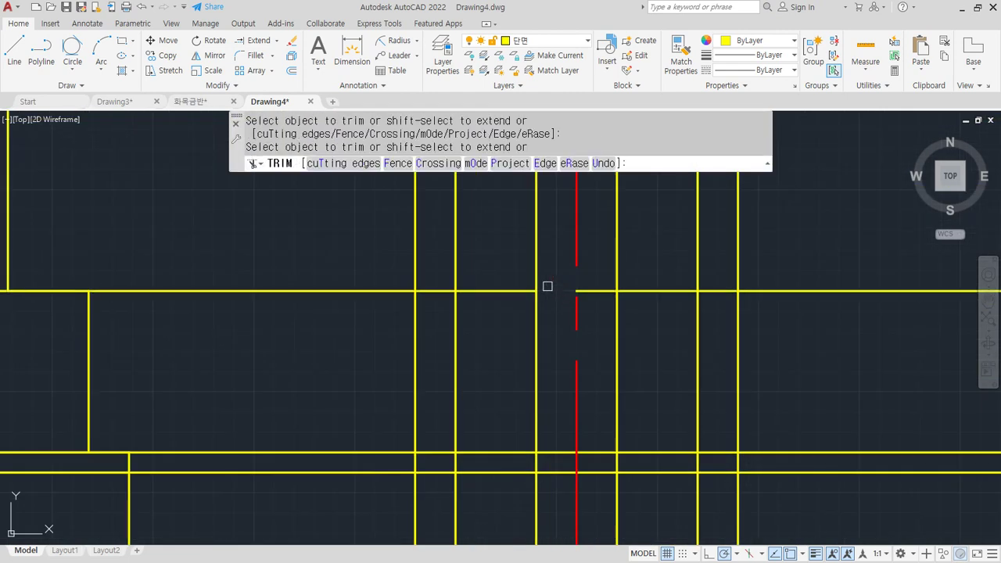
{"action": "left_click", "coordinate": [537, 268]}
{"action": "left_click", "coordinate": [495, 290]}
{"action": "key", "text": "Return"}
{"action": "left_click", "coordinate": [488, 290]}
{"action": "left_click", "coordinate": [458, 316]}
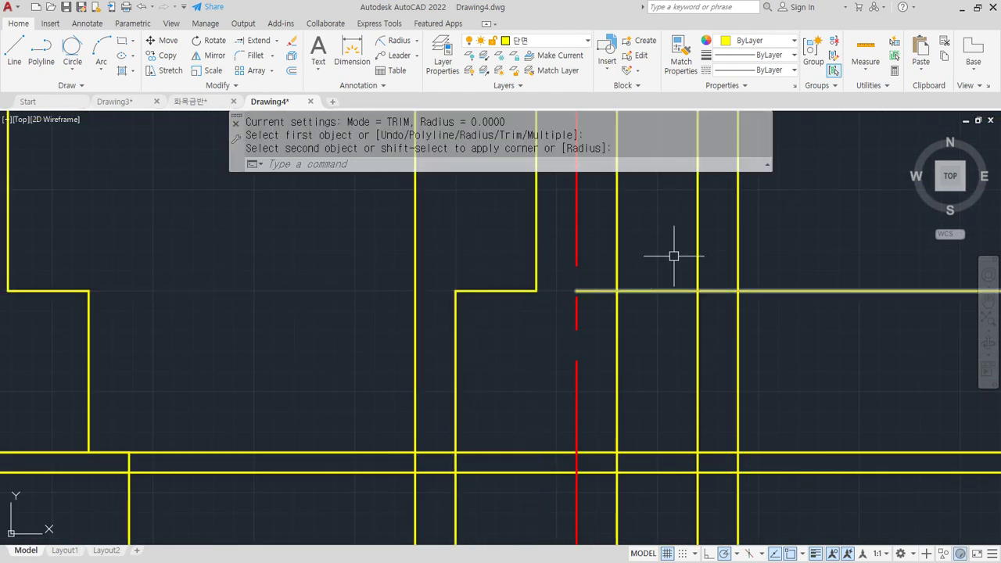
Fillet the fourth footing's top line with the wall's right face and the footing's right side
{"action": "key", "text": "Return"}
{"action": "left_click", "coordinate": [620, 279]}
{"action": "left_click", "coordinate": [656, 292]}
{"action": "key", "text": "Return"}
{"action": "left_click", "coordinate": [681, 292]}
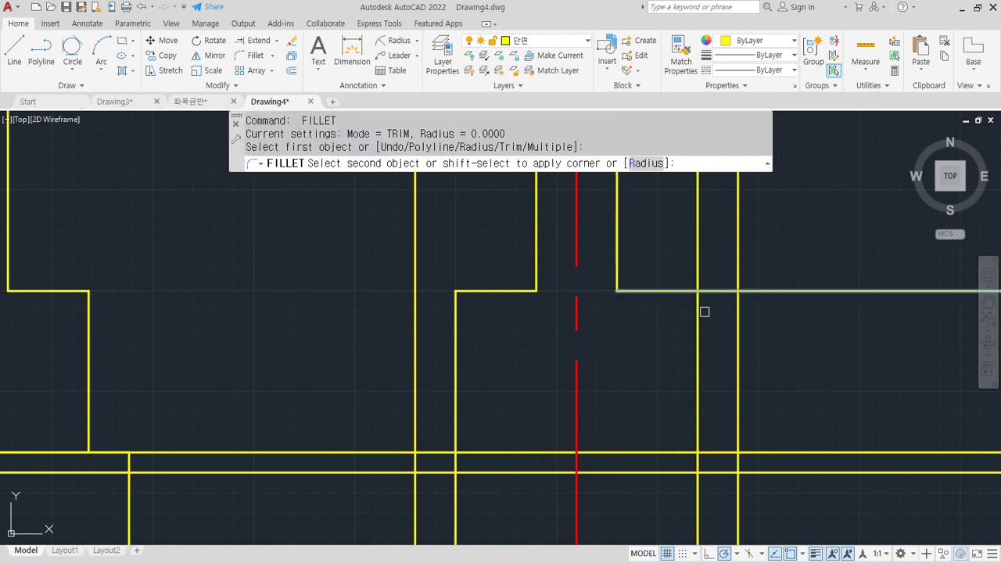
{"action": "left_click", "coordinate": [698, 351]}
Fillet the fourth footing's right and left sides with its bottom line
{"action": "key", "text": "Return"}
{"action": "left_click", "coordinate": [695, 425]}
{"action": "left_click", "coordinate": [686, 453]}
{"action": "key", "text": "Return"}
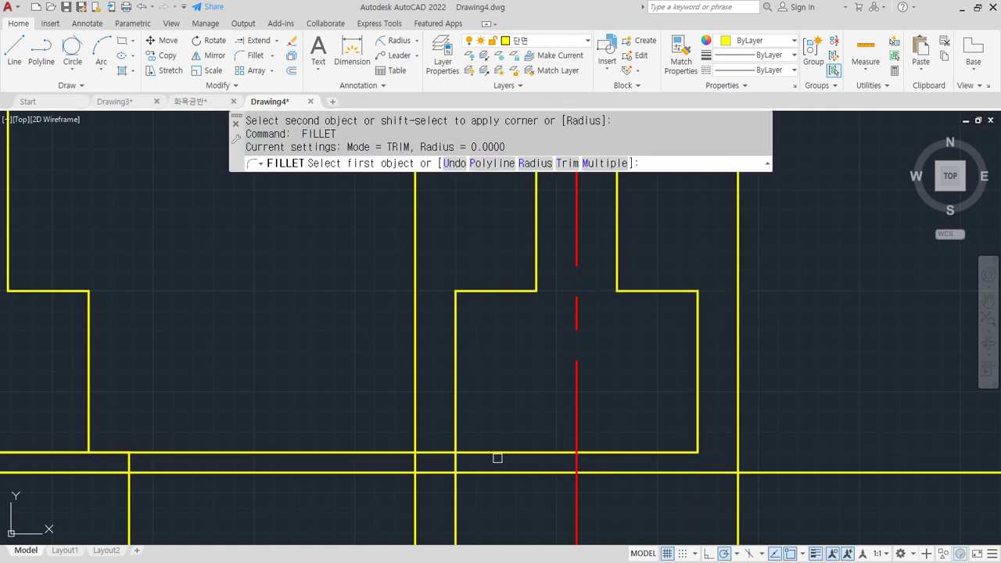
{"action": "left_click", "coordinate": [491, 454]}
{"action": "left_click", "coordinate": [454, 432]}
Fillet the left base edge under the fourth footing with the top and bottom lines of its lower base layer
{"action": "key", "text": "Return"}
{"action": "left_click", "coordinate": [439, 473]}
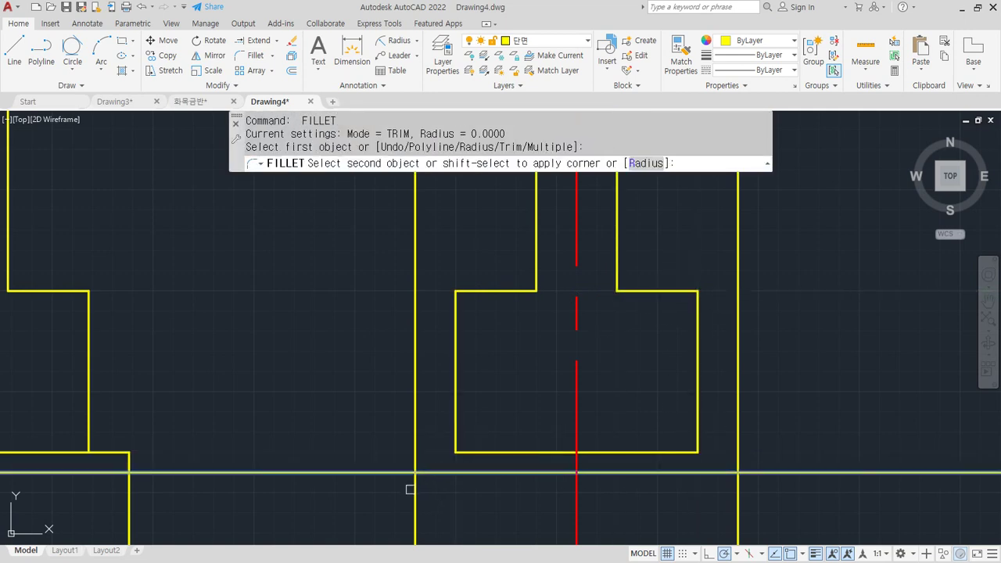
{"action": "left_click", "coordinate": [413, 485]}
{"action": "middle_click_drag", "start_coordinate": [411, 485], "coordinate": [326, 372]}
{"action": "key", "text": "Return"}
{"action": "left_click", "coordinate": [330, 429]}
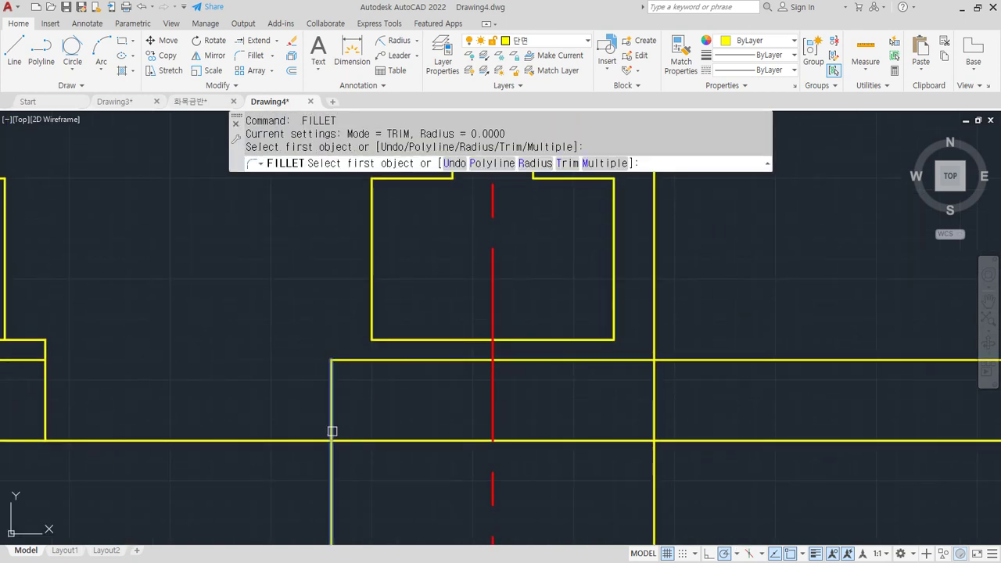
{"action": "left_click", "coordinate": [484, 439]}
Fillet the right base edge under the fourth footing with the bottom and top lines of its lower base layer
{"action": "key", "text": "Return"}
{"action": "left_click", "coordinate": [612, 440]}
{"action": "left_click", "coordinate": [655, 411]}
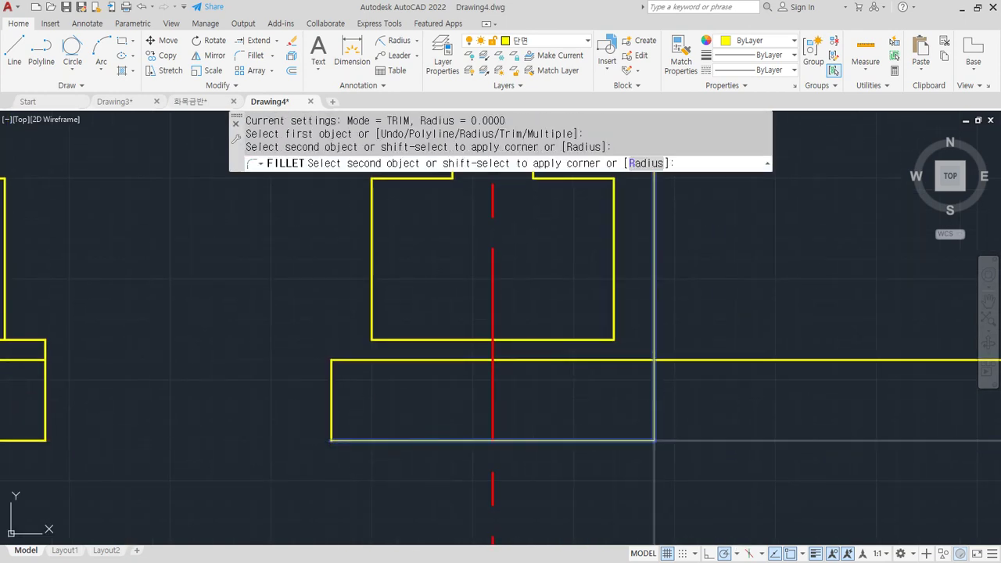
{"action": "key", "text": "Return"}
{"action": "left_click", "coordinate": [638, 360]}
{"action": "left_click", "coordinate": [653, 381]}
Fillet the fourth footing's bottom line with the right and left base edges to close the thin upper base layer
{"action": "key", "text": "Return"}
{"action": "left_click", "coordinate": [653, 380]}
{"action": "left_click", "coordinate": [601, 340]}
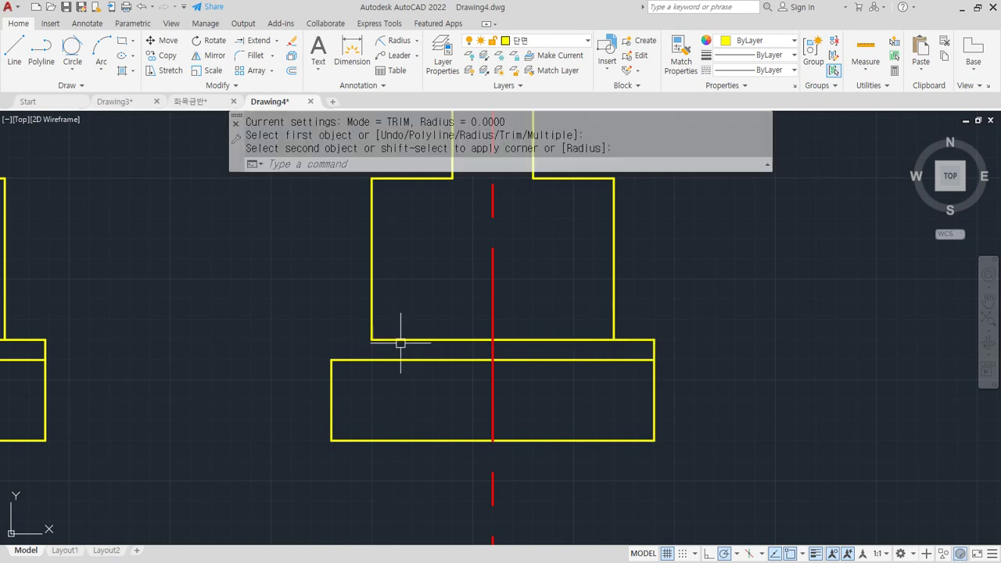
{"action": "key", "text": "Return"}
{"action": "left_click", "coordinate": [398, 339]}
{"action": "left_click", "coordinate": [331, 378]}
Create a new layer named 해칭선 for hatching the lower base layer of the first footing
{"action": "scroll", "coordinate": [306, 375], "scroll_direction": "down", "scroll_amount": 3}
{"action": "middle_click_drag", "start_coordinate": [266, 341], "coordinate": [588, 373]}
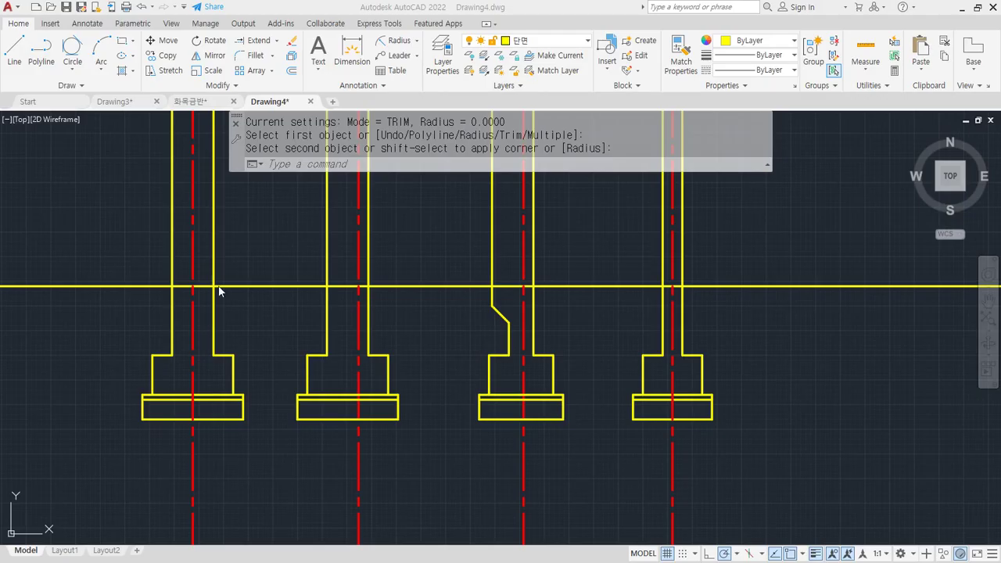
{"action": "scroll", "coordinate": [207, 400], "scroll_direction": "up", "scroll_amount": 6}
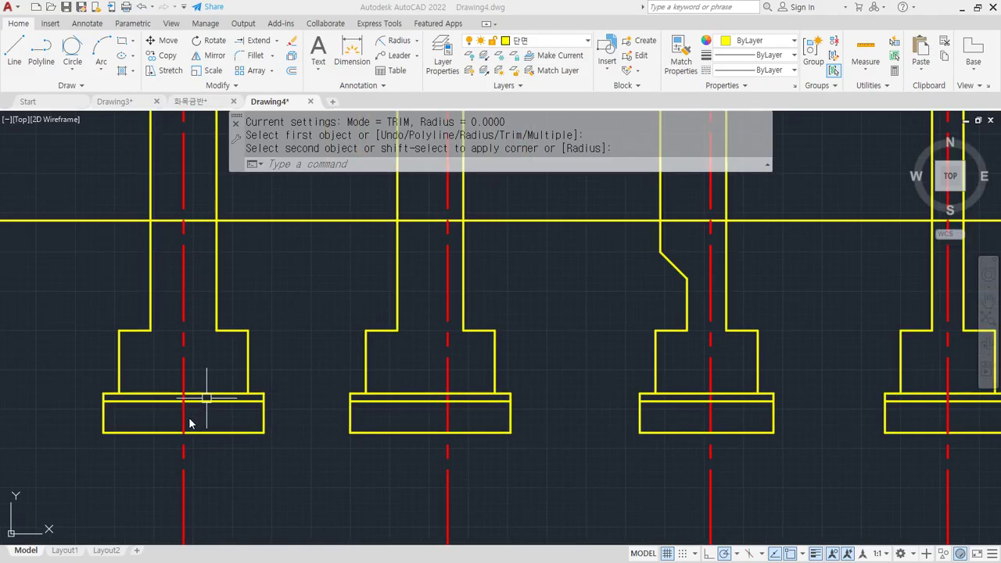
{"action": "left_click", "coordinate": [107, 407]}
{"action": "middle_click_drag", "start_coordinate": [105, 366], "coordinate": [363, 339]}
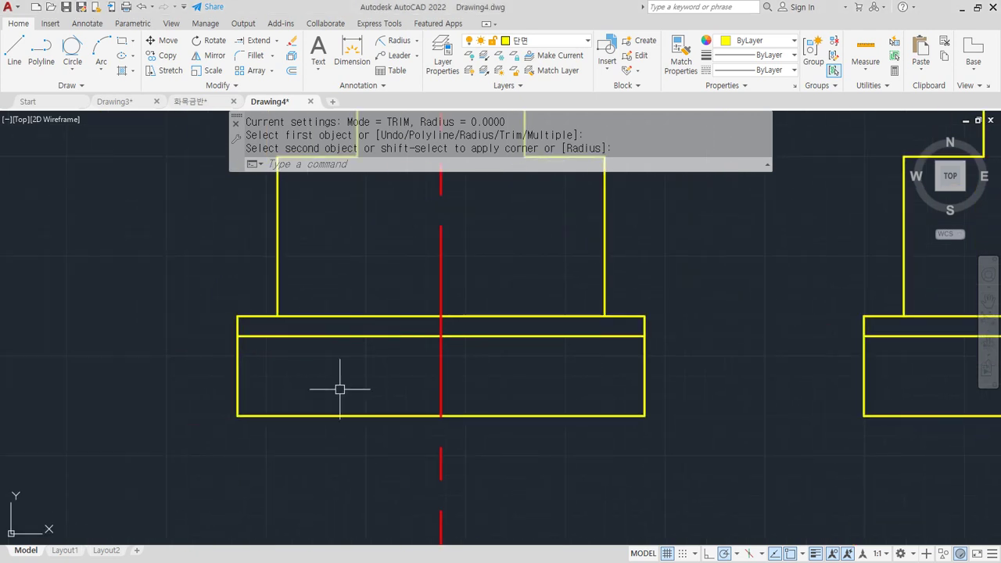
{"action": "scroll", "coordinate": [308, 380], "scroll_direction": "up", "scroll_amount": 2}
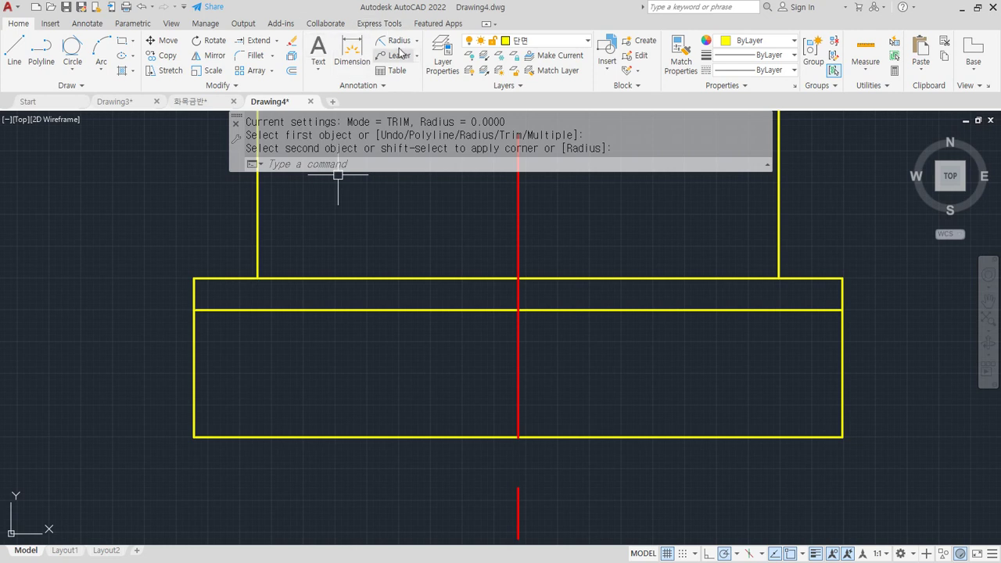
{"action": "left_click", "coordinate": [446, 49]}
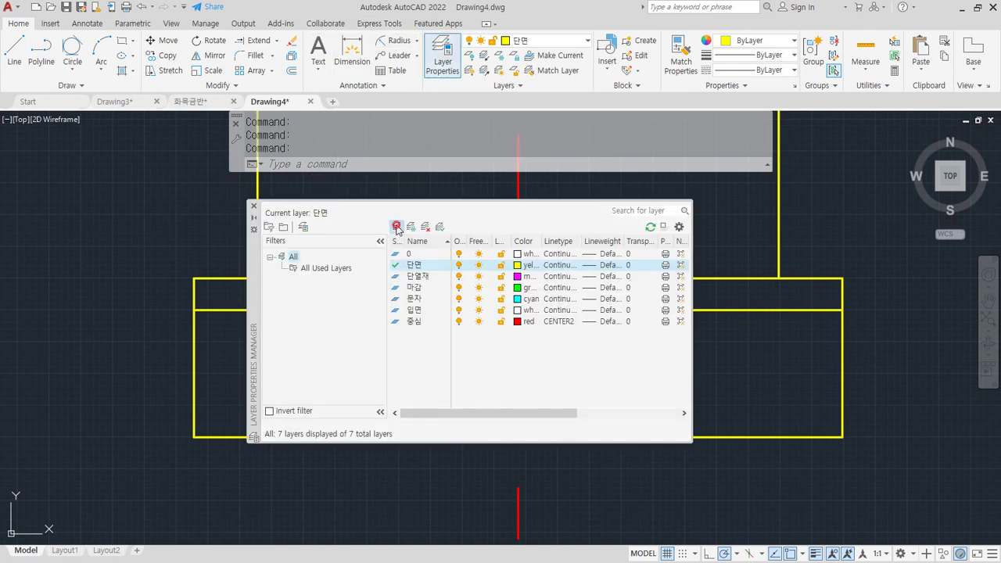
{"action": "left_click", "coordinate": [396, 227]}
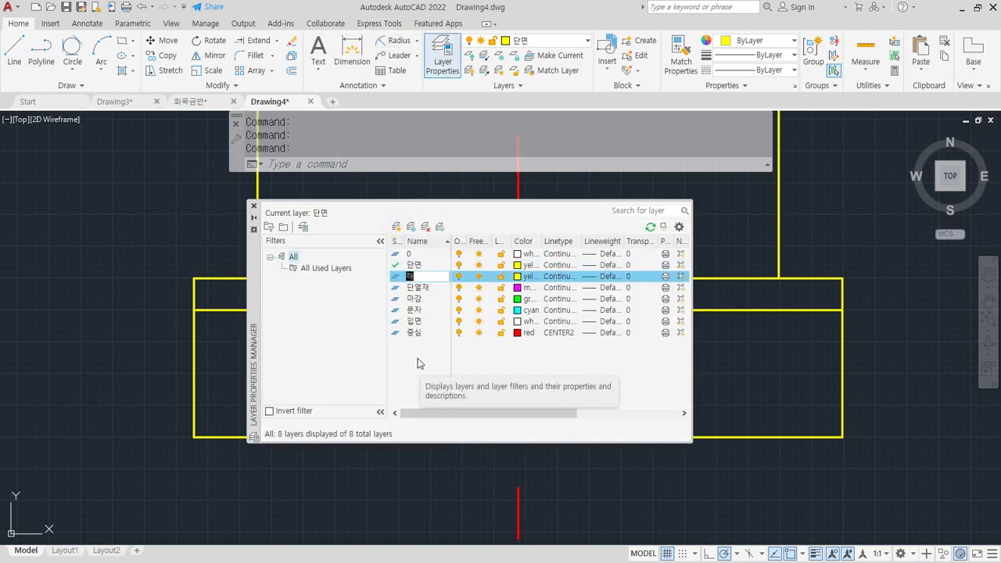
{"action": "type", "text": "해칭선"}
{"action": "key", "text": "Return"}
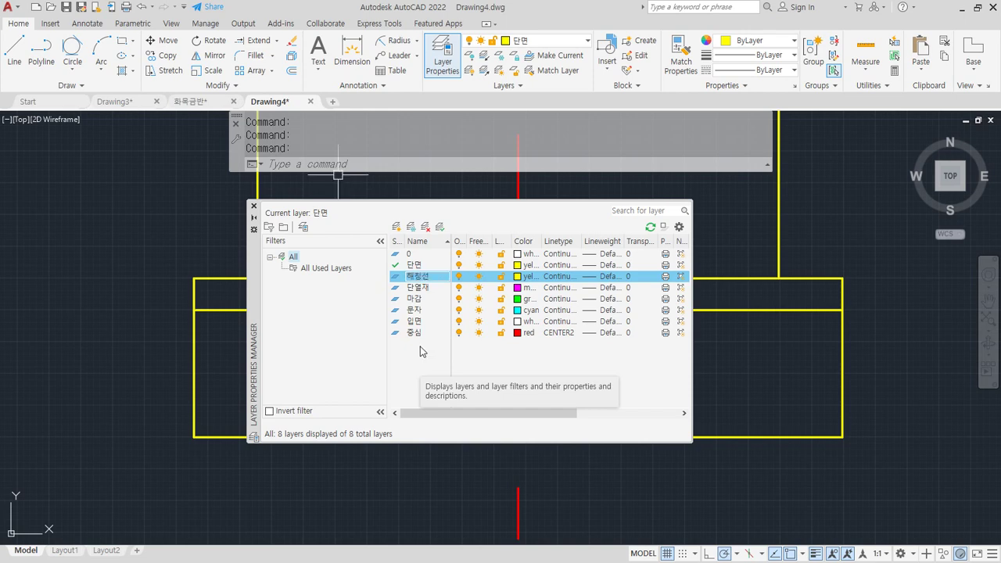
Set the 해칭선 layer's color to blue and close the layer manager
{"action": "left_click", "coordinate": [525, 276]}
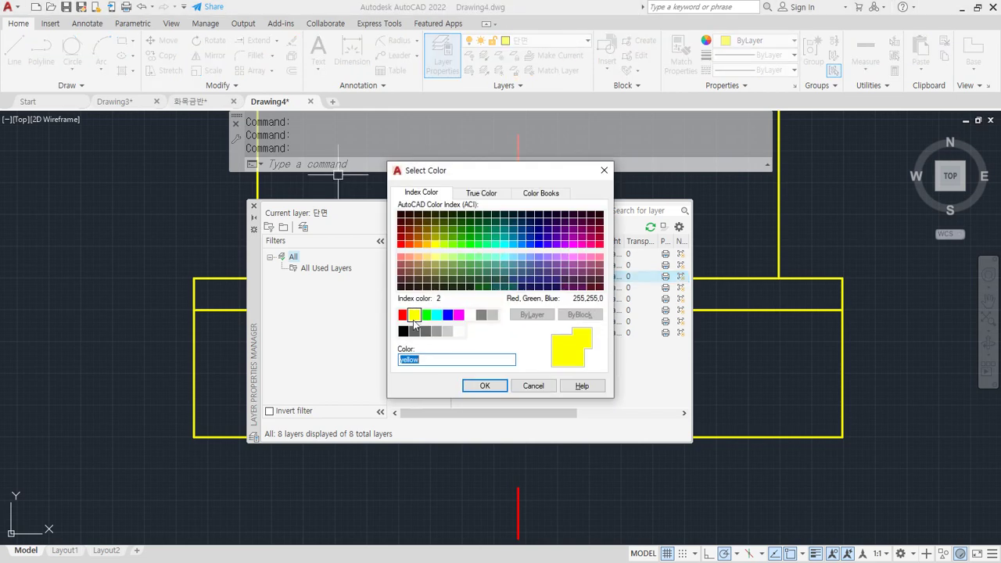
{"action": "left_click", "coordinate": [447, 314]}
{"action": "left_click", "coordinate": [486, 385]}
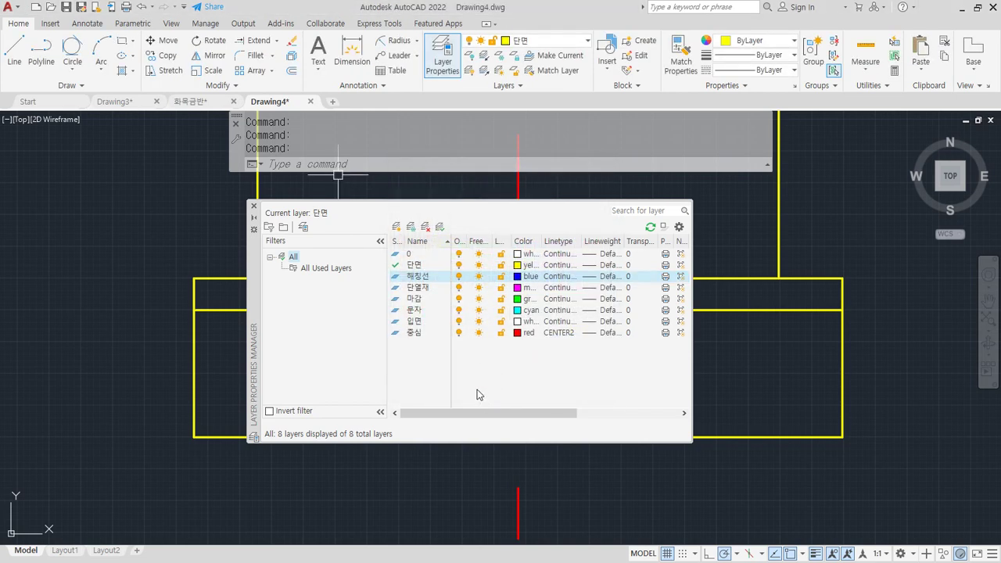
{"action": "left_click", "coordinate": [253, 207]}
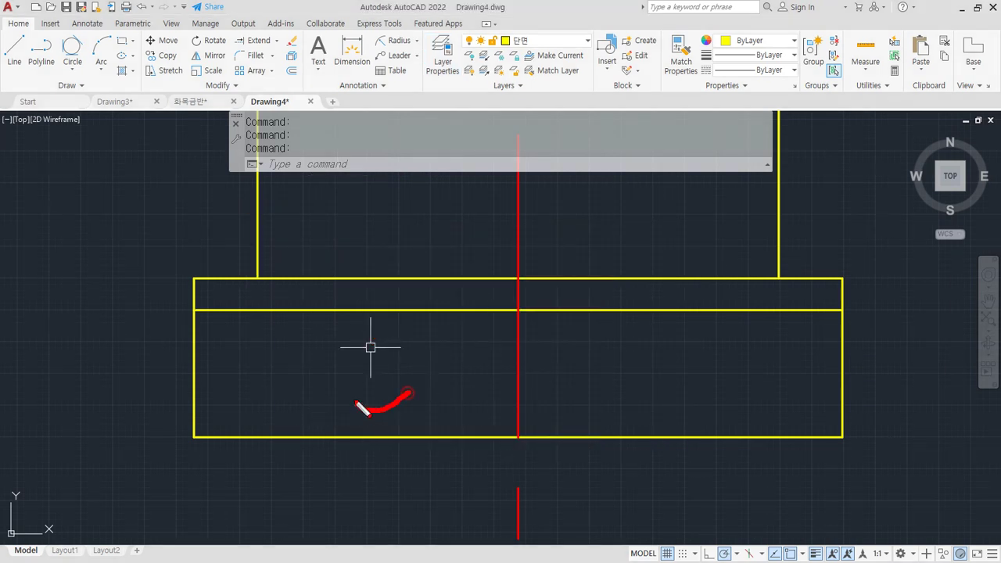
{"action": "mouse_move", "coordinate": [368, 413]}
{"action": "left_mouse_down"}
{"action": "mouse_move", "coordinate": [398, 415]}
{"action": "mouse_move", "coordinate": [391, 409]}
{"action": "mouse_move", "coordinate": [404, 422]}
{"action": "left_mouse_up"}
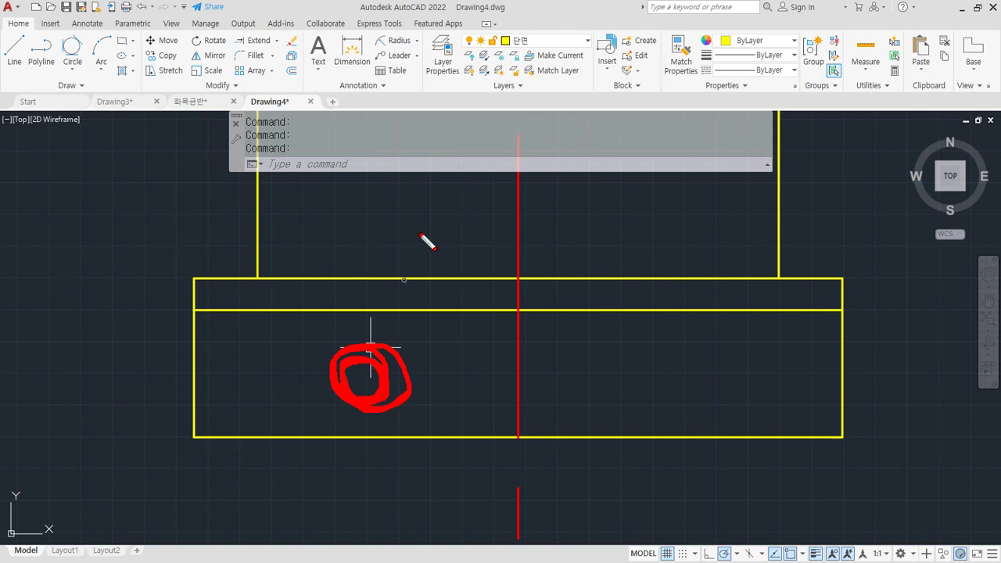
Set the 해칭선 layer's color to index color 161 and close the layer manager
{"action": "left_click", "coordinate": [442, 55]}
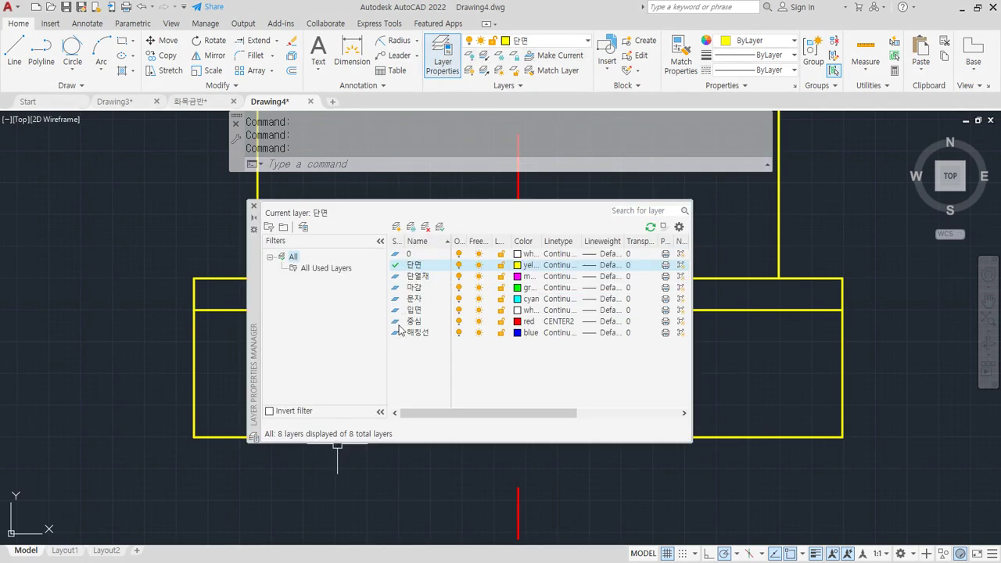
{"action": "left_click", "coordinate": [519, 333]}
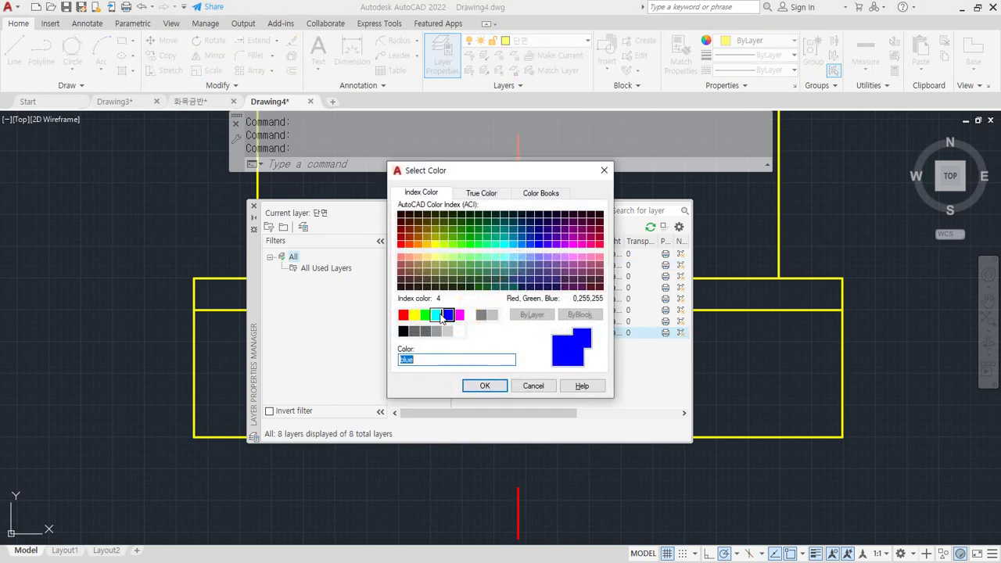
{"action": "left_click", "coordinate": [530, 256]}
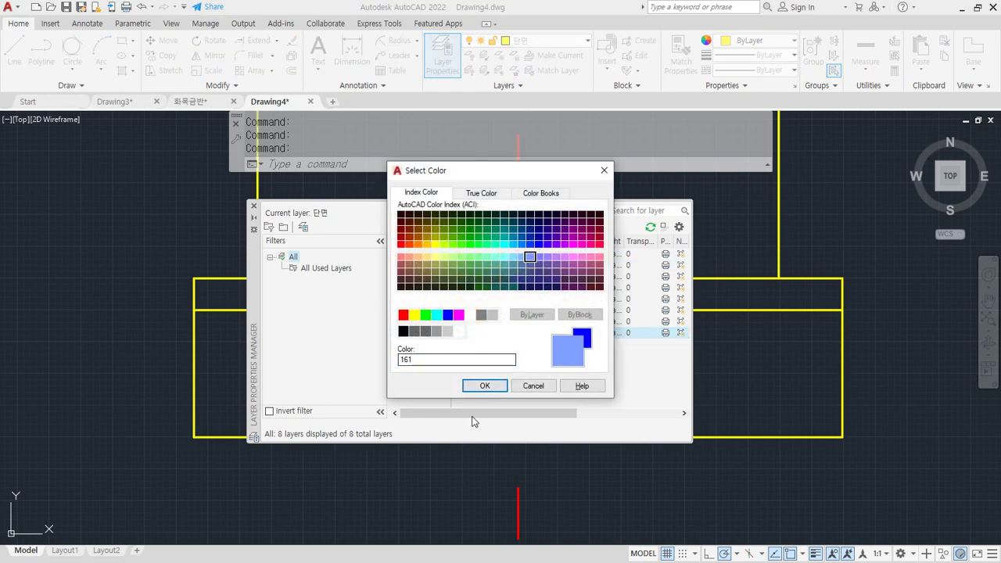
{"action": "left_click", "coordinate": [485, 386]}
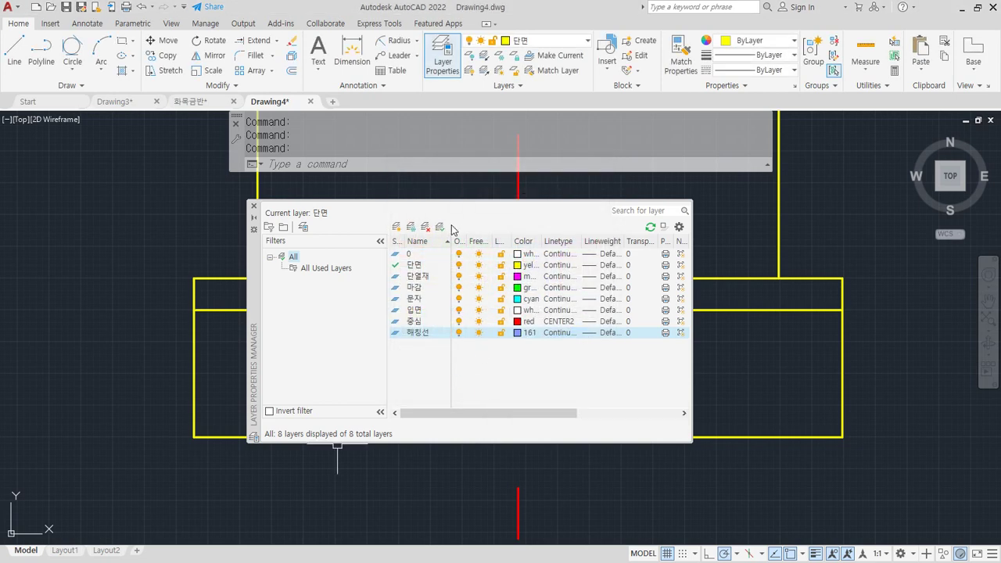
{"action": "left_click", "coordinate": [255, 207]}
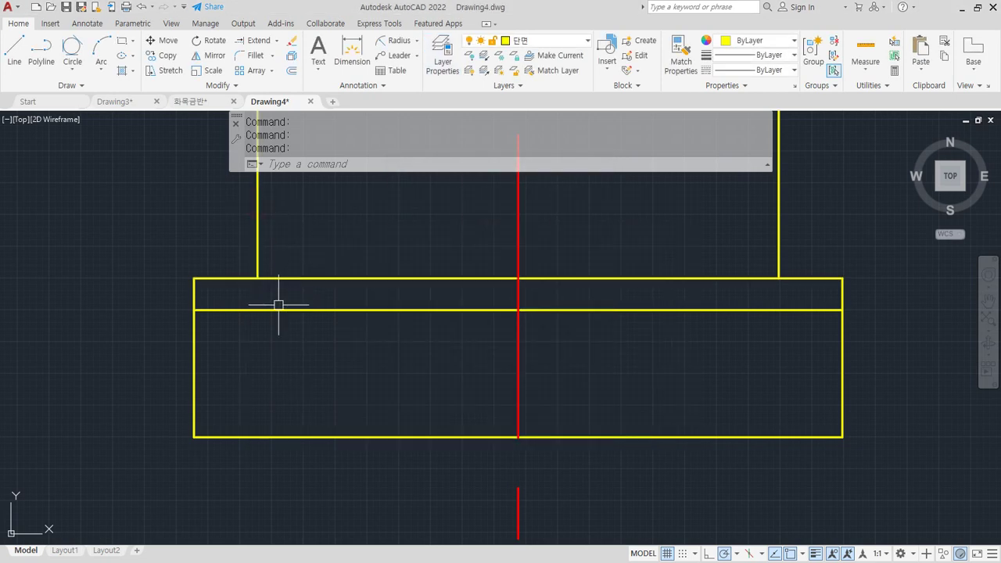
Set the polar tracking increment angle to 30 degrees
{"action": "type", "text": "|"}
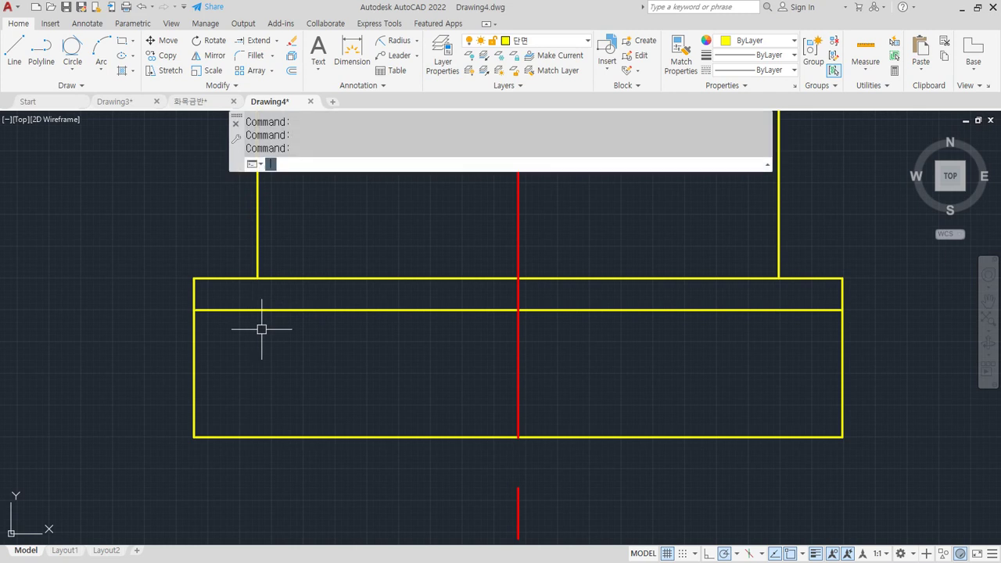
{"action": "key", "text": "Return"}
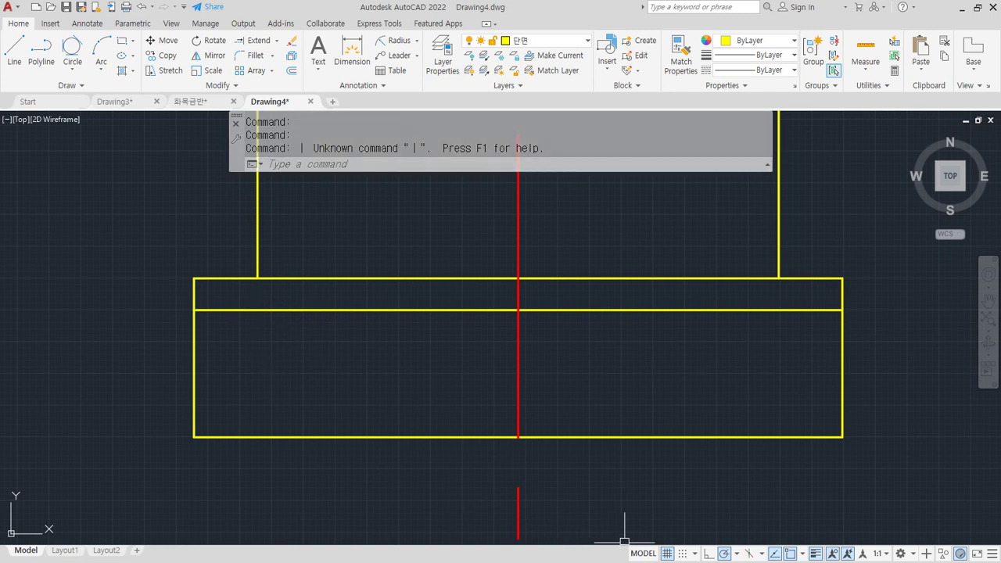
{"action": "left_click", "coordinate": [736, 554]}
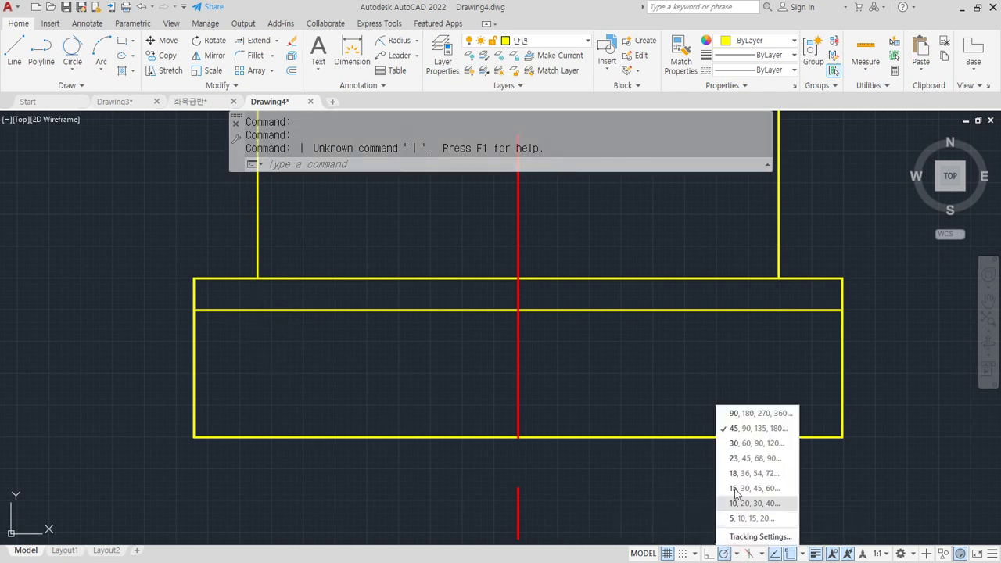
{"action": "left_click", "coordinate": [731, 448]}
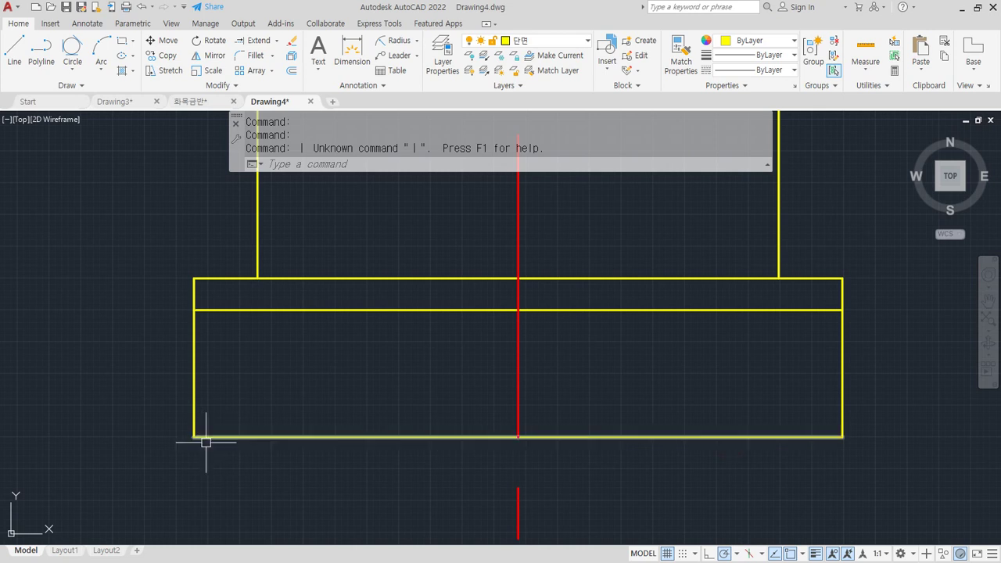
{"action": "type", "text": "la"}
{"action": "key", "text": "Return"}
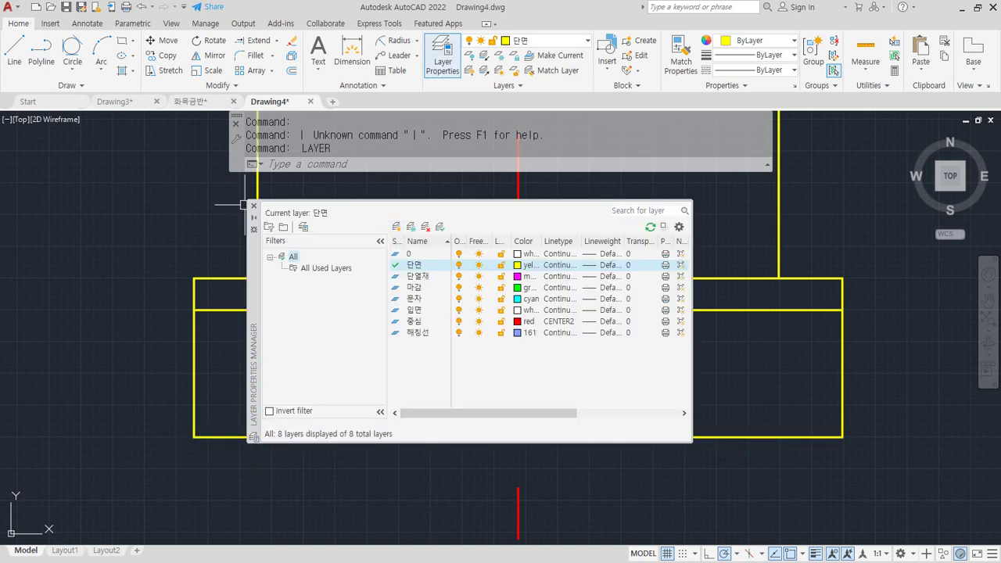
{"action": "left_click", "coordinate": [253, 206]}
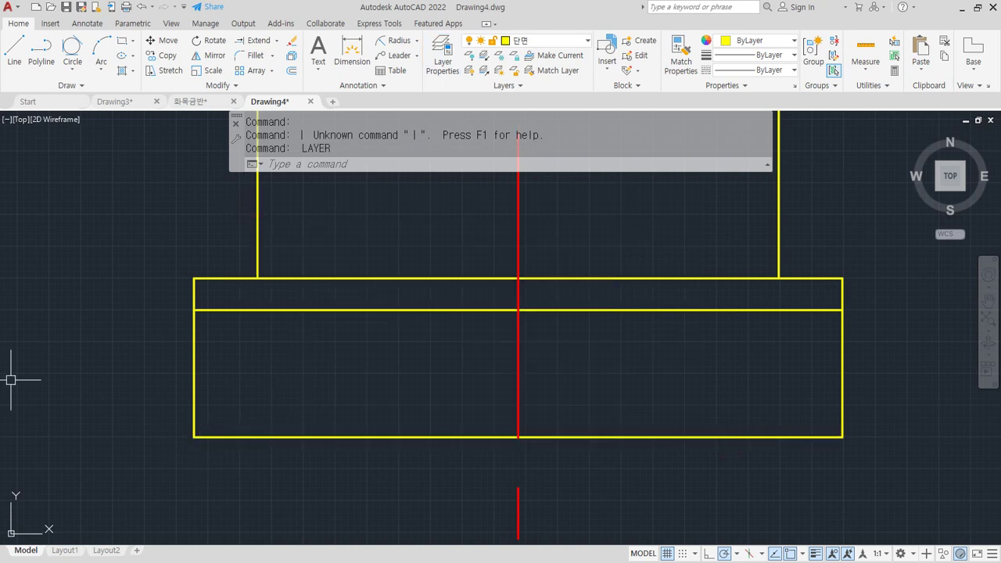
Draw a 60-degree diagonal line from the lower base layer's bottom-left corner up to its top line under the first footing
{"action": "type", "text": "l"}
{"action": "key", "text": "Return"}
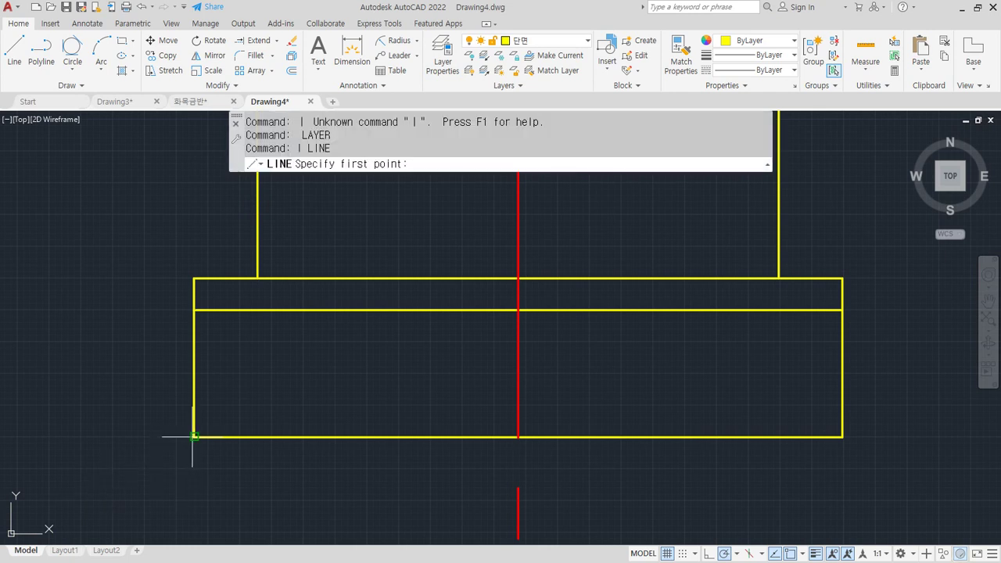
{"action": "left_click", "coordinate": [193, 436]}
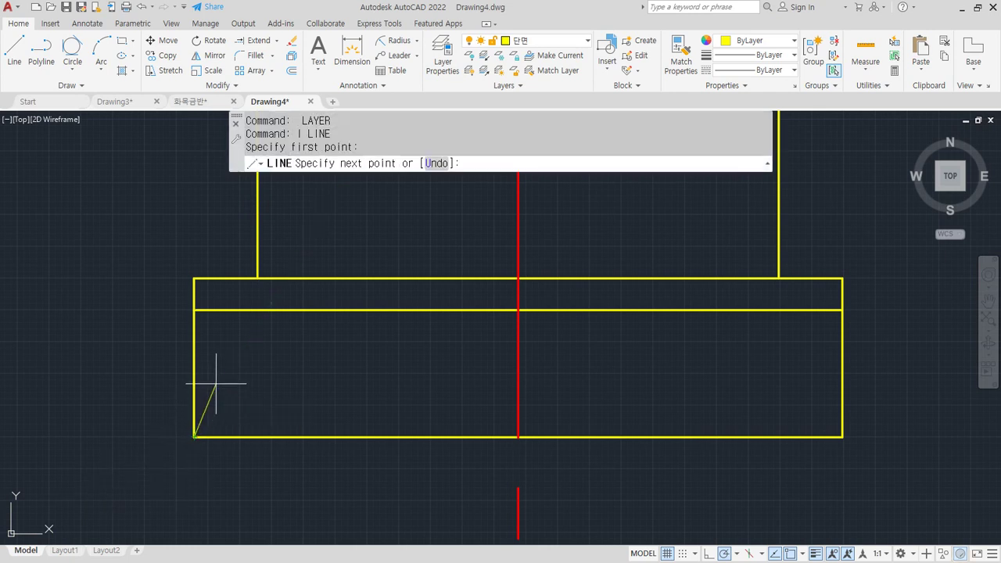
{"action": "left_click", "coordinate": [267, 310]}
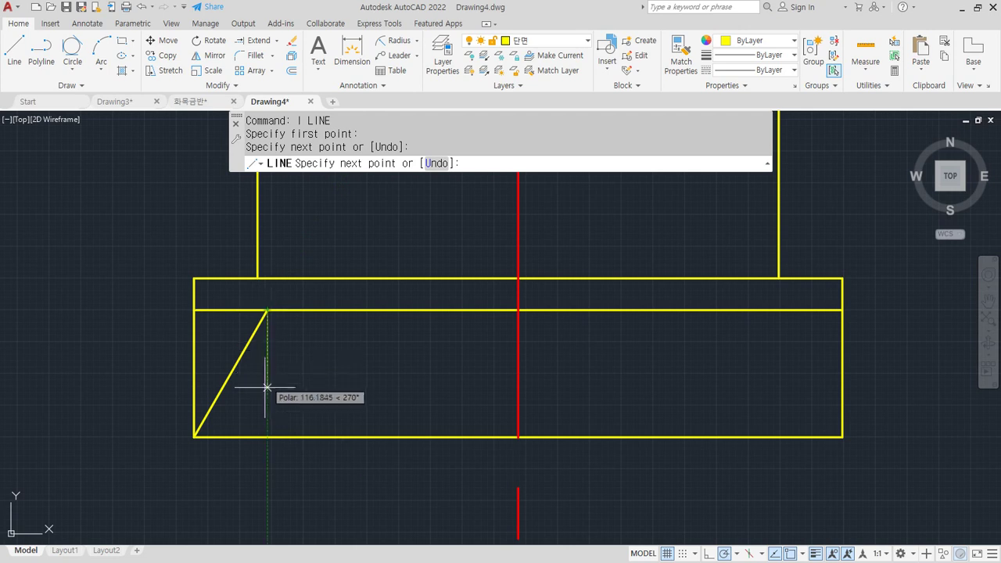
{"action": "key", "text": "Escape"}
Draw a rectangle around the diagonal, from the base layer's bottom-left corner to the diagonal's upper end
{"action": "scroll", "coordinate": [252, 370], "scroll_direction": "up", "scroll_amount": 2}
{"action": "type", "text": "rec"}
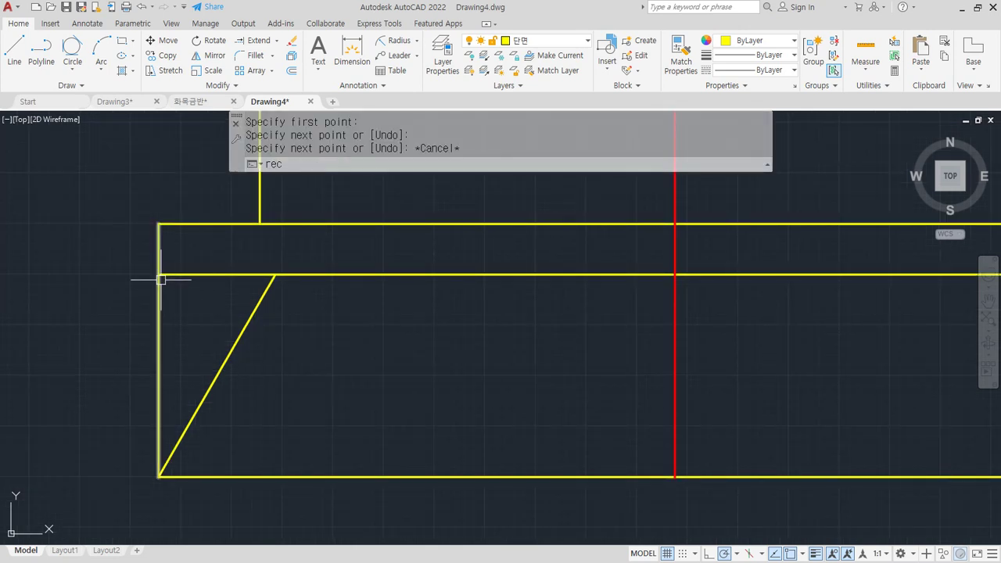
{"action": "key", "text": "Return"}
{"action": "left_click", "coordinate": [159, 476]}
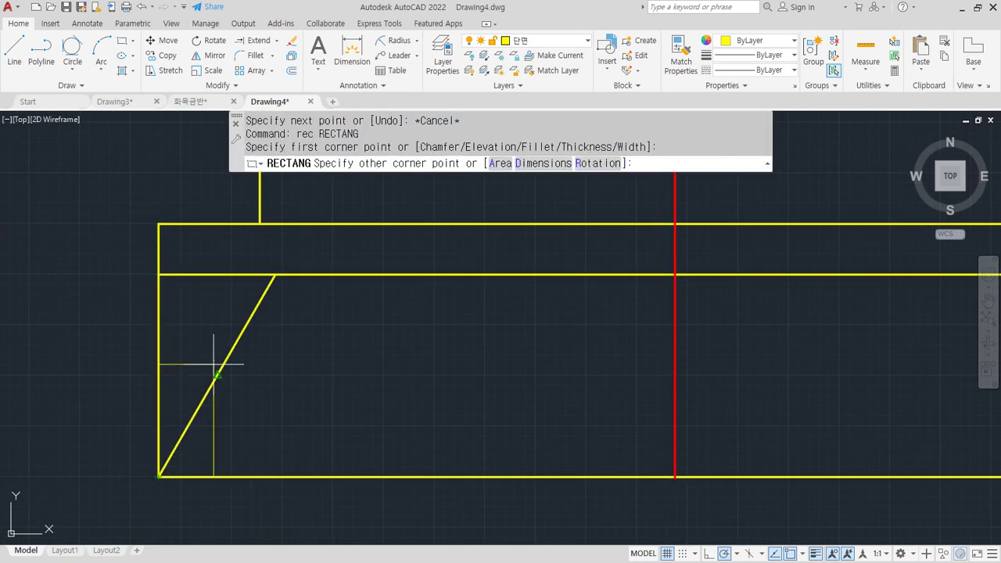
{"action": "left_click", "coordinate": [275, 273]}
{"action": "key", "text": "Escape"}
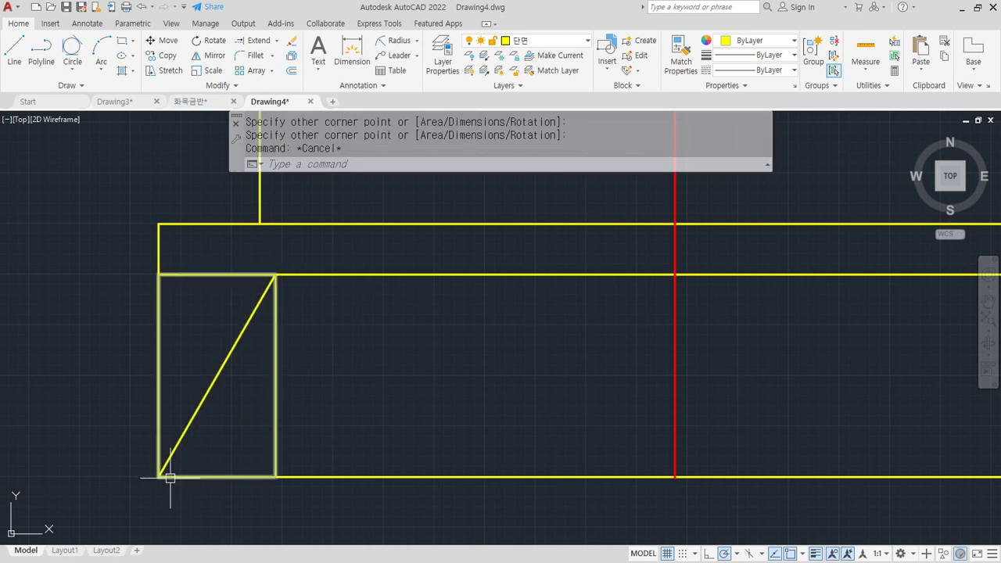
Set the polar tracking angle to 45 degrees and draw a short diagonal from the helper rectangle's top-edge midpoint down to the 60-degree line
{"action": "key", "text": "ctrl+2"}
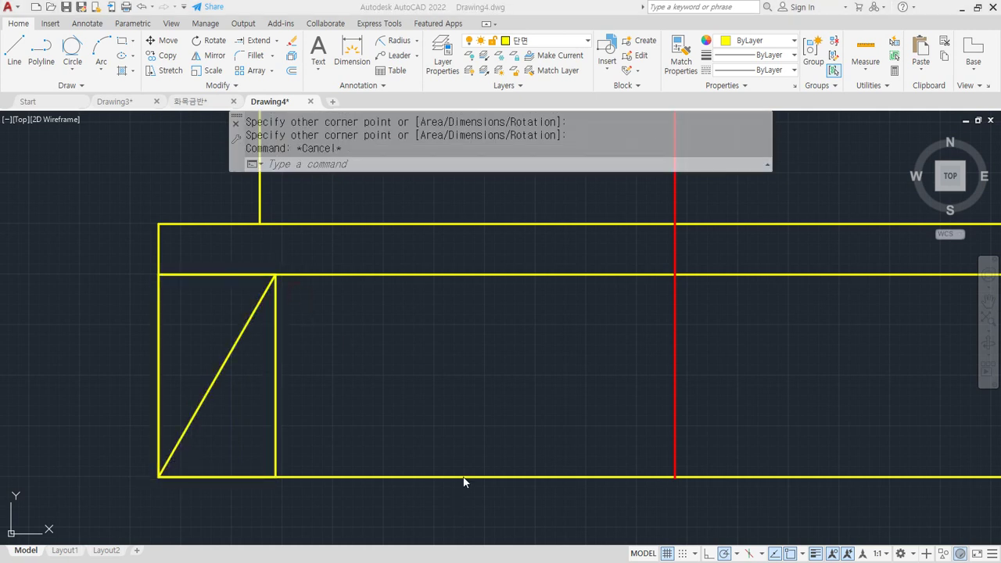
{"action": "left_click", "coordinate": [738, 556]}
{"action": "left_click", "coordinate": [738, 435]}
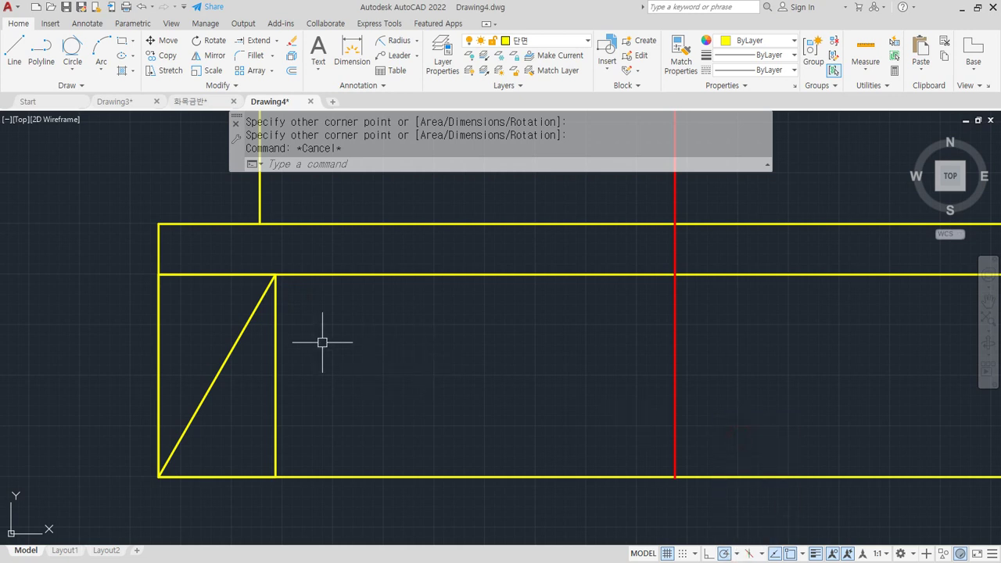
{"action": "type", "text": "l"}
{"action": "key", "text": "Return"}
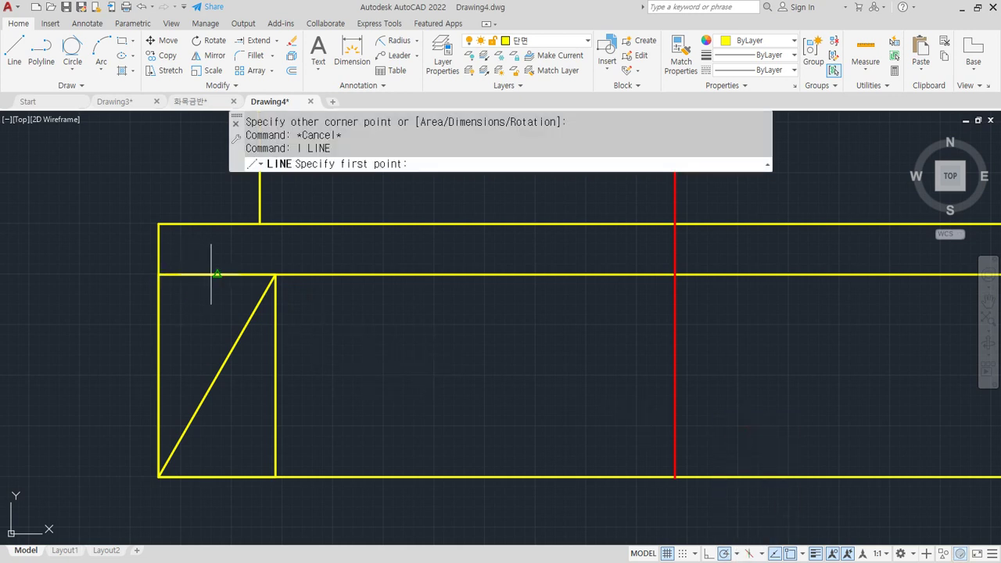
{"action": "left_click", "coordinate": [211, 274]}
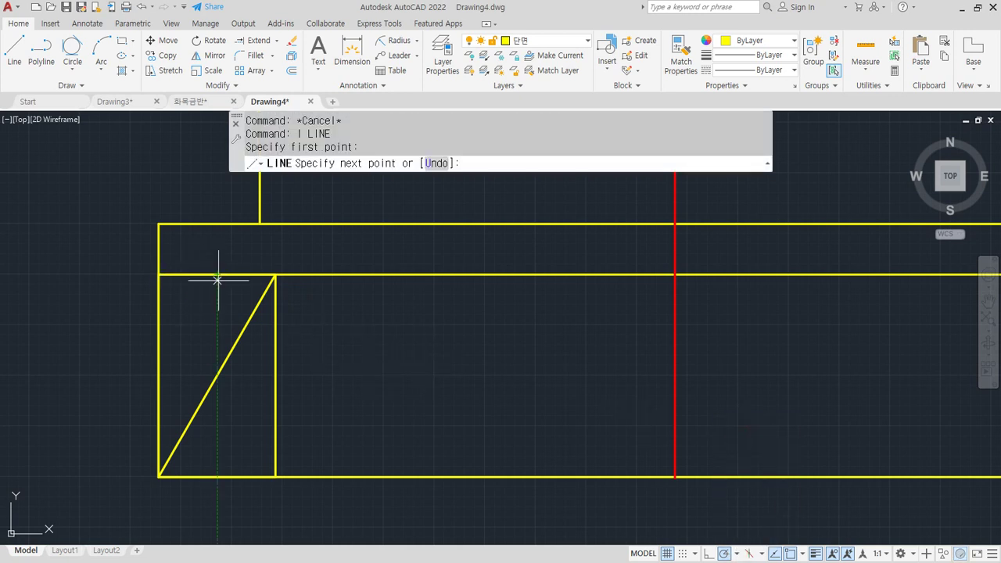
{"action": "left_click", "coordinate": [254, 311]}
{"action": "key", "text": "Return"}
Draw a short 45-degree line from the helper rectangle's bottom-edge midpoint up to the 60-degree diagonal
{"action": "key", "text": "Return"}
{"action": "left_click", "coordinate": [217, 476]}
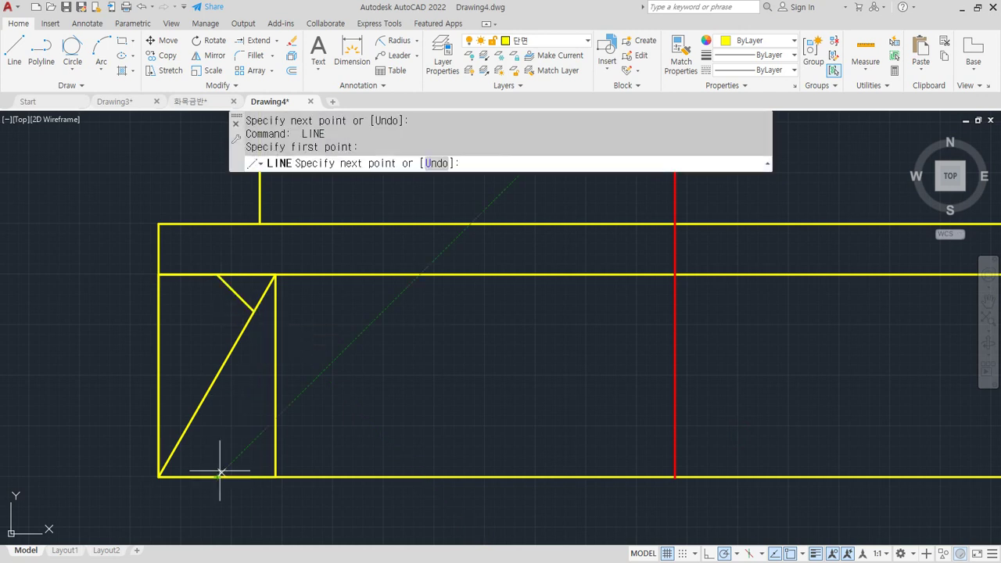
{"action": "left_click", "coordinate": [182, 439]}
{"action": "key", "text": "Return"}
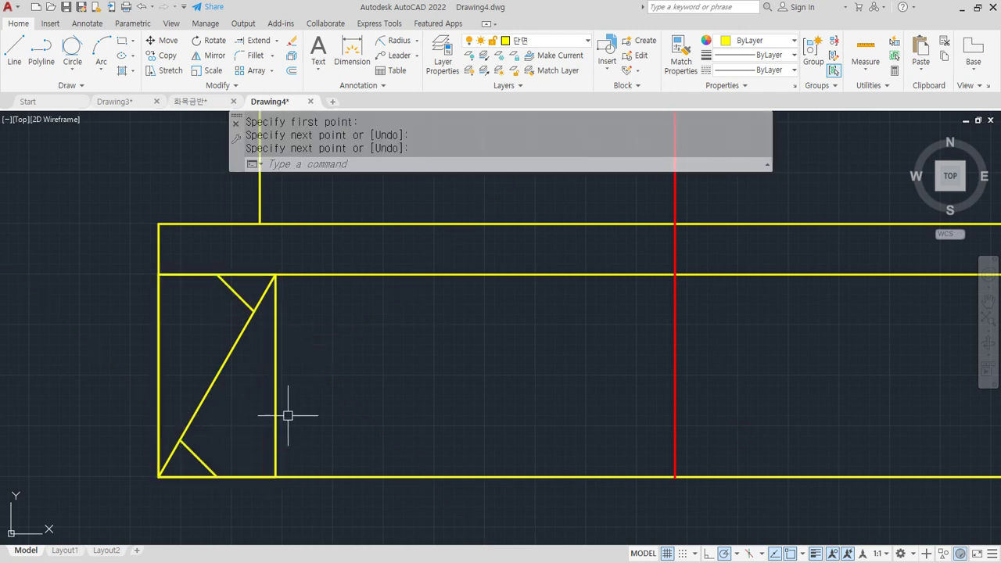
Erase the helper rectangle around the diagonal
{"action": "left_click", "coordinate": [283, 413]}
{"action": "left_click", "coordinate": [265, 461]}
{"action": "type", "text": "e"}
{"action": "key", "text": "Return"}
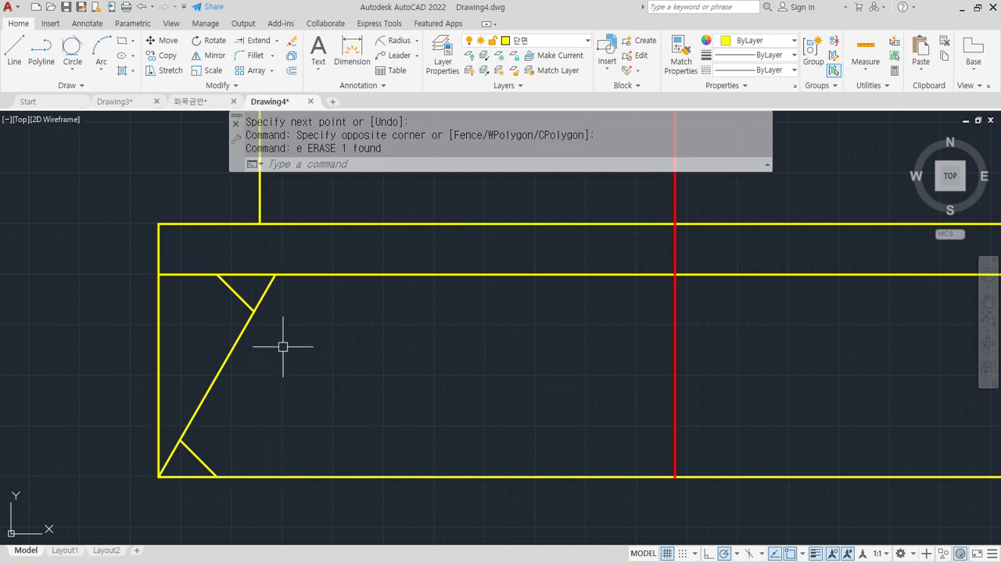
Move the long diagonal and its two short branch lines to the 해칭선 layer
{"action": "left_click", "coordinate": [286, 298]}
{"action": "left_click", "coordinate": [179, 447]}
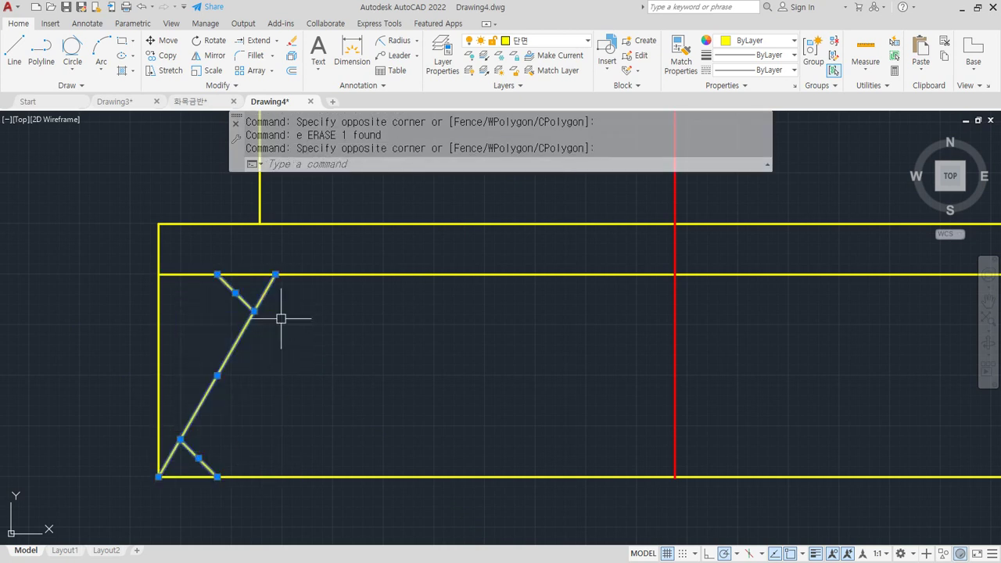
{"action": "left_click", "coordinate": [539, 40]}
{"action": "left_click", "coordinate": [524, 160]}
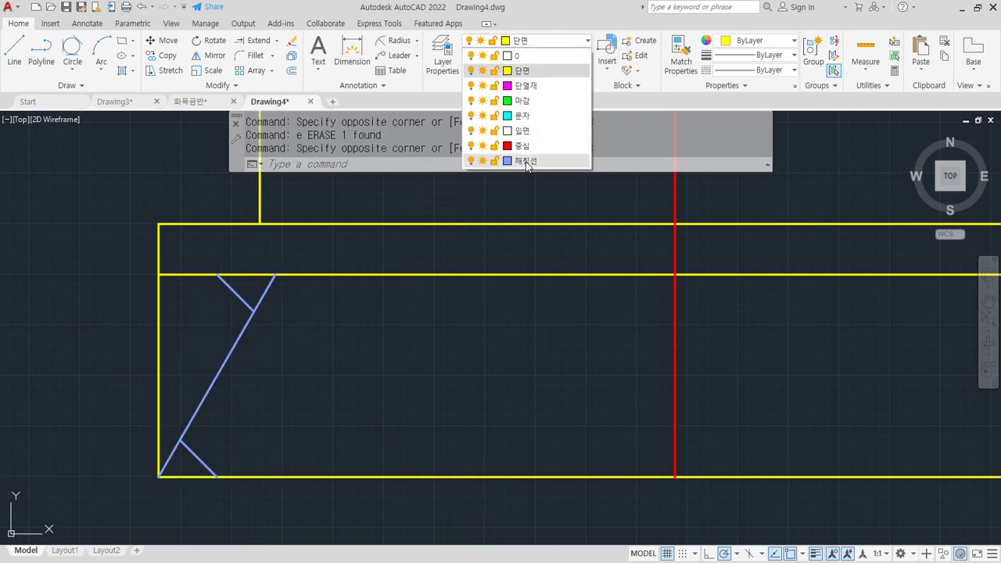
{"action": "key", "text": "Escape"}
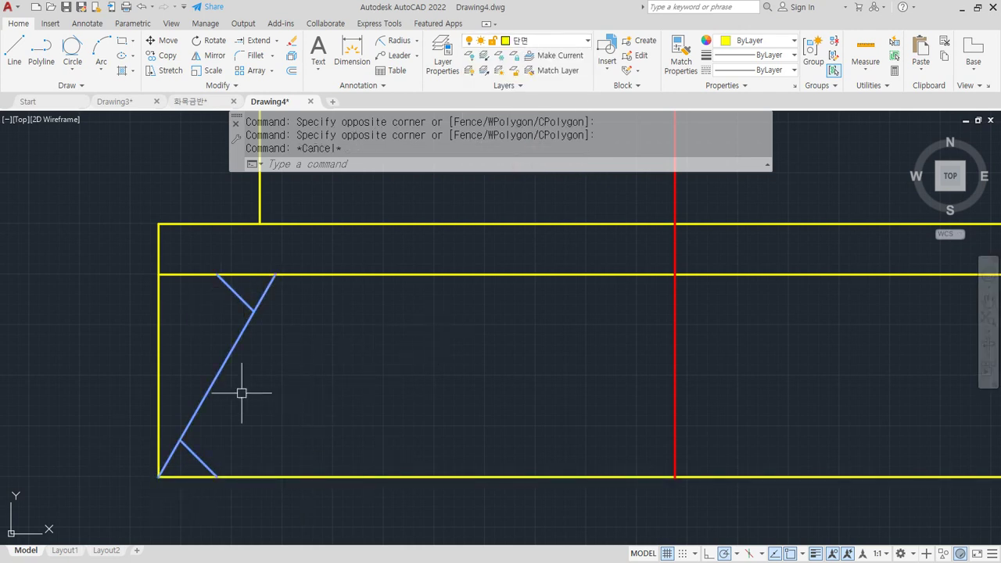
Group the long diagonal with its two short branch lines
{"action": "type", "text": "g"}
{"action": "key", "text": "Return"}
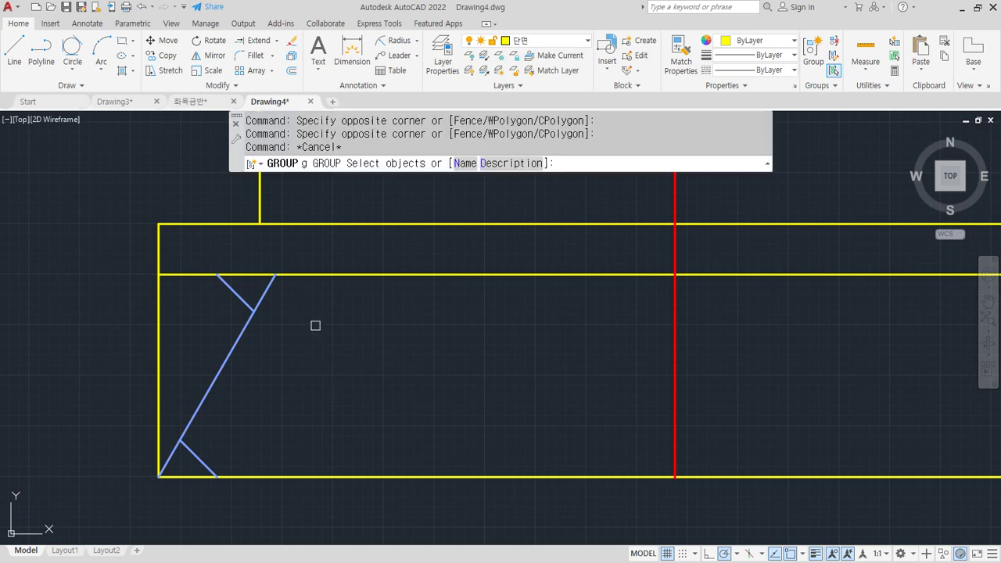
{"action": "left_click", "coordinate": [296, 293]}
{"action": "left_click", "coordinate": [163, 480]}
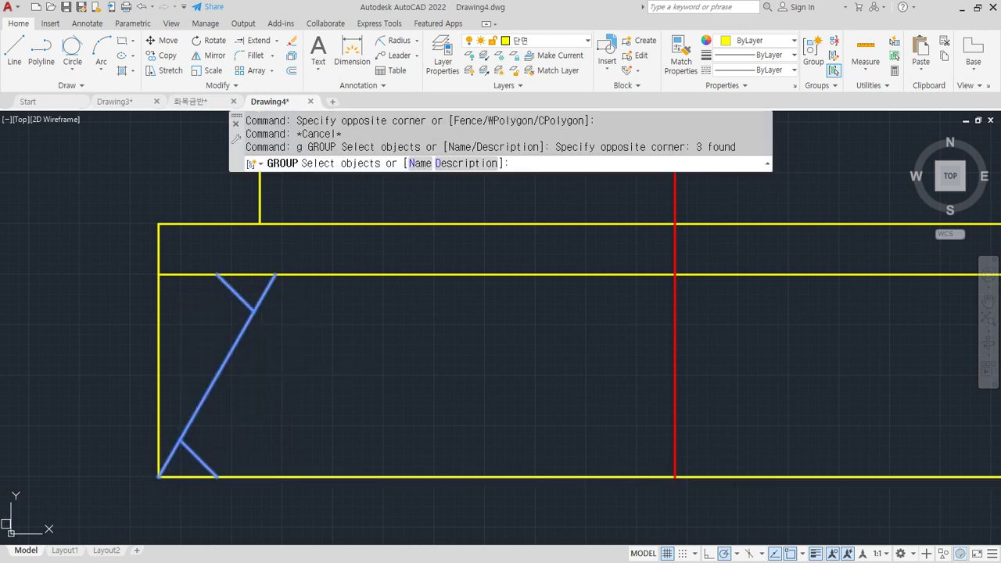
{"action": "key", "text": "Return"}
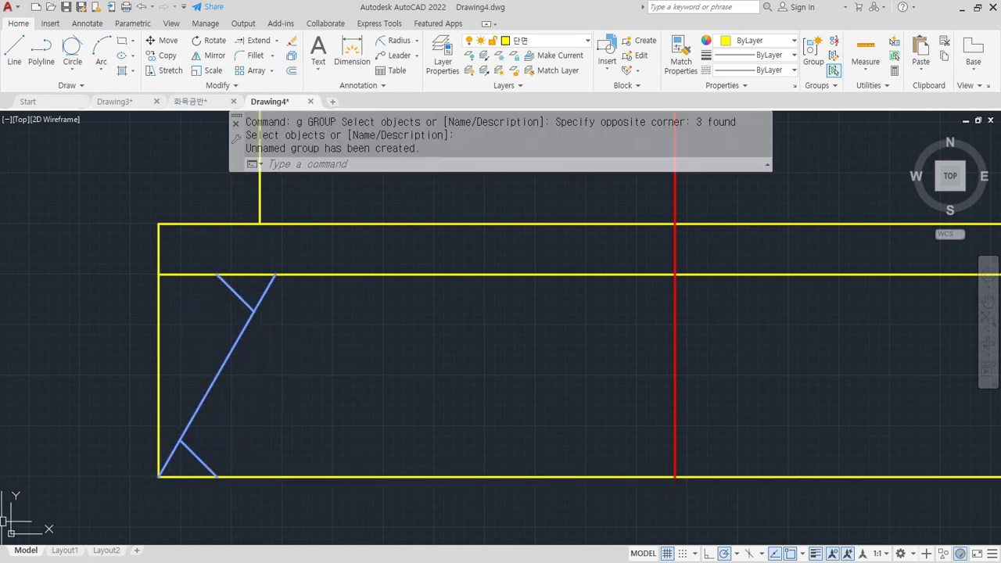
Copy the hatch group from its upper end as a fitted array of 5 items ending at the lower base layer's top-right corner
{"action": "scroll", "coordinate": [426, 403], "scroll_direction": "down", "scroll_amount": 3}
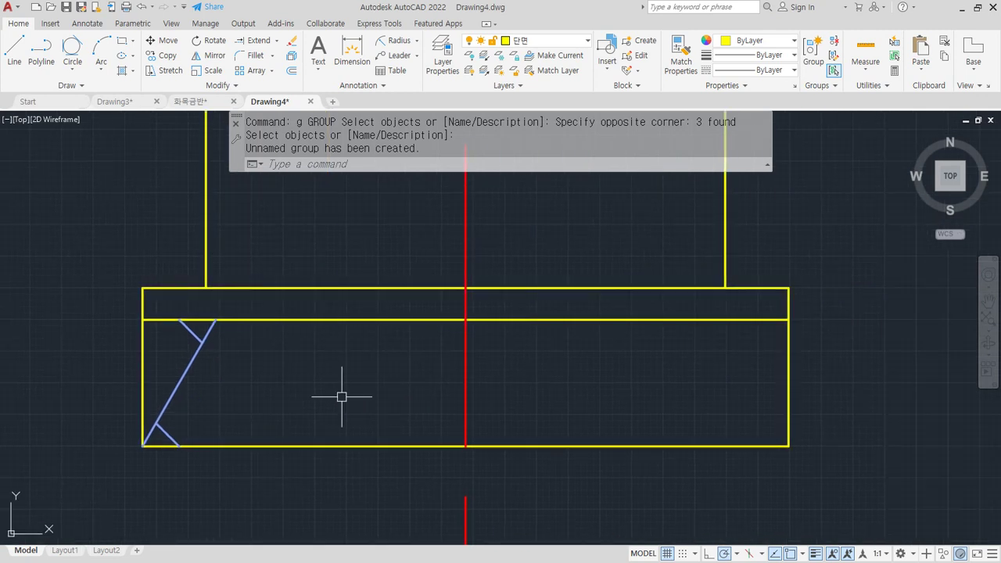
{"action": "type", "text": "Cp"}
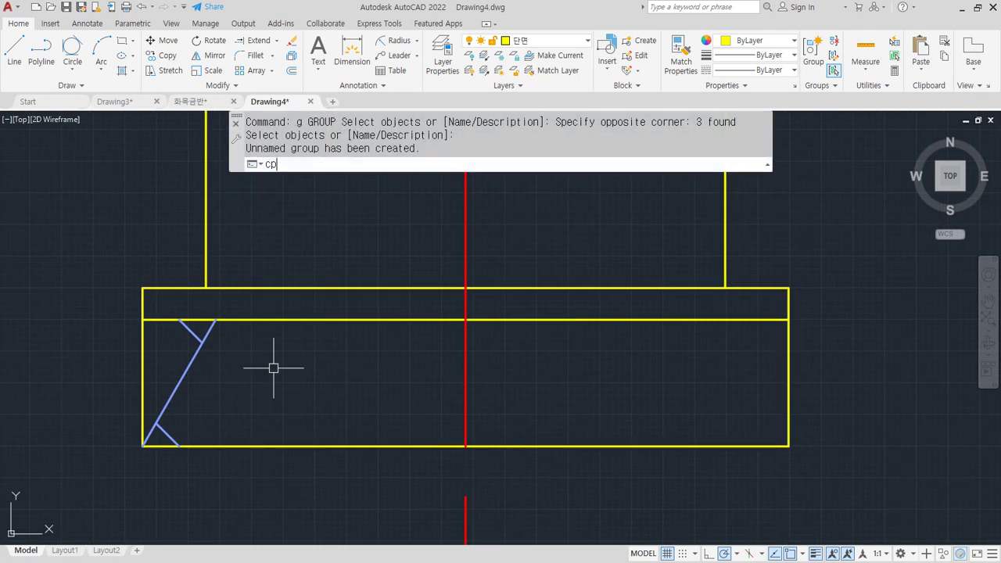
{"action": "key", "text": "Return"}
{"action": "left_click", "coordinate": [187, 365]}
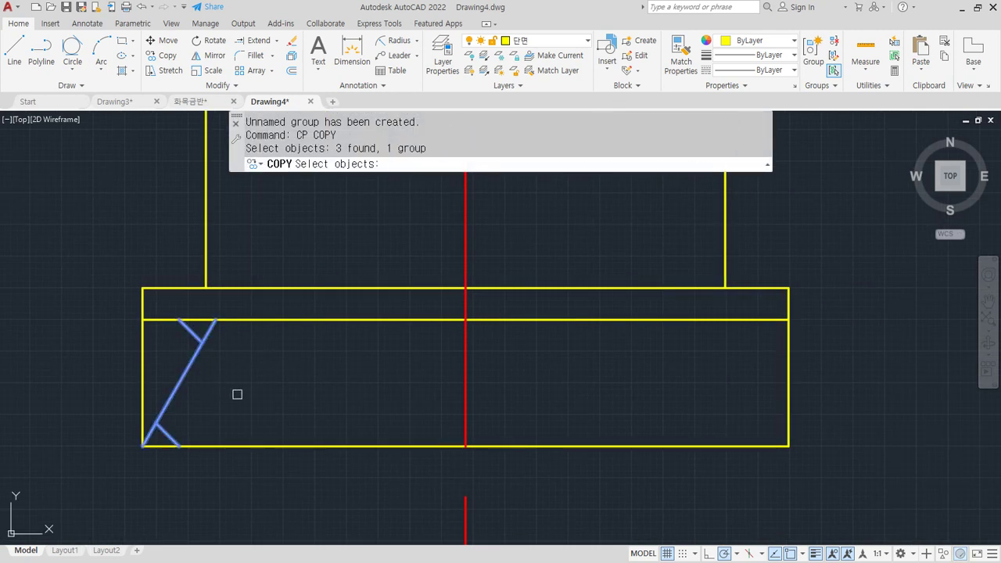
{"action": "key", "text": "Return"}
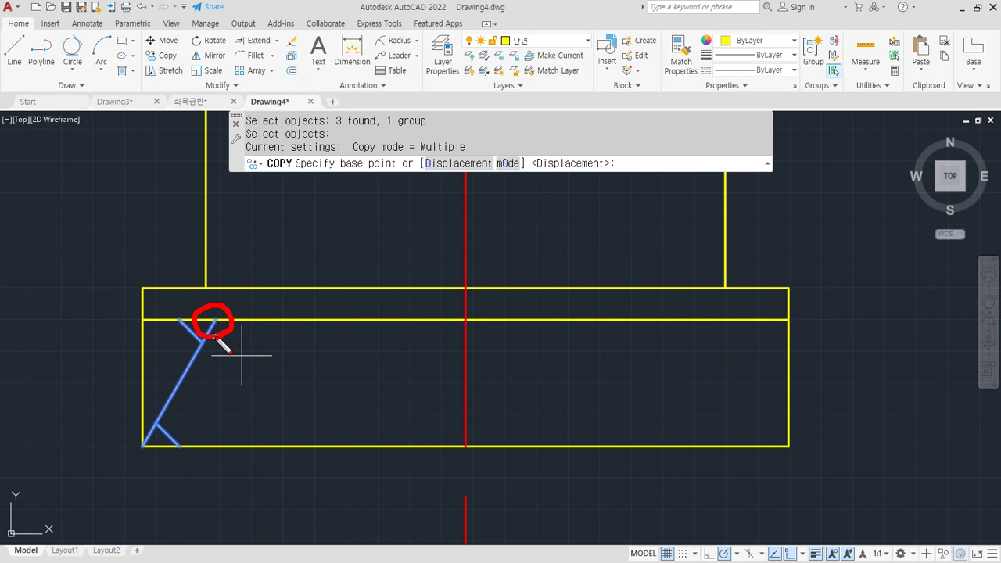
{"action": "left_click", "coordinate": [216, 320]}
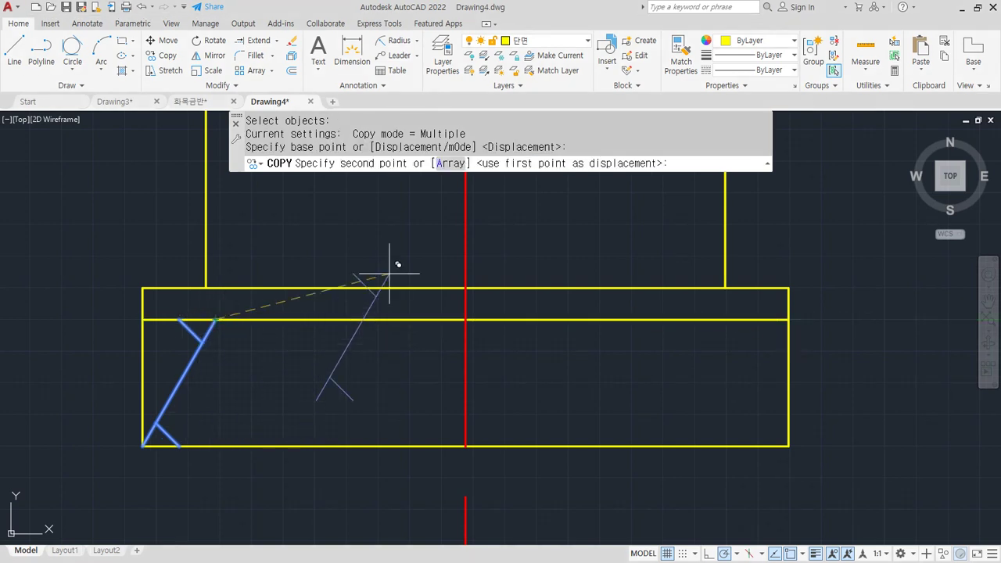
{"action": "left_click", "coordinate": [451, 163]}
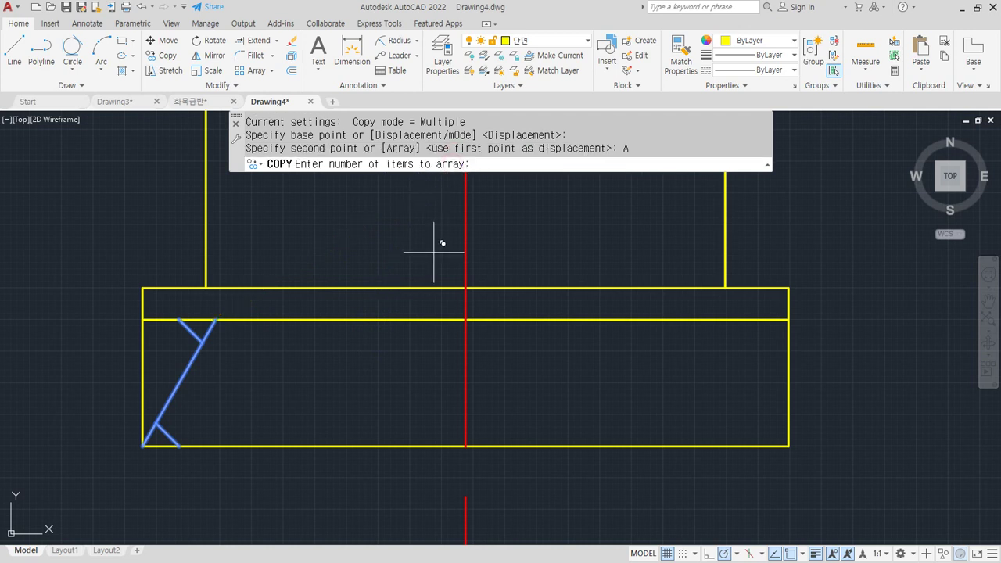
{"action": "type", "text": "5"}
{"action": "key", "text": "Return"}
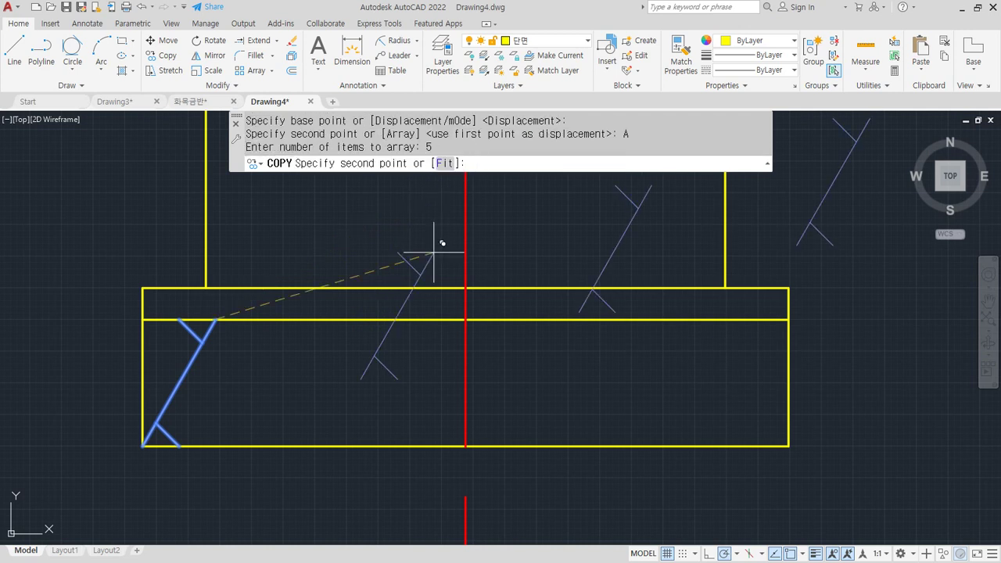
{"action": "left_click", "coordinate": [445, 162]}
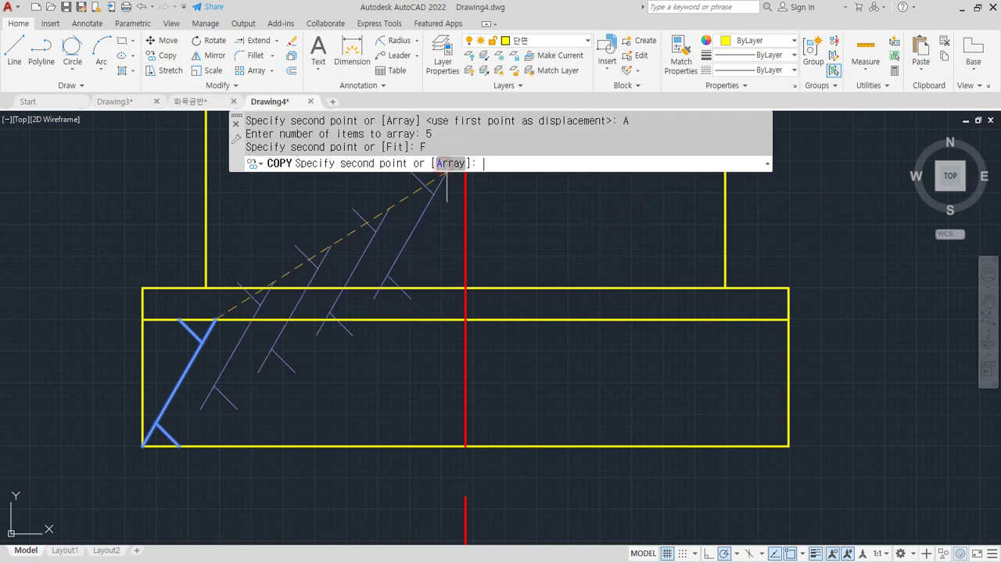
{"action": "left_click", "coordinate": [788, 319]}
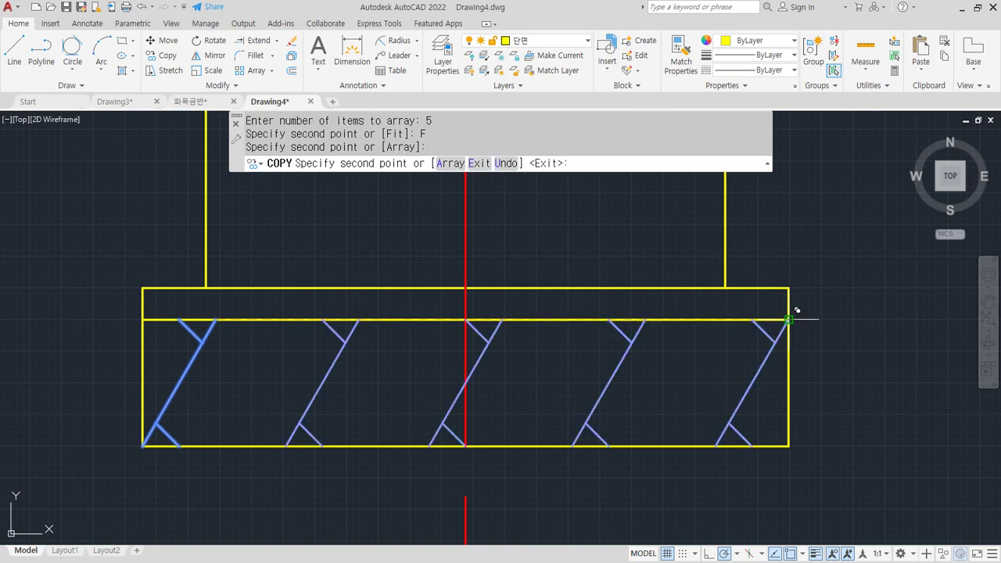
{"action": "key", "text": "Return"}
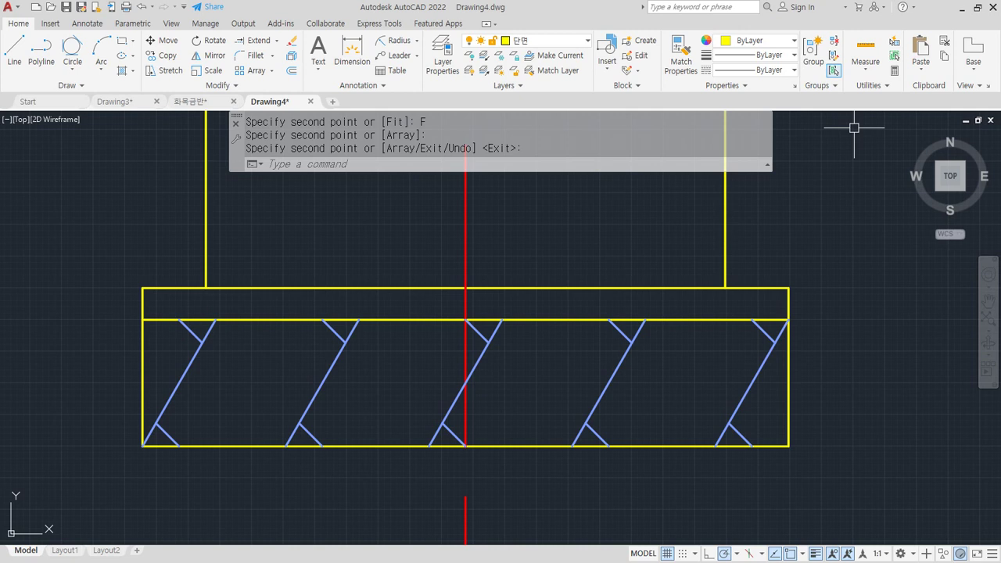
Draw a 200 by 200 square down and left from the intersection of the horizontal line and the first wall's left face
{"action": "scroll", "coordinate": [323, 268], "scroll_direction": "down", "scroll_amount": 4}
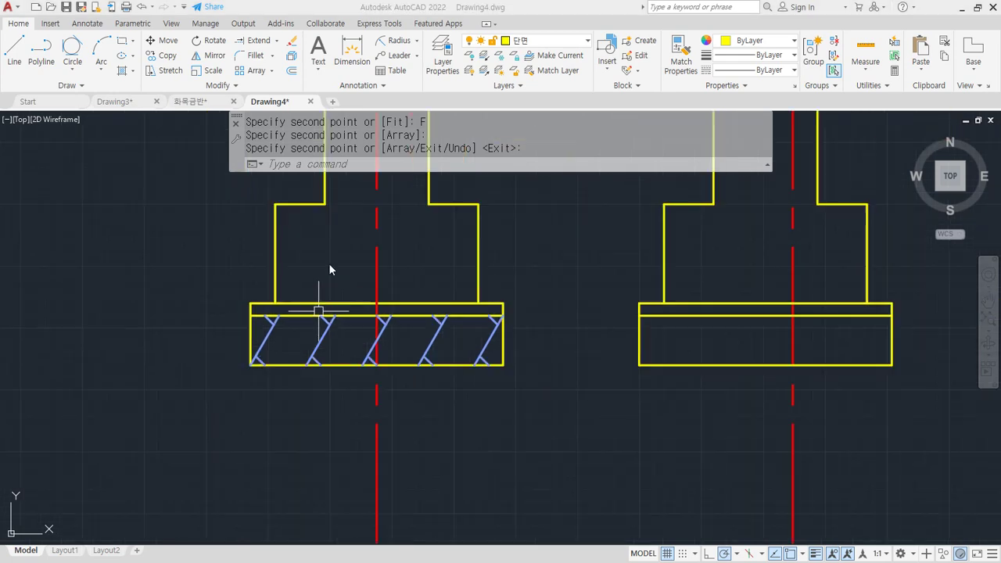
{"action": "mouse_move", "coordinate": [324, 268]}
{"action": "middle_mouse_down"}
{"action": "mouse_move", "coordinate": [307, 426]}
{"action": "mouse_move", "coordinate": [292, 442]}
{"action": "middle_mouse_up"}
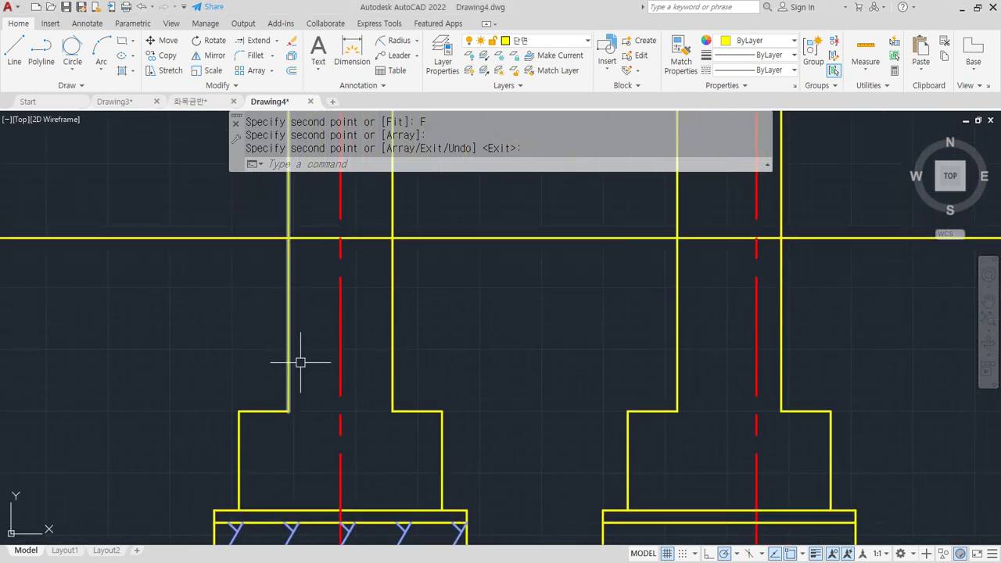
{"action": "scroll", "coordinate": [290, 279], "scroll_direction": "down", "scroll_amount": 2}
{"action": "scroll", "coordinate": [223, 293], "scroll_direction": "up", "scroll_amount": 4}
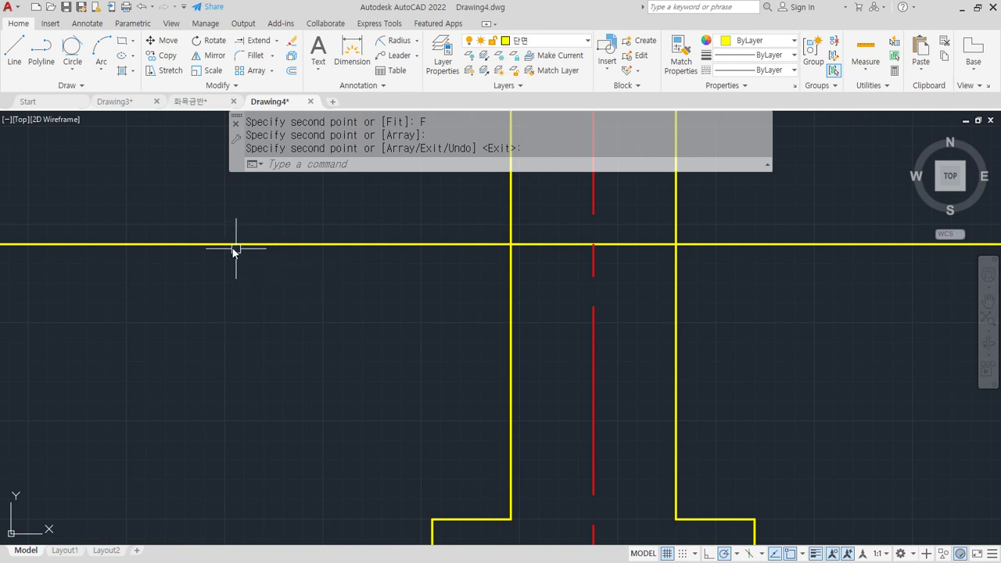
{"action": "mouse_move", "coordinate": [196, 244]}
{"action": "left_mouse_down"}
{"action": "mouse_move", "coordinate": [516, 245]}
{"action": "mouse_move", "coordinate": [121, 243]}
{"action": "left_mouse_up"}
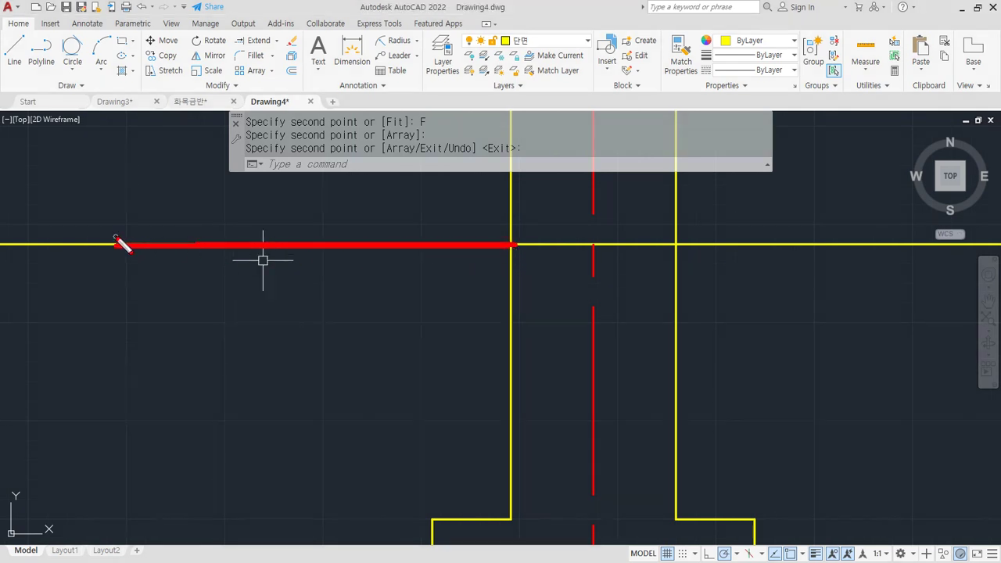
{"action": "key", "text": "Escape"}
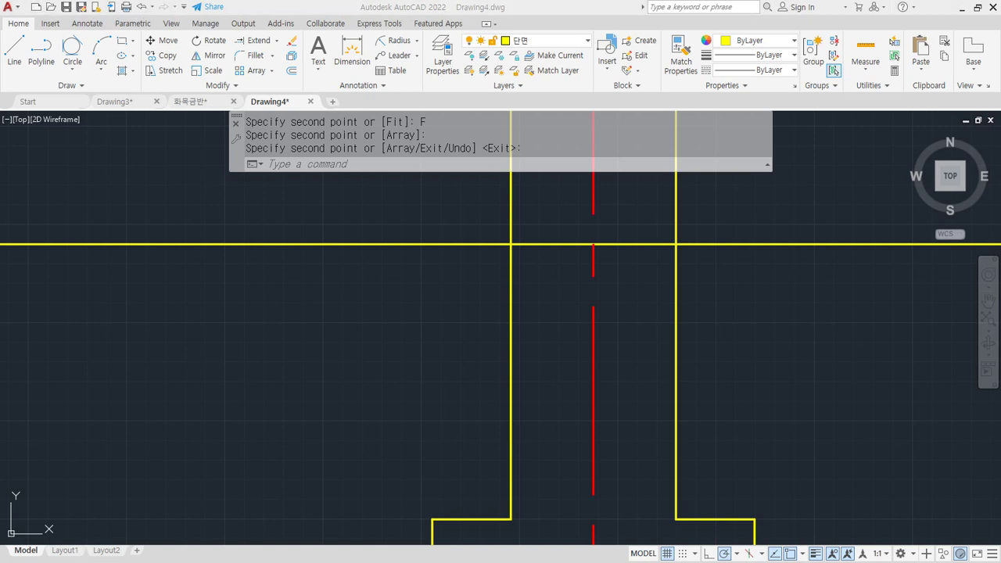
{"action": "scroll", "coordinate": [452, 255], "scroll_direction": "up", "scroll_amount": 4}
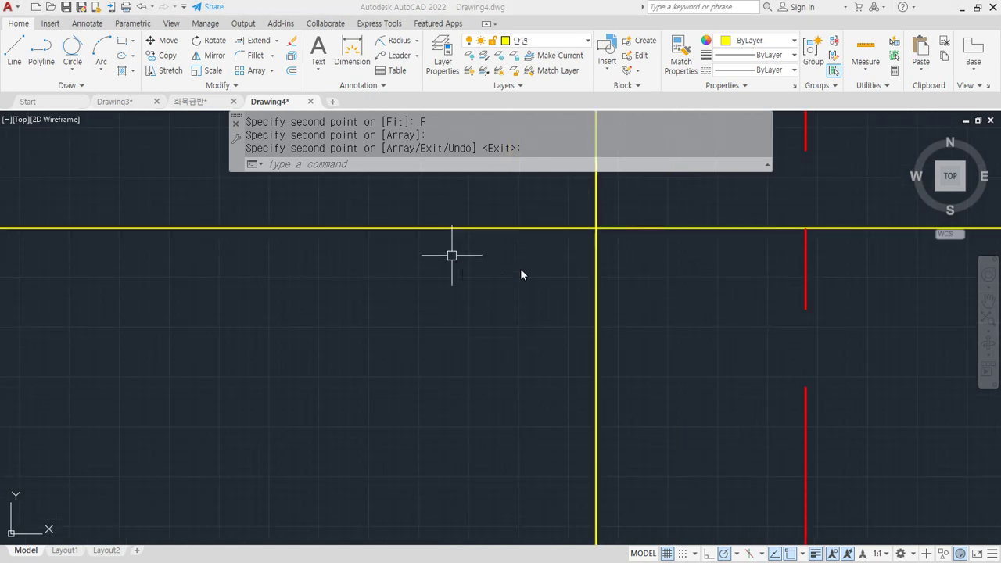
{"action": "type", "text": "rec"}
{"action": "key", "text": "Return"}
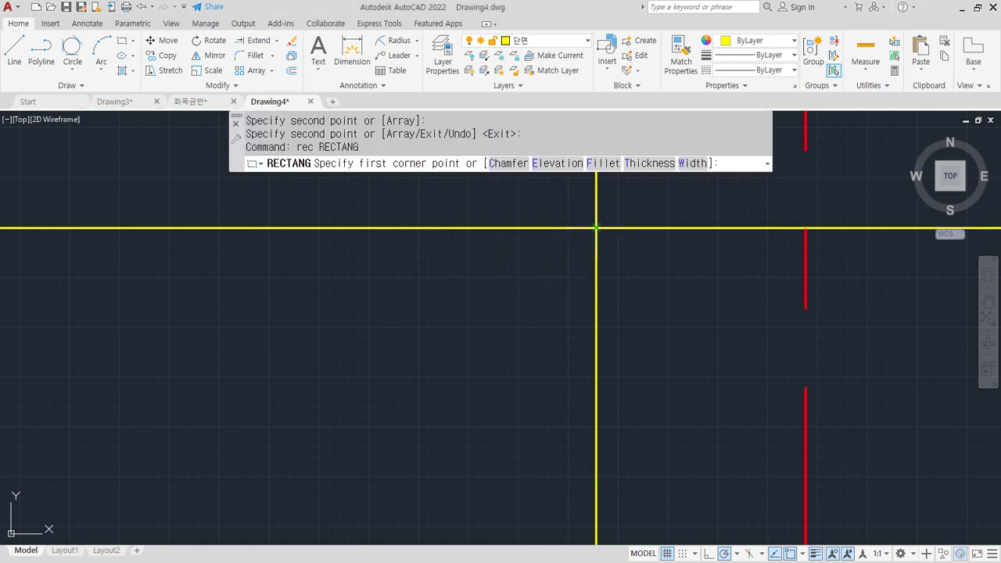
{"action": "left_click", "coordinate": [596, 228]}
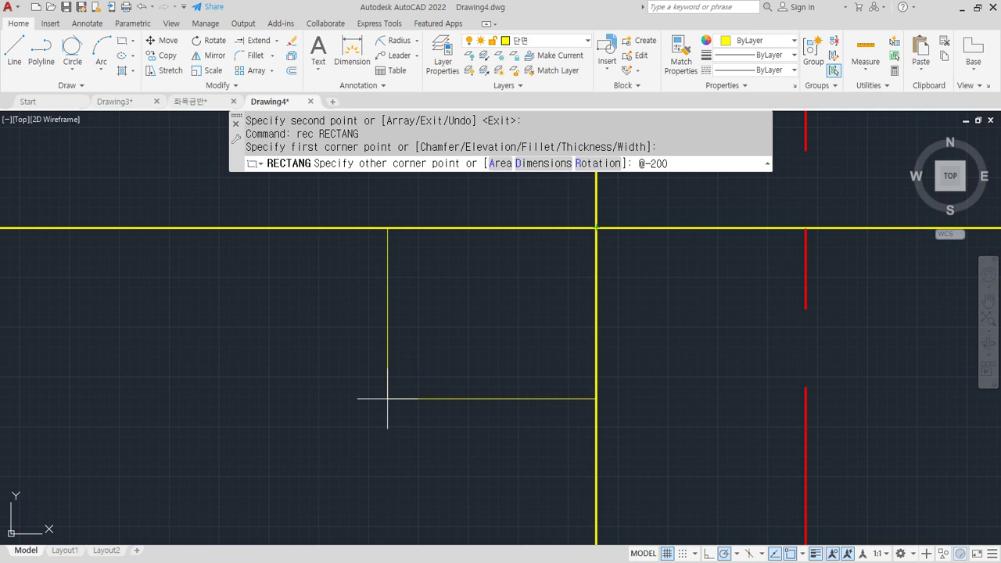
{"action": "key", "text": "Return"}
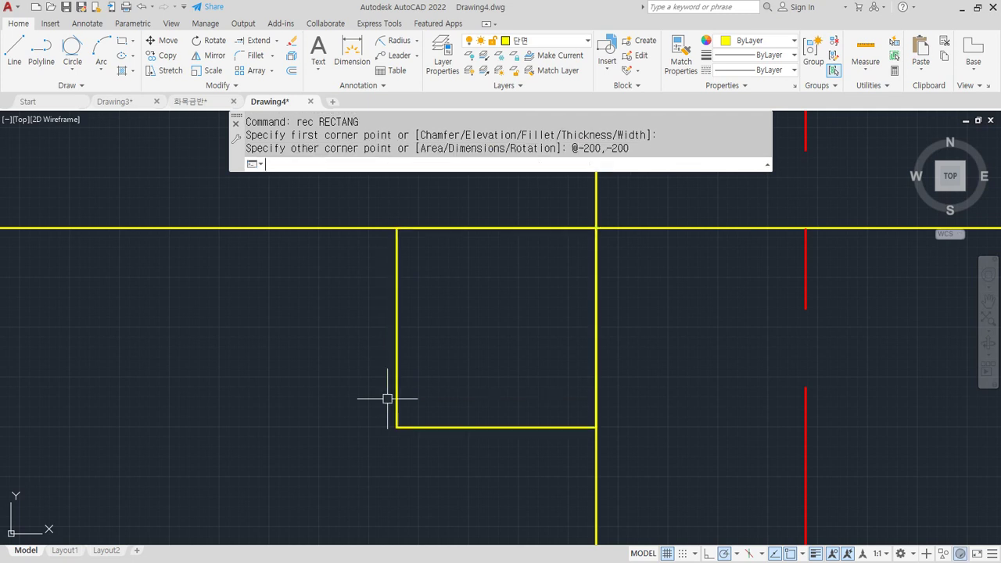
Copy the square leftward as a row of 4 adjoining items below the horizontal line, spaced one square width apart
{"action": "type", "text": "cp"}
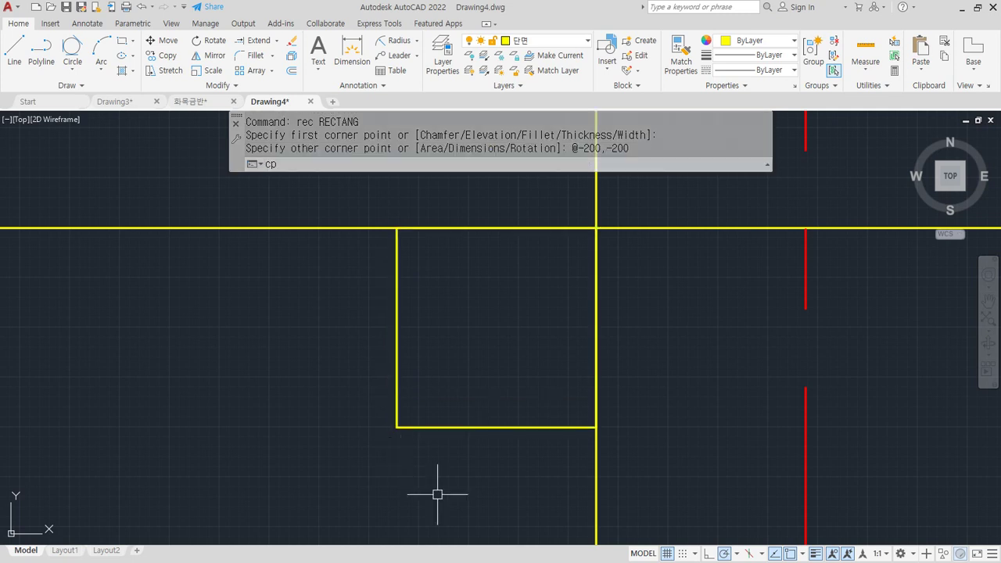
{"action": "key", "text": "Return"}
{"action": "left_click", "coordinate": [487, 427]}
{"action": "key", "text": "Return"}
{"action": "left_click", "coordinate": [592, 426]}
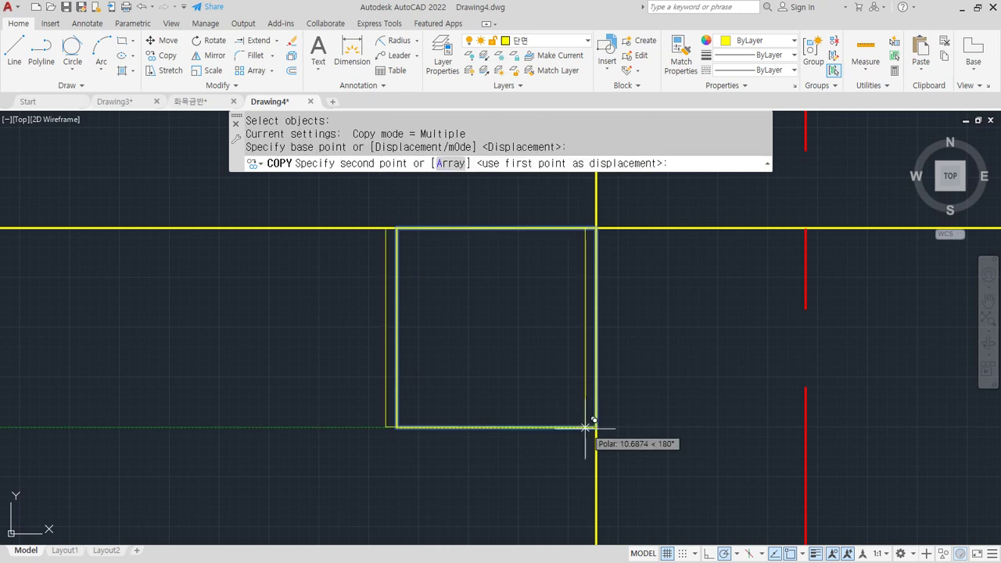
{"action": "type", "text": "a"}
{"action": "key", "text": "Return"}
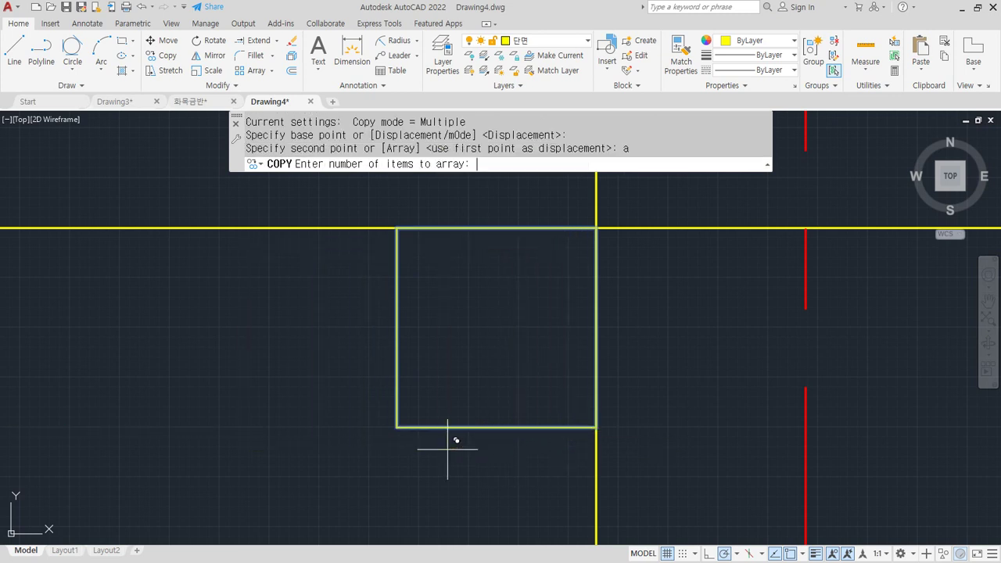
{"action": "type", "text": "4"}
{"action": "key", "text": "Return"}
{"action": "left_click", "coordinate": [397, 427]}
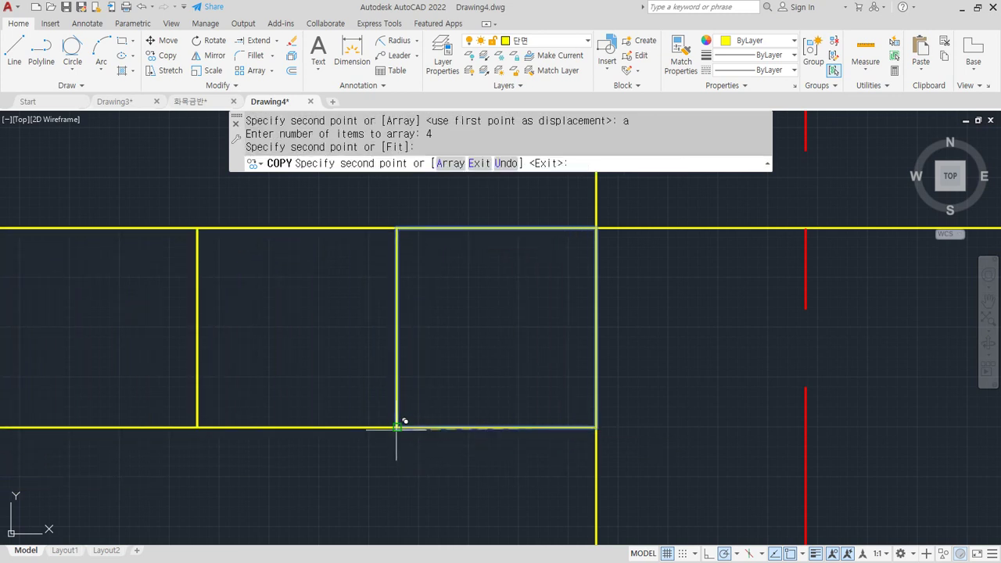
{"action": "key", "text": "Return"}
{"action": "scroll", "coordinate": [360, 423], "scroll_direction": "down", "scroll_amount": 2}
{"action": "middle_click_drag", "start_coordinate": [286, 395], "coordinate": [411, 379]}
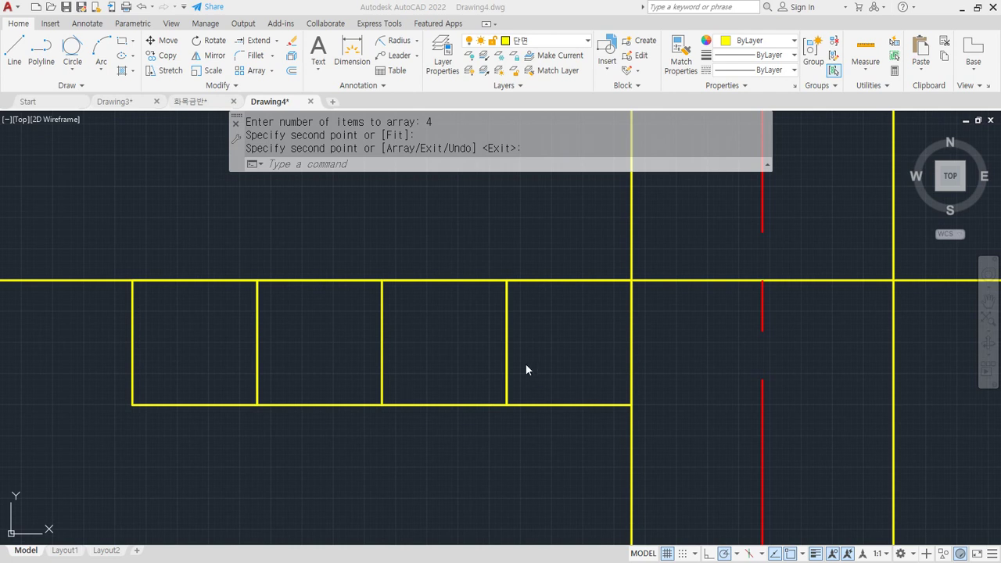
Draw a zigzag line through alternating upper and lower corners of the four squares, from the wall's left face to the far upper-left corner
{"action": "type", "text": "l"}
{"action": "key", "text": "Return"}
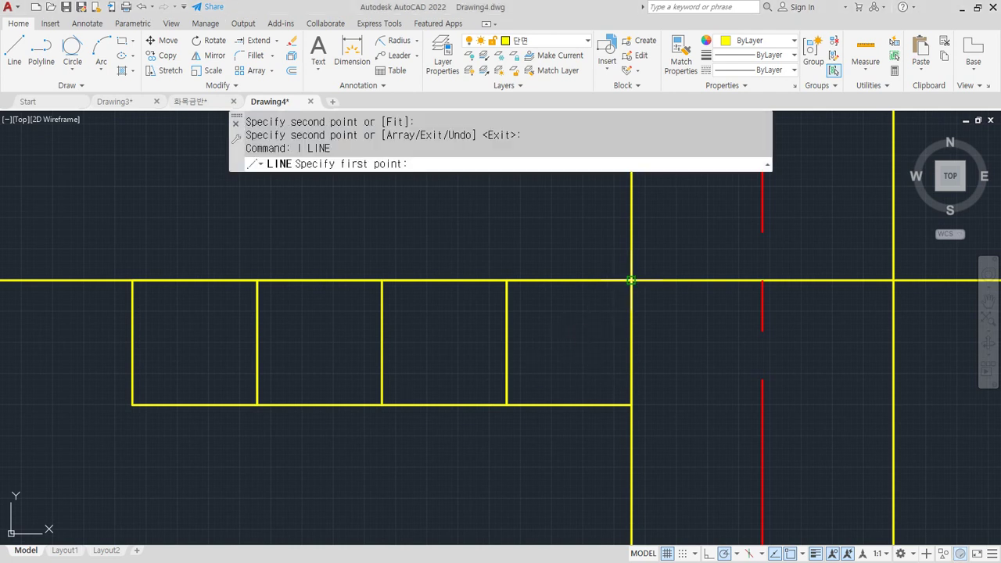
{"action": "left_click", "coordinate": [629, 282]}
{"action": "left_click", "coordinate": [507, 404]}
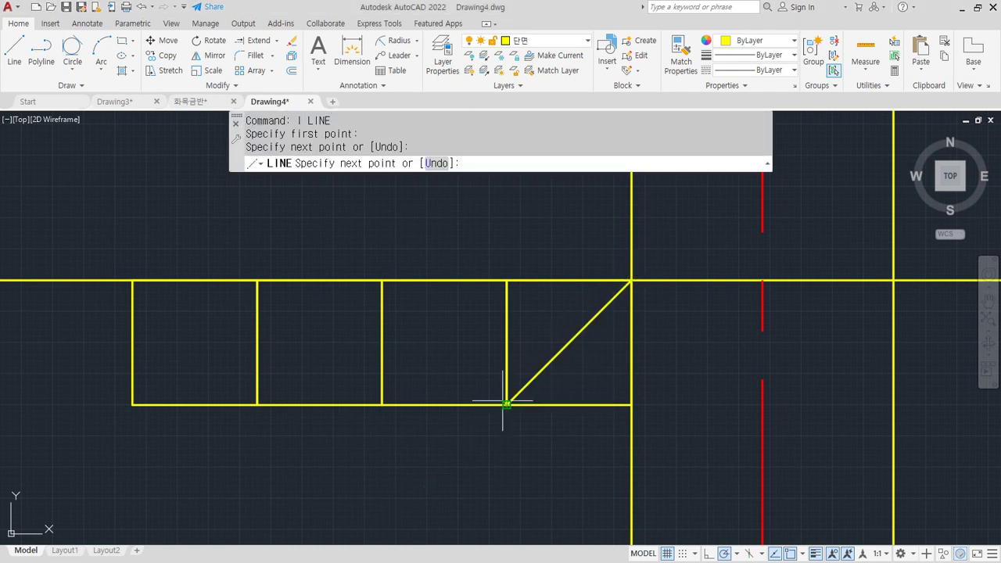
{"action": "left_click", "coordinate": [381, 280]}
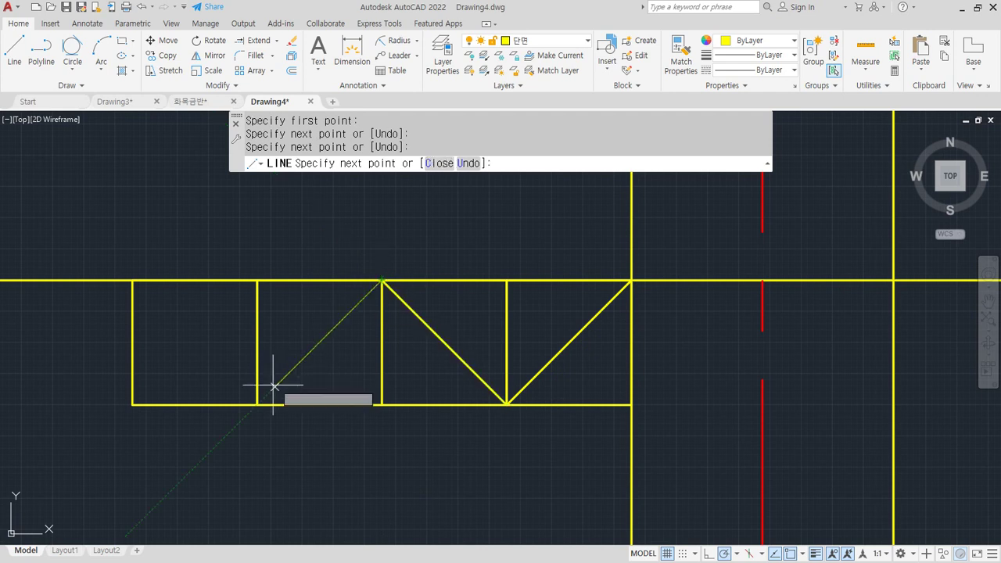
{"action": "left_click", "coordinate": [257, 404]}
{"action": "left_click", "coordinate": [133, 280]}
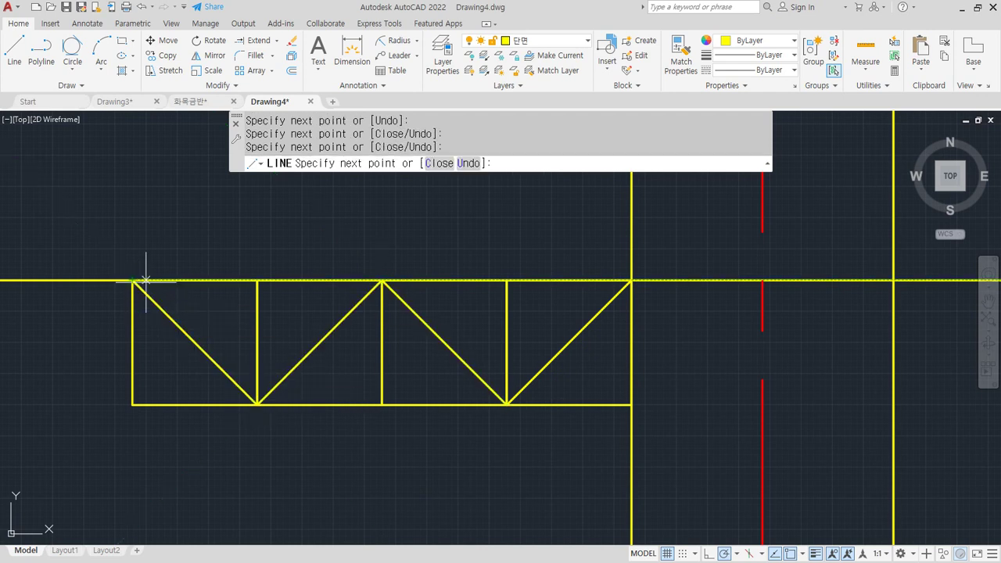
{"action": "key", "text": "Return"}
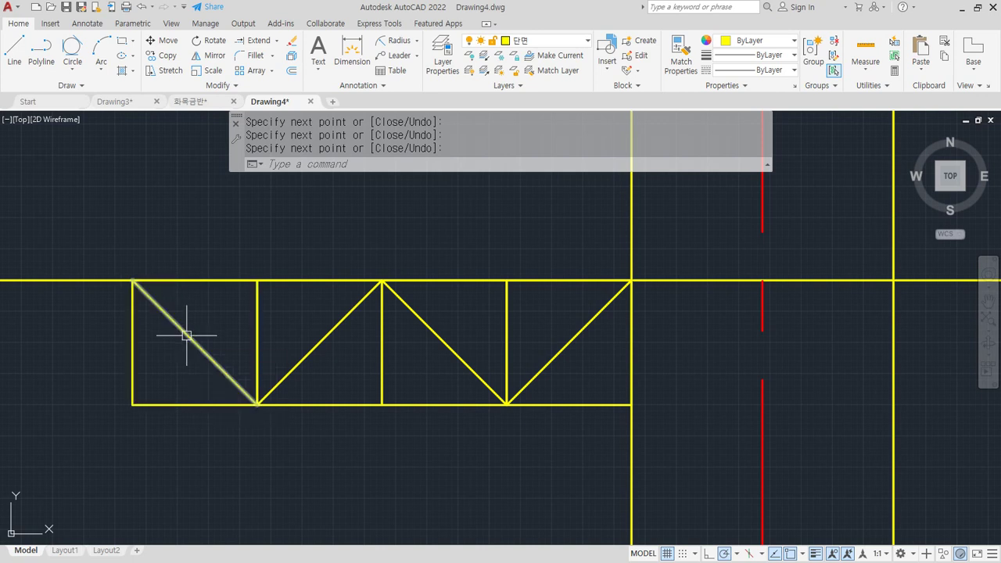
Start a hatch covering the four triangles between the zigzag and the horizontal line
{"action": "type", "text": "h"}
{"action": "key", "text": "Return"}
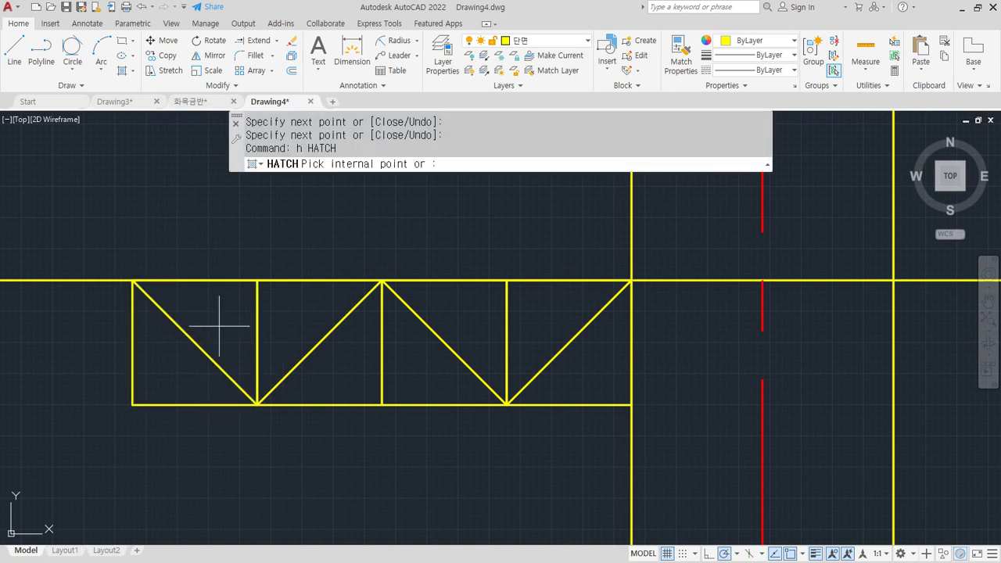
{"action": "left_click", "coordinate": [219, 321]}
{"action": "left_click", "coordinate": [348, 301]}
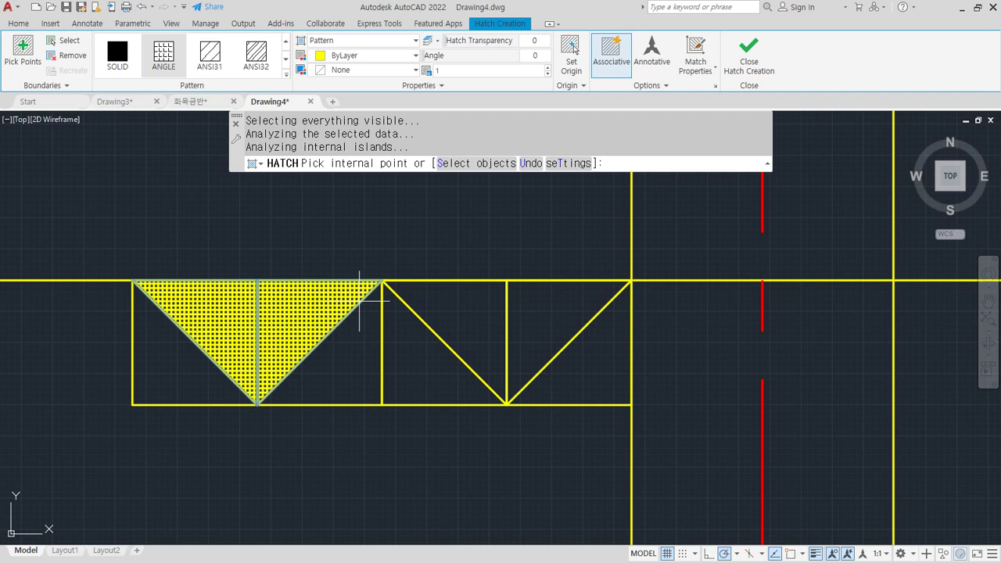
{"action": "left_click", "coordinate": [478, 299]}
{"action": "left_click", "coordinate": [559, 300]}
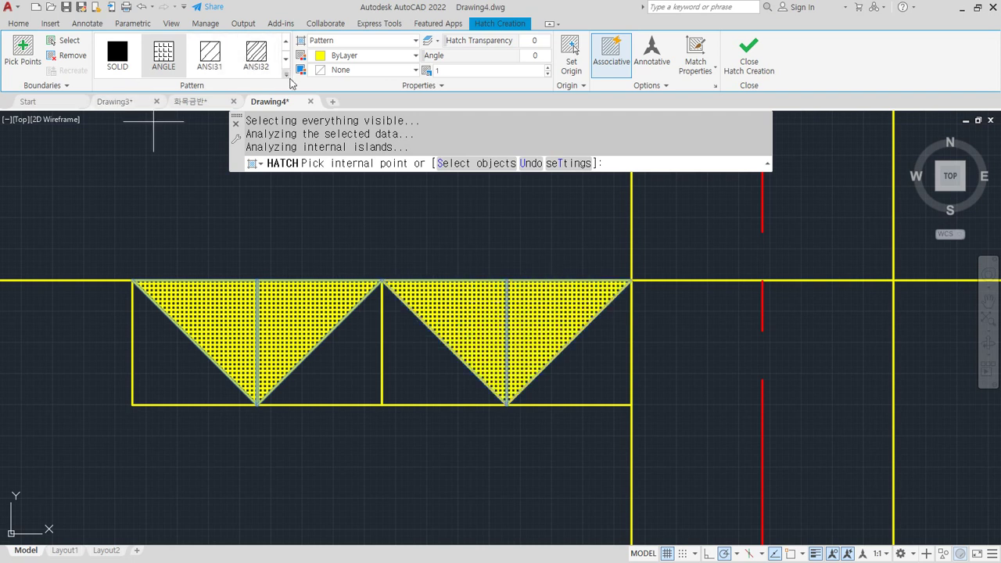
Make the upper triangles' hatch a user-defined pattern with spacing 50 and angle 45
{"action": "left_click", "coordinate": [352, 43]}
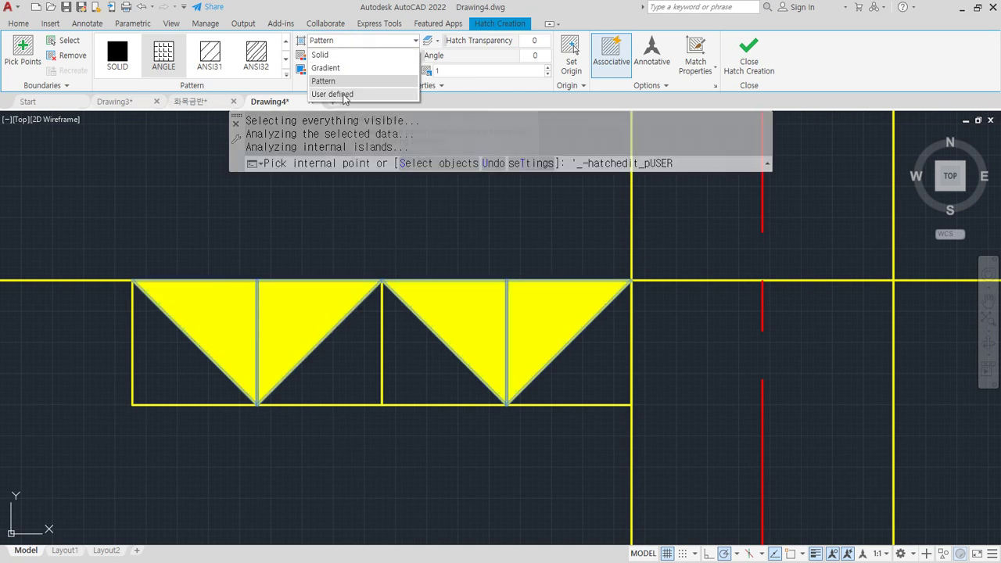
{"action": "left_click", "coordinate": [335, 93]}
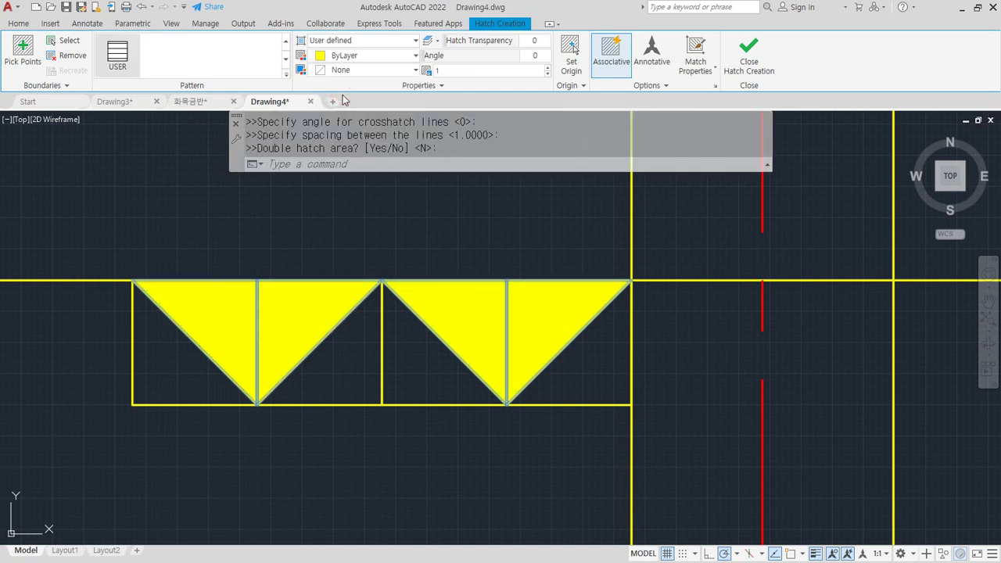
{"action": "left_click", "coordinate": [454, 70]}
{"action": "type", "text": "50"}
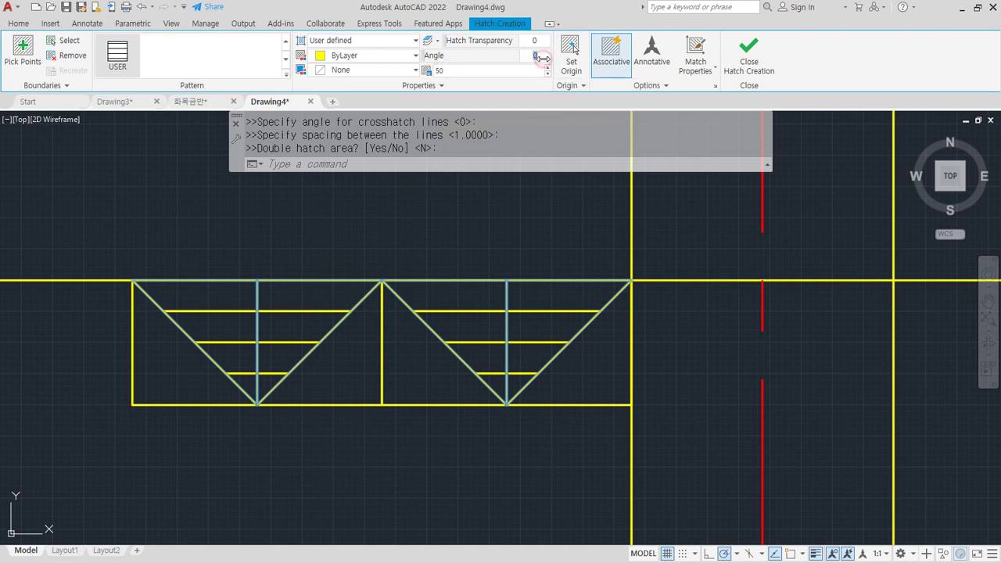
{"action": "left_click", "coordinate": [511, 53]}
{"action": "type", "text": "45"}
{"action": "key", "text": "Return"}
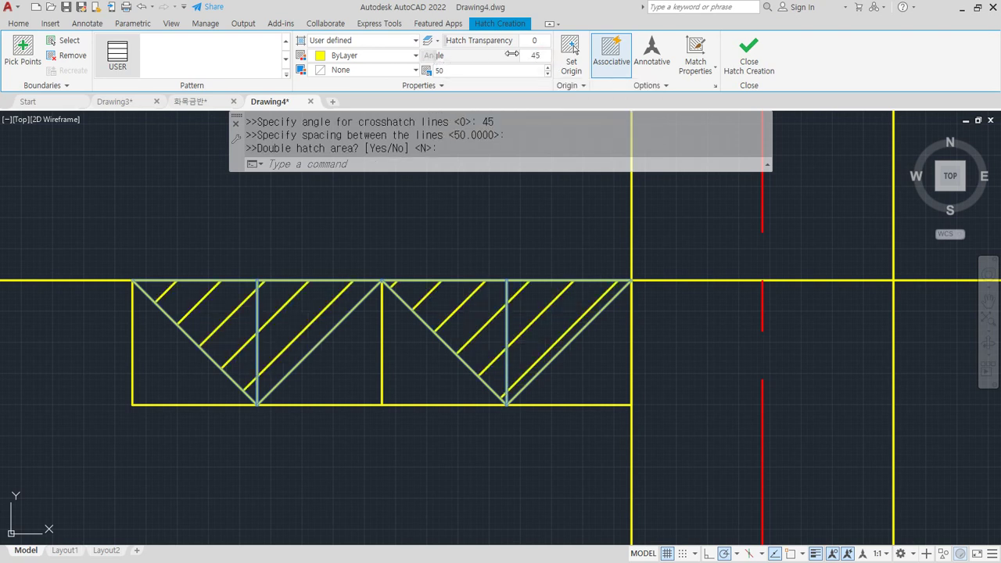
Assign the upper triangles' hatch to the 해칭선 layer and finish it
{"action": "left_click", "coordinate": [439, 85]}
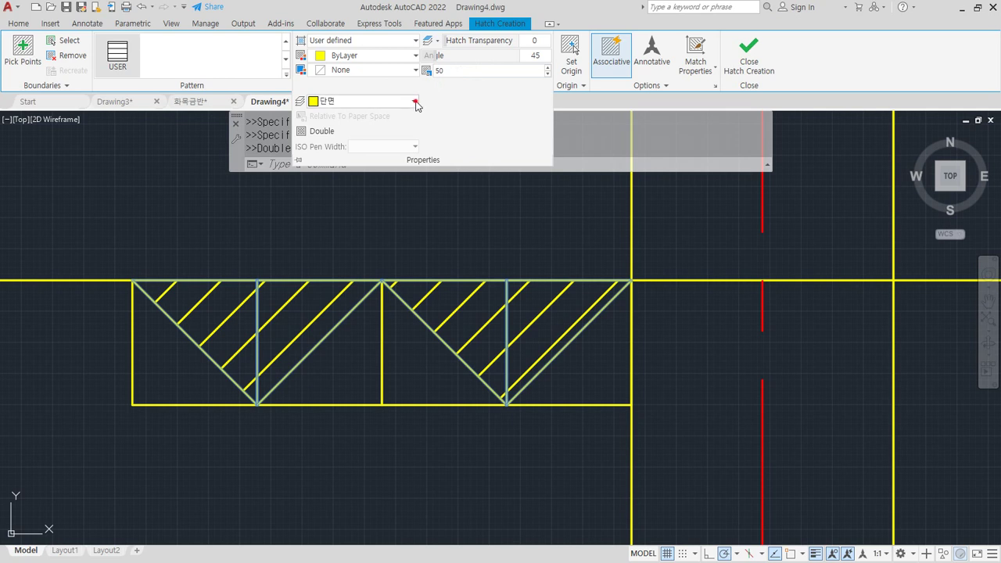
{"action": "left_click", "coordinate": [413, 102]}
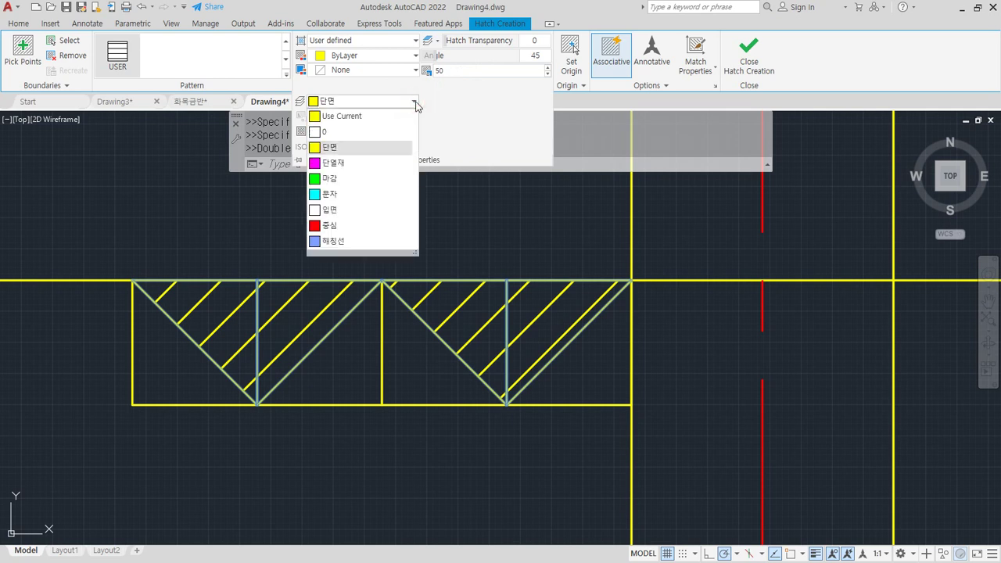
{"action": "left_click", "coordinate": [350, 244]}
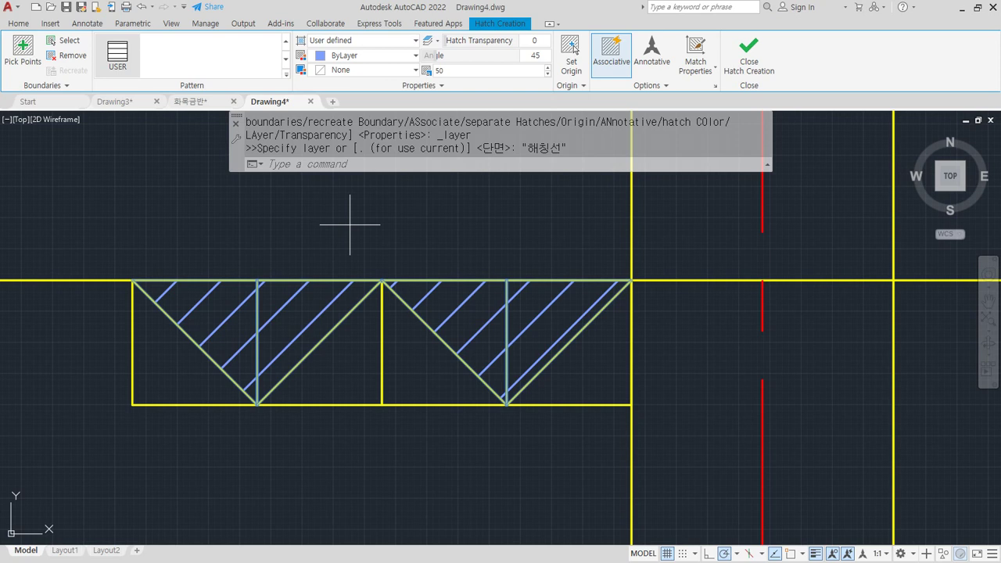
{"action": "key", "text": "Return"}
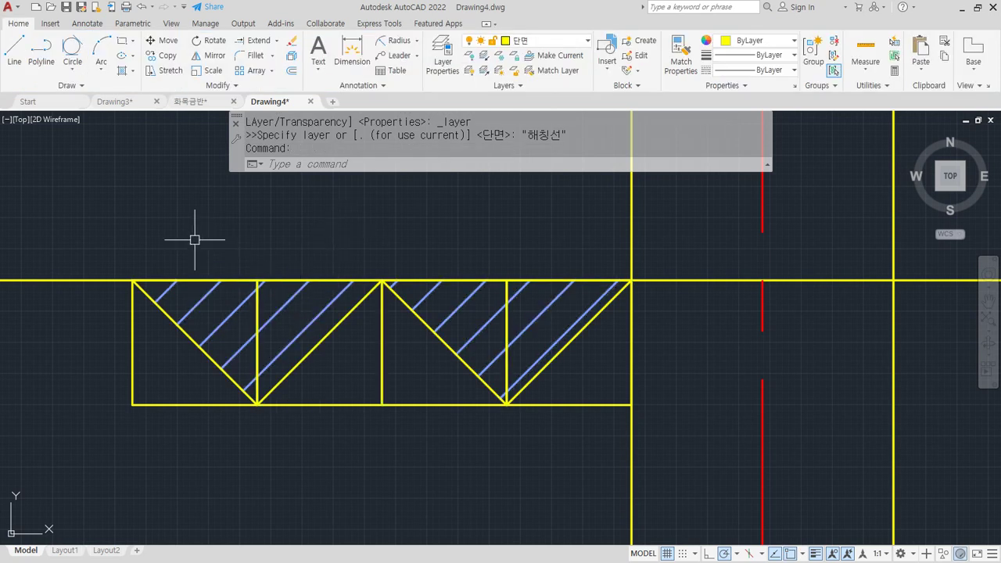
Hatch the four triangles below the zigzag with the same user-defined pattern at an angle of 135
{"action": "key", "text": "Return"}
{"action": "left_click", "coordinate": [154, 346]}
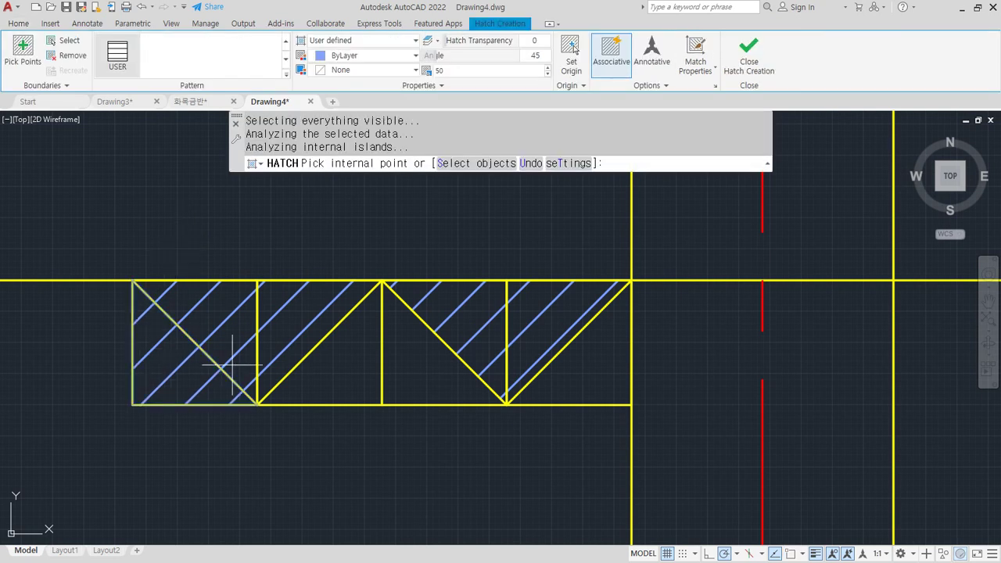
{"action": "left_click", "coordinate": [341, 371]}
{"action": "left_click", "coordinate": [442, 373]}
{"action": "left_click", "coordinate": [577, 373]}
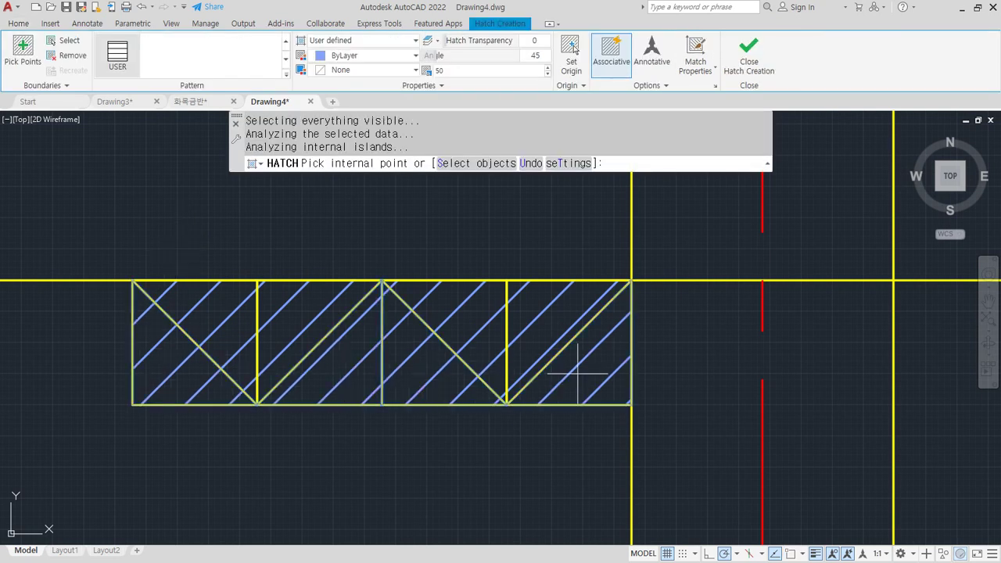
{"action": "left_click", "coordinate": [531, 55]}
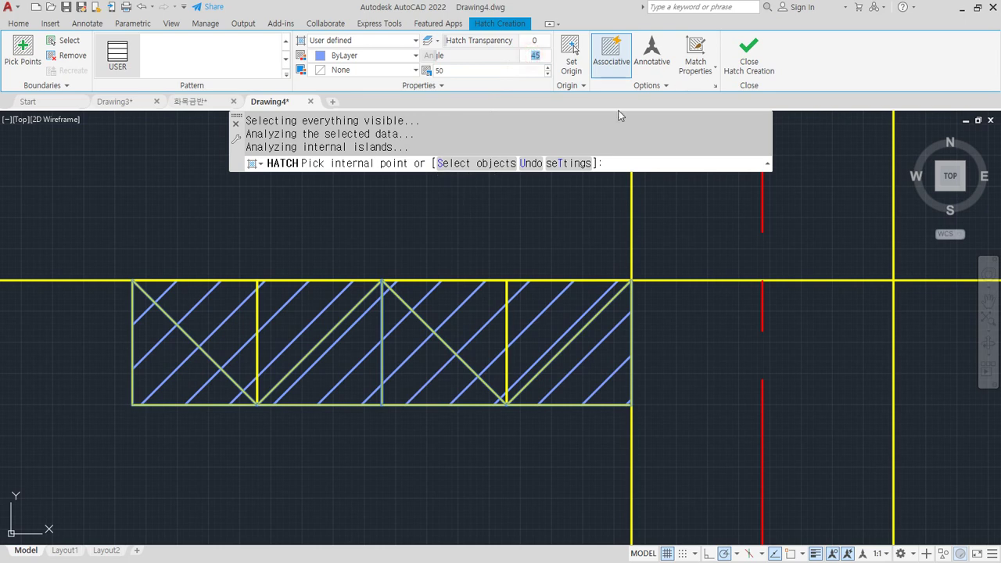
{"action": "type", "text": "135"}
{"action": "key", "text": "Return"}
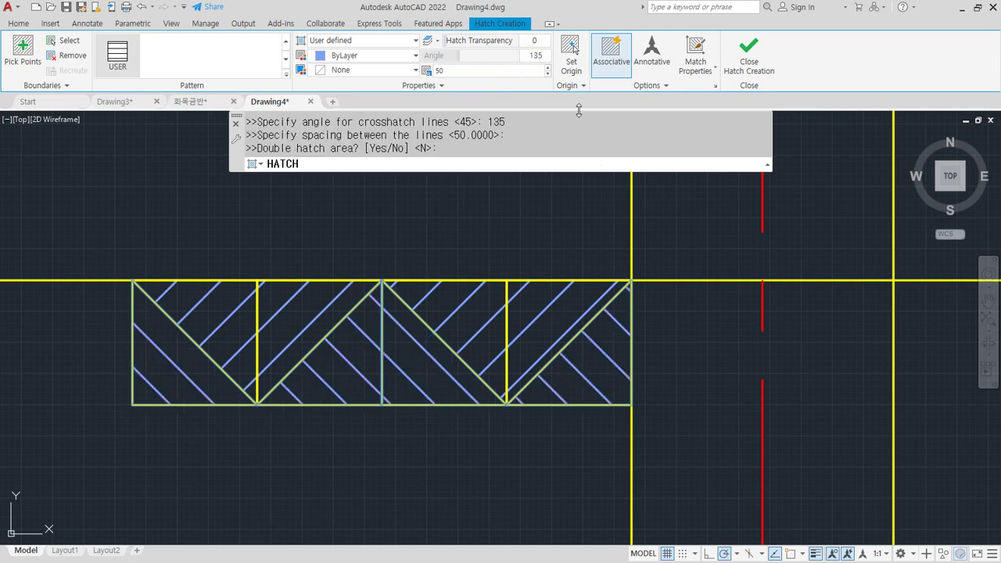
{"action": "key", "text": "Return"}
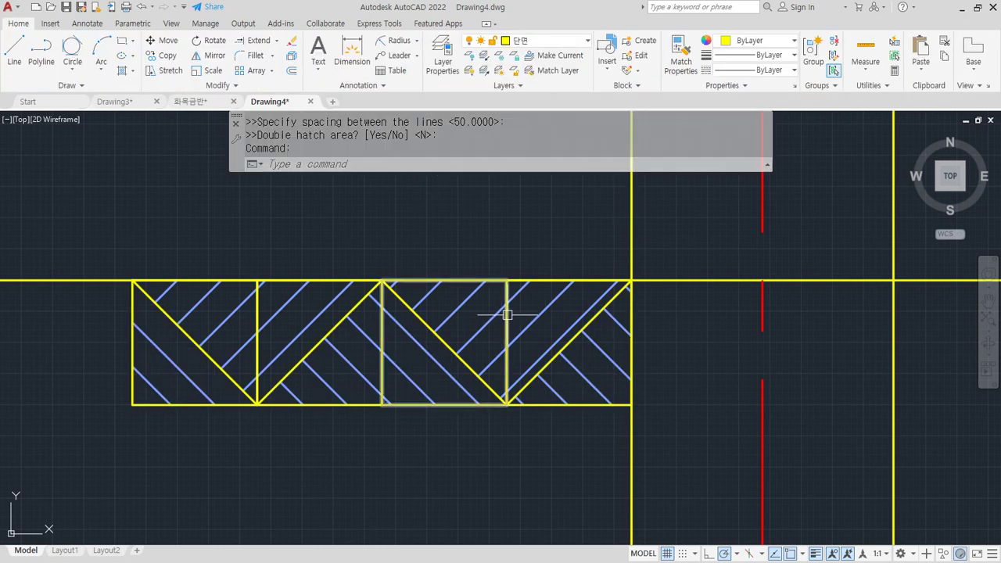
{"action": "key", "text": "Escape"}
{"action": "key", "text": "Escape"}
{"action": "key", "text": "Escape"}
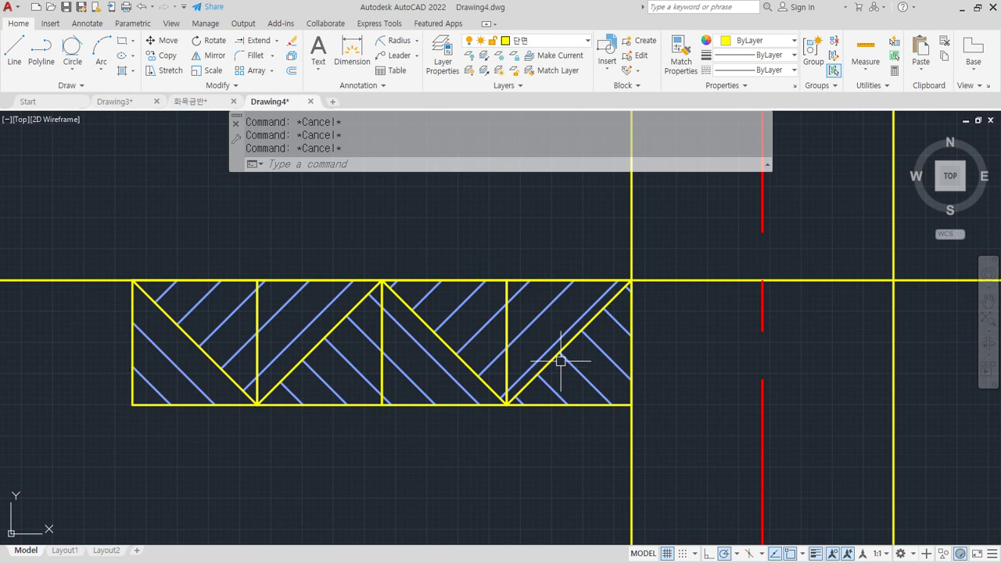
Delete the four construction squares around the zigzag, keeping the zigzag lines and hatches
{"action": "left_click", "coordinate": [505, 362]}
{"action": "left_click", "coordinate": [509, 358]}
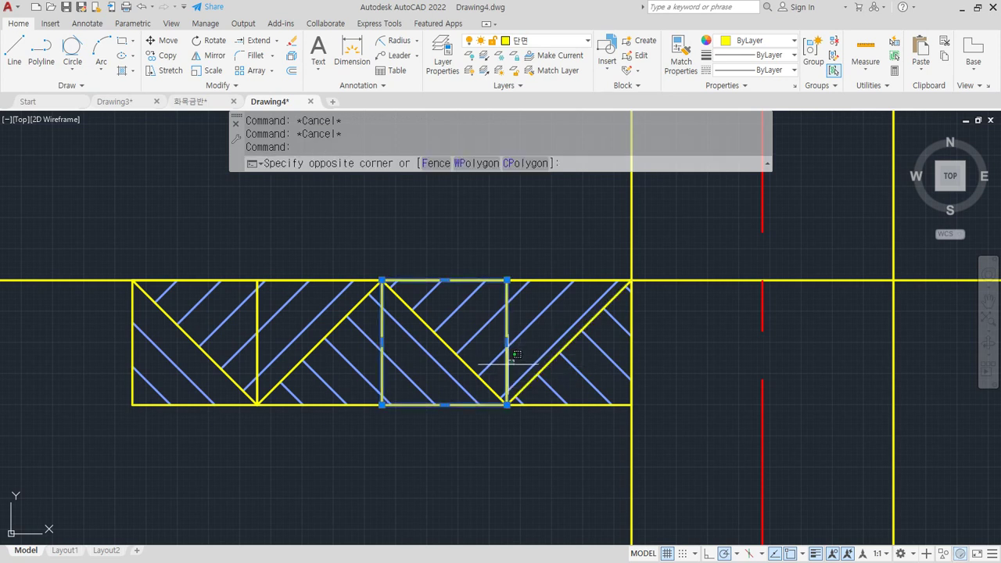
{"action": "left_click", "coordinate": [496, 365]}
{"action": "key", "text": "Delete"}
{"action": "left_click", "coordinate": [291, 344]}
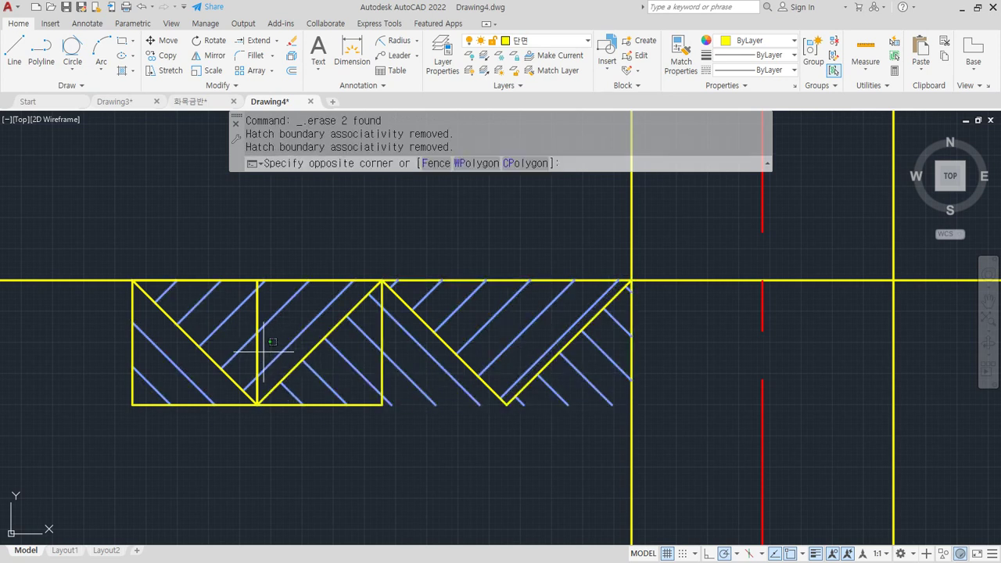
{"action": "left_click", "coordinate": [257, 356]}
{"action": "key", "text": "Delete"}
{"action": "mouse_move", "coordinate": [616, 463]}
{"action": "left_mouse_down"}
{"action": "mouse_move", "coordinate": [63, 367]}
{"action": "mouse_move", "coordinate": [483, 217]}
{"action": "mouse_move", "coordinate": [694, 413]}
{"action": "mouse_move", "coordinate": [549, 462]}
{"action": "left_mouse_up"}
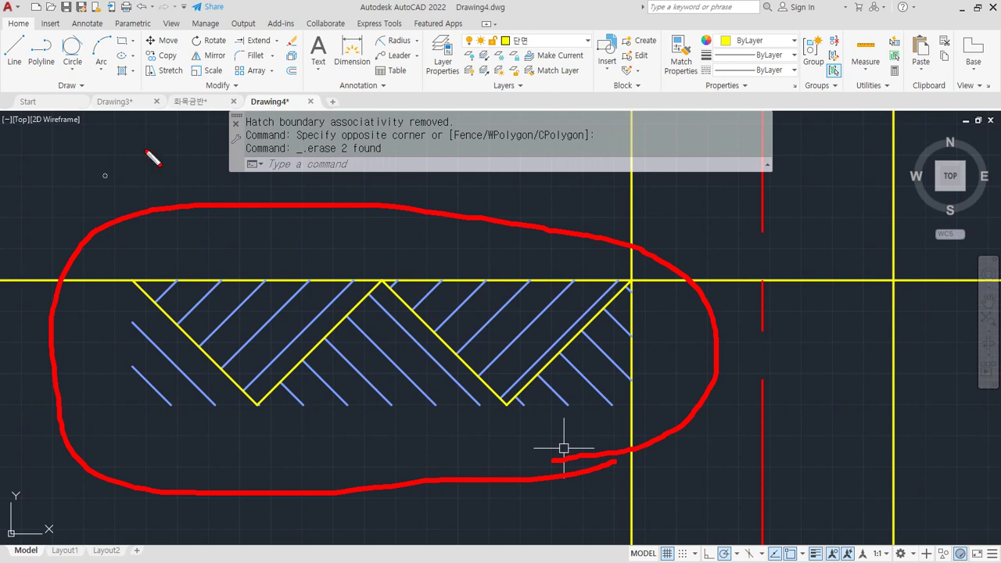
{"action": "left_click_drag", "start_coordinate": [186, 169], "coordinate": [203, 244]}
{"action": "mouse_move", "coordinate": [145, 224]}
{"action": "left_mouse_down"}
{"action": "mouse_move", "coordinate": [242, 221]}
{"action": "mouse_move", "coordinate": [200, 270]}
{"action": "left_mouse_up"}
{"action": "left_click", "coordinate": [218, 257]}
{"action": "mouse_move", "coordinate": [258, 165]}
{"action": "left_mouse_down"}
{"action": "mouse_move", "coordinate": [257, 195]}
{"action": "mouse_move", "coordinate": [305, 250]}
{"action": "left_mouse_up"}
{"action": "left_click", "coordinate": [327, 250]}
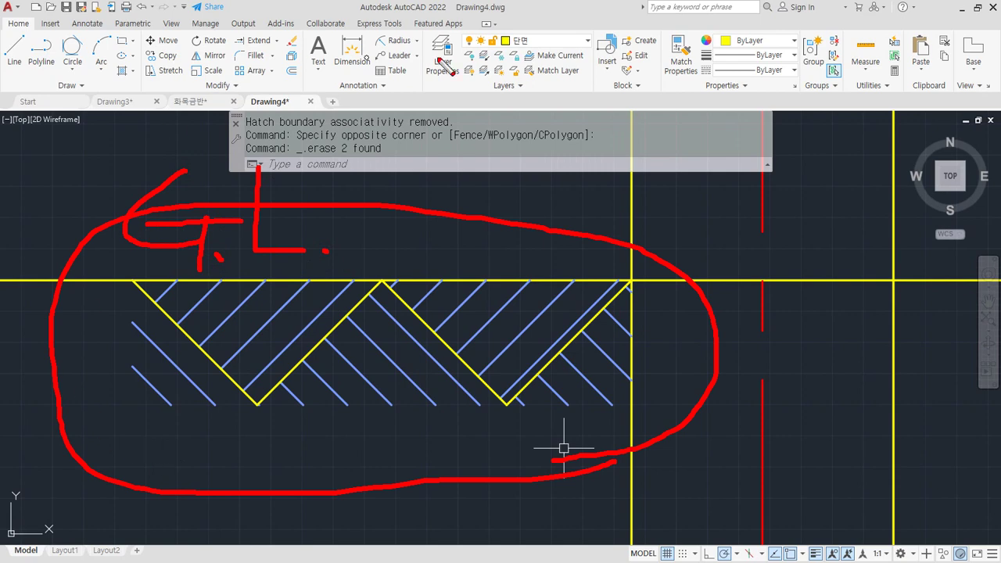
{"action": "key", "text": "Escape"}
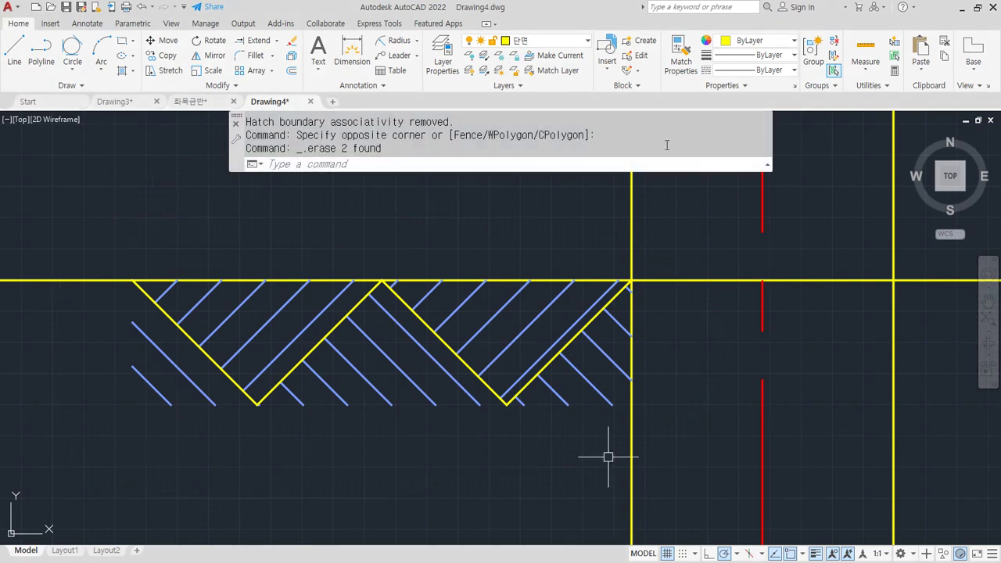
Trim away the horizontal line between the left and right faces of the first wall
{"action": "scroll", "coordinate": [513, 407], "scroll_direction": "down", "scroll_amount": 4}
{"action": "mouse_move", "coordinate": [514, 407]}
{"action": "middle_mouse_down"}
{"action": "mouse_move", "coordinate": [357, 406]}
{"action": "mouse_move", "coordinate": [323, 446]}
{"action": "middle_mouse_up"}
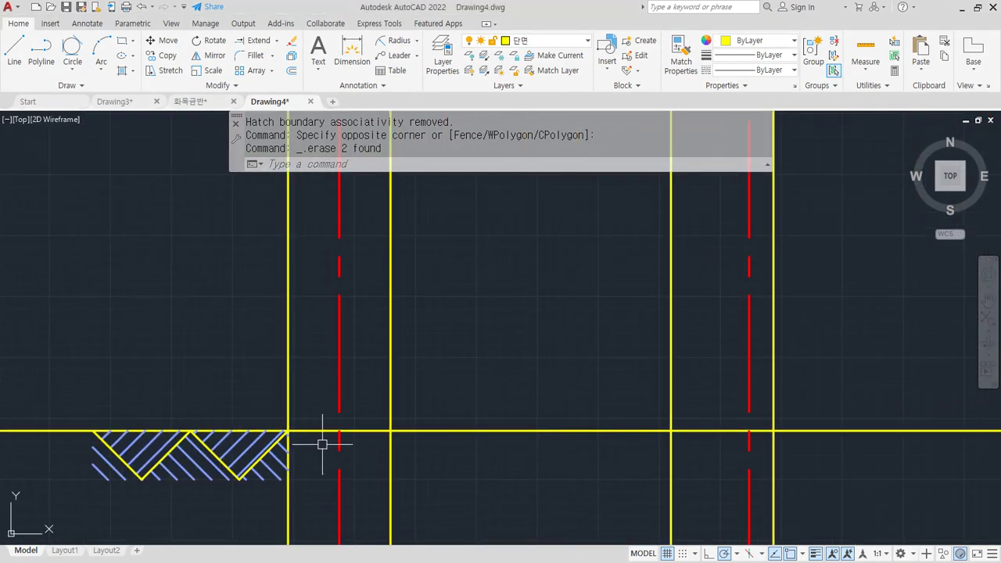
{"action": "scroll", "coordinate": [320, 440], "scroll_direction": "up", "scroll_amount": 2}
{"action": "type", "text": "tr"}
{"action": "key", "text": "Return"}
{"action": "left_click", "coordinate": [322, 426]}
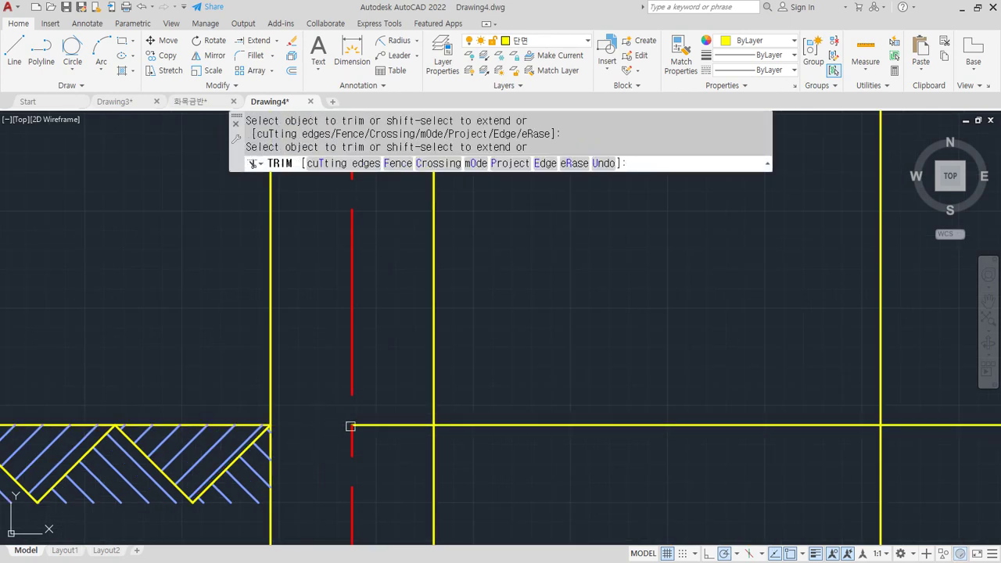
{"action": "left_click", "coordinate": [389, 425]}
{"action": "key", "text": "Return"}
{"action": "scroll", "coordinate": [368, 435], "scroll_direction": "down", "scroll_amount": 2}
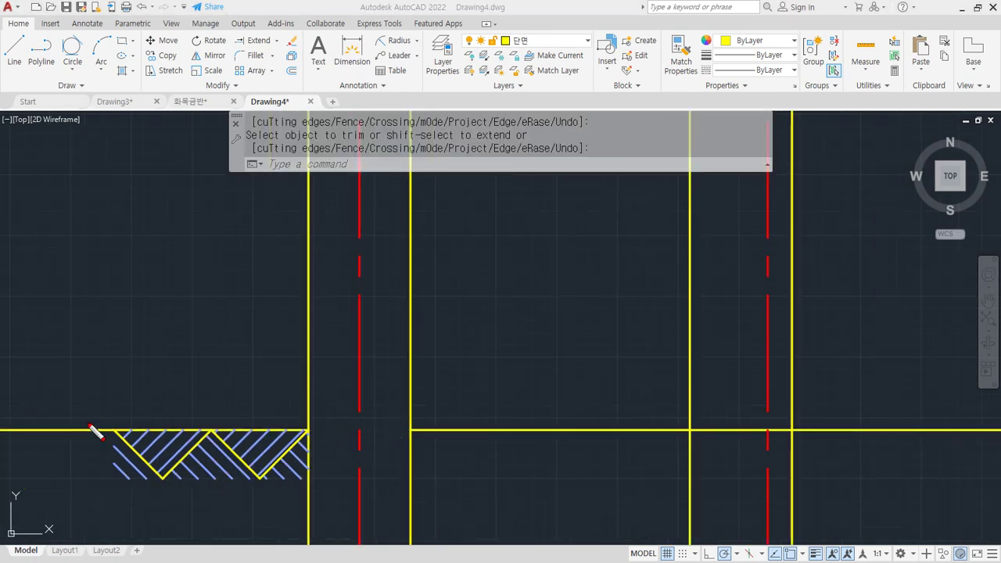
Offset the ground line on the outer side of the first wall upward by 450
{"action": "mouse_move", "coordinate": [84, 428]}
{"action": "left_mouse_down"}
{"action": "mouse_move", "coordinate": [123, 286]}
{"action": "mouse_move", "coordinate": [137, 298]}
{"action": "left_mouse_up"}
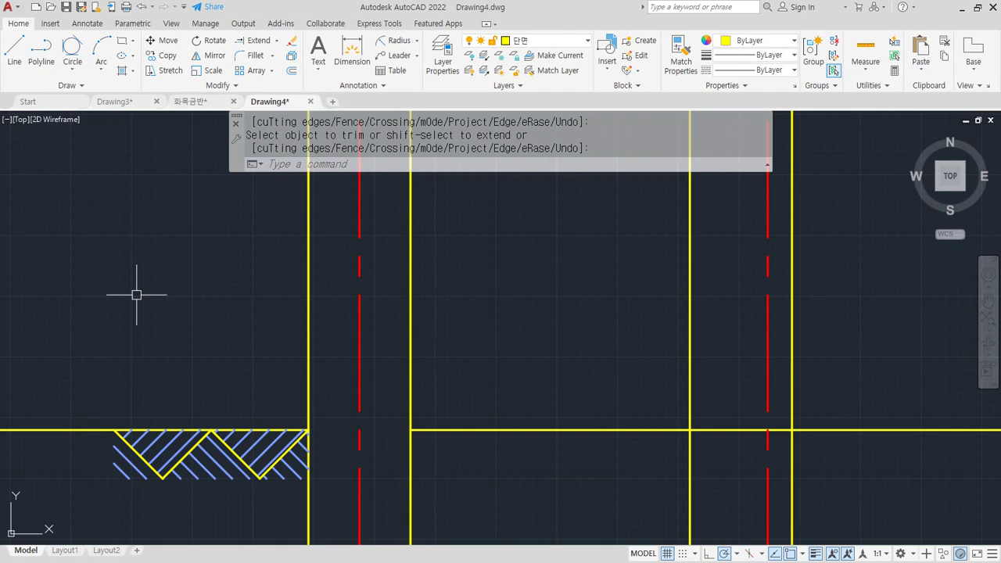
{"action": "type", "text": "o"}
{"action": "key", "text": "Return"}
{"action": "type", "text": "450"}
{"action": "key", "text": "Return"}
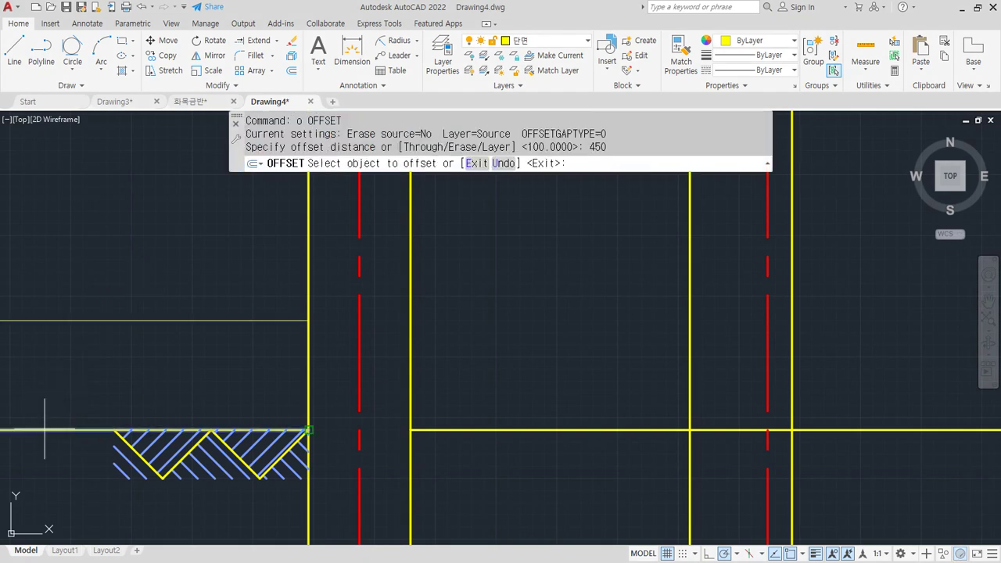
{"action": "left_click", "coordinate": [55, 430]}
{"action": "left_click", "coordinate": [152, 283]}
{"action": "key", "text": "Return"}
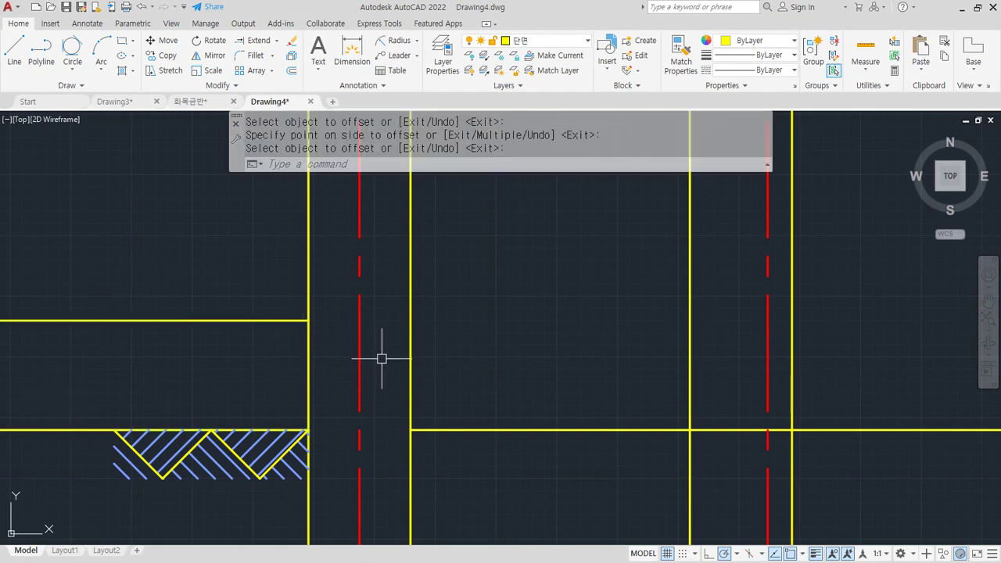
Extend the raised horizontal line across the first wall to its inner face
{"action": "type", "text": "ex"}
{"action": "key", "text": "Return"}
{"action": "key", "text": "Return"}
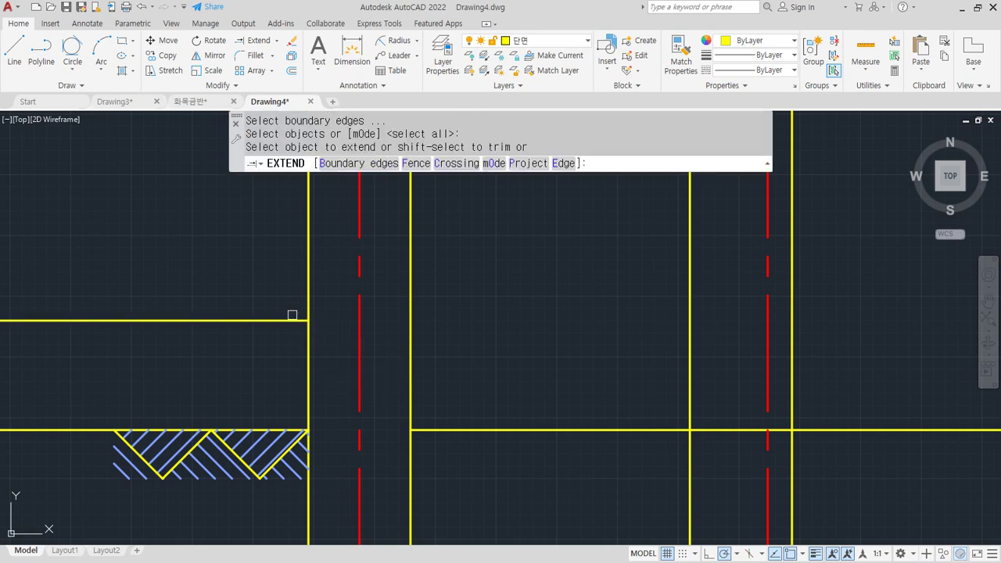
{"action": "left_click", "coordinate": [284, 317]}
{"action": "left_click", "coordinate": [324, 322]}
{"action": "key", "text": "Return"}
{"action": "scroll", "coordinate": [375, 321], "scroll_direction": "up", "scroll_amount": 6}
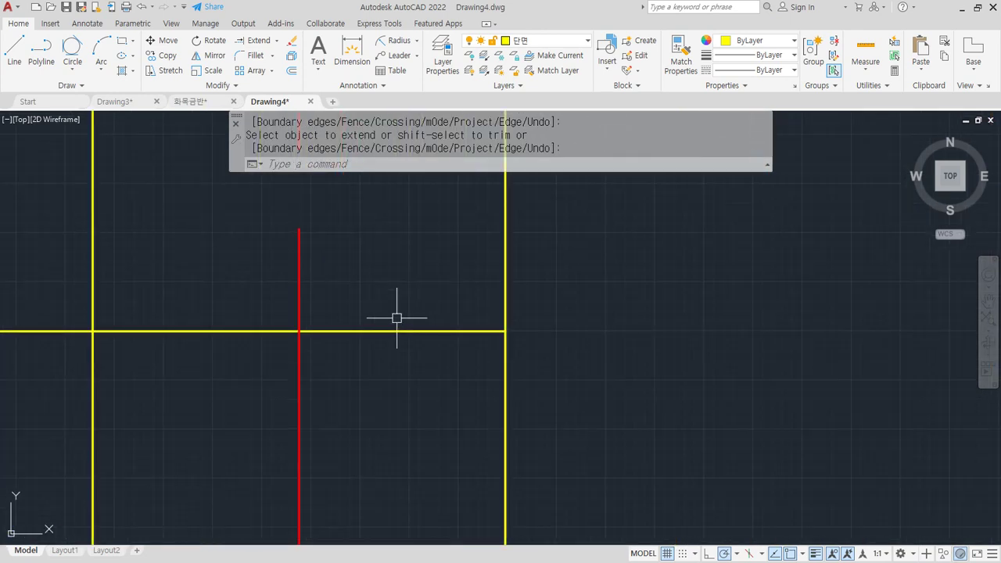
Offset the extended horizontal line inside the first wall upward by 100
{"action": "type", "text": "o"}
{"action": "key", "text": "Return"}
{"action": "type", "text": "100"}
{"action": "key", "text": "Return"}
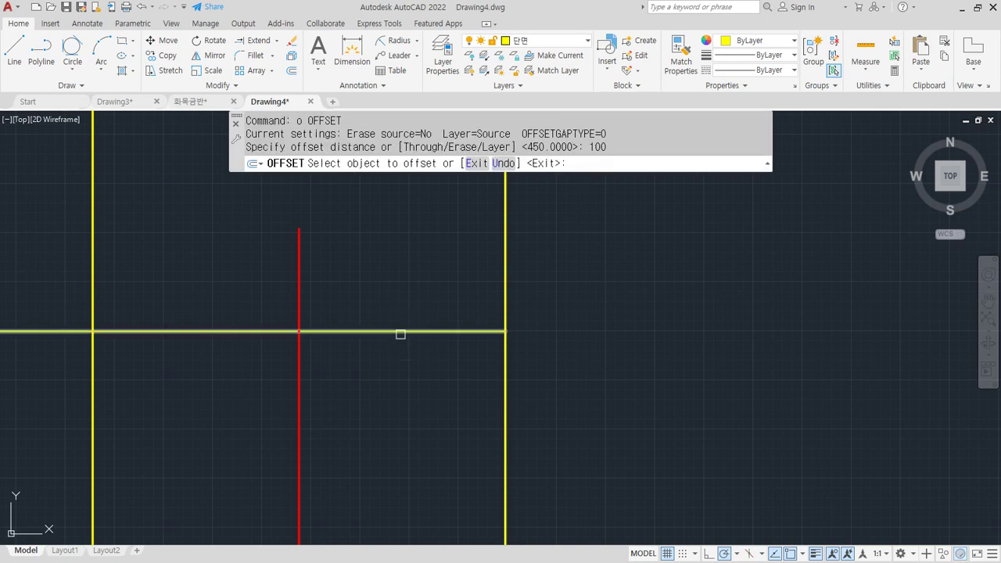
{"action": "left_click", "coordinate": [399, 331]}
{"action": "left_click", "coordinate": [399, 277]}
{"action": "key", "text": "Return"}
Offset the first wall's right face 200 inward, toward its centre line
{"action": "key", "text": "Return"}
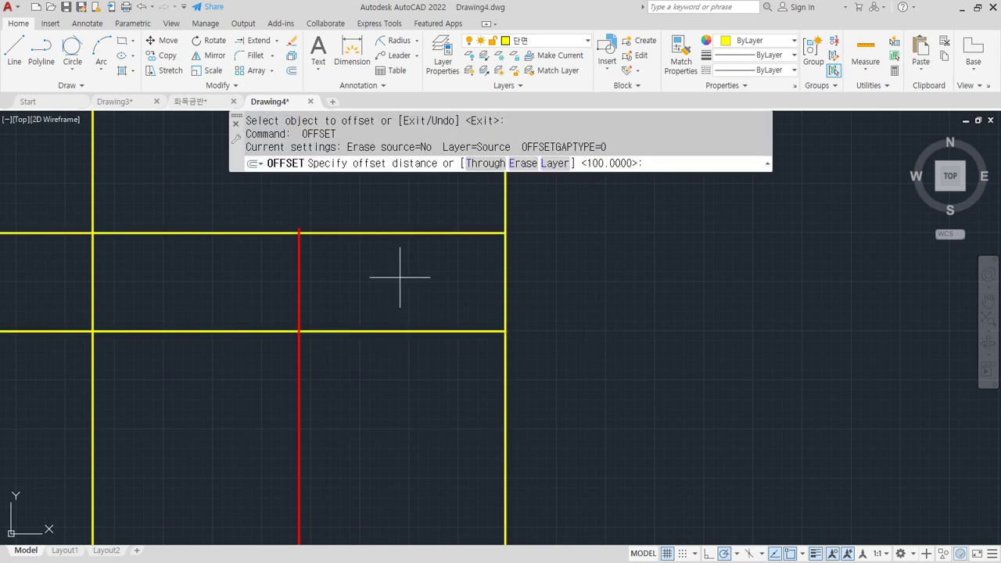
{"action": "type", "text": "200"}
{"action": "key", "text": "Return"}
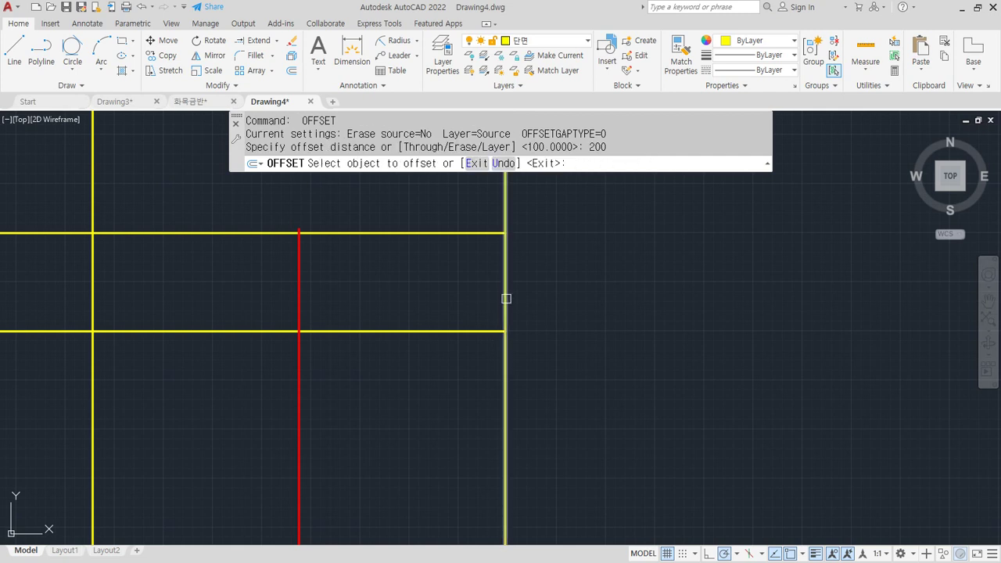
{"action": "left_click", "coordinate": [505, 299]}
{"action": "left_click", "coordinate": [399, 287]}
{"action": "key", "text": "Return"}
{"action": "scroll", "coordinate": [346, 297], "scroll_direction": "up", "scroll_amount": 2}
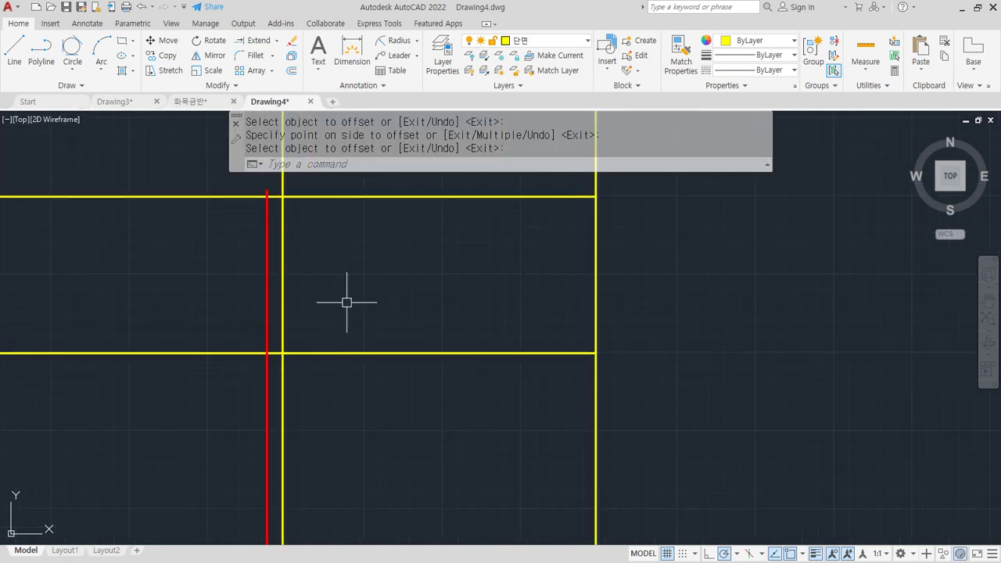
{"action": "scroll", "coordinate": [443, 241], "scroll_direction": "down", "scroll_amount": 2}
{"action": "middle_click_drag", "start_coordinate": [440, 251], "coordinate": [495, 280]}
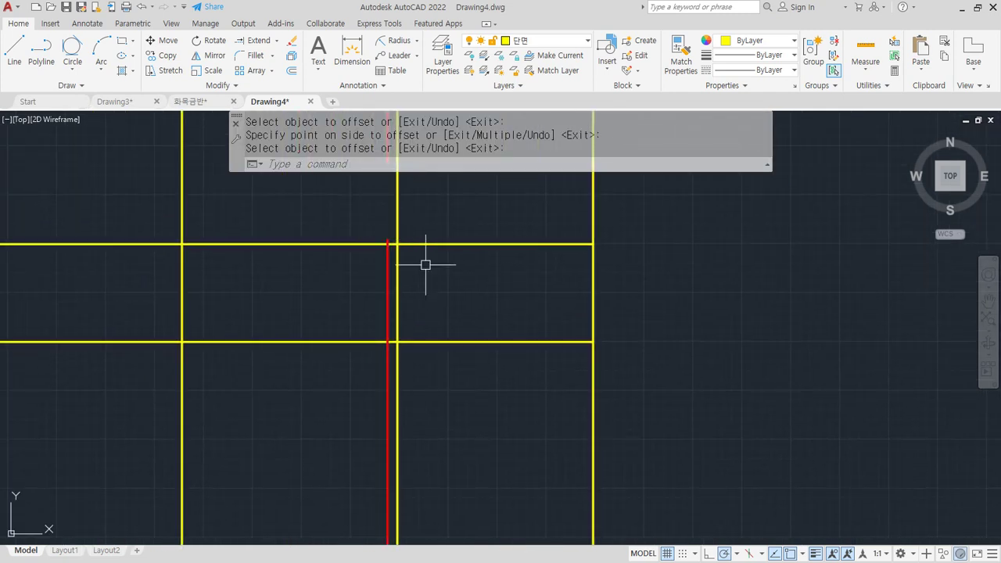
Fillet the inner vertical line with the upper and lower horizontal lines at zero radius to form a step
{"action": "type", "text": "f"}
{"action": "key", "text": "Return"}
{"action": "left_click", "coordinate": [412, 245]}
{"action": "left_click", "coordinate": [397, 266]}
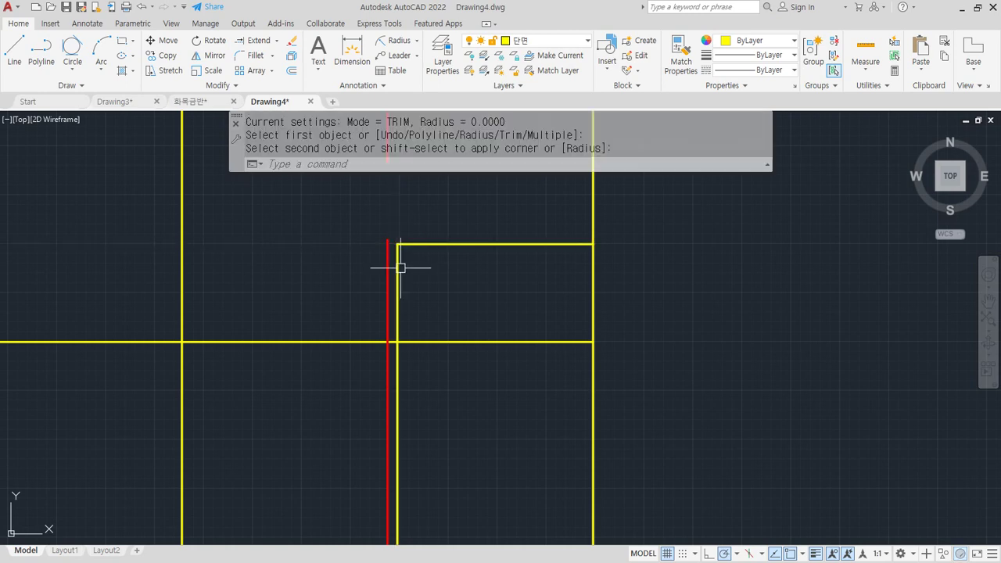
{"action": "key", "text": "Return"}
{"action": "left_click", "coordinate": [399, 299]}
{"action": "left_click", "coordinate": [339, 343]}
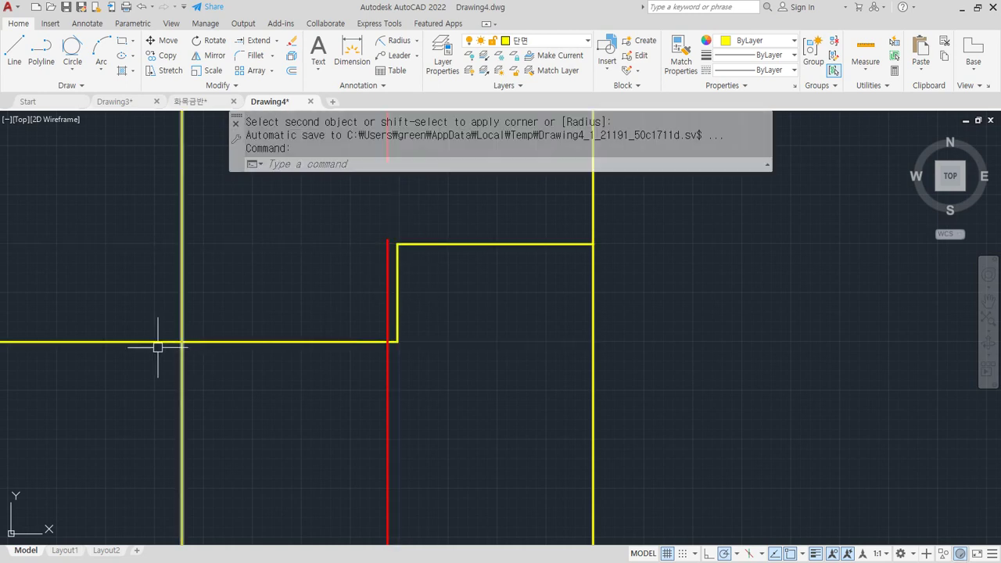
Trim away the part of the lower step line that runs outside the first wall's left face
{"action": "type", "text": "tr"}
{"action": "key", "text": "Return"}
{"action": "key", "text": "Return"}
{"action": "left_click", "coordinate": [118, 340]}
{"action": "scroll", "coordinate": [223, 362], "scroll_direction": "down", "scroll_amount": 2}
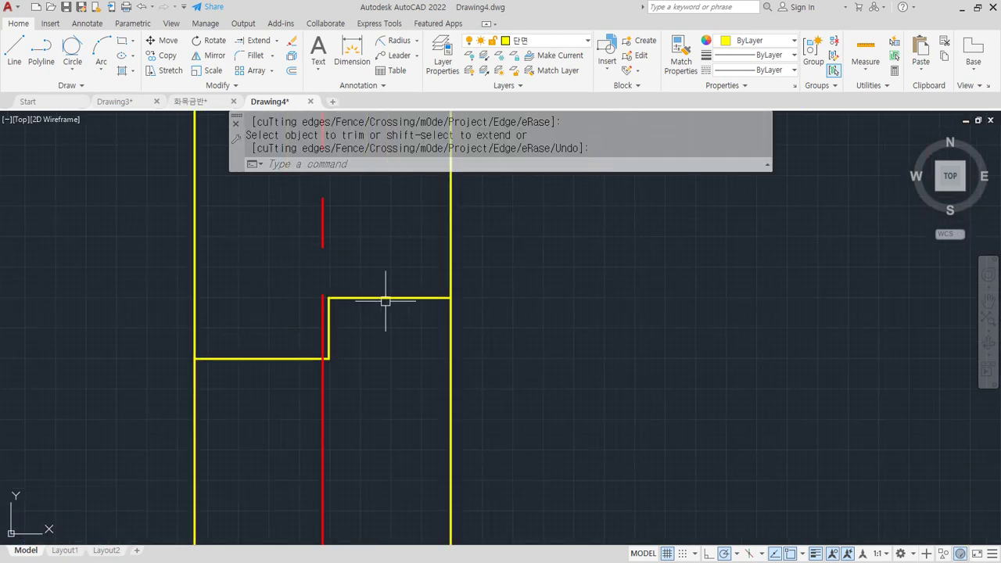
Draw a horizontal line across the first wall above the step, overhanging both wall faces
{"action": "scroll", "coordinate": [384, 297], "scroll_direction": "up", "scroll_amount": 2}
{"action": "mouse_move", "coordinate": [287, 302]}
{"action": "middle_mouse_down"}
{"action": "mouse_move", "coordinate": [371, 431]}
{"action": "mouse_move", "coordinate": [443, 295]}
{"action": "middle_mouse_up"}
{"action": "scroll", "coordinate": [443, 296], "scroll_direction": "down", "scroll_amount": 3}
{"action": "scroll", "coordinate": [500, 317], "scroll_direction": "up", "scroll_amount": 2}
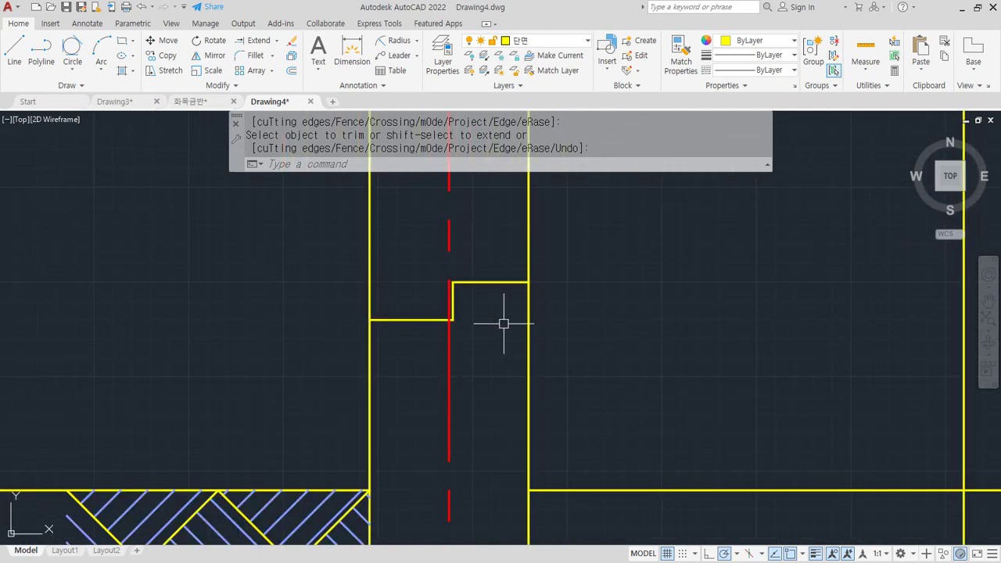
{"action": "mouse_move", "coordinate": [484, 327]}
{"action": "middle_mouse_down"}
{"action": "mouse_move", "coordinate": [391, 413]}
{"action": "mouse_move", "coordinate": [385, 467]}
{"action": "middle_mouse_up"}
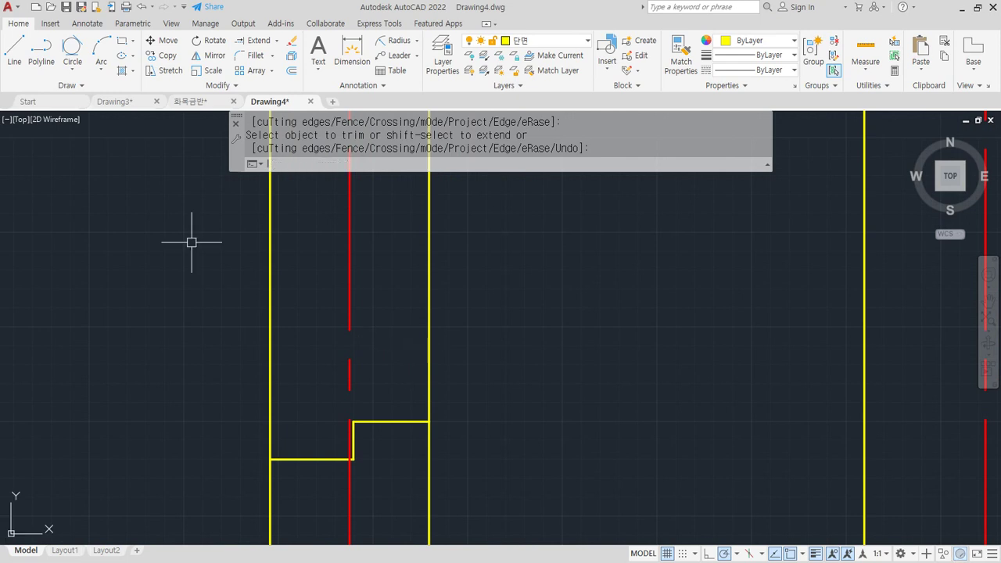
{"action": "type", "text": "l"}
{"action": "key", "text": "Return"}
{"action": "left_click", "coordinate": [121, 232]}
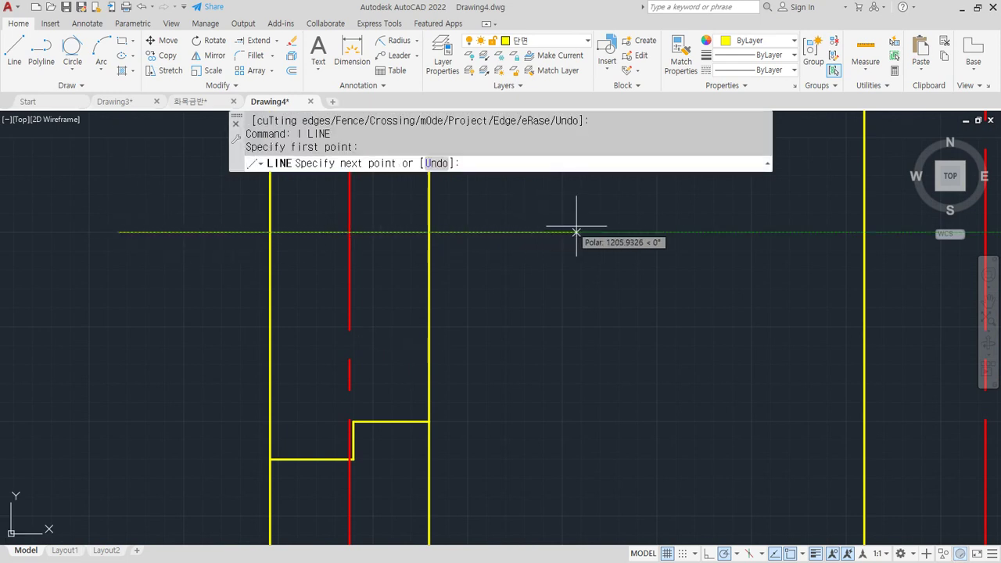
{"action": "left_click", "coordinate": [622, 231]}
{"action": "key", "text": "Return"}
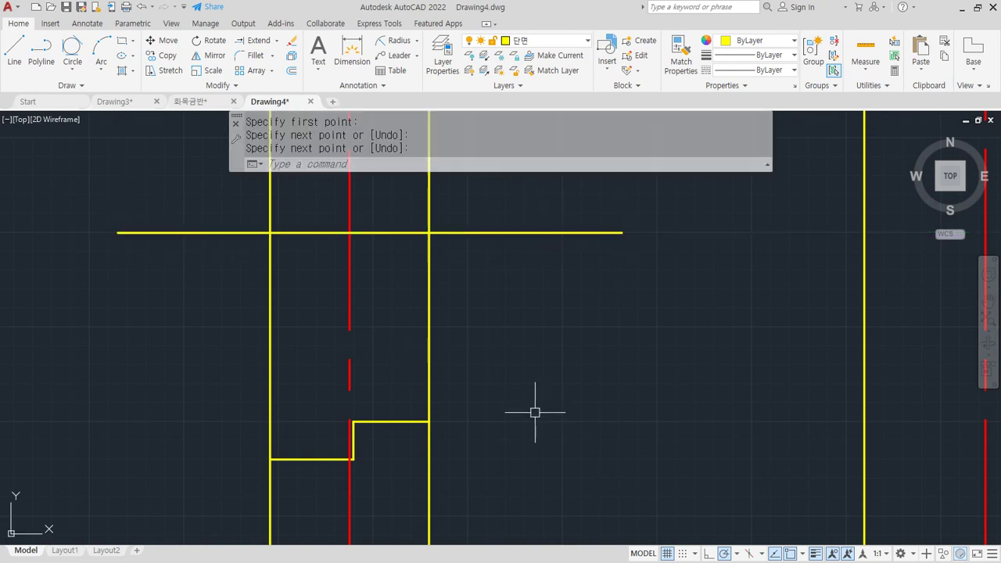
Trim both faces and the centre line of the first wall above the new horizontal line
{"action": "scroll", "coordinate": [536, 409], "scroll_direction": "down", "scroll_amount": 4}
{"action": "type", "text": "tr"}
{"action": "key", "text": "Return"}
{"action": "left_click", "coordinate": [530, 308]}
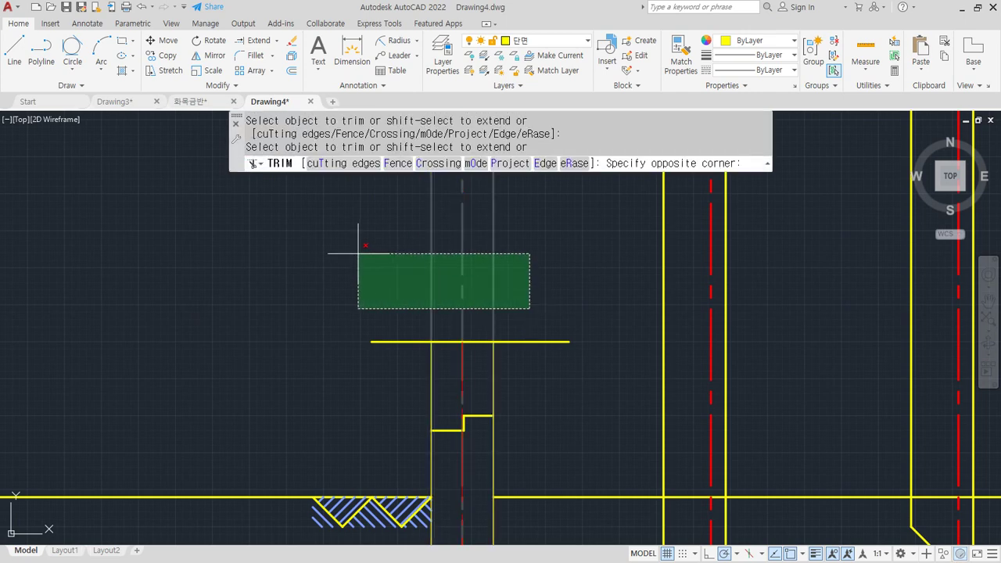
{"action": "left_click", "coordinate": [358, 253]}
{"action": "key", "text": "Return"}
Examine the stepped upper part of the first wall in relation to the ground line and footing
{"action": "middle_click_drag", "start_coordinate": [389, 389], "coordinate": [297, 284]}
{"action": "middle_click_drag", "start_coordinate": [322, 345], "coordinate": [303, 301]}
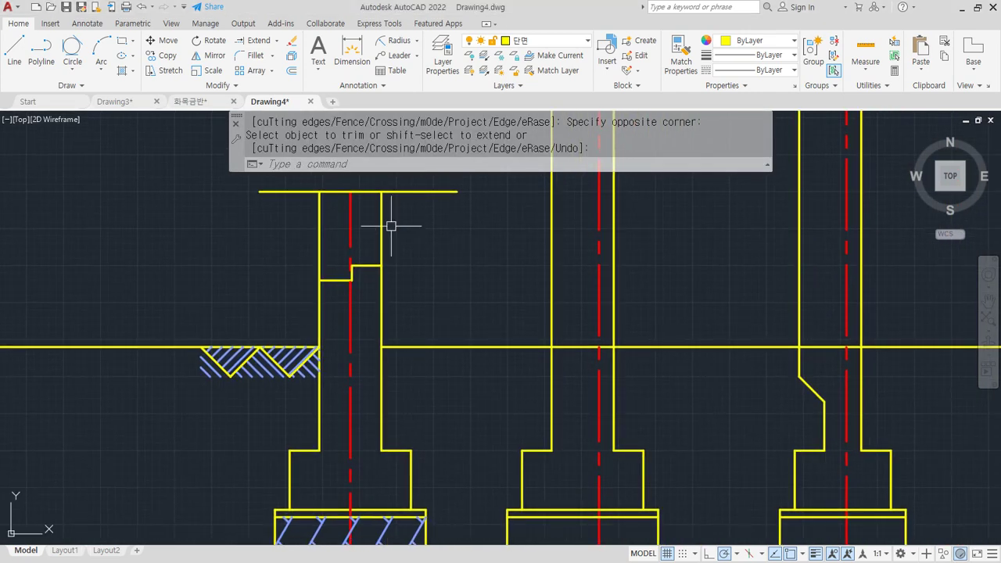
{"action": "scroll", "coordinate": [367, 219], "scroll_direction": "up", "scroll_amount": 4}
{"action": "middle_click_drag", "start_coordinate": [341, 257], "coordinate": [331, 348]}
{"action": "scroll", "coordinate": [368, 369], "scroll_direction": "down", "scroll_amount": 2}
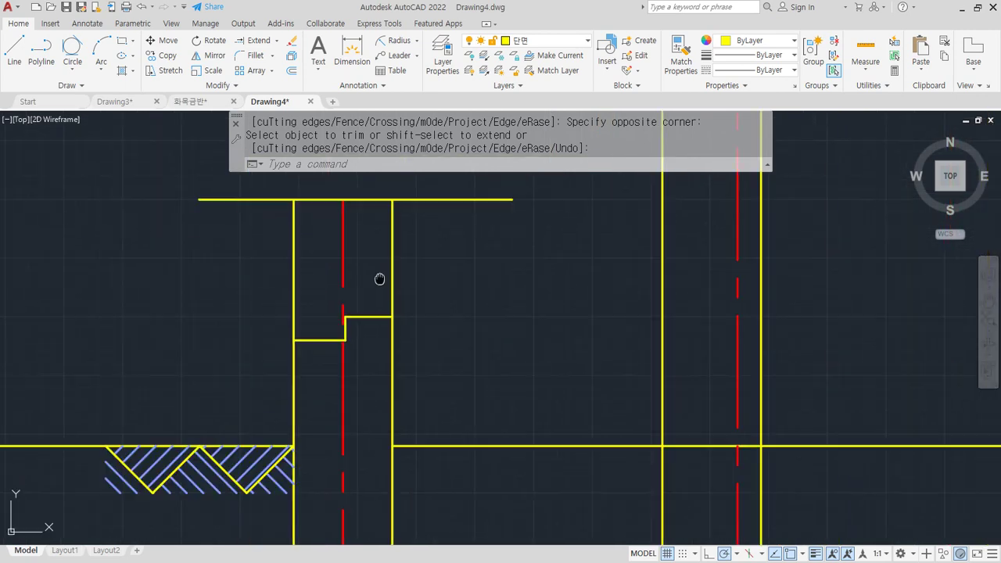
{"action": "middle_click_drag", "start_coordinate": [380, 279], "coordinate": [351, 272]}
{"action": "mouse_move", "coordinate": [307, 265]}
{"action": "left_mouse_down"}
{"action": "mouse_move", "coordinate": [328, 262]}
{"action": "mouse_move", "coordinate": [369, 279]}
{"action": "mouse_move", "coordinate": [308, 376]}
{"action": "left_mouse_up"}
{"action": "scroll", "coordinate": [316, 207], "scroll_direction": "up", "scroll_amount": 2}
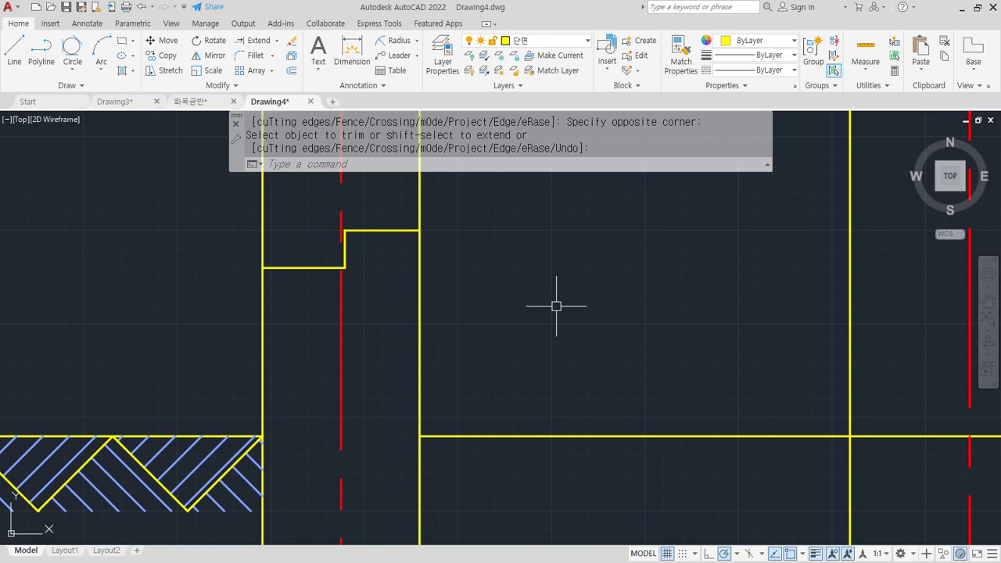
{"action": "scroll", "coordinate": [556, 306], "scroll_direction": "down", "scroll_amount": 3}
{"action": "mouse_move", "coordinate": [613, 442]}
{"action": "middle_mouse_down"}
{"action": "mouse_move", "coordinate": [521, 373]}
{"action": "mouse_move", "coordinate": [511, 389]}
{"action": "middle_mouse_up"}
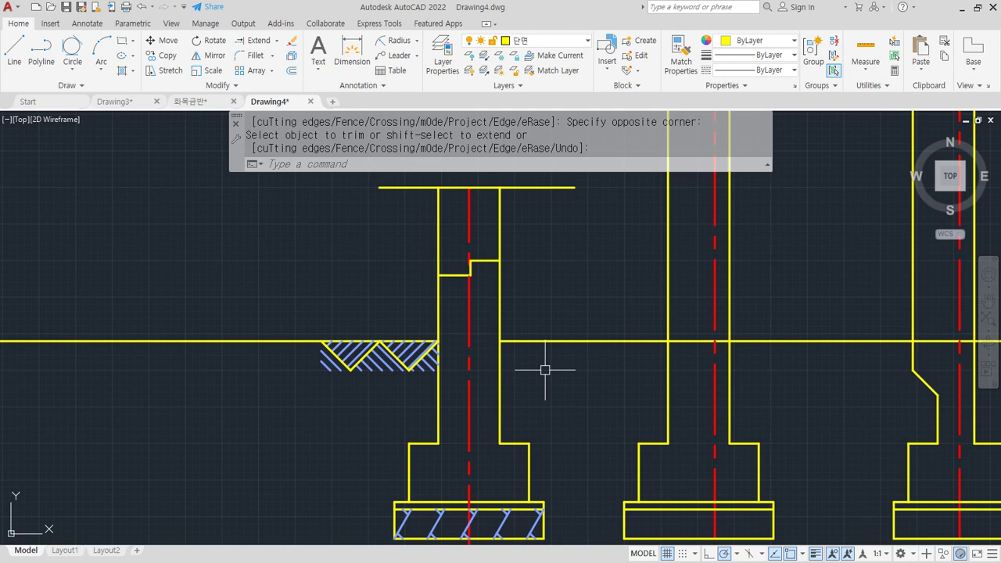
Draw a vertical line from the step's upper corner up past the horizontal line that ends the first wall
{"action": "scroll", "coordinate": [502, 237], "scroll_direction": "up", "scroll_amount": 6}
{"action": "middle_click_drag", "start_coordinate": [418, 235], "coordinate": [387, 320]}
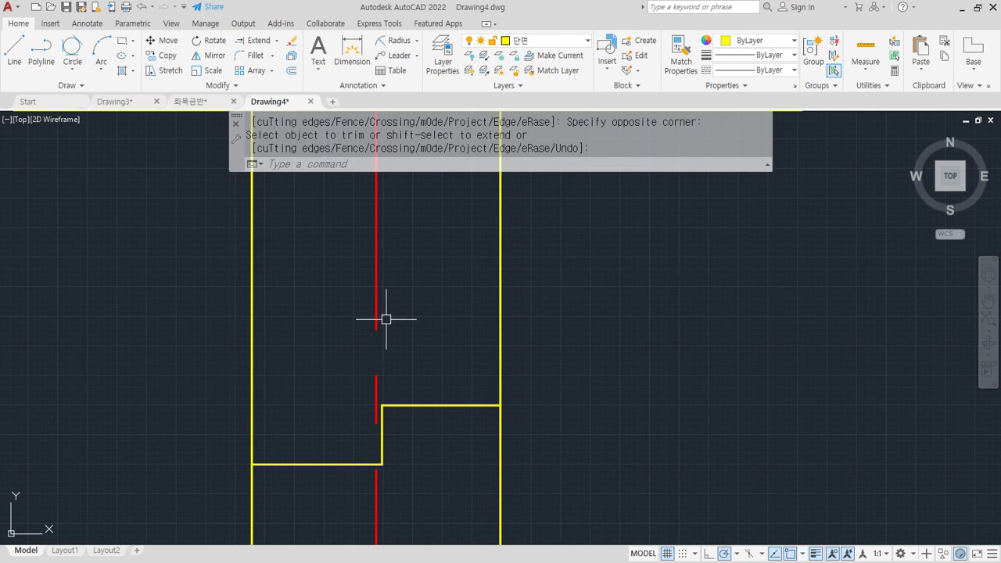
{"action": "key", "text": "Return"}
{"action": "type", "text": "l LINE"}
{"action": "key", "text": "Return"}
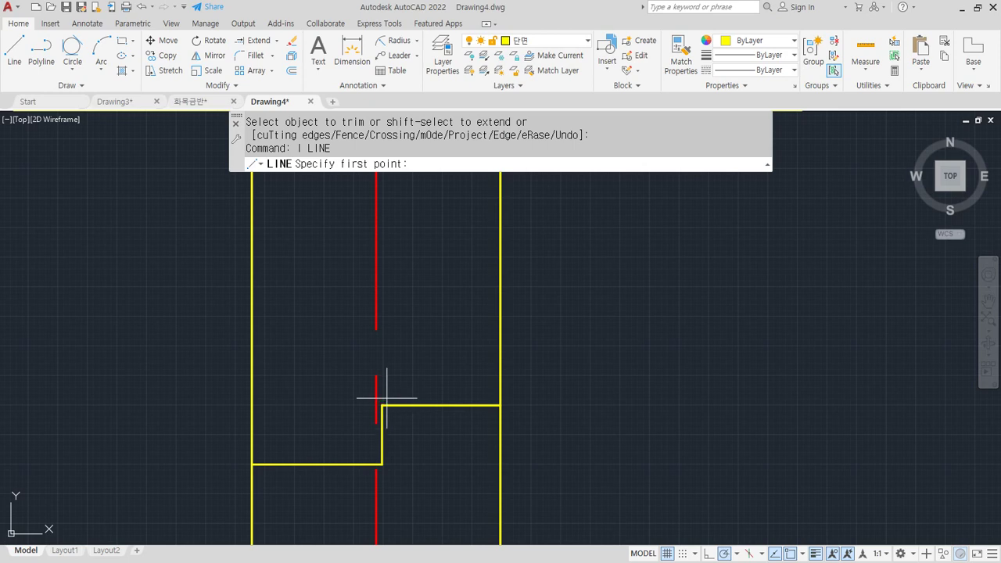
{"action": "left_click", "coordinate": [383, 406]}
{"action": "key", "text": "Escape"}
{"action": "key", "text": "Return"}
{"action": "left_click", "coordinate": [382, 405]}
{"action": "scroll", "coordinate": [375, 344], "scroll_direction": "down", "scroll_amount": 4}
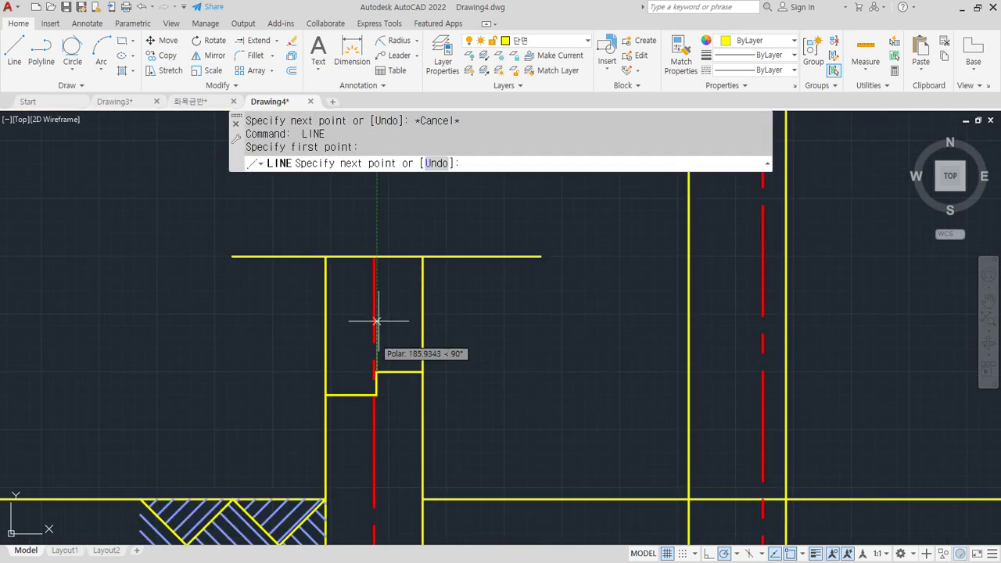
{"action": "left_click", "coordinate": [374, 238]}
{"action": "key", "text": "Return"}
Trim the vertical line's overhang above the horizontal line that ends the first wall
{"action": "scroll", "coordinate": [371, 263], "scroll_direction": "up", "scroll_amount": 4}
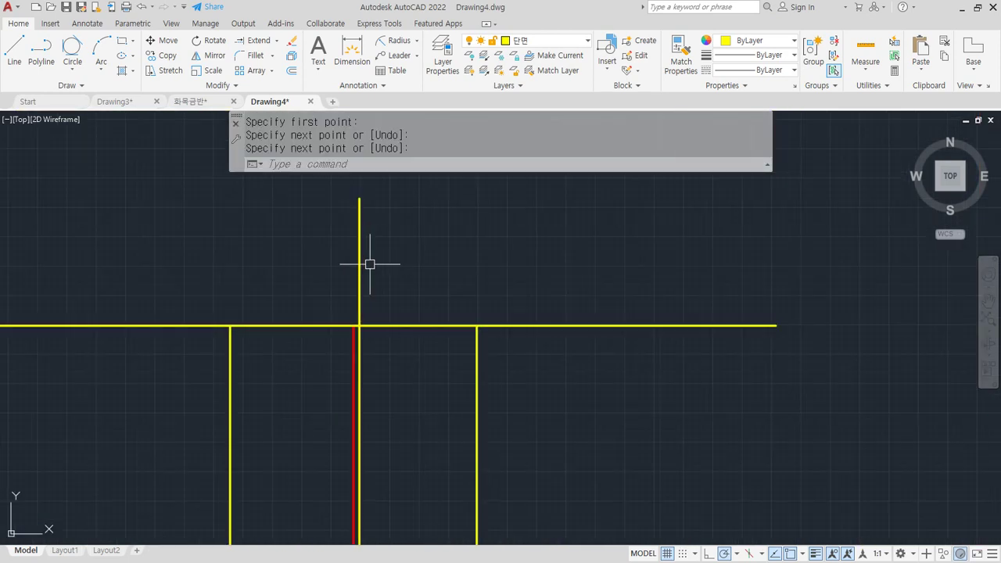
{"action": "type", "text": "tr"}
{"action": "key", "text": "Return"}
{"action": "left_click", "coordinate": [358, 279]}
{"action": "scroll", "coordinate": [382, 431], "scroll_direction": "down", "scroll_amount": 2}
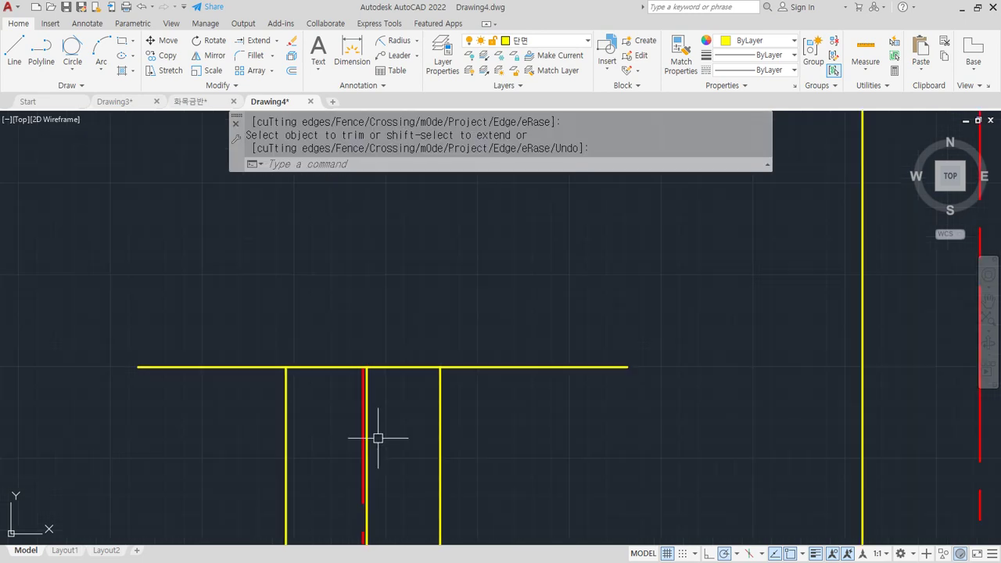
Hatch the narrow strip above the raised part of the step with the user-defined pattern at spacing 70 and angle 0
{"action": "mouse_move", "coordinate": [384, 431]}
{"action": "middle_mouse_down"}
{"action": "mouse_move", "coordinate": [339, 253]}
{"action": "mouse_move", "coordinate": [376, 337]}
{"action": "middle_mouse_up"}
{"action": "type", "text": "h"}
{"action": "key", "text": "Return"}
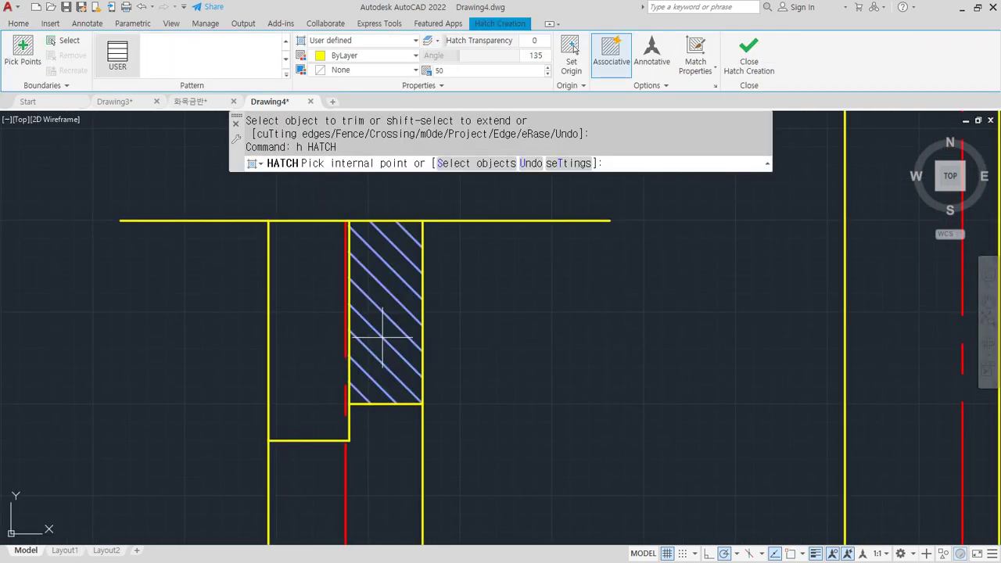
{"action": "left_click", "coordinate": [410, 250]}
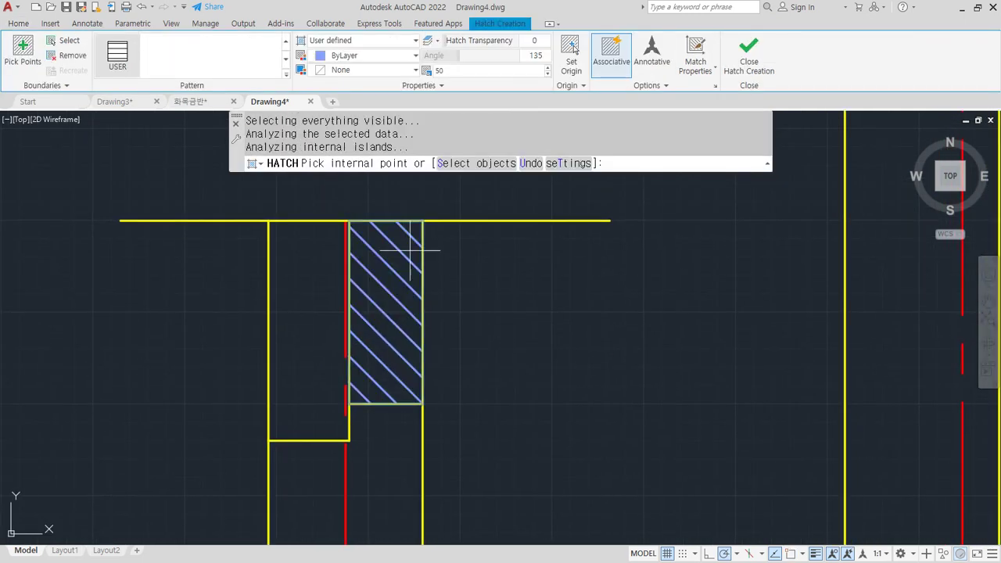
{"action": "left_click", "coordinate": [466, 70]}
{"action": "type", "text": "70"}
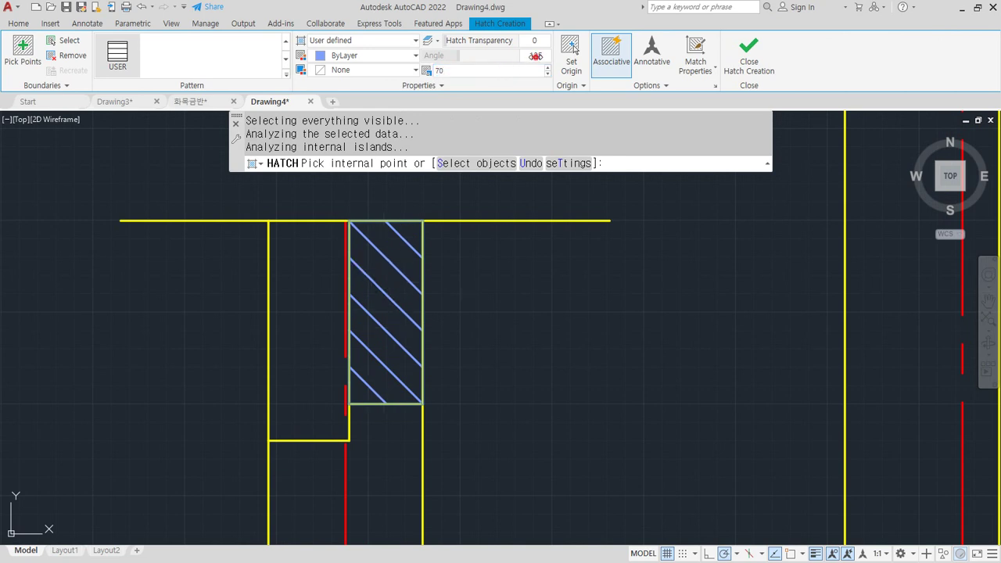
{"action": "type", "text": "0"}
{"action": "key", "text": "Return"}
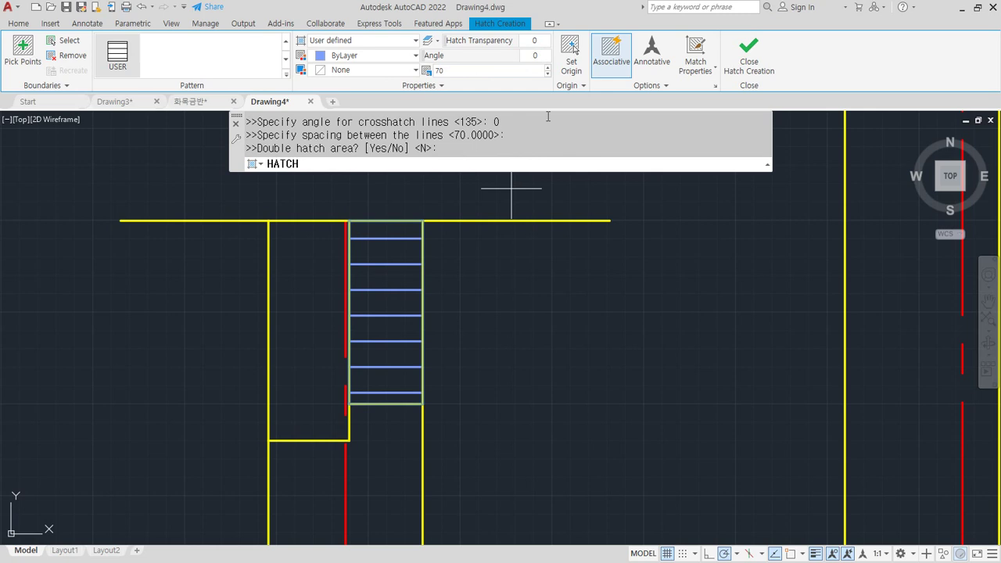
Set the strip hatch's origin at the upper corner of the step and finish the hatch
{"action": "left_click", "coordinate": [571, 53]}
{"action": "left_click", "coordinate": [354, 404]}
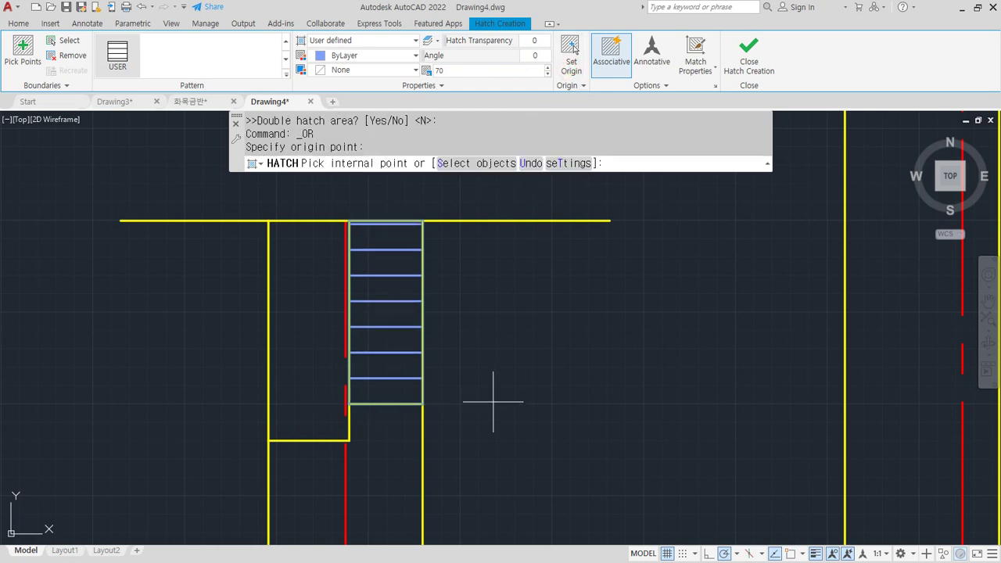
{"action": "left_click", "coordinate": [749, 56]}
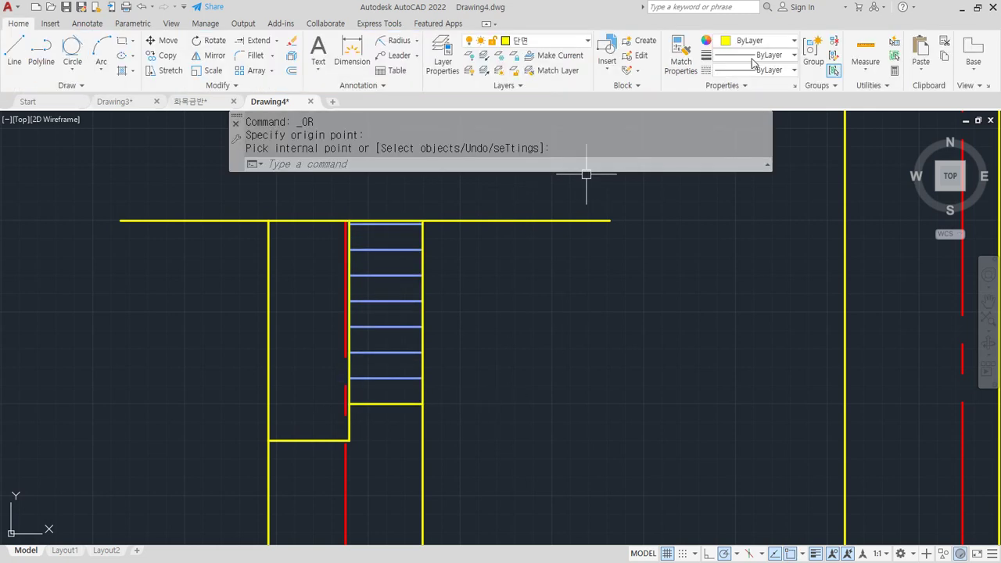
Offset the vertical line rising from the step's corner by 120 toward the wall's outer face
{"action": "scroll", "coordinate": [310, 420], "scroll_direction": "up", "scroll_amount": 2}
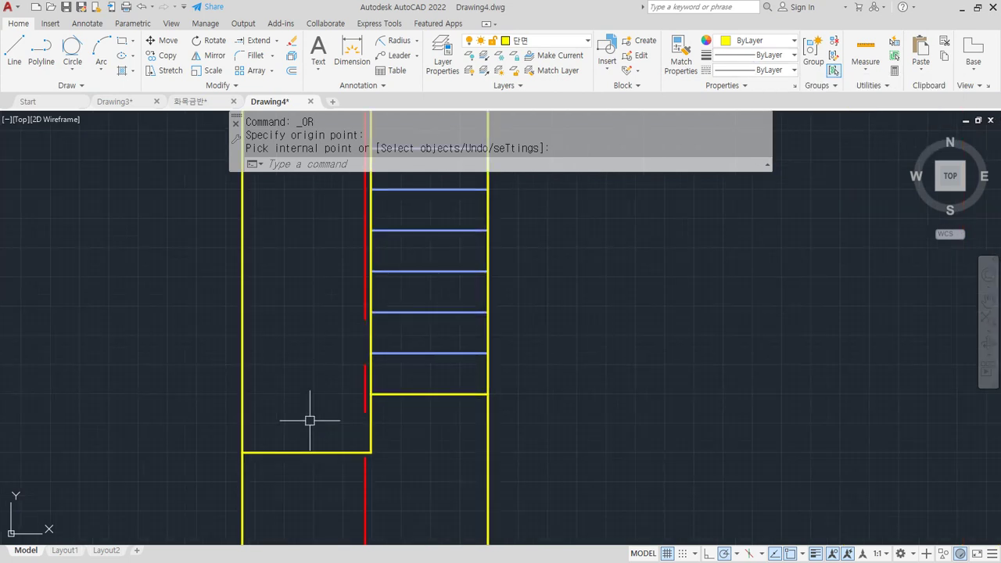
{"action": "type", "text": "0"}
{"action": "key", "text": "Return"}
{"action": "type", "text": "120"}
{"action": "key", "text": "Return"}
{"action": "scroll", "coordinate": [310, 420], "scroll_direction": "up", "scroll_amount": 2}
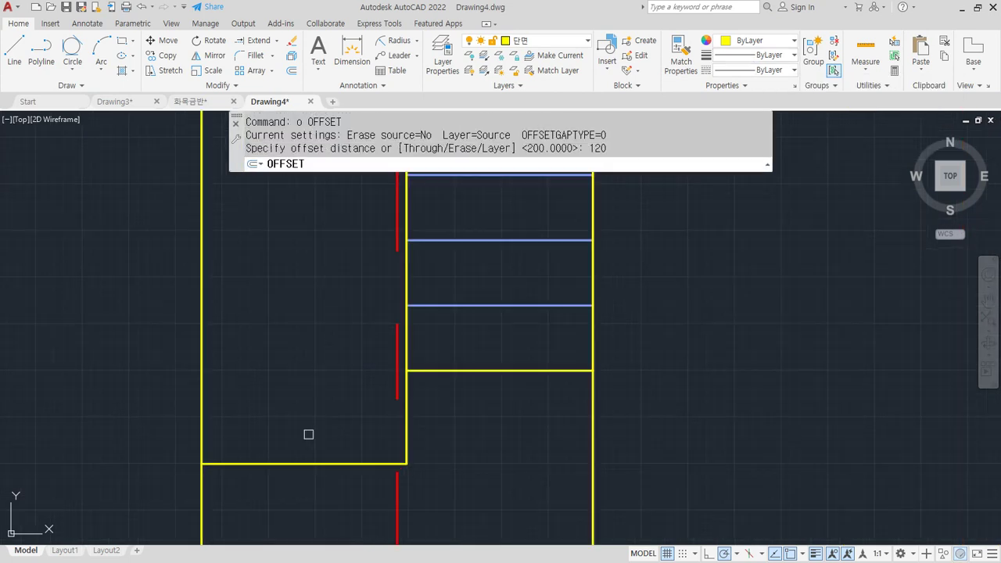
{"action": "left_click", "coordinate": [407, 351]}
{"action": "left_click", "coordinate": [281, 359]}
{"action": "key", "text": "Return"}
Extend the offset line down to the horizontal line at the base of the step
{"action": "type", "text": "ex EXTEND"}
{"action": "key", "text": "Return"}
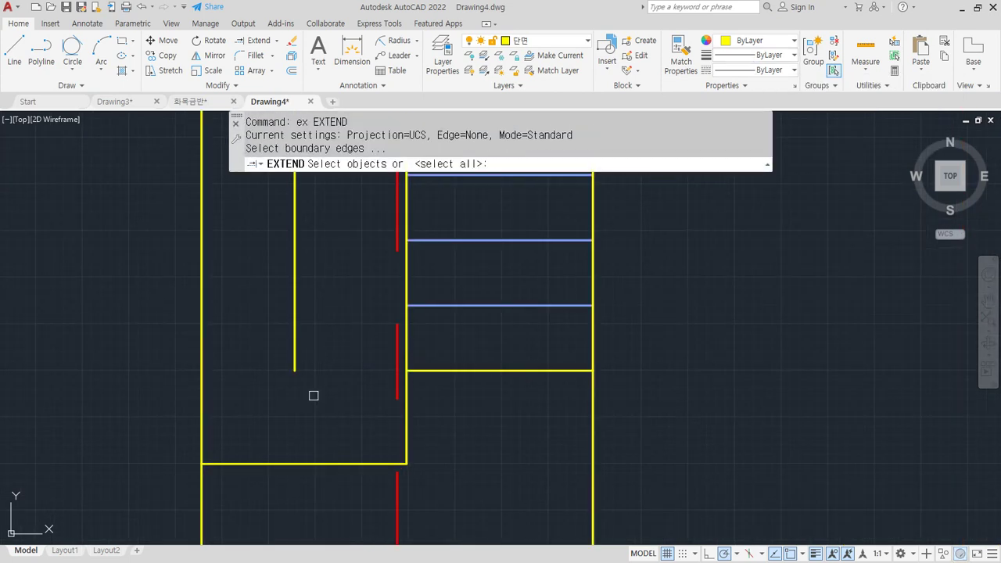
{"action": "key", "text": "Return"}
{"action": "left_click", "coordinate": [313, 396]}
{"action": "left_click", "coordinate": [257, 362]}
{"action": "scroll", "coordinate": [257, 362], "scroll_direction": "down", "scroll_amount": 1}
{"action": "middle_click_drag", "start_coordinate": [257, 362], "coordinate": [316, 453]}
{"action": "scroll", "coordinate": [316, 453], "scroll_direction": "down", "scroll_amount": 2}
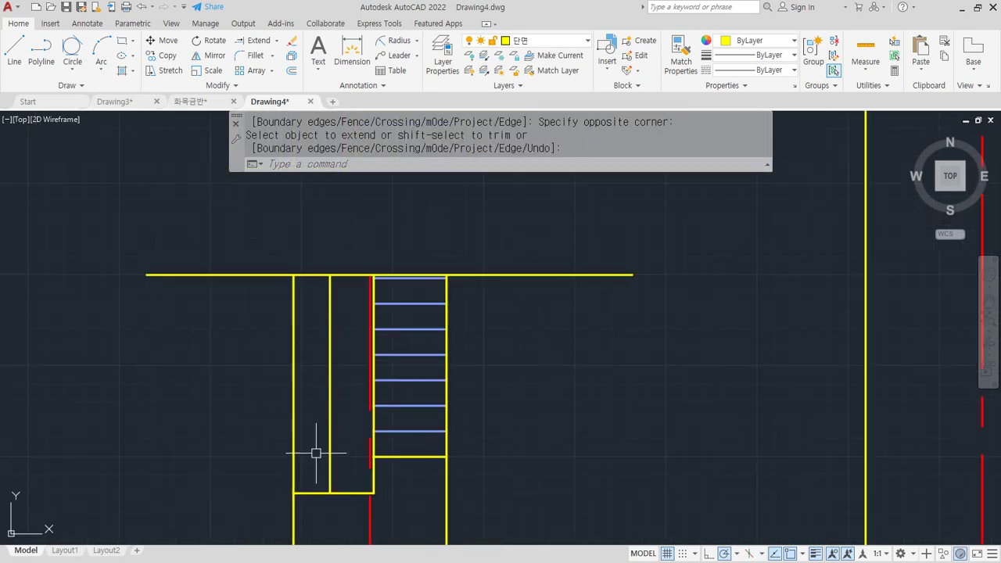
{"action": "key", "text": "Return"}
Hatch the narrow outer strip with the user-defined pattern at spacing 70, with its origin at the strip's lower outer corner
{"action": "type", "text": "h"}
{"action": "key", "text": "Return"}
{"action": "left_click", "coordinate": [312, 438]}
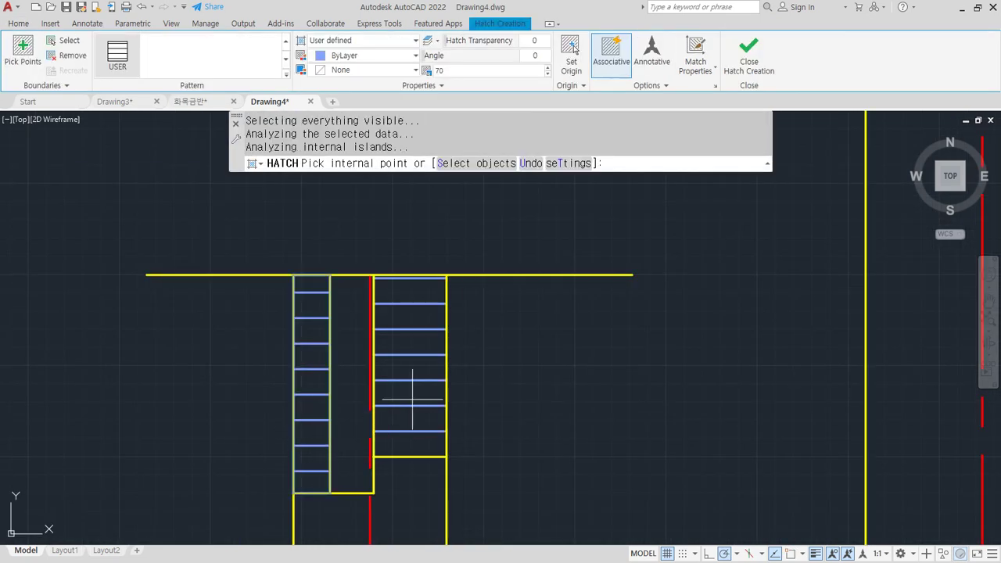
{"action": "left_click", "coordinate": [571, 53]}
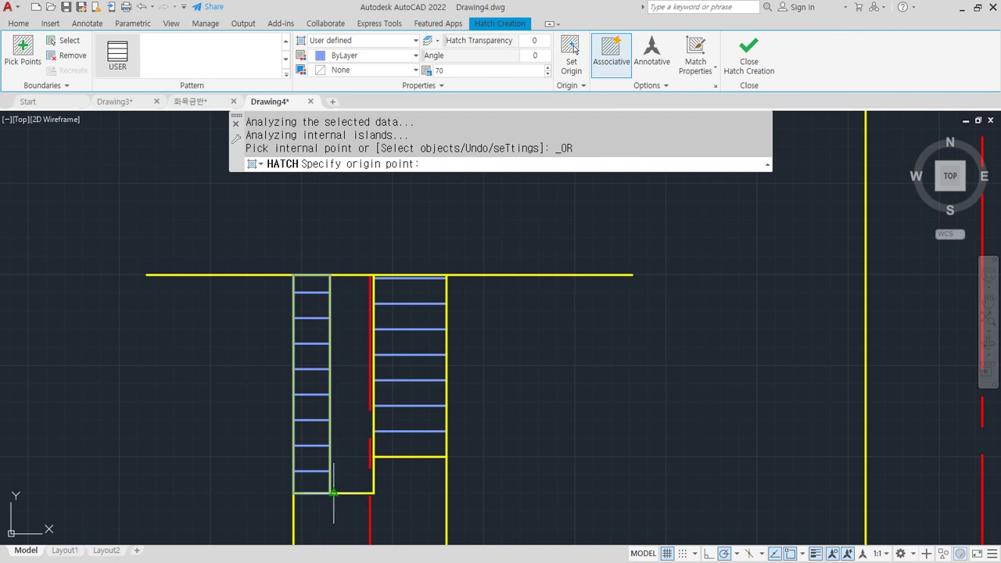
{"action": "left_click", "coordinate": [294, 493]}
{"action": "key", "text": "Return"}
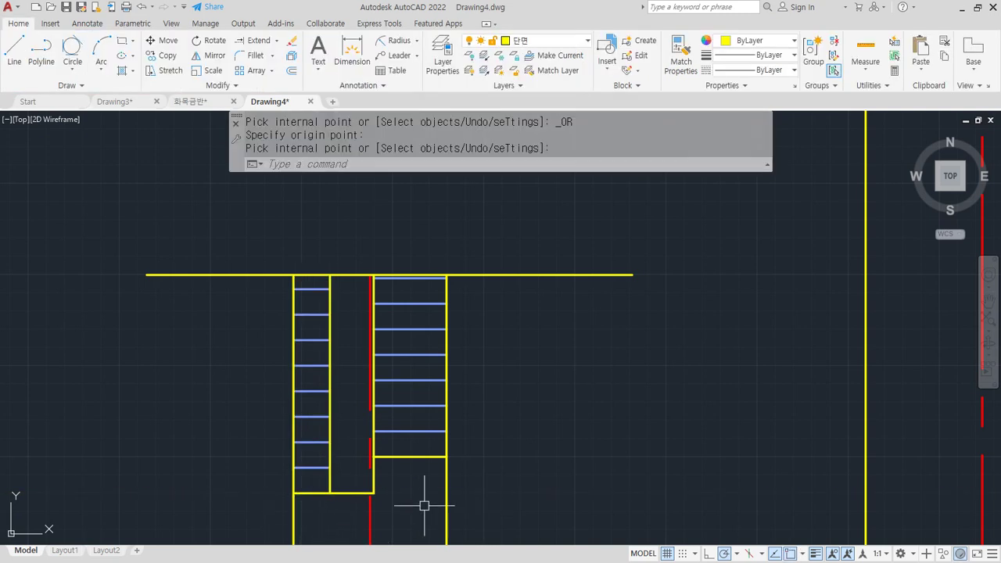
Offset the inner edge of the outer hatched strip by 60 into the empty gap between the two hatched strips
{"action": "type", "text": "o"}
{"action": "key", "text": "Return"}
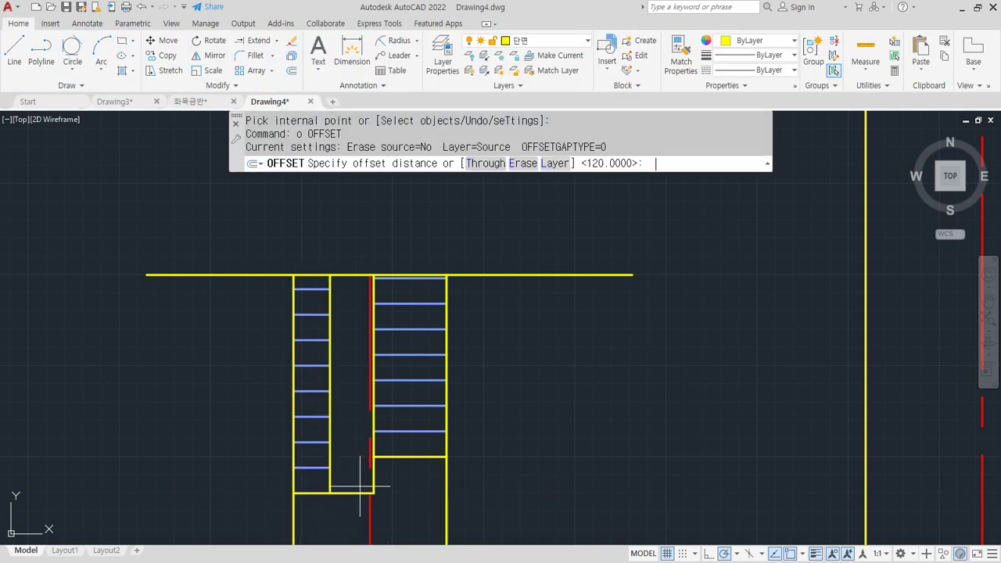
{"action": "type", "text": "60"}
{"action": "key", "text": "Return"}
{"action": "scroll", "coordinate": [336, 466], "scroll_direction": "up", "scroll_amount": 2}
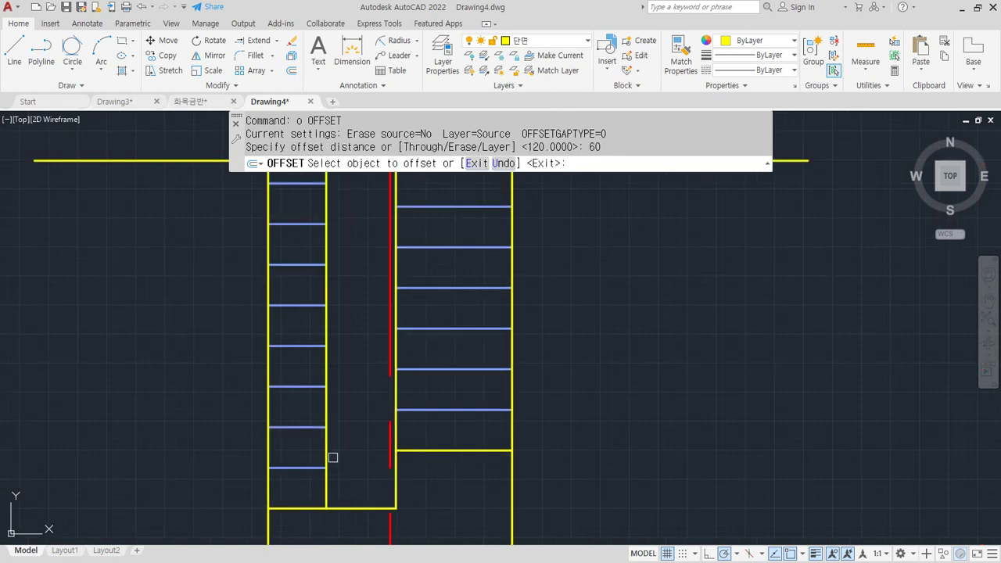
{"action": "left_click", "coordinate": [328, 453]}
{"action": "left_click", "coordinate": [368, 445]}
{"action": "key", "text": "Return"}
Give the line in the middle of the gap the BATTING linetype and move it to the 단열재 layer
{"action": "left_click", "coordinate": [360, 423]}
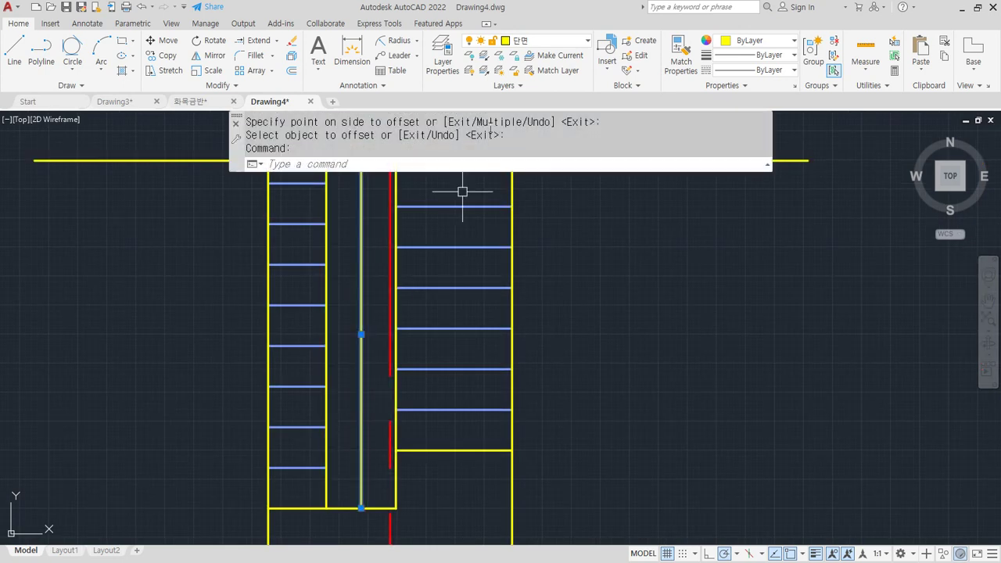
{"action": "left_click", "coordinate": [543, 40]}
{"action": "left_click", "coordinate": [544, 41]}
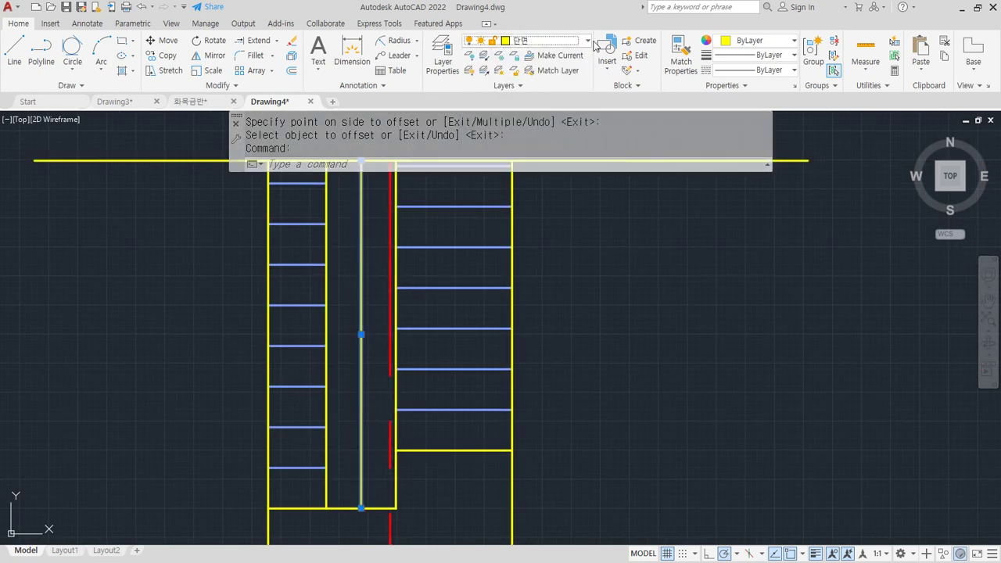
{"action": "left_click", "coordinate": [764, 69]}
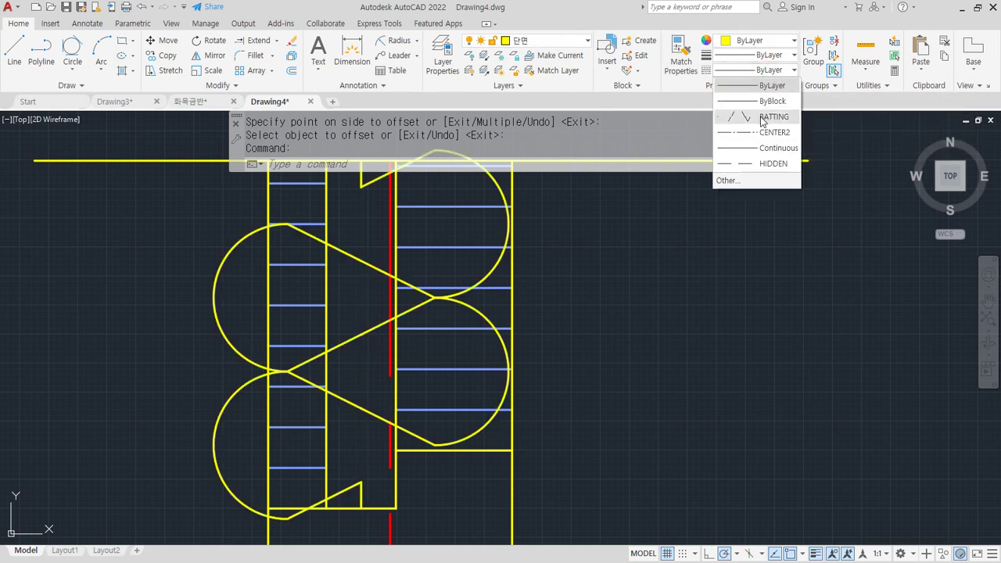
{"action": "left_click", "coordinate": [762, 117]}
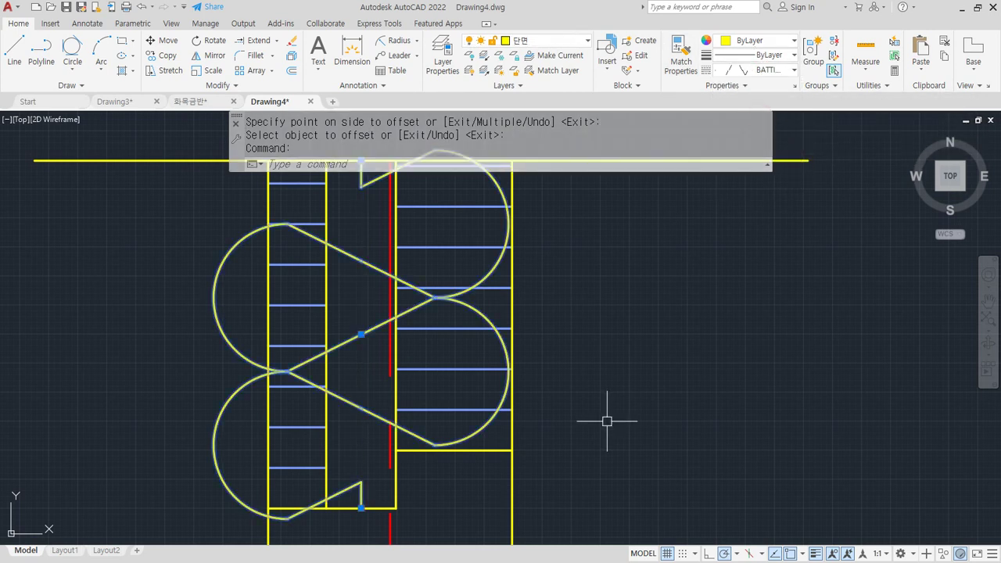
{"action": "left_click", "coordinate": [569, 45]}
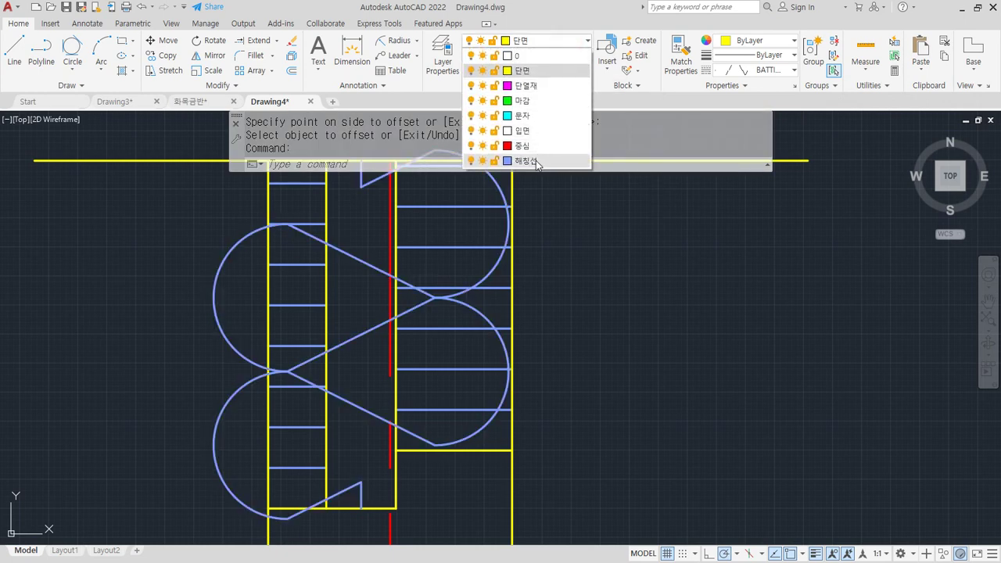
{"action": "left_click", "coordinate": [523, 86]}
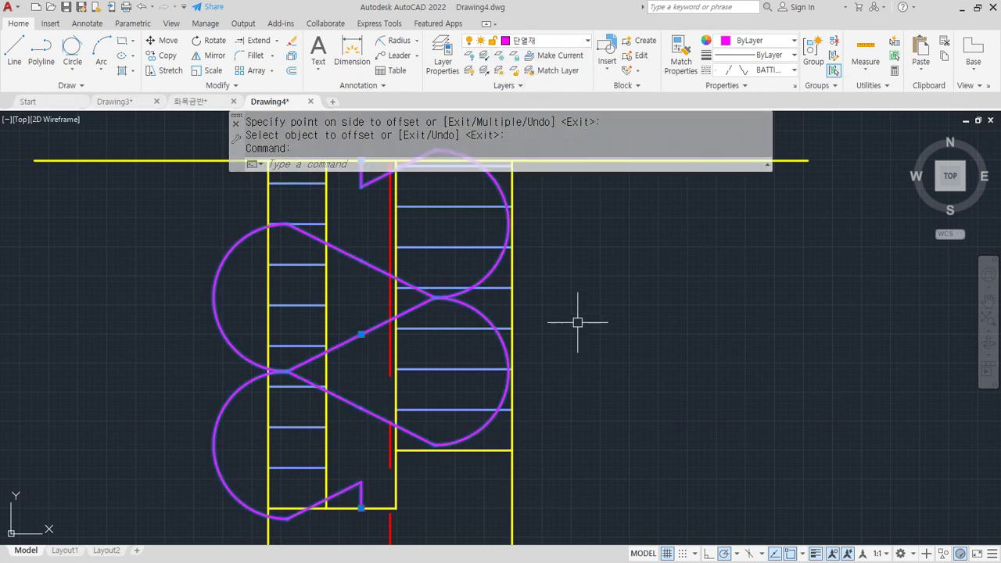
Try a linetype scale of 0.3 on the batting line, settle on 0.2 and deselect the line
{"action": "key", "text": "ctrl+1"}
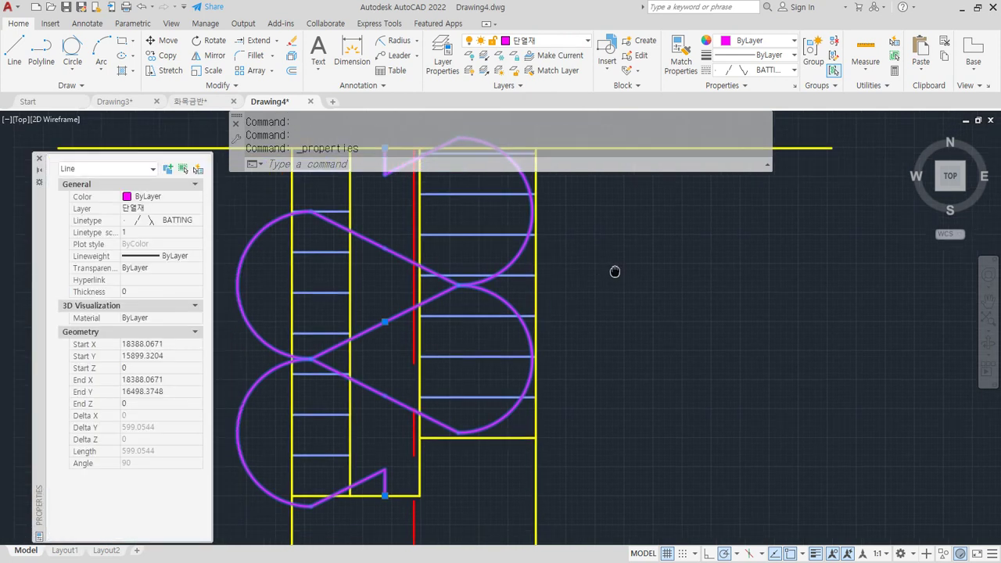
{"action": "left_click", "coordinate": [148, 232]}
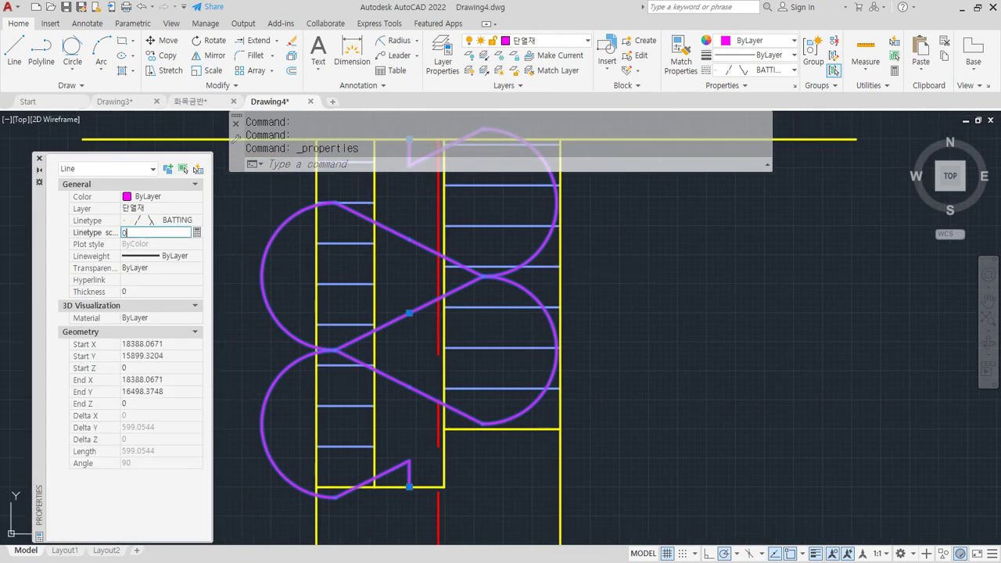
{"action": "type", "text": "0.3"}
{"action": "key", "text": "Return"}
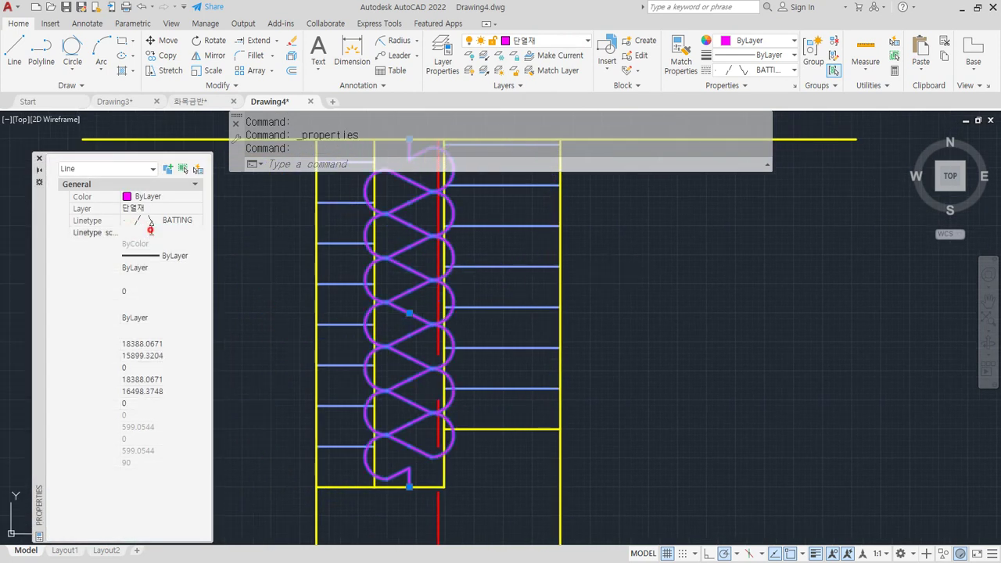
{"action": "key", "text": "Return"}
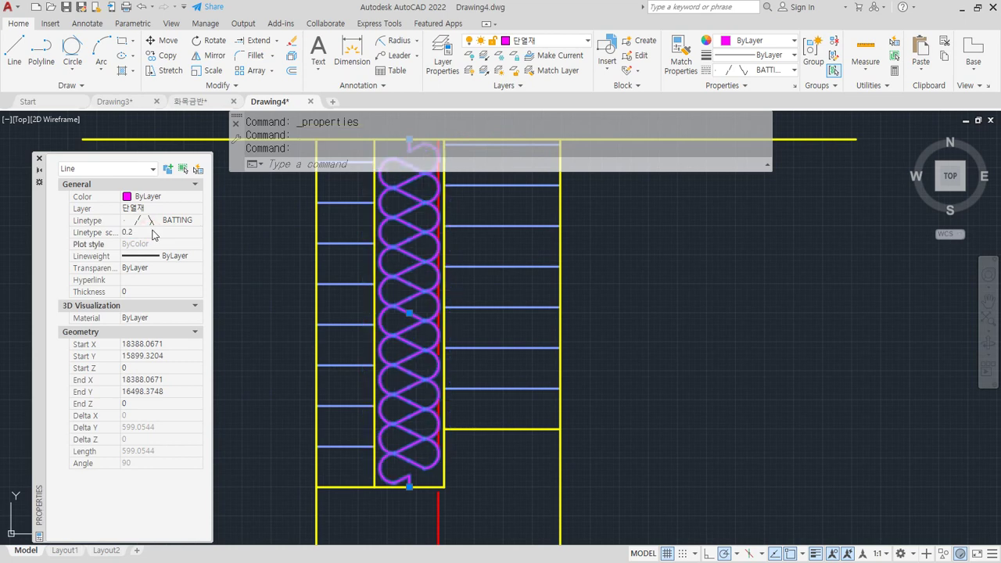
{"action": "middle_click_drag", "start_coordinate": [420, 399], "coordinate": [480, 427]}
{"action": "key", "text": "Escape"}
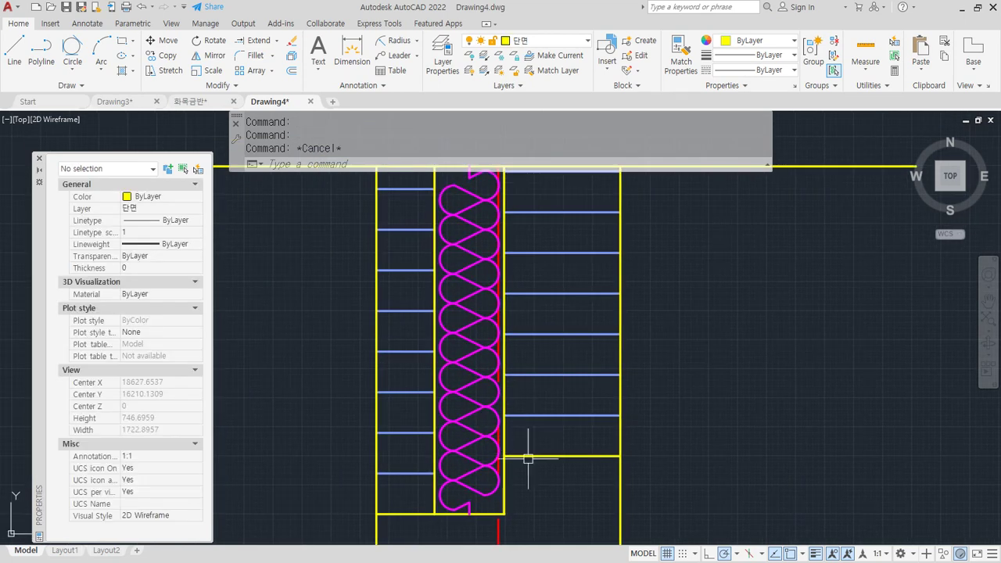
{"action": "mouse_move", "coordinate": [617, 454]}
{"action": "left_mouse_down"}
{"action": "mouse_move", "coordinate": [364, 490]}
{"action": "mouse_move", "coordinate": [624, 139]}
{"action": "mouse_move", "coordinate": [645, 460]}
{"action": "left_mouse_up"}
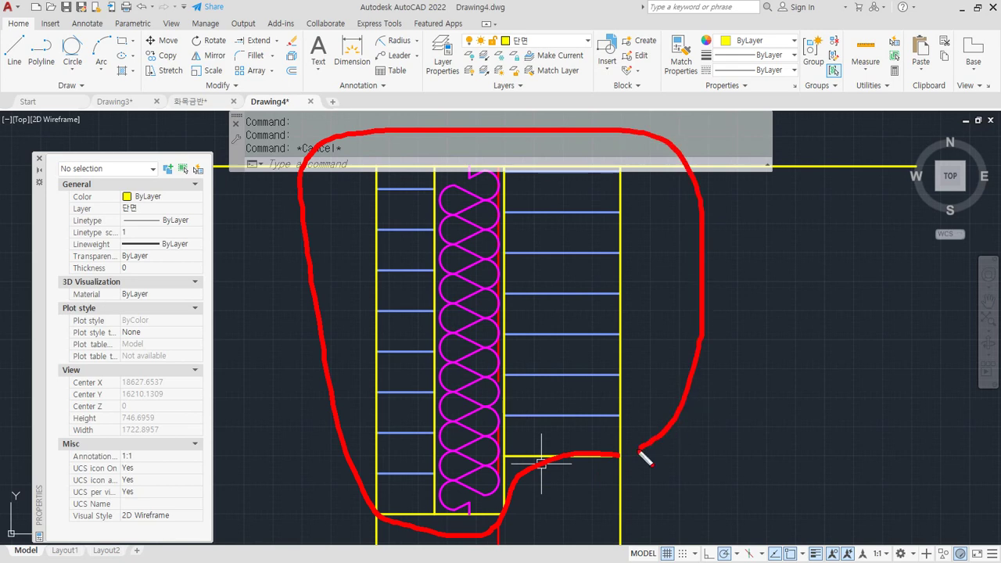
{"action": "key", "text": "Escape"}
{"action": "scroll", "coordinate": [565, 459], "scroll_direction": "down", "scroll_amount": 4}
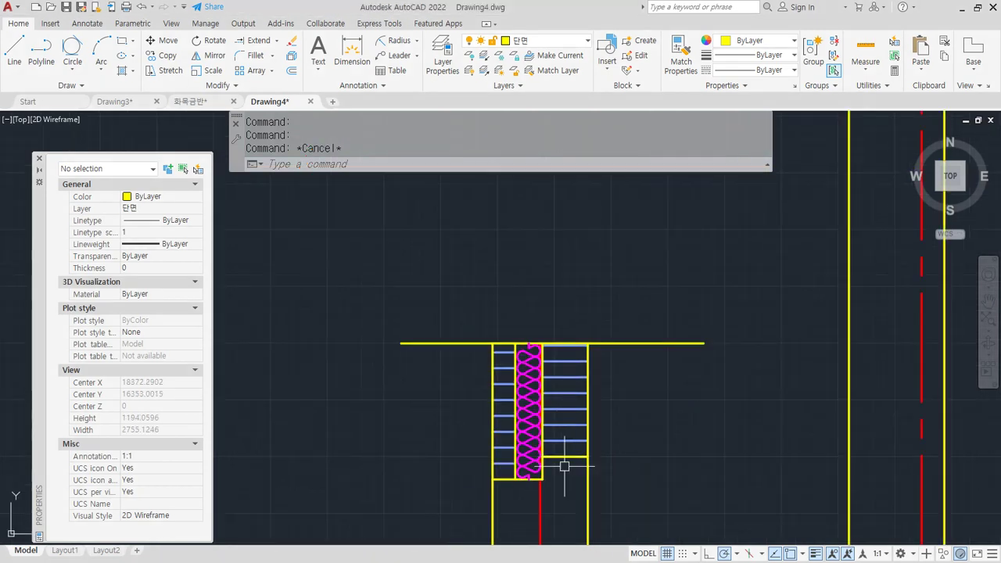
{"action": "middle_click_drag", "start_coordinate": [558, 477], "coordinate": [493, 266]}
{"action": "middle_click_drag", "start_coordinate": [493, 399], "coordinate": [464, 310]}
{"action": "scroll", "coordinate": [481, 398], "scroll_direction": "down", "scroll_amount": 2}
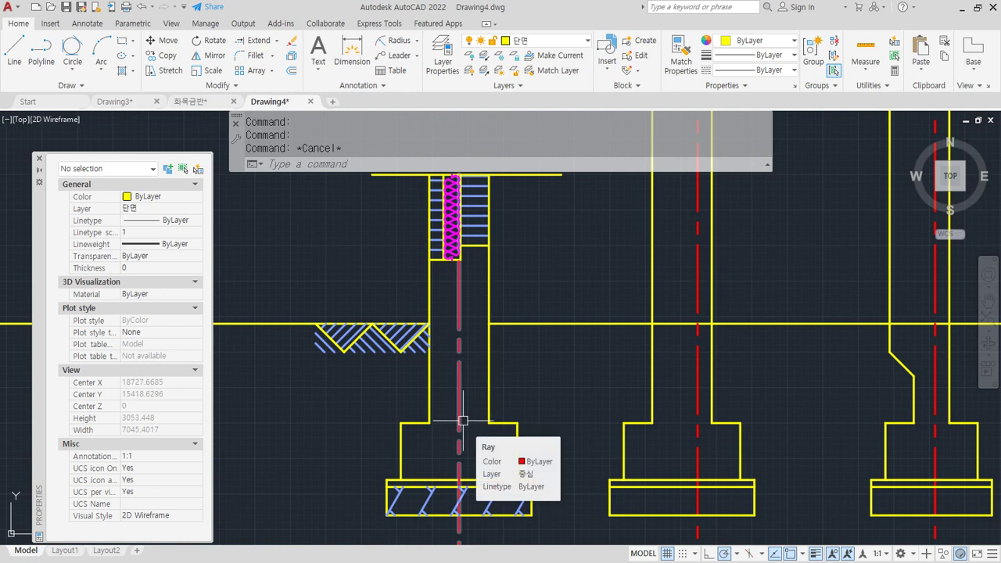
{"action": "middle_click_drag", "start_coordinate": [454, 409], "coordinate": [439, 444]}
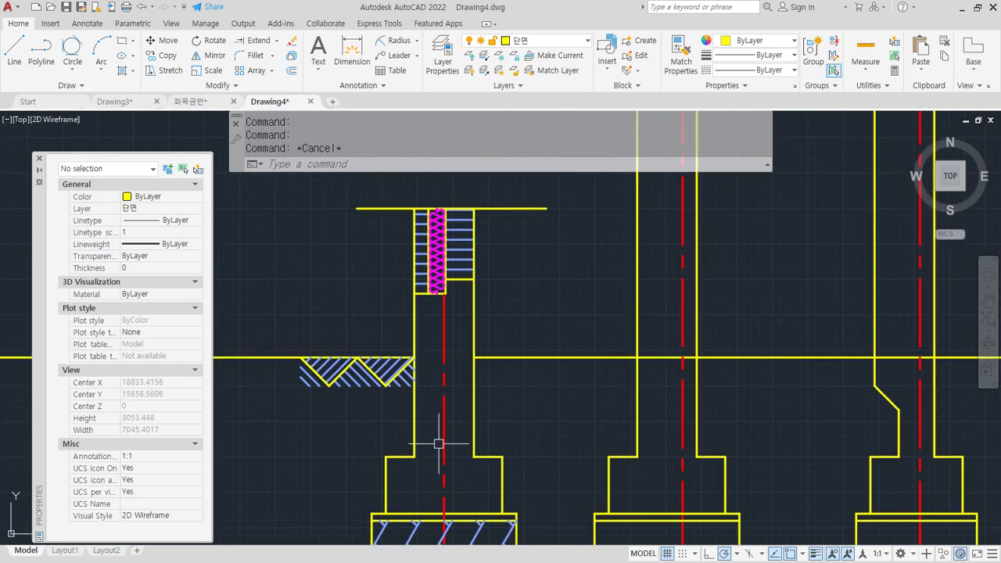